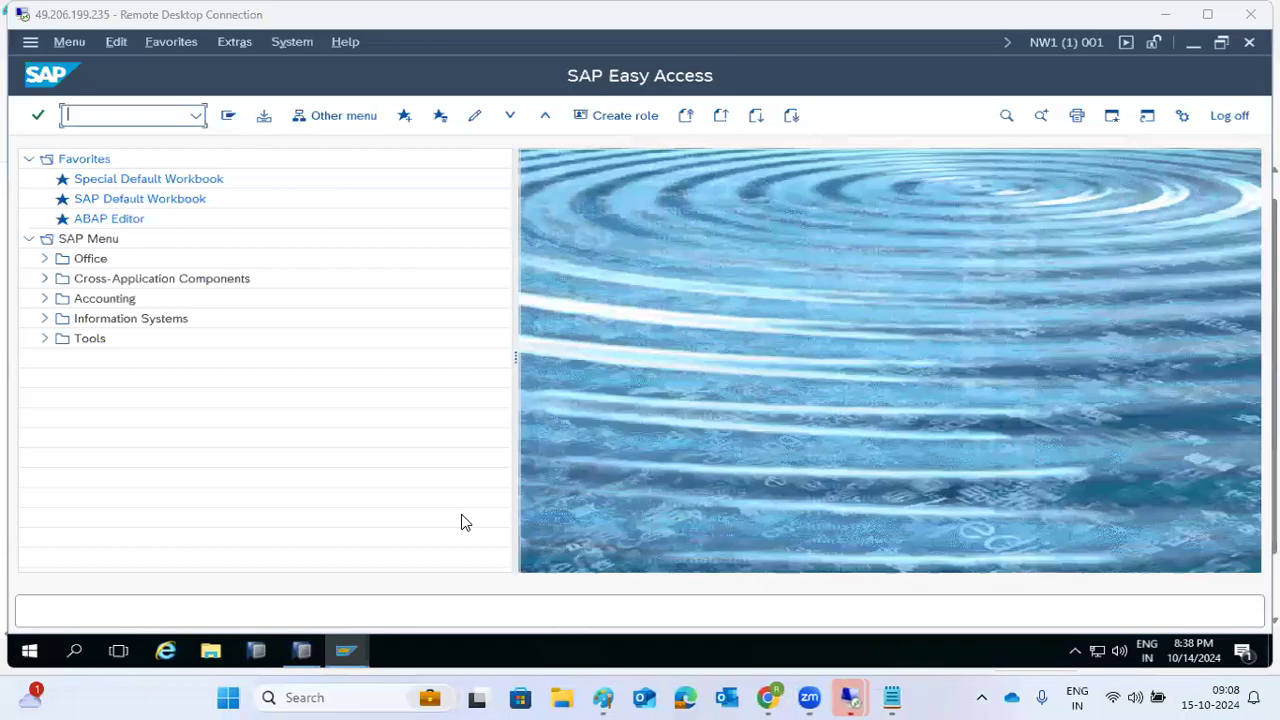
- Switch to the Paint notes and add the line "T-code : shortcut to the business page" below the existing list
key(alt+Tab)
key(Return)
key(Return)
text(T-code )
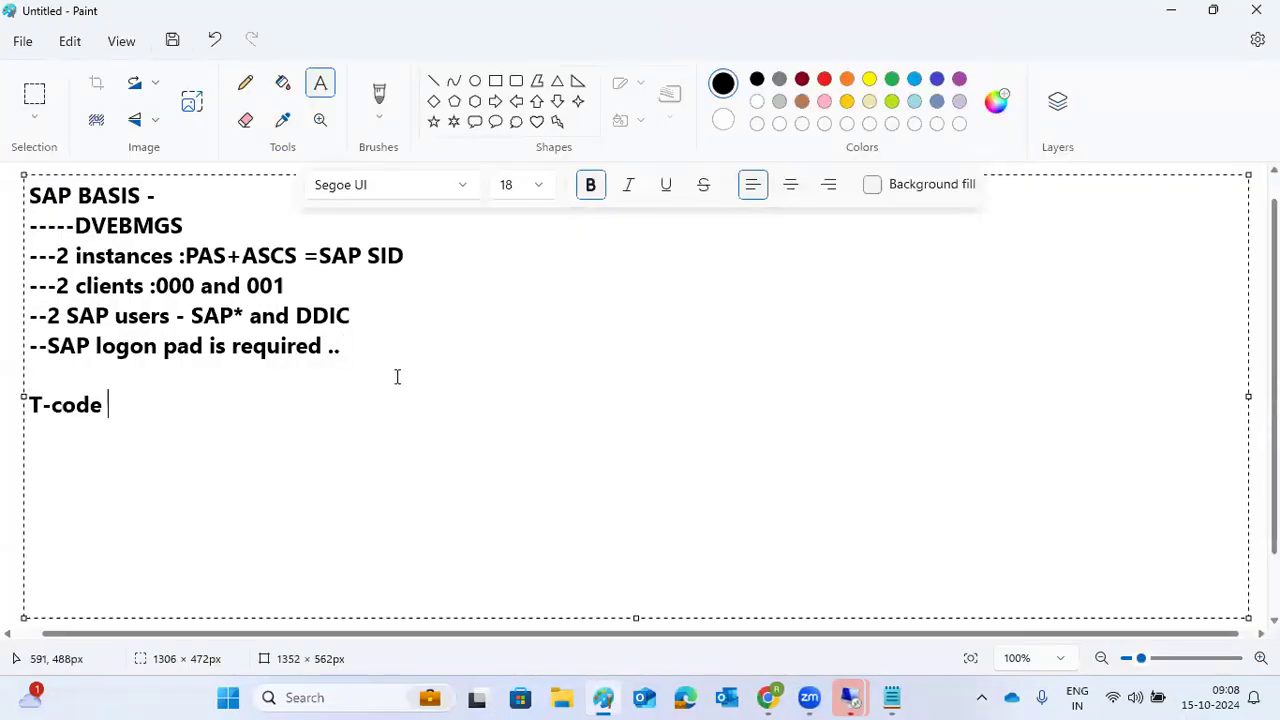
text(: shortcut to)
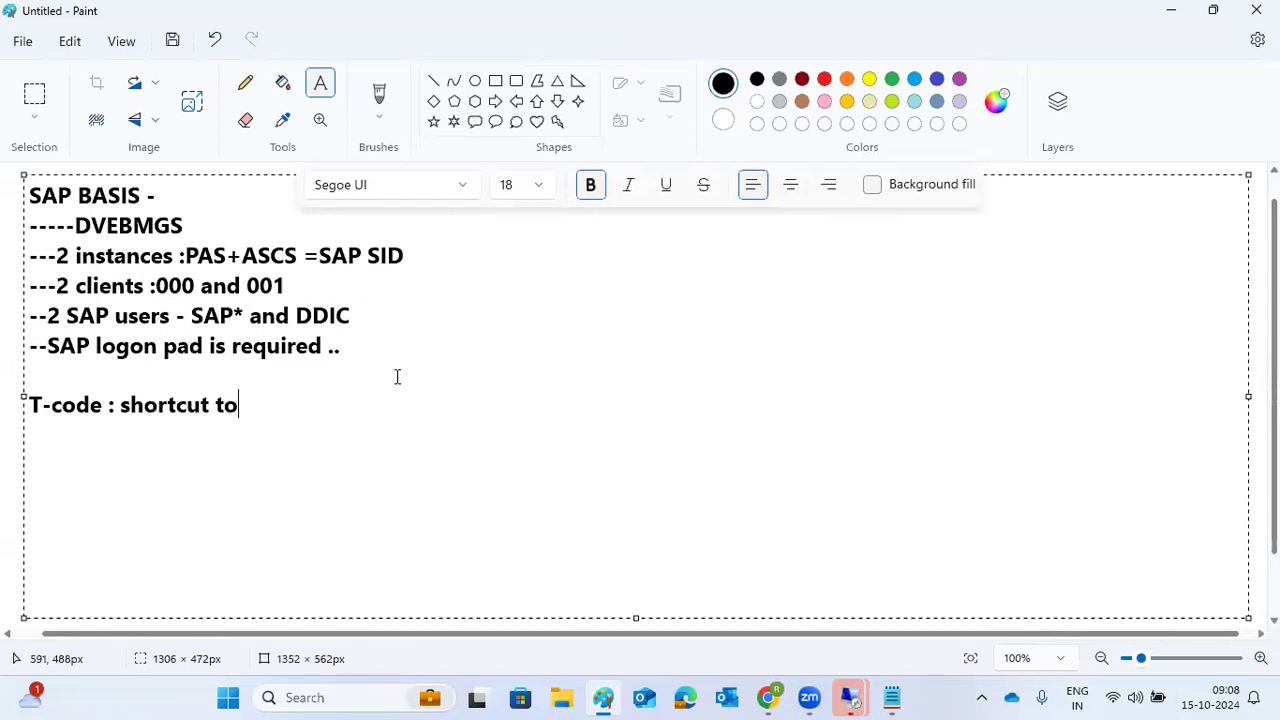
text( the business)
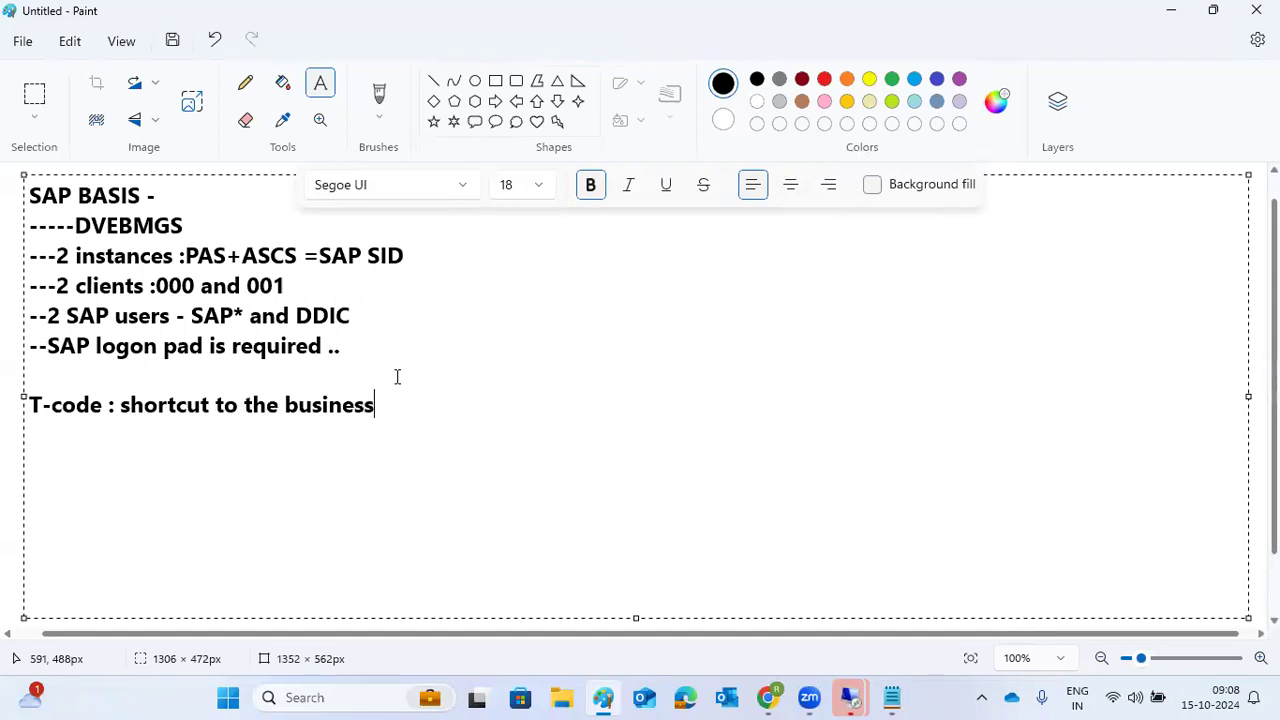
text( page)
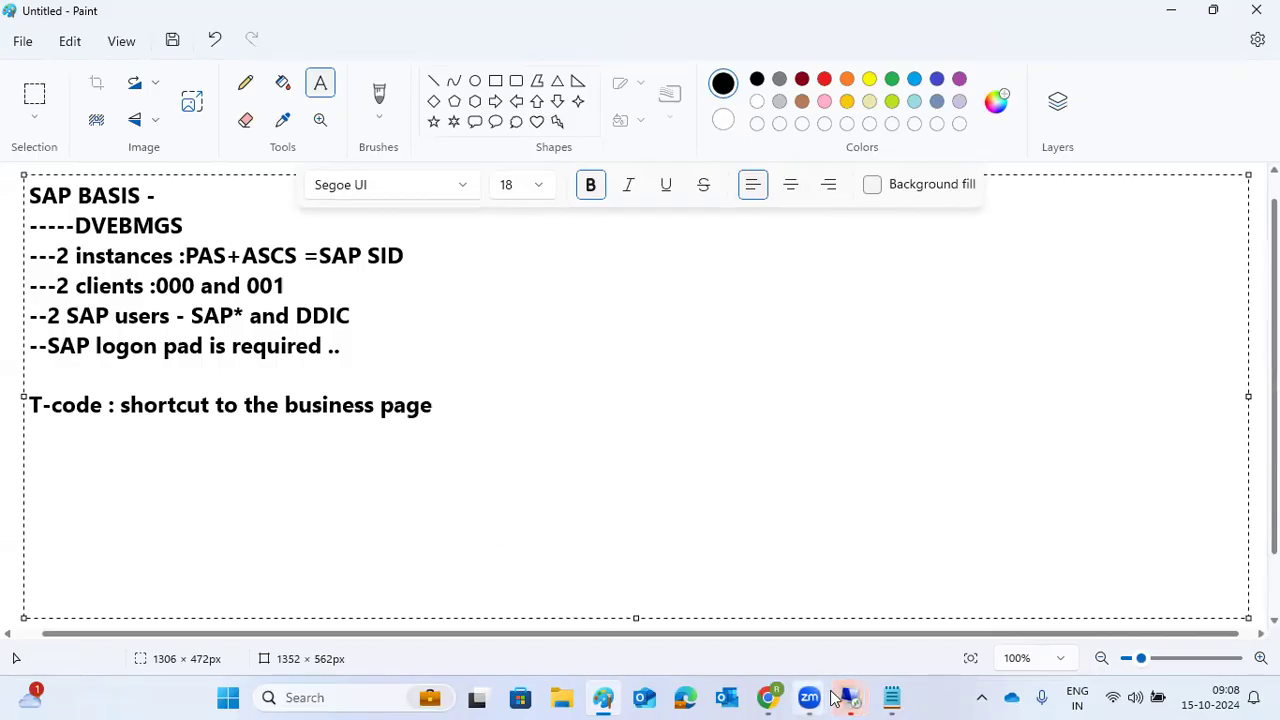
- Switch to the remote desktop session, dismiss the disconnection notice and reconnect to the remote computer
mouse_move(836, 697)
click(819, 617)
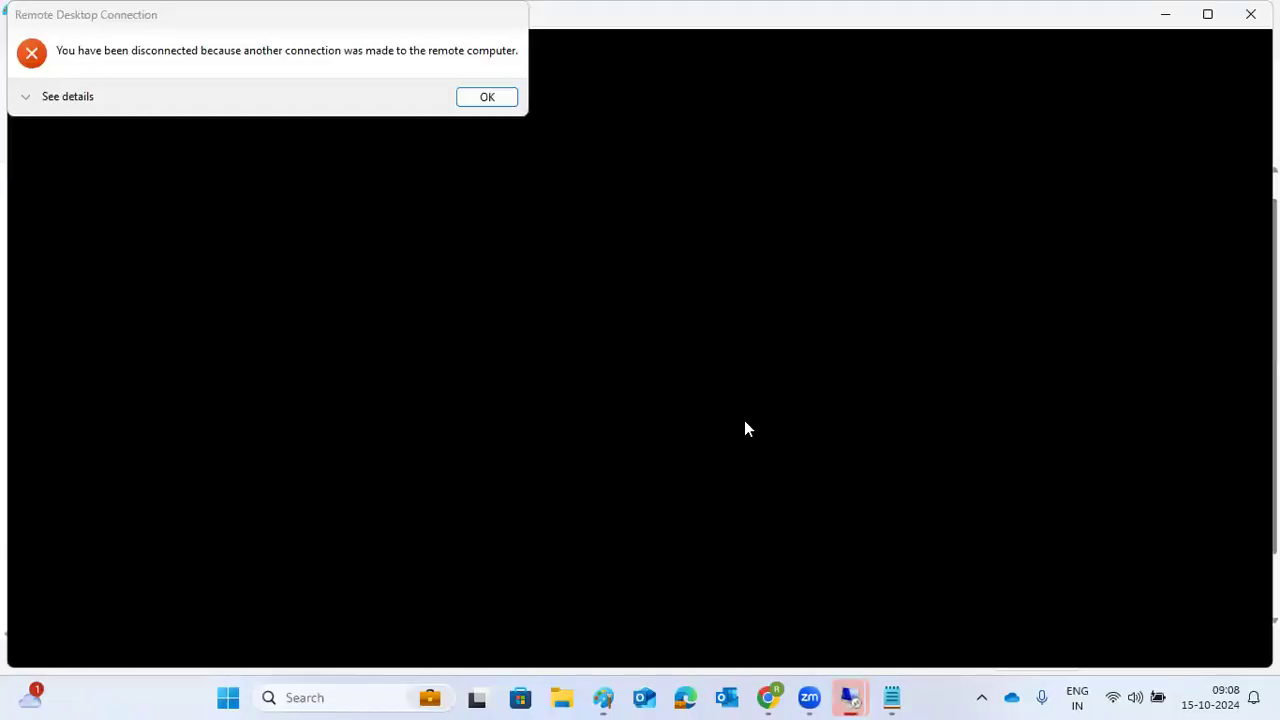
click(484, 100)
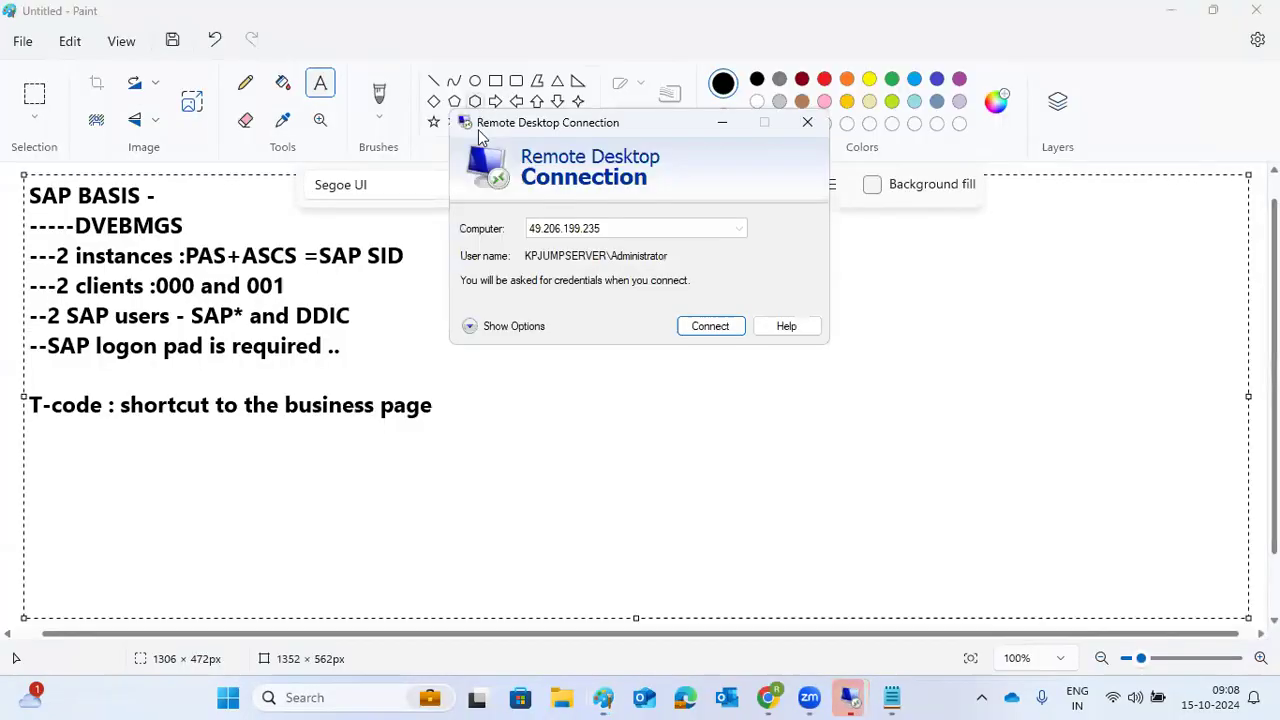
click(722, 390)
mouse_move(848, 697)
click(723, 563)
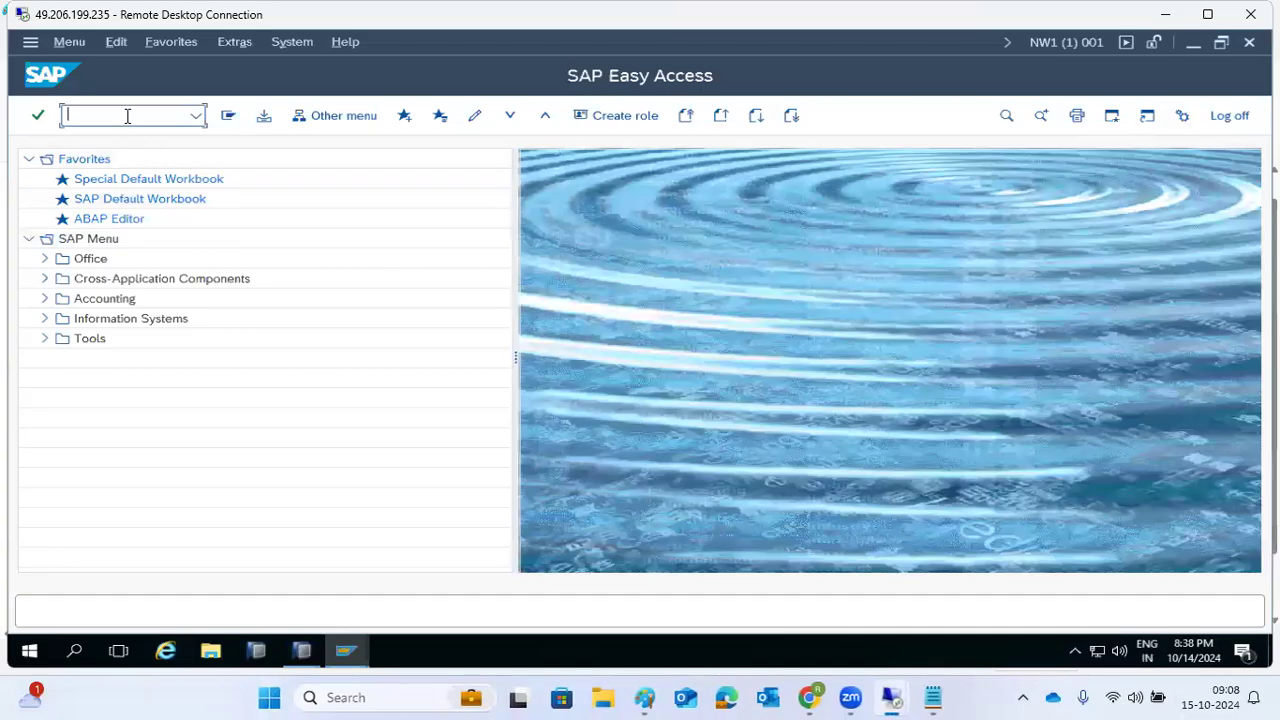
- Run the installation check with transactions SICK and SM28, returning to SAP Easy Access after each
text(SICK)
key(Return)
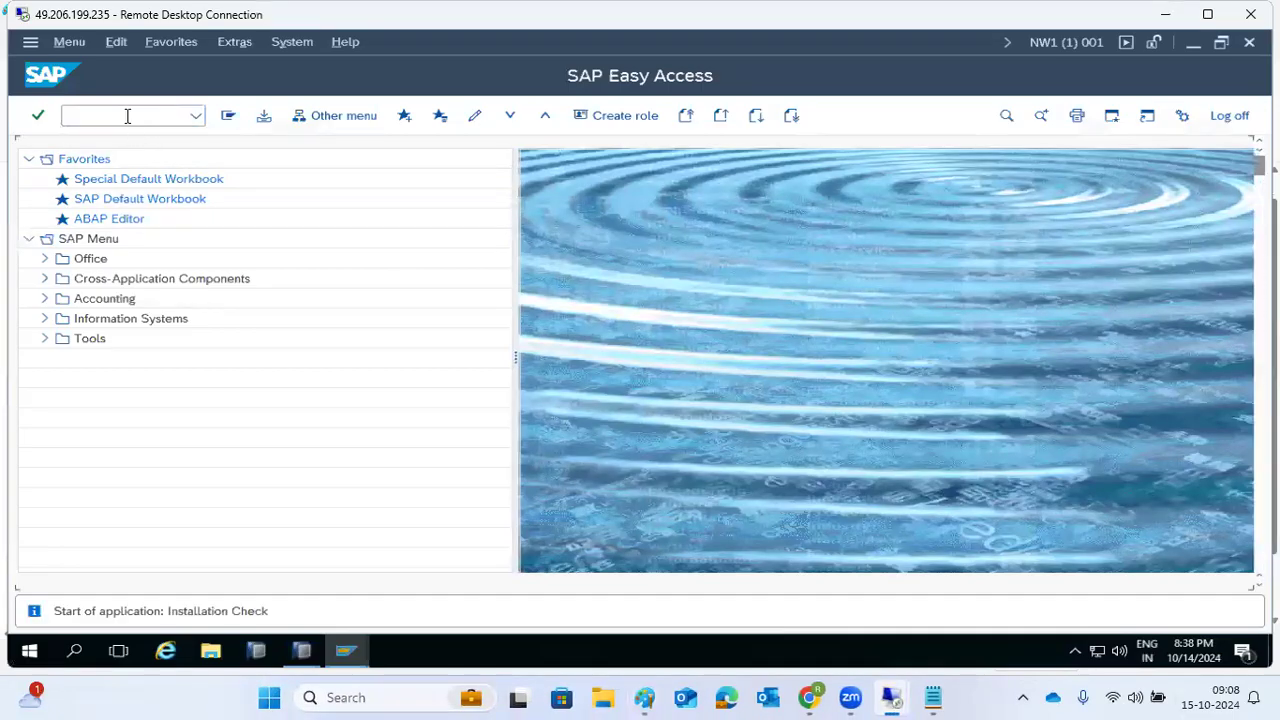
click(240, 116)
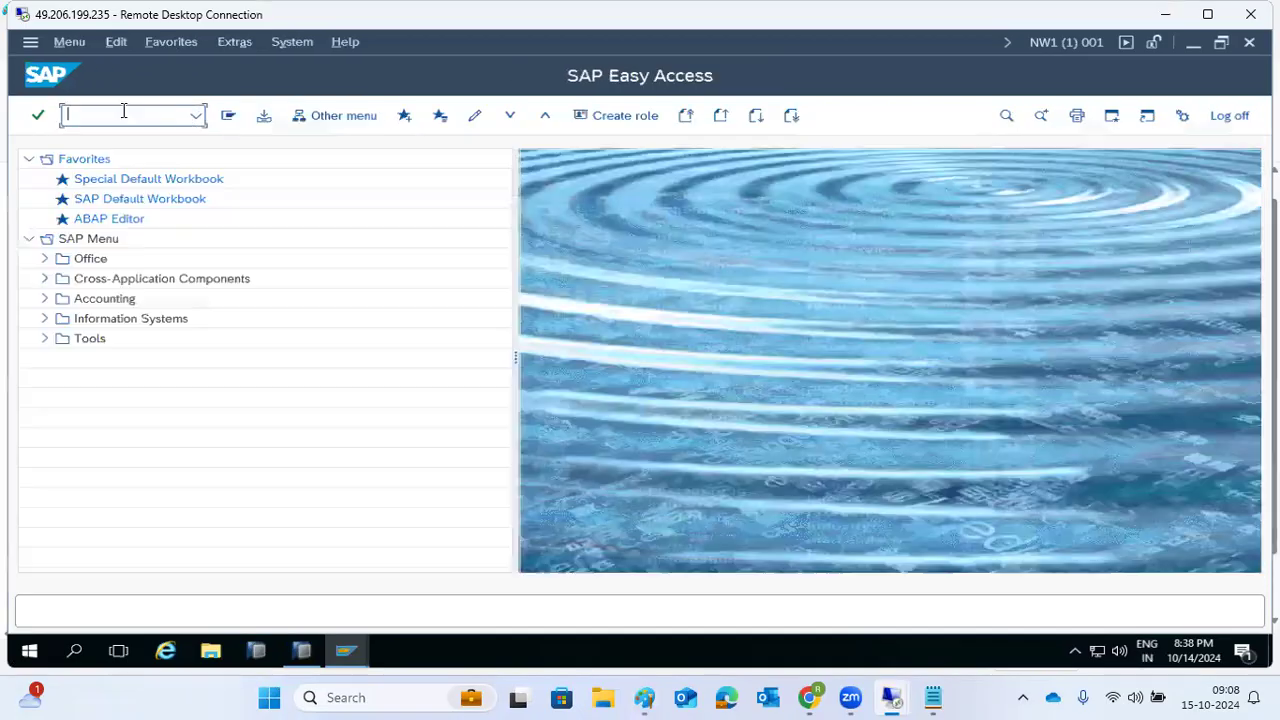
text(smck)
key(Return)
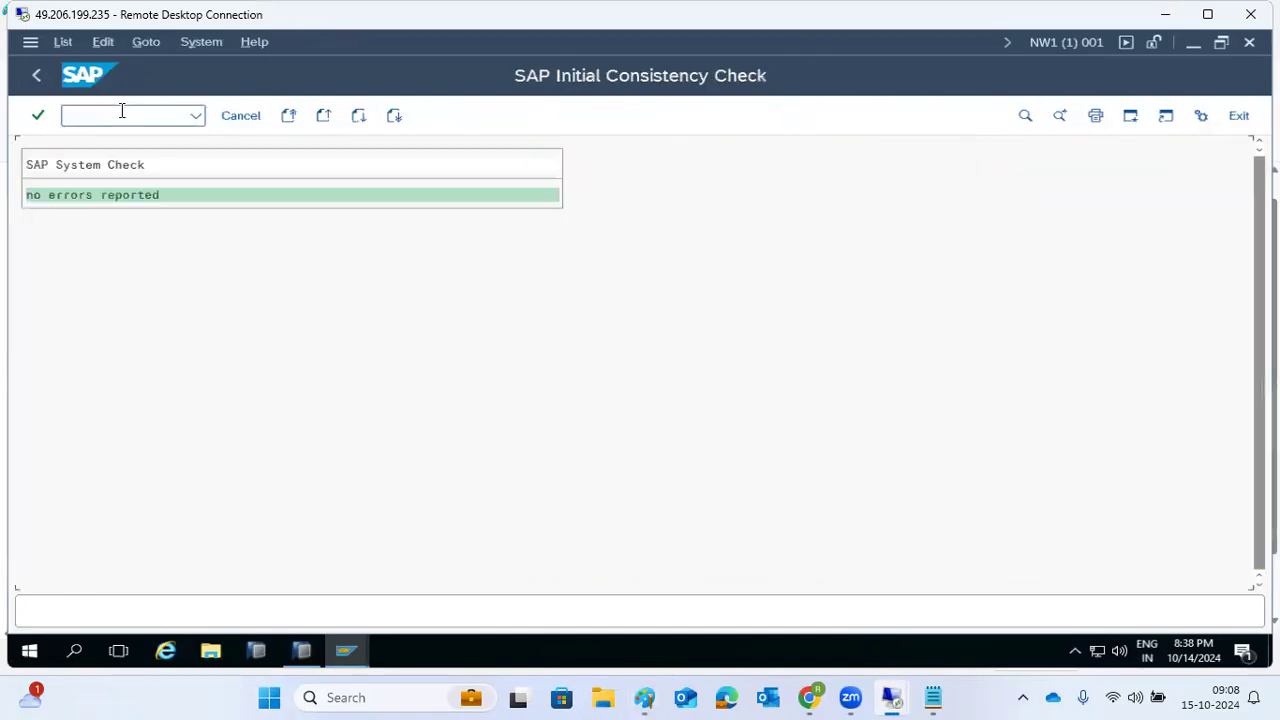
click(51, 77)
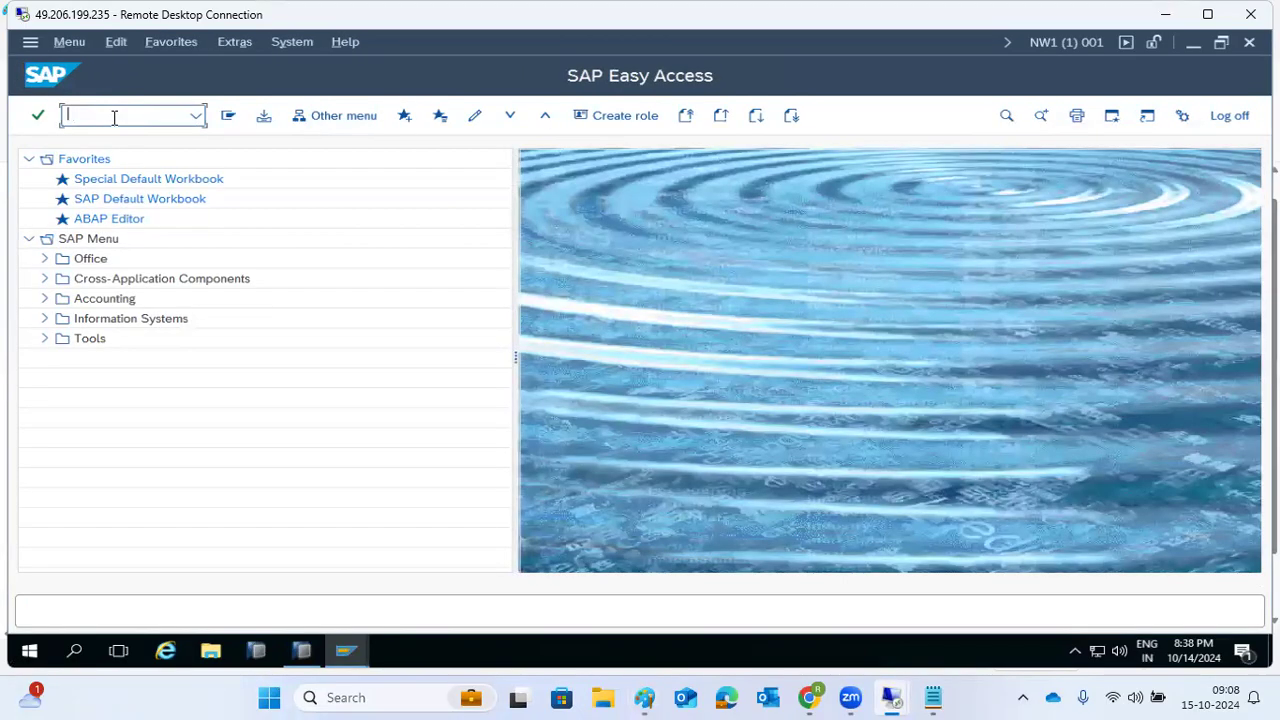
click(650, 697)
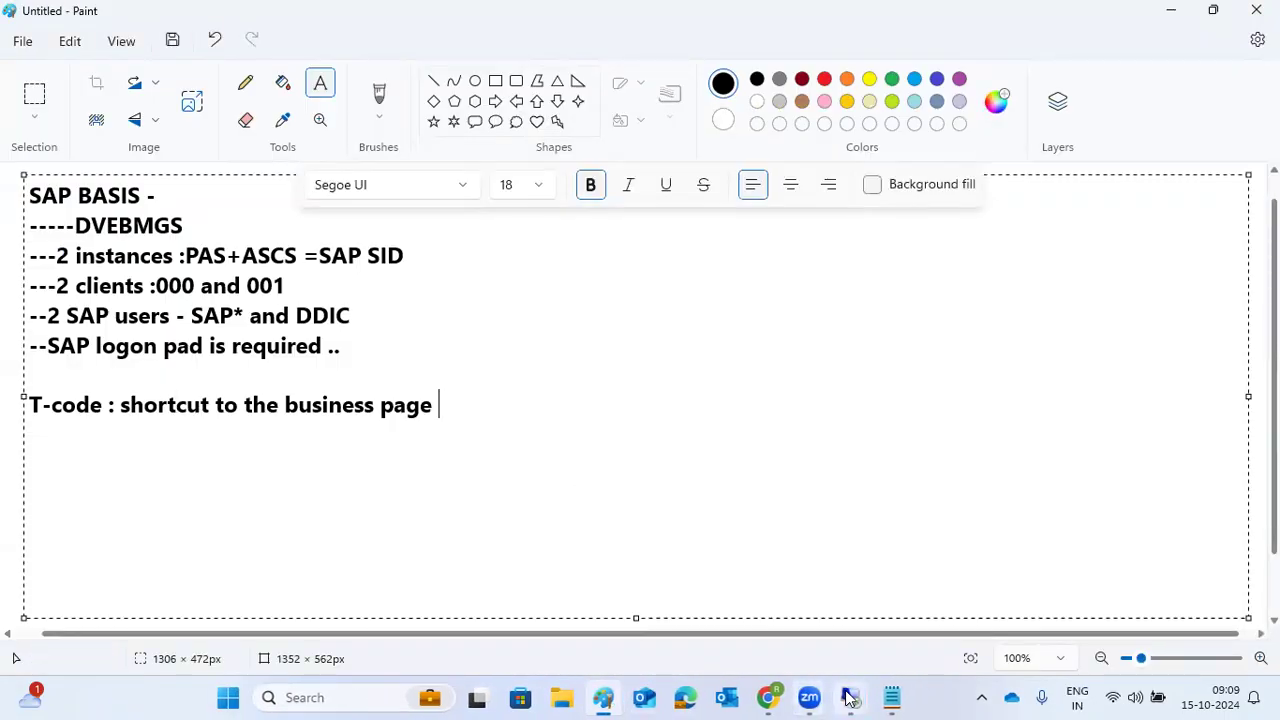
mouse_move(850, 697)
click(767, 621)
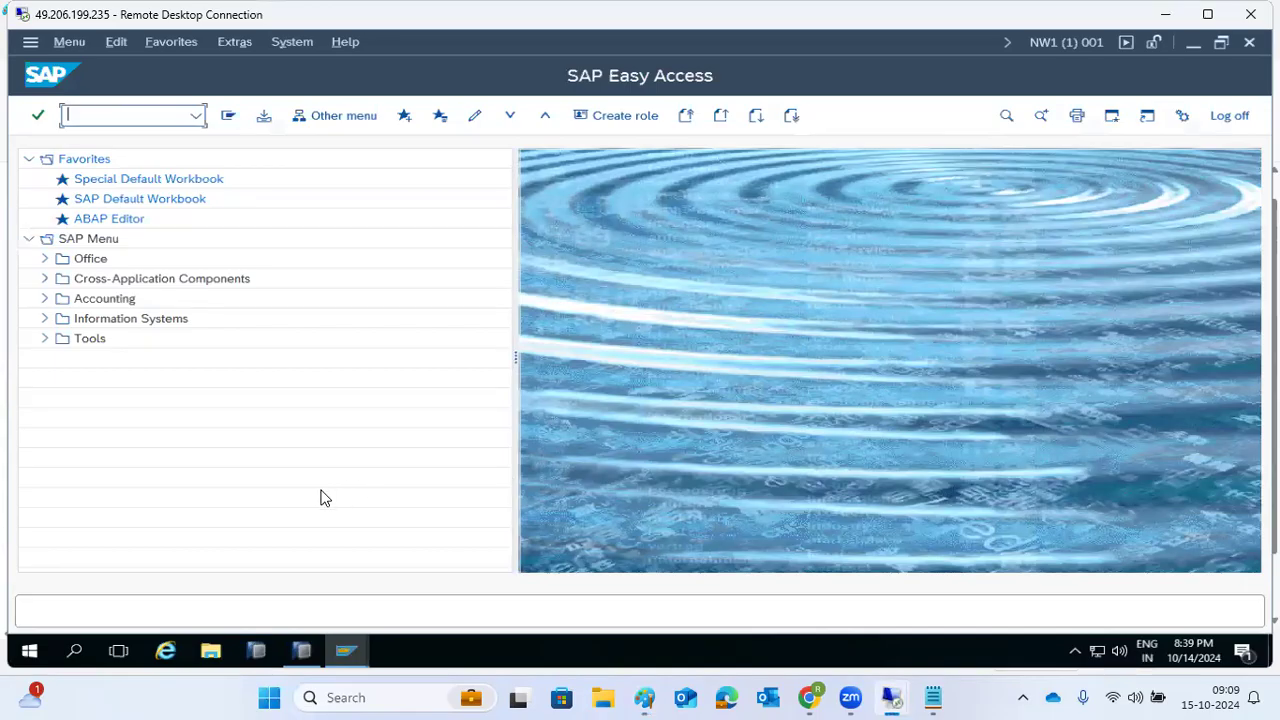
- View the connections in SAP Logon, return to SAP Easy Access and look through the history of entered transaction codes
mouse_move(350, 660)
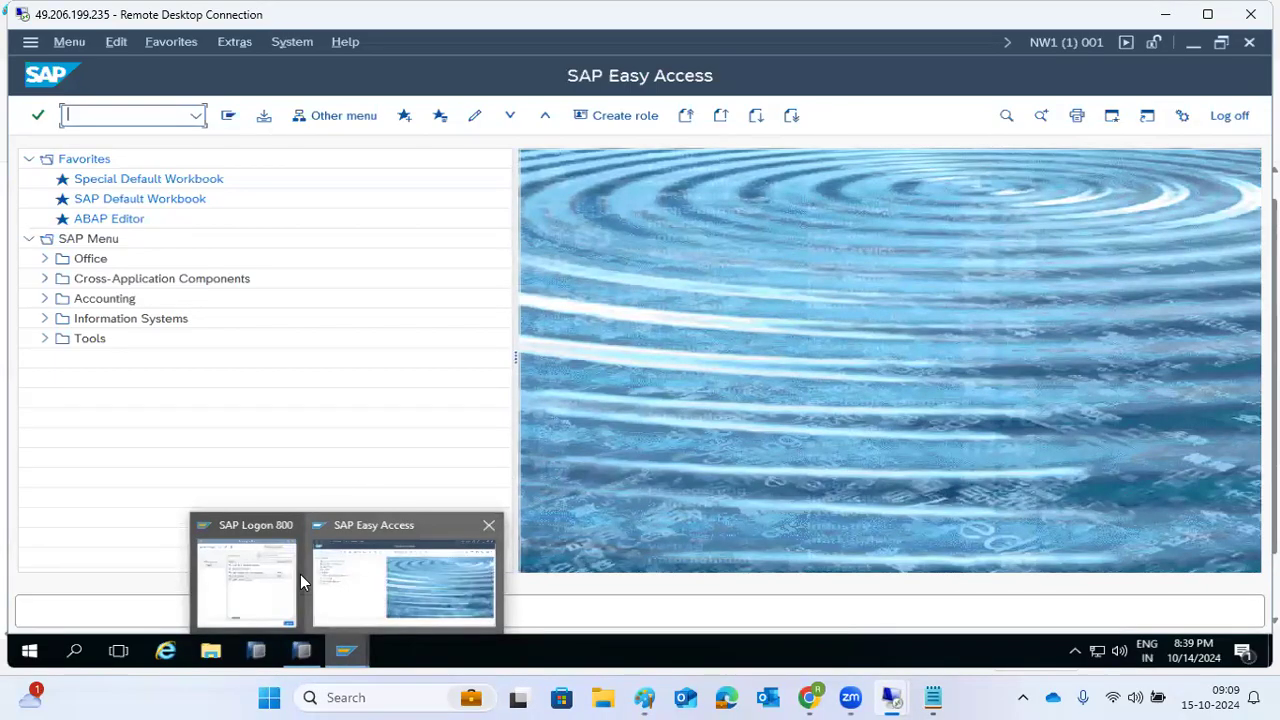
click(246, 577)
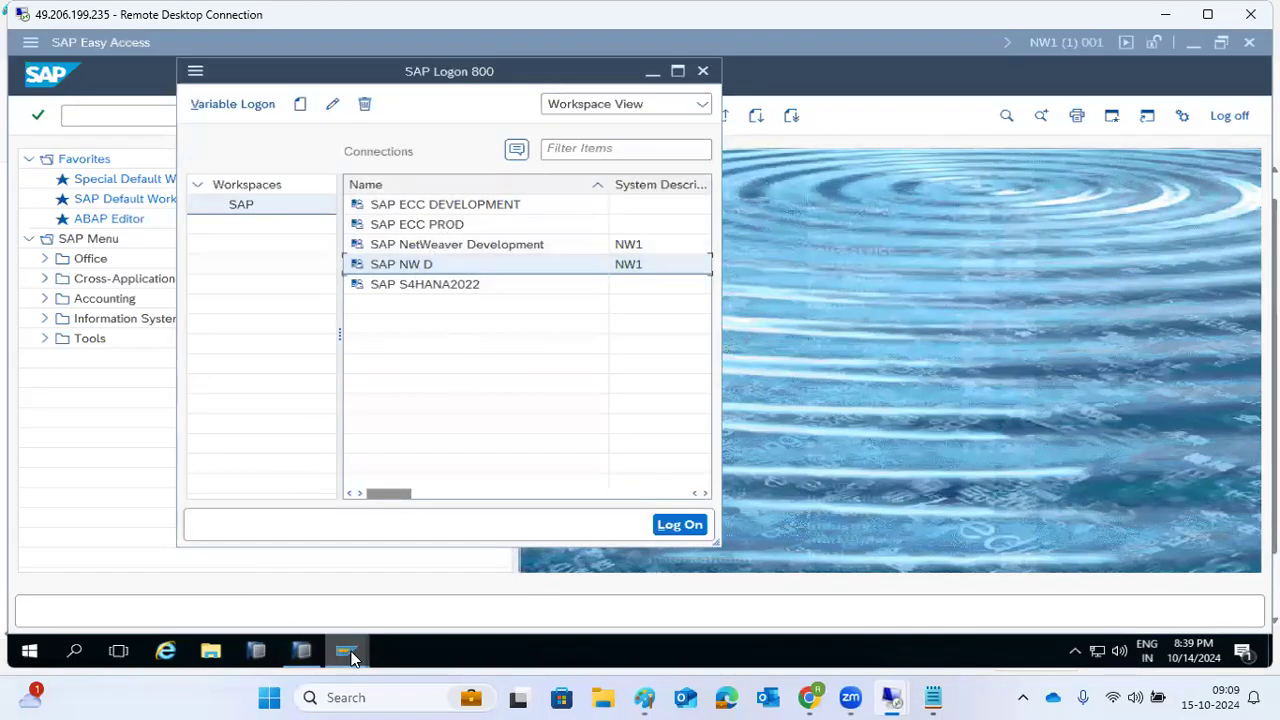
mouse_move(350, 657)
click(358, 576)
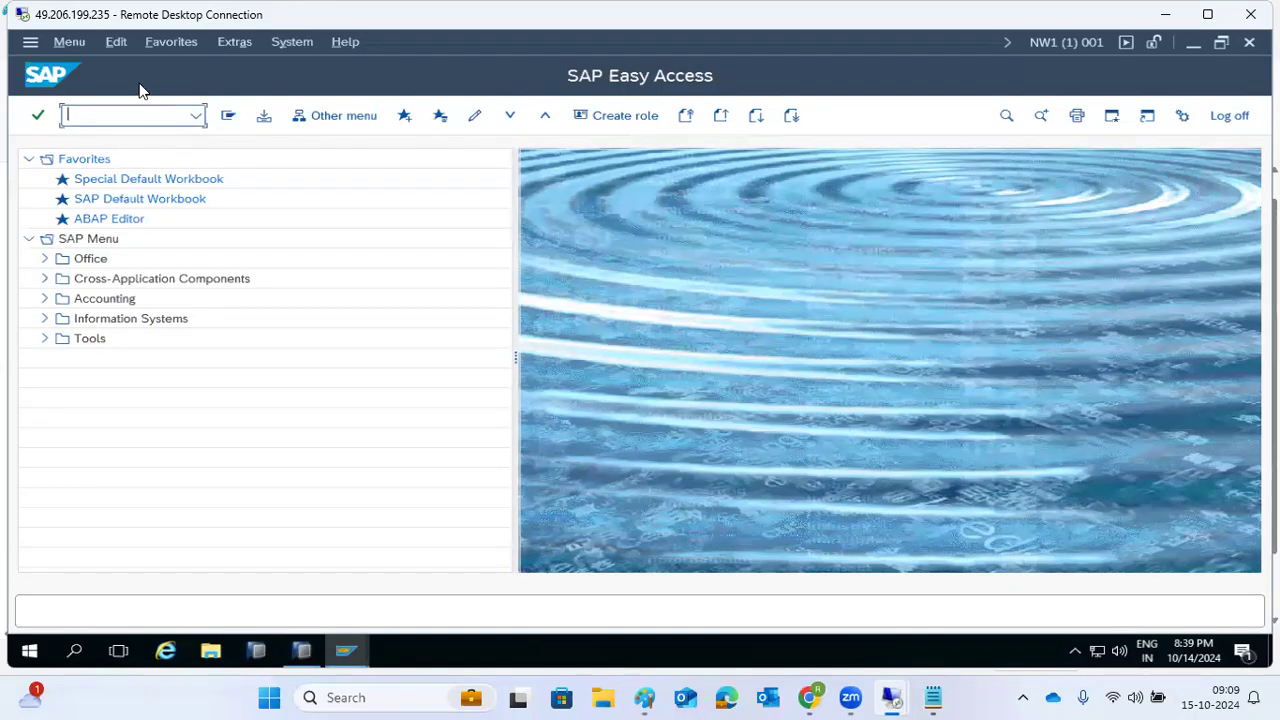
click(197, 115)
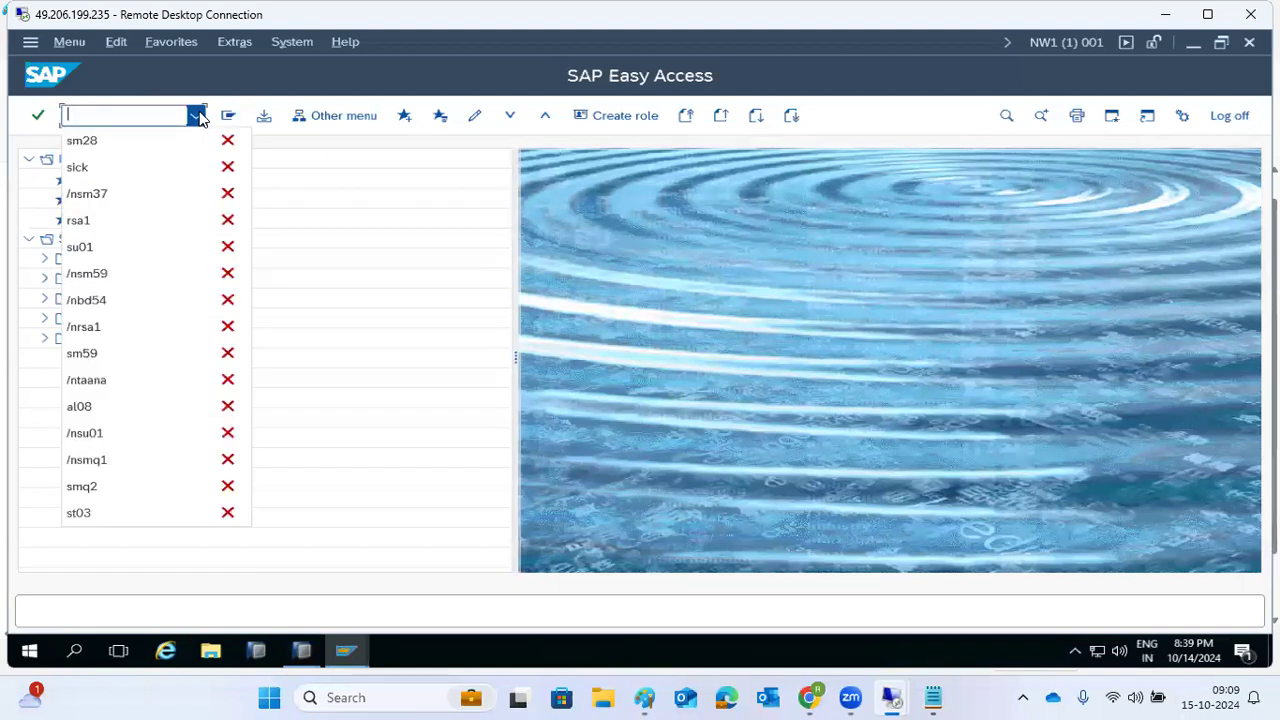
click(437, 194)
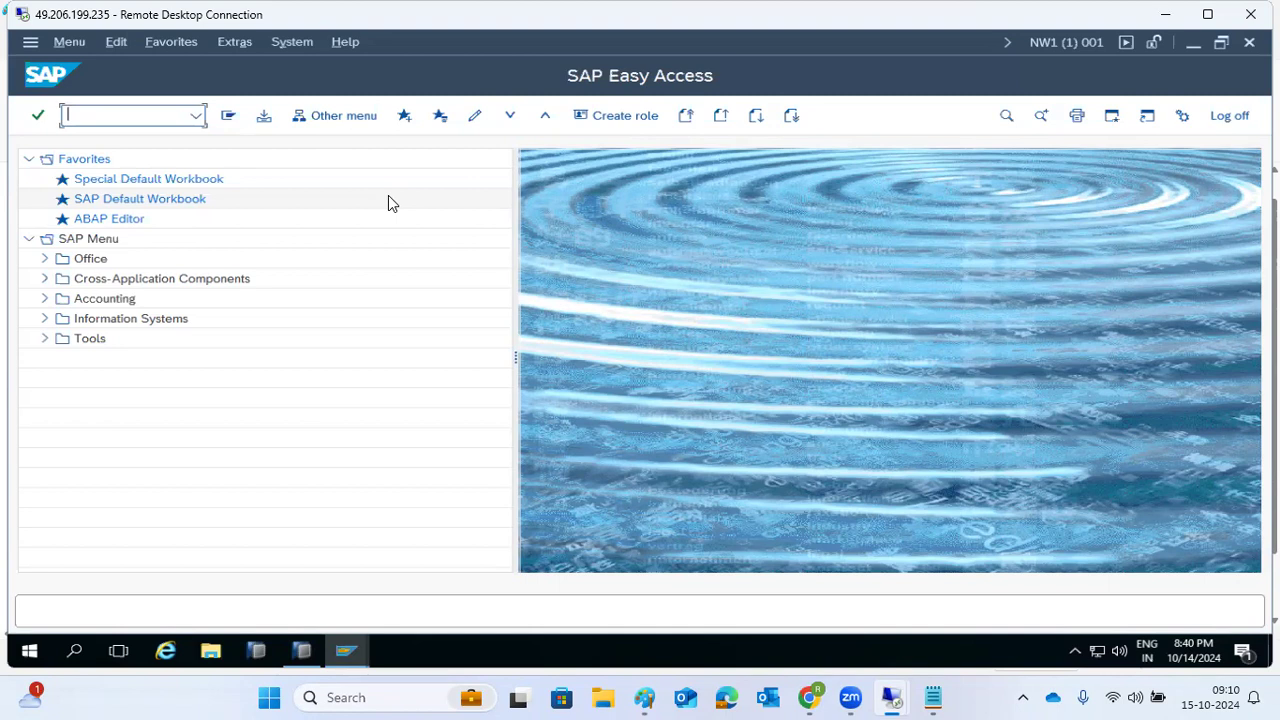
- Switch to the Paint notes and add the line "D- SM50/SM66" below the T-code definition
mouse_move(644, 697)
click(583, 630)
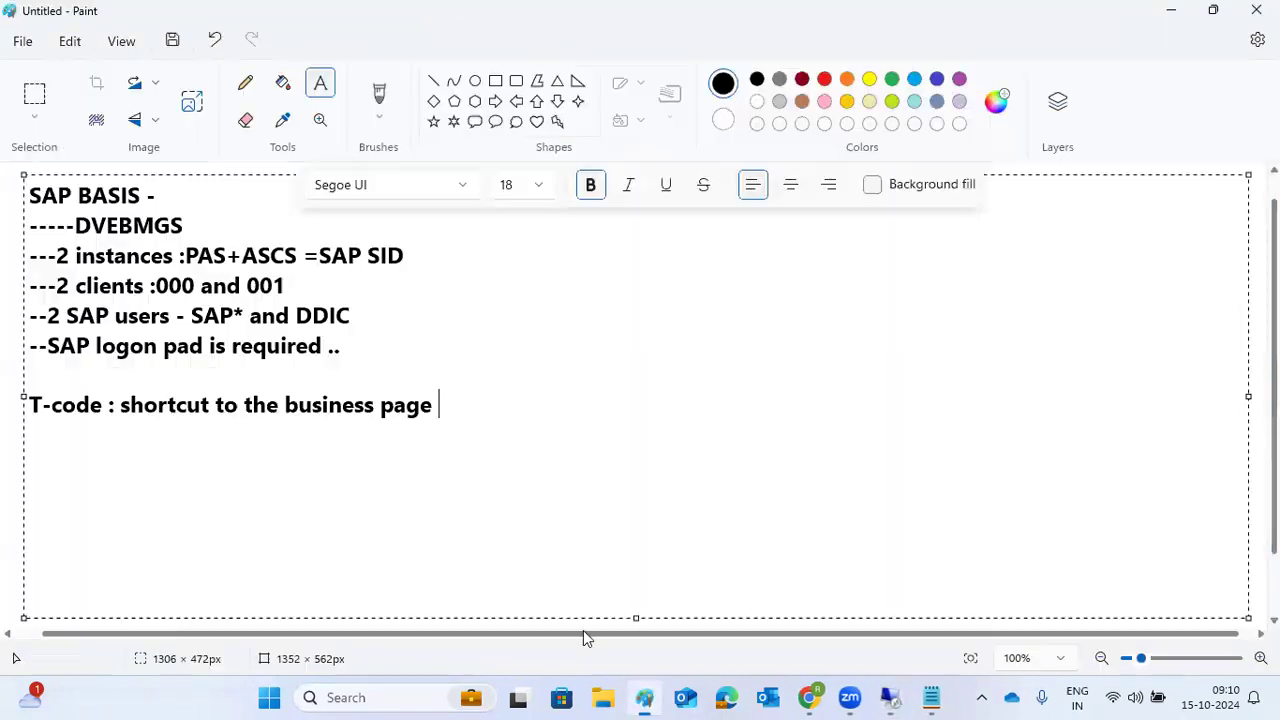
key(Return)
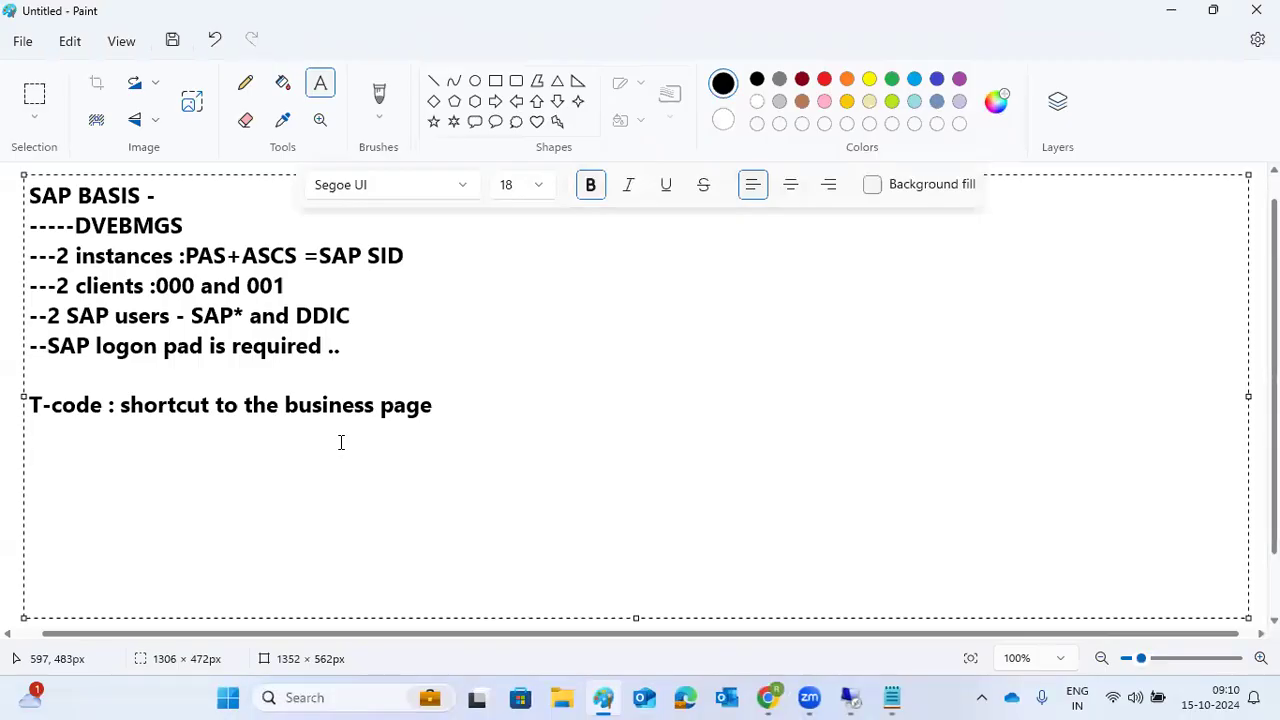
text(D-)
text(SM50/SM66)
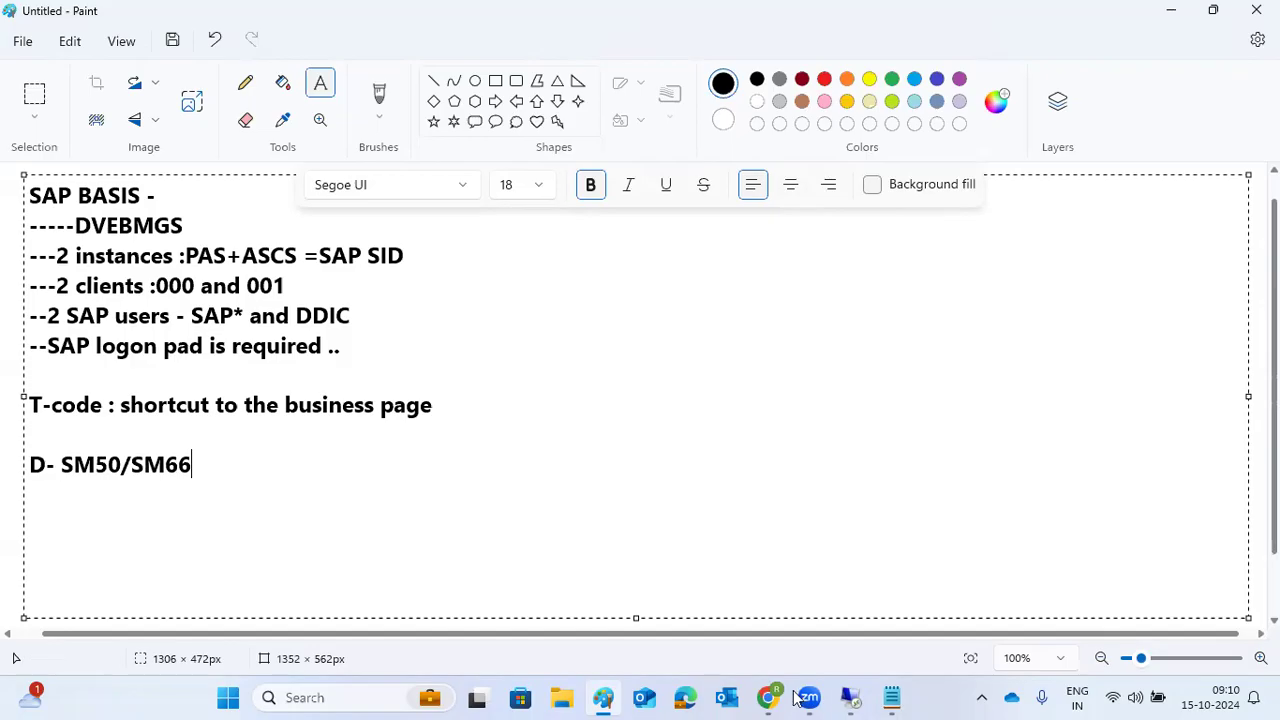
- Switch back to the remote SAP session and open the work process overview with transaction SM50
mouse_move(850, 697)
click(806, 621)
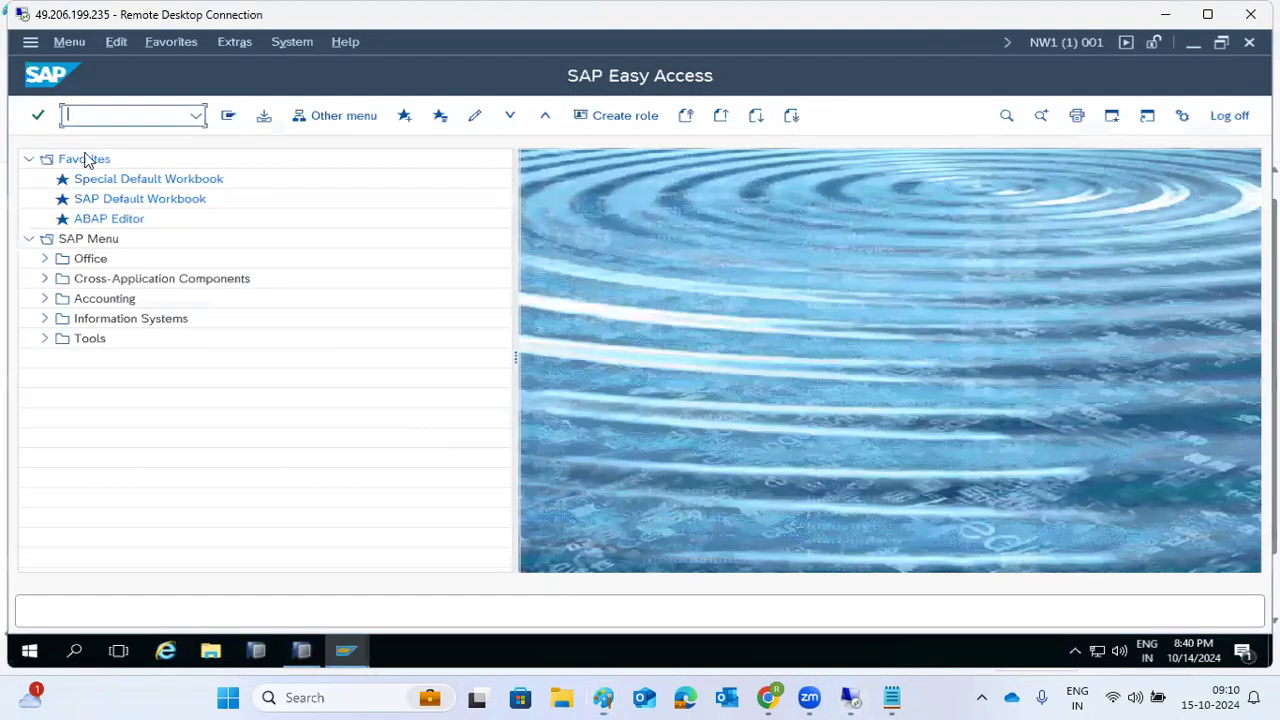
text(sm50)
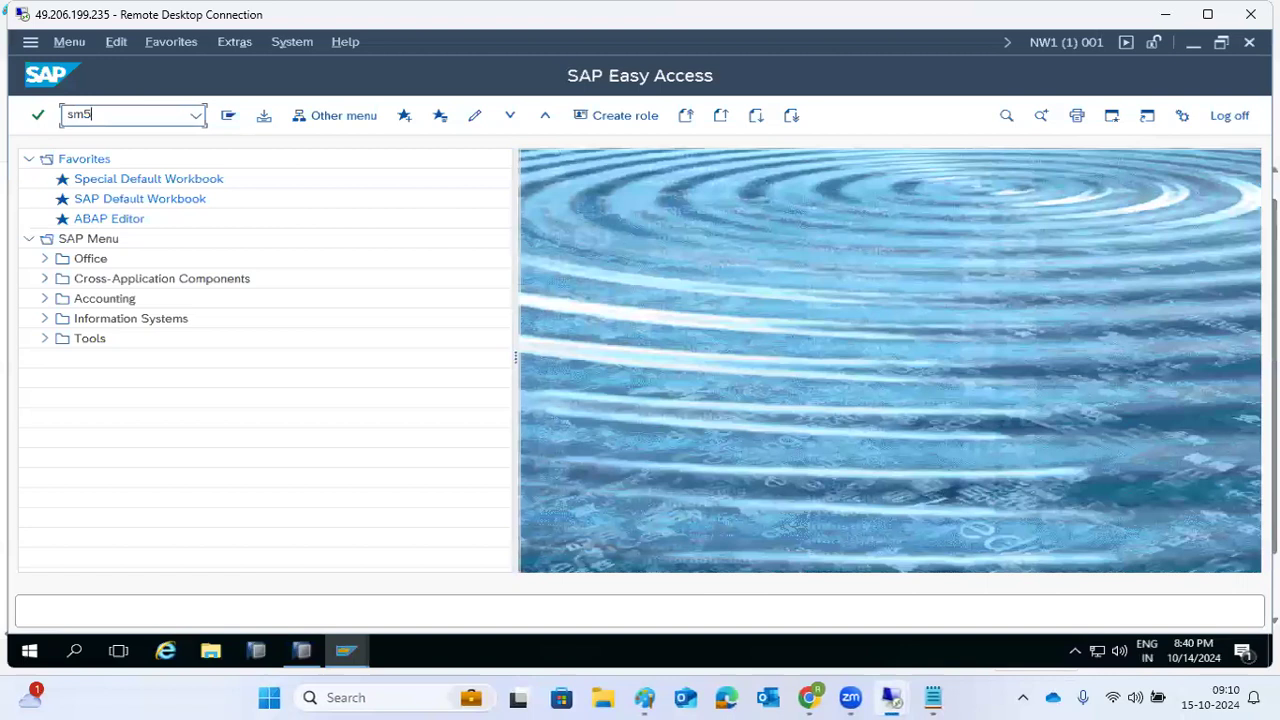
key(Return)
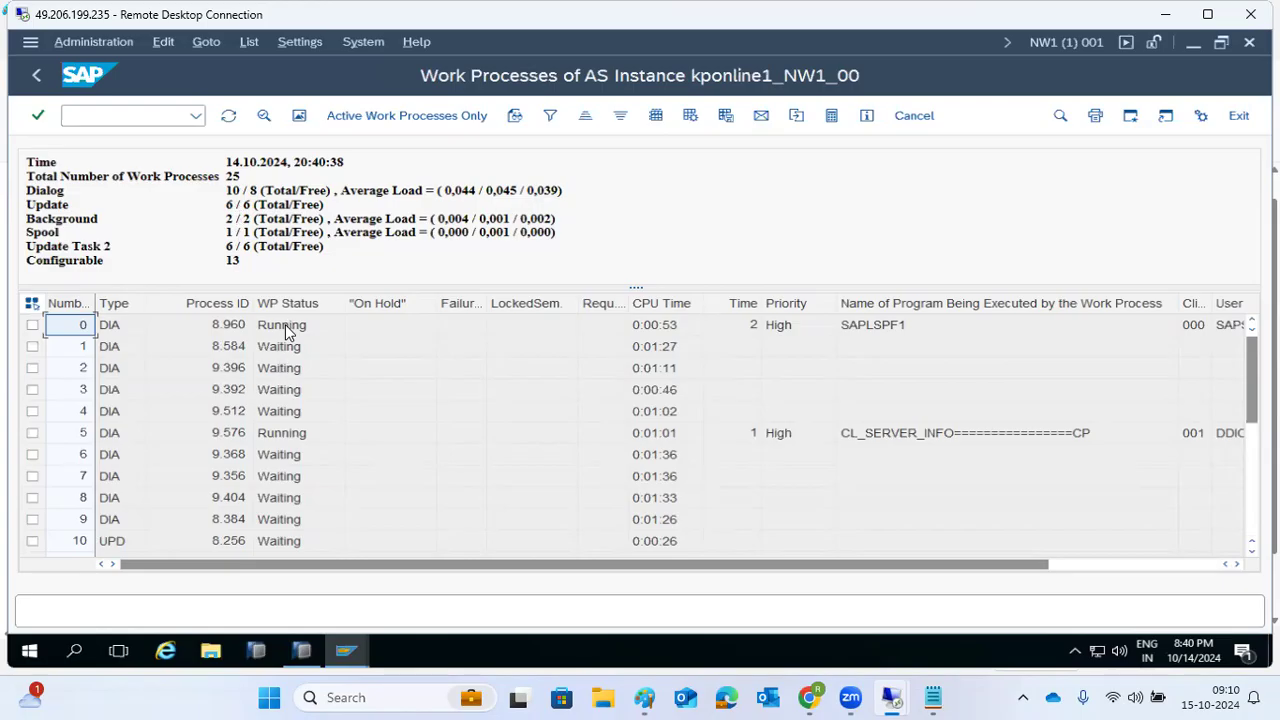
- Examine the total and free dialog work processes and the running ones' status, client, user and executed program
click(232, 195)
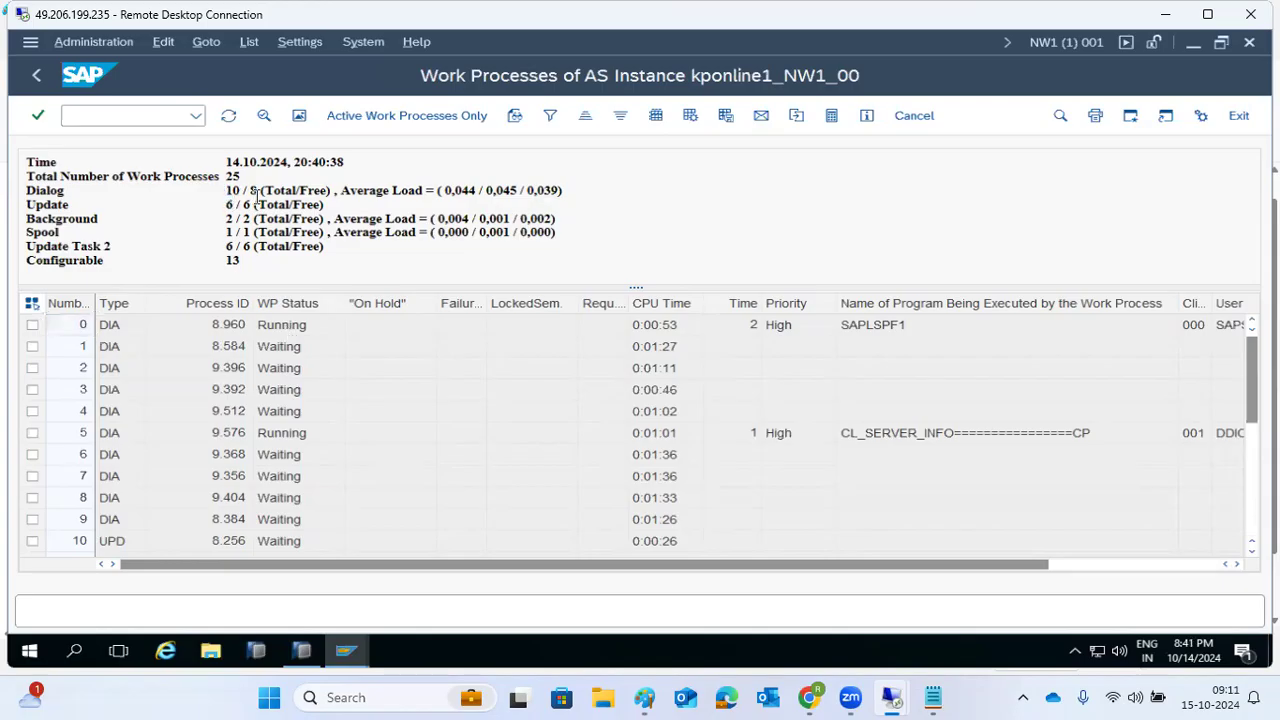
click(274, 433)
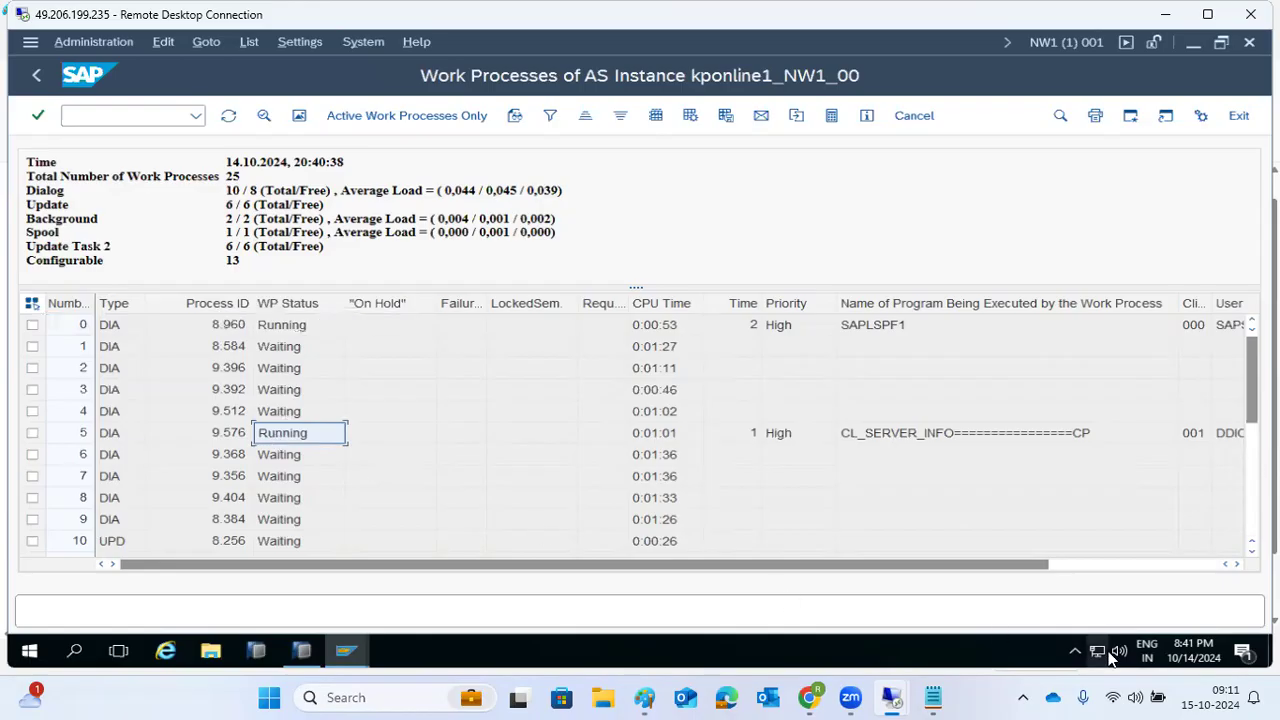
click(1084, 566)
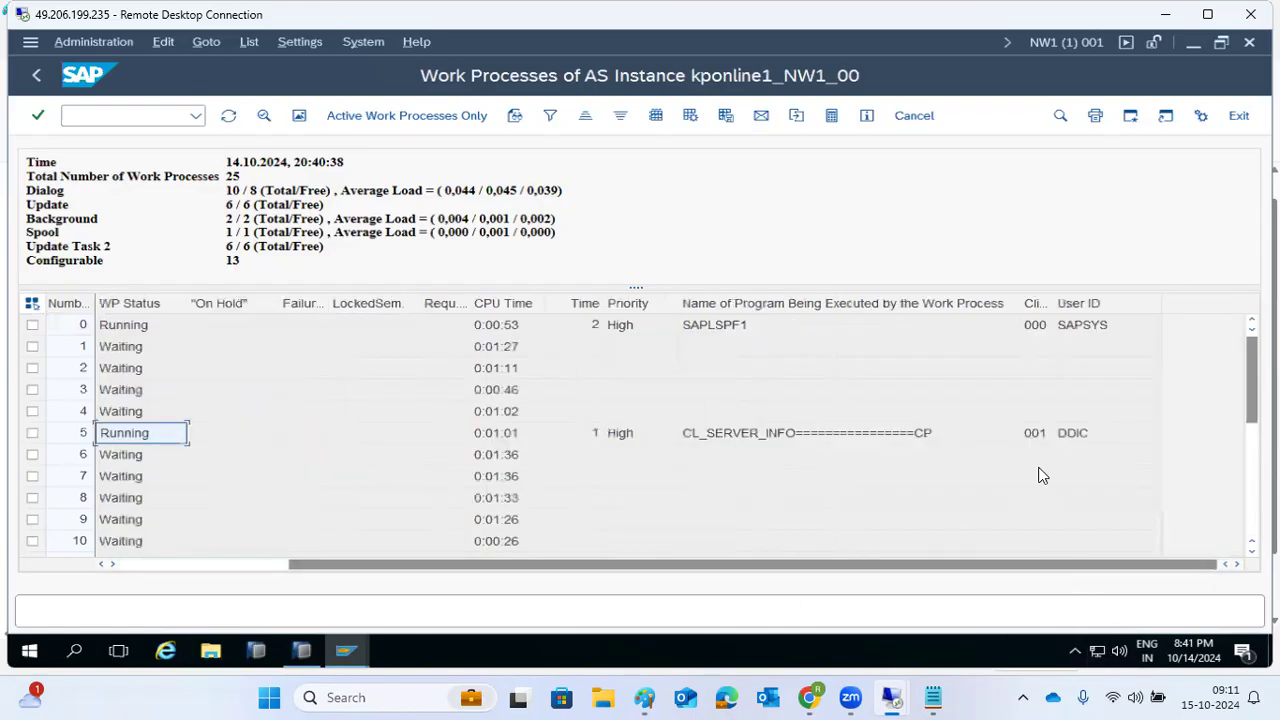
click(1033, 327)
click(1068, 328)
click(712, 327)
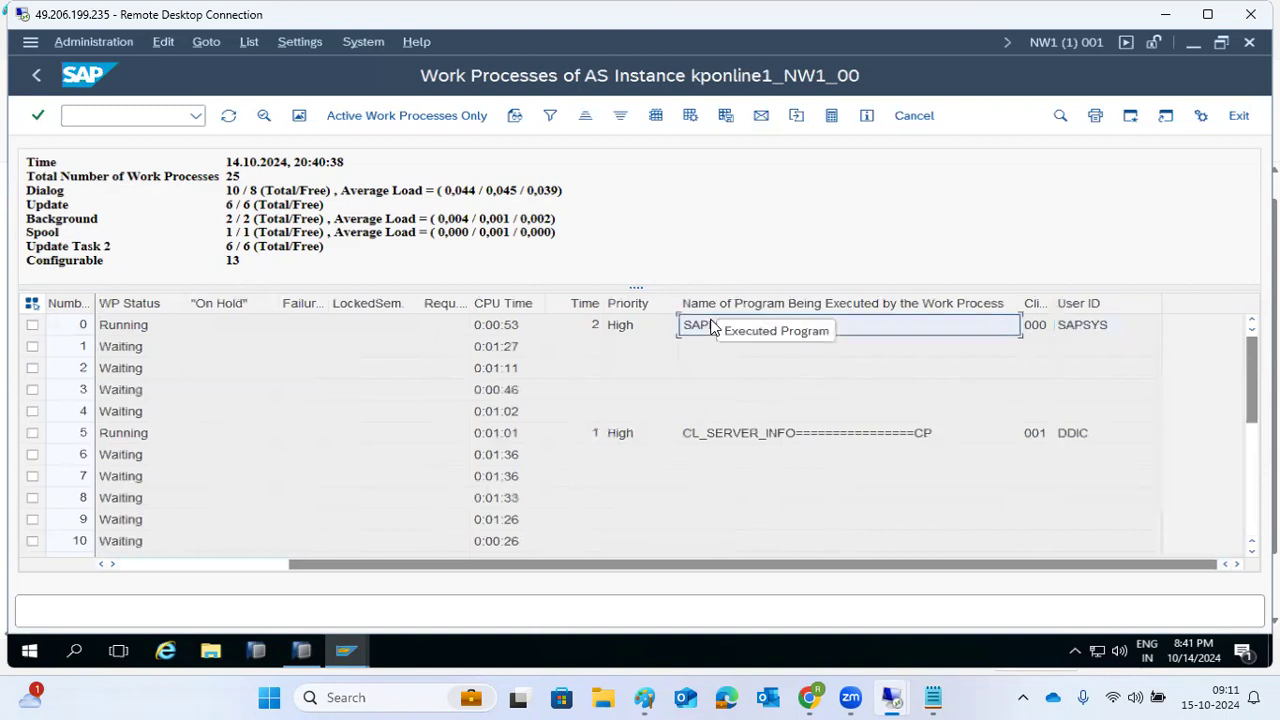
- Refresh the work process list, recheck the free dialog processes and inspect the running process's status, program and client
click(228, 116)
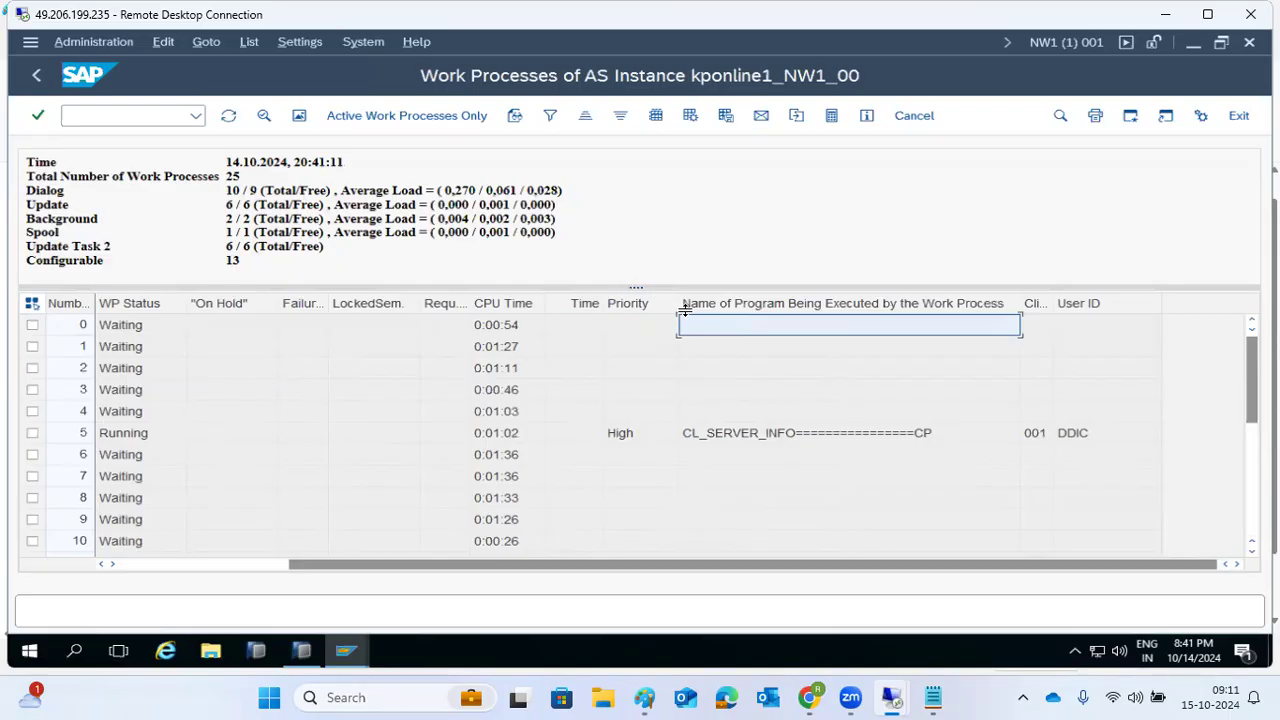
click(249, 191)
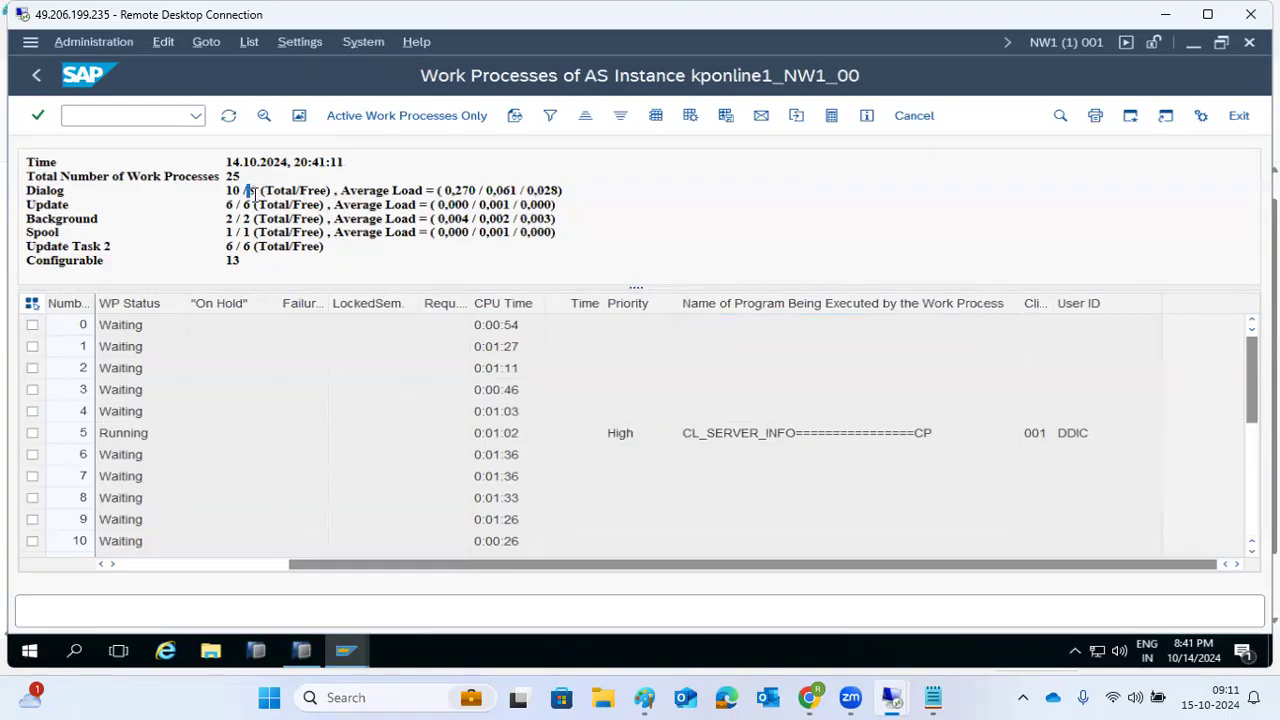
key(ctrl+slash)
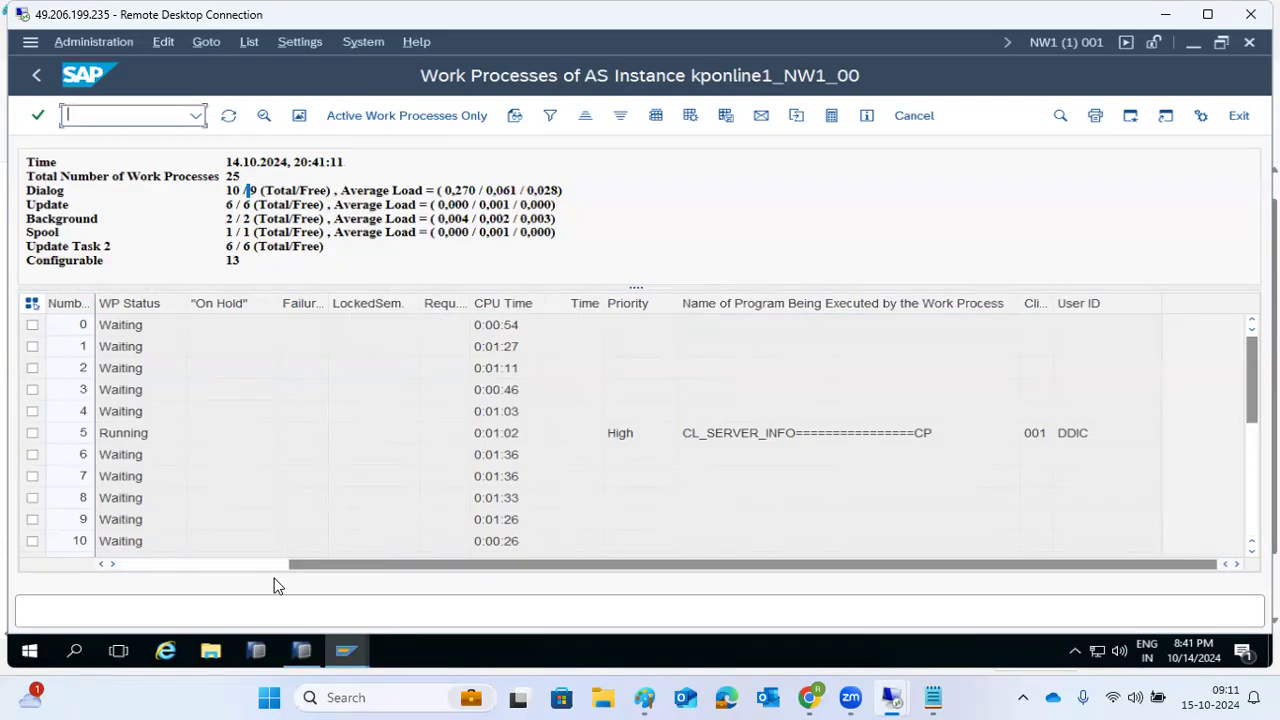
click(250, 566)
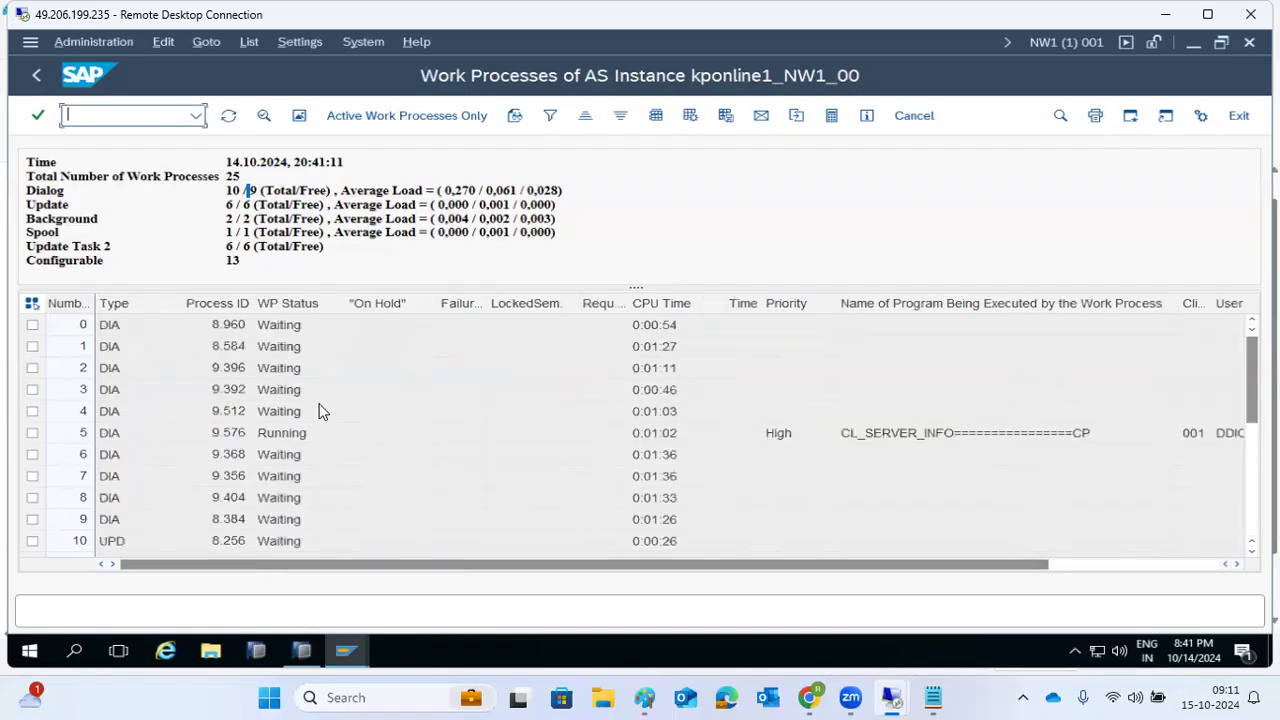
click(300, 437)
click(986, 440)
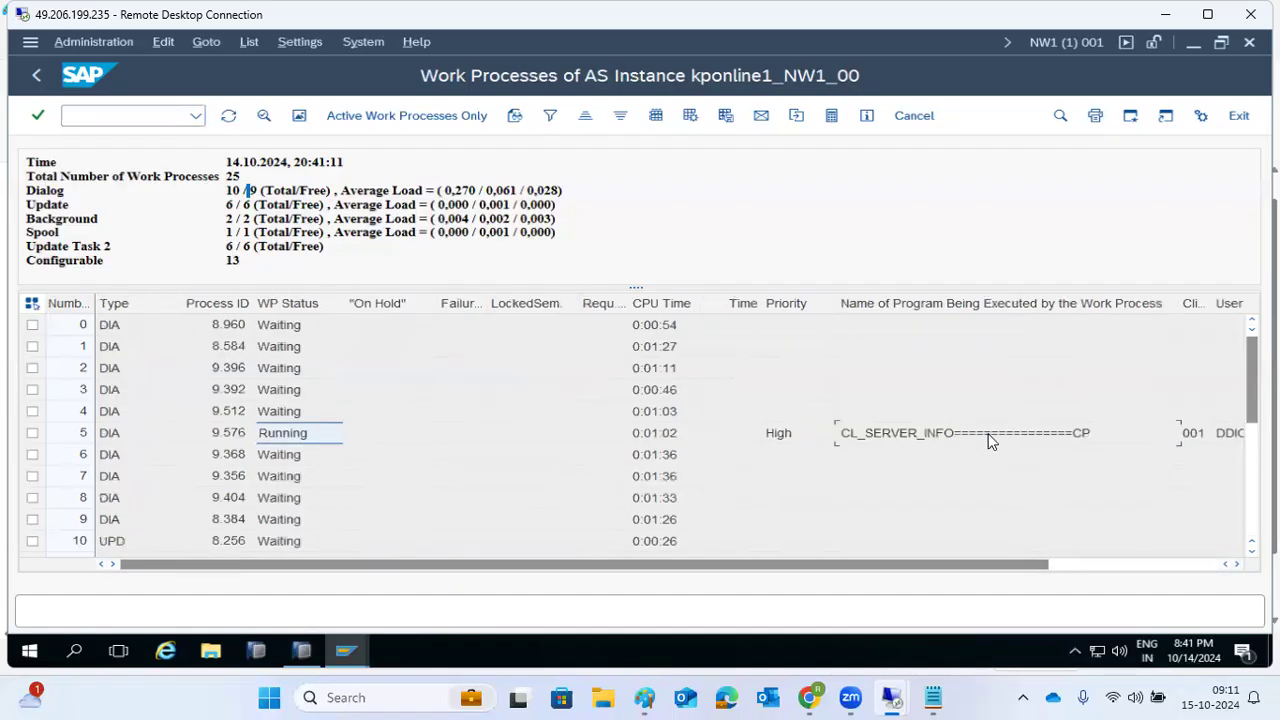
click(1189, 446)
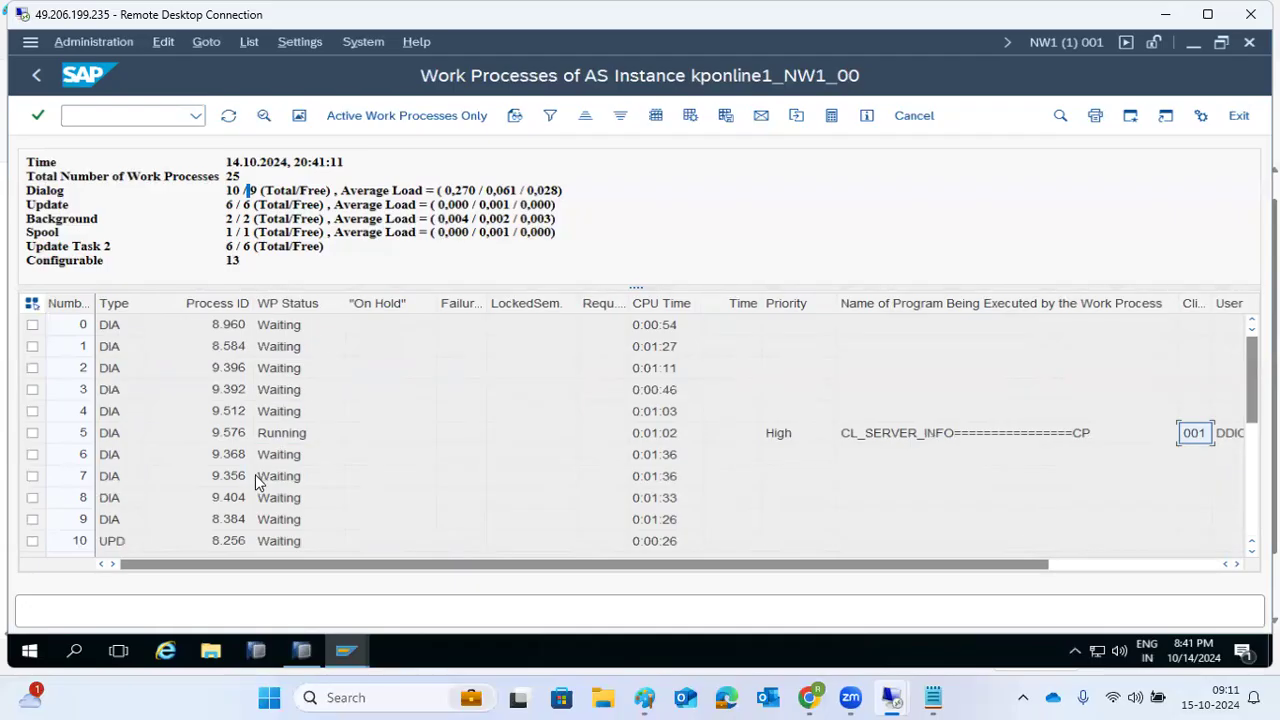
- Review the remaining work process types down to the end of the list
scroll(260, 490, down, 5)
scroll(263, 496, up, 5)
scroll(264, 497, down, 4)
scroll(264, 500, down, 1)
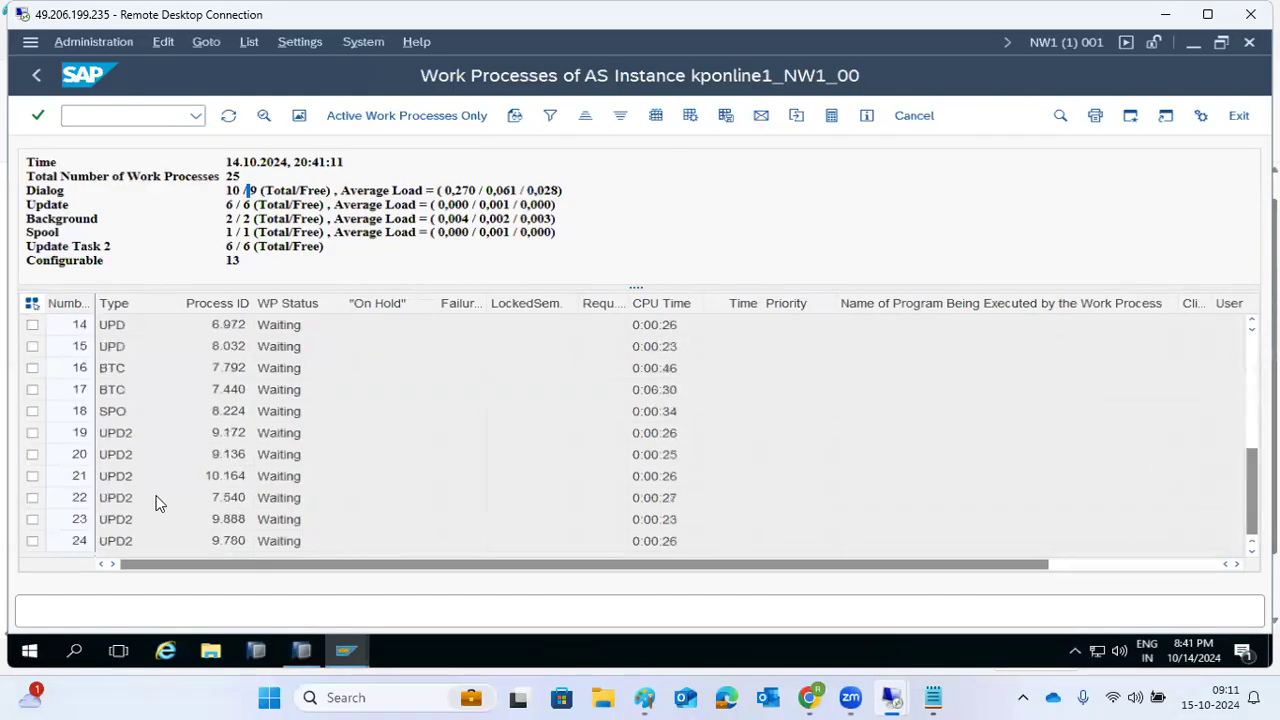
- Leave the work process overview, switch to the Paint notes and point out the D- SM50/SM66 line
drag(227, 204, 252, 219)
click(40, 84)
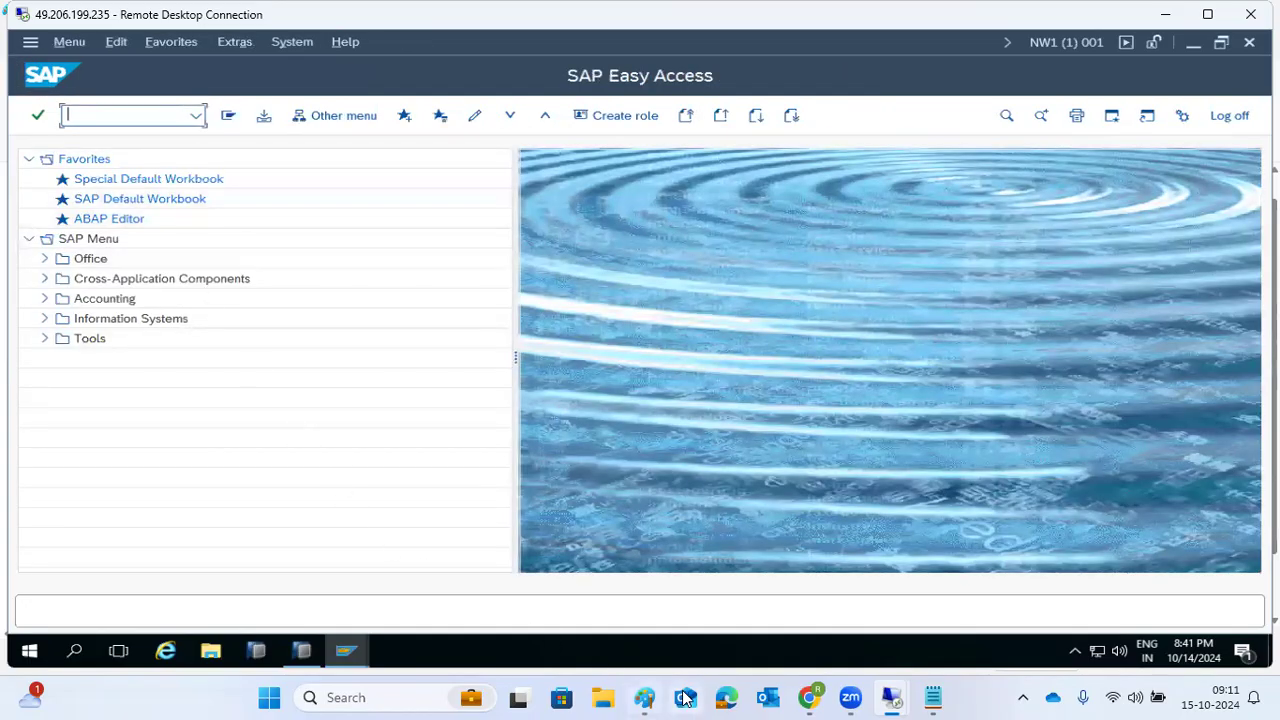
mouse_move(644, 692)
click(643, 614)
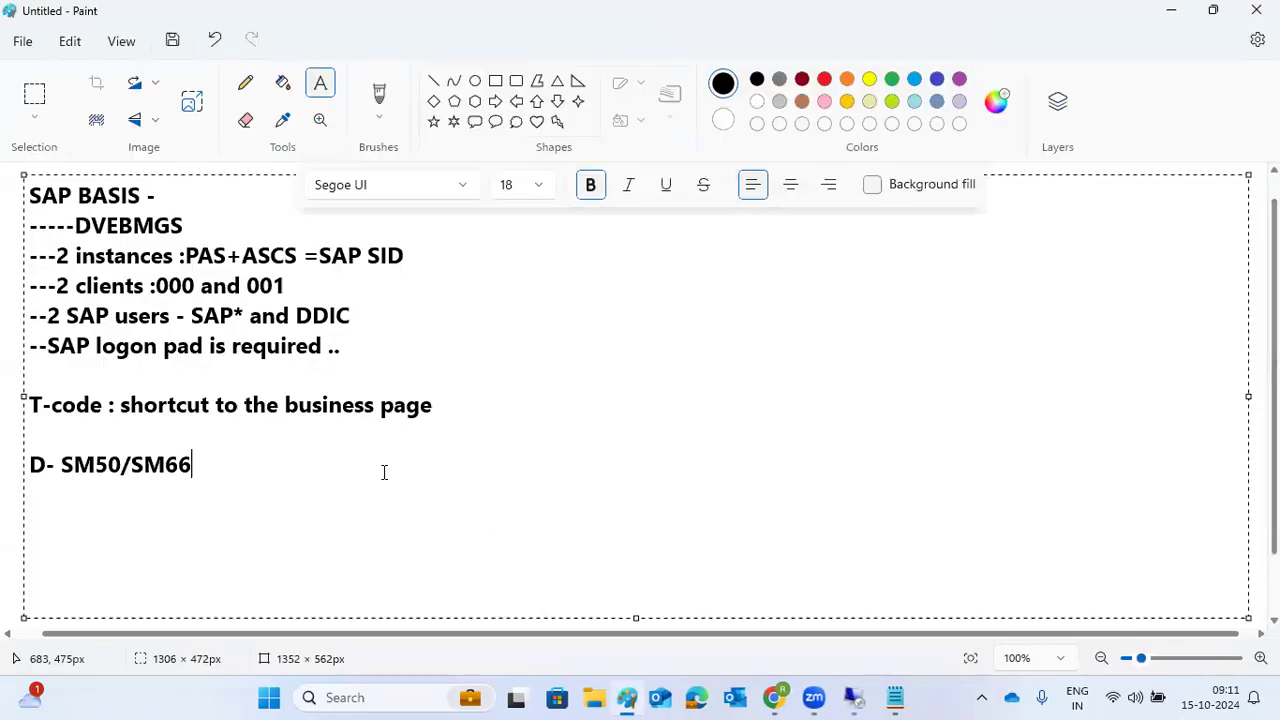
drag(206, 457, 40, 437)
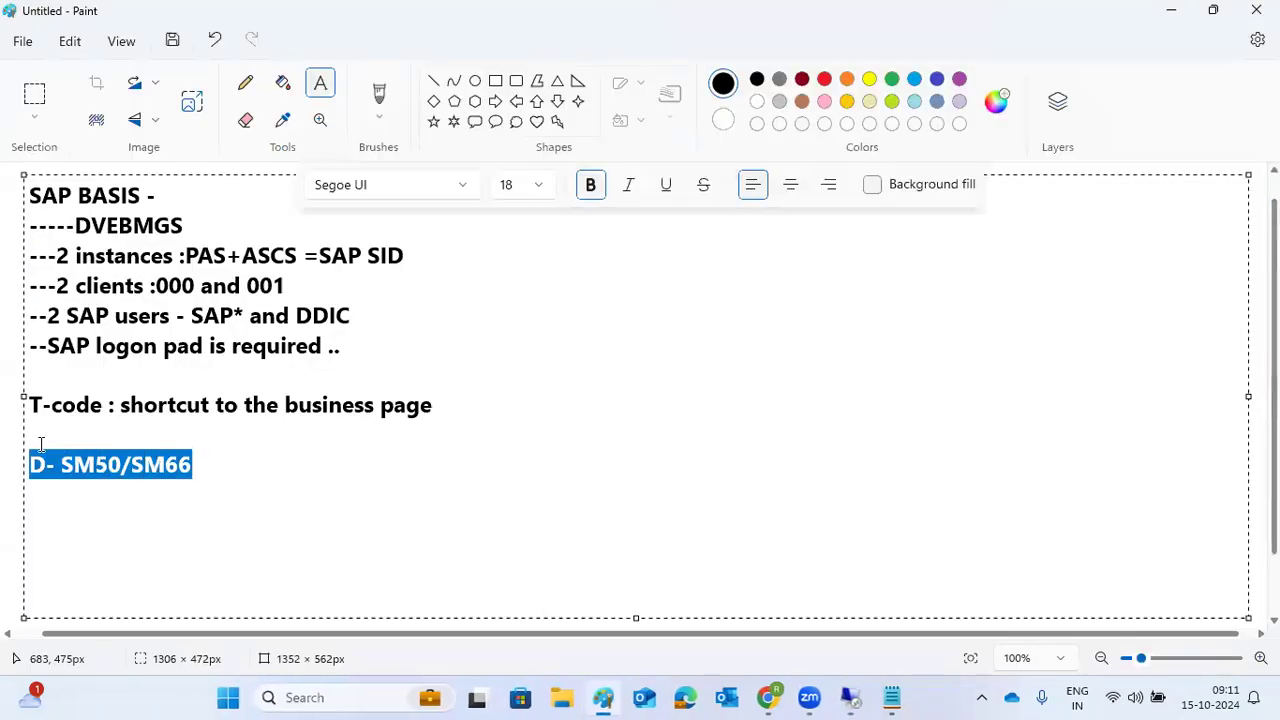
click(192, 462)
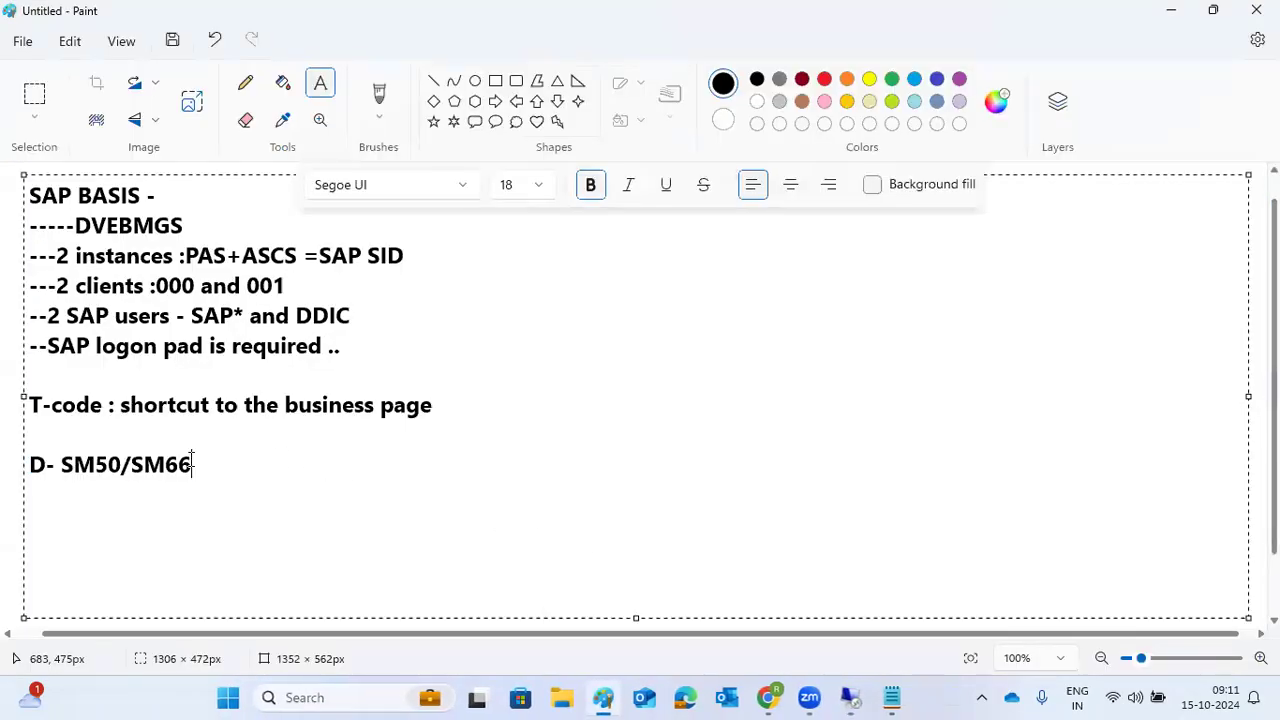
- Switch back to the remote SAP session and open the system-wide work process list with transaction SM66
mouse_move(855, 698)
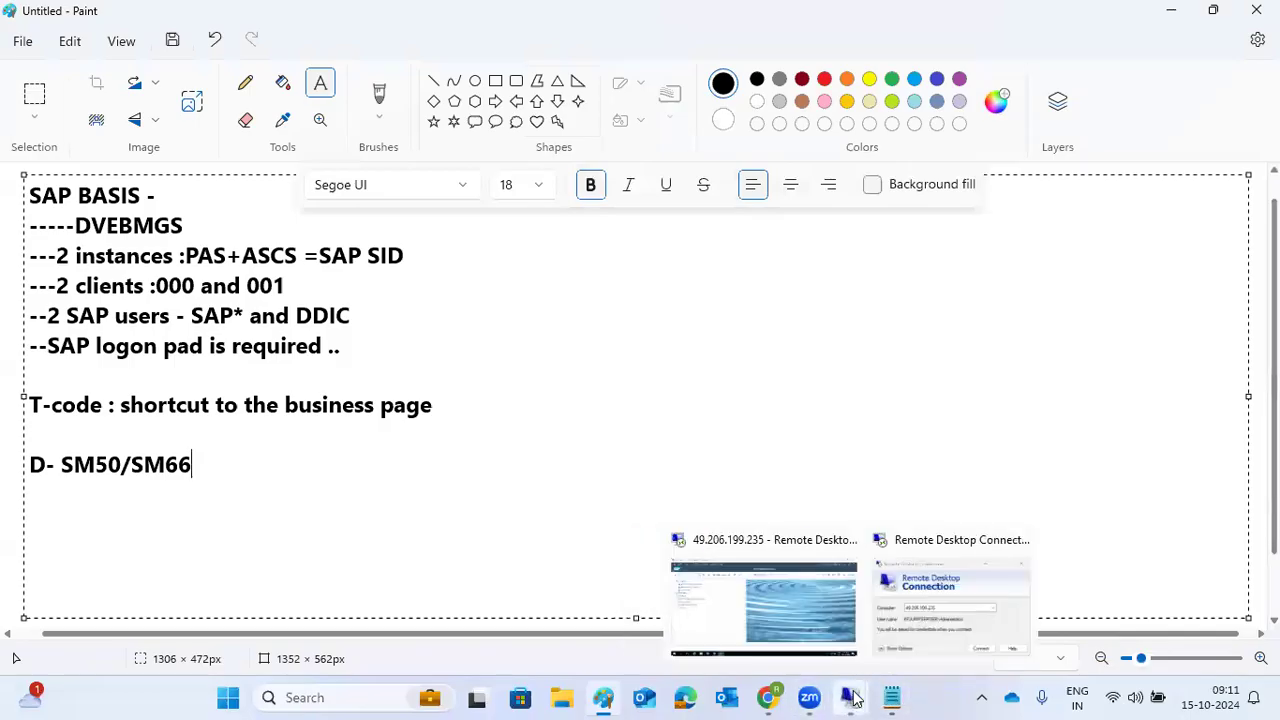
click(806, 606)
text(sm)
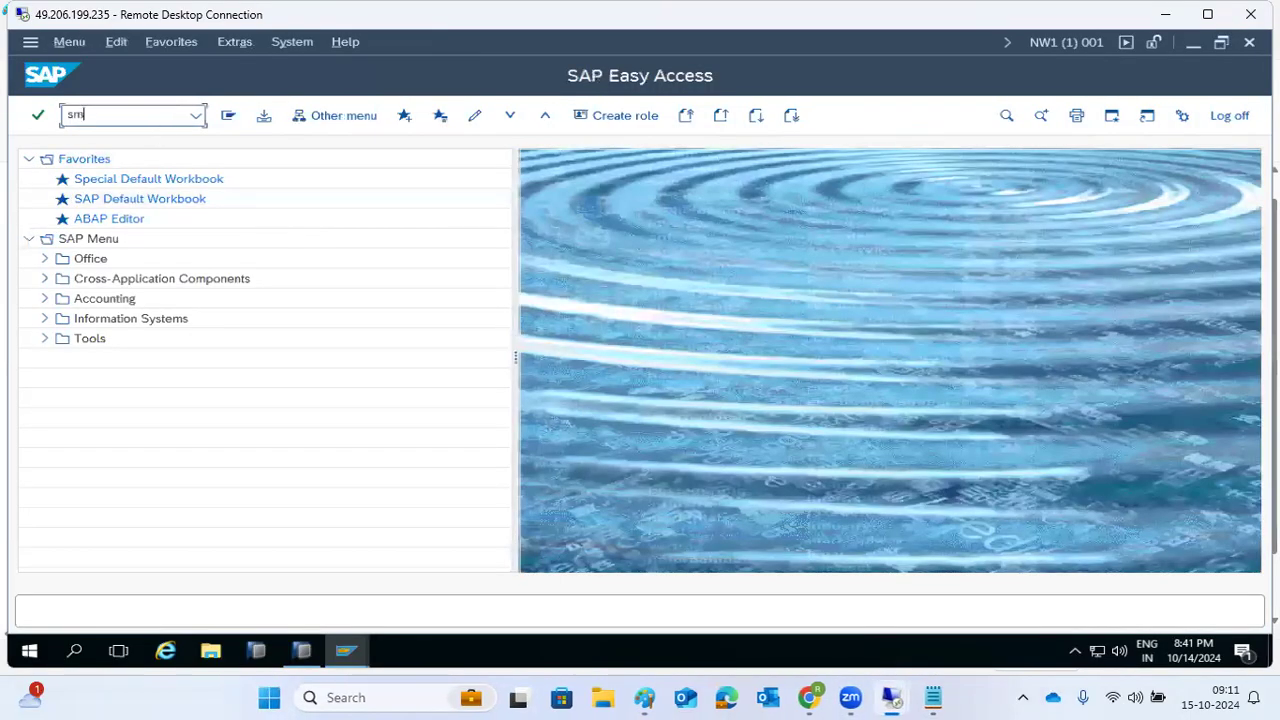
text(66)
key(Return)
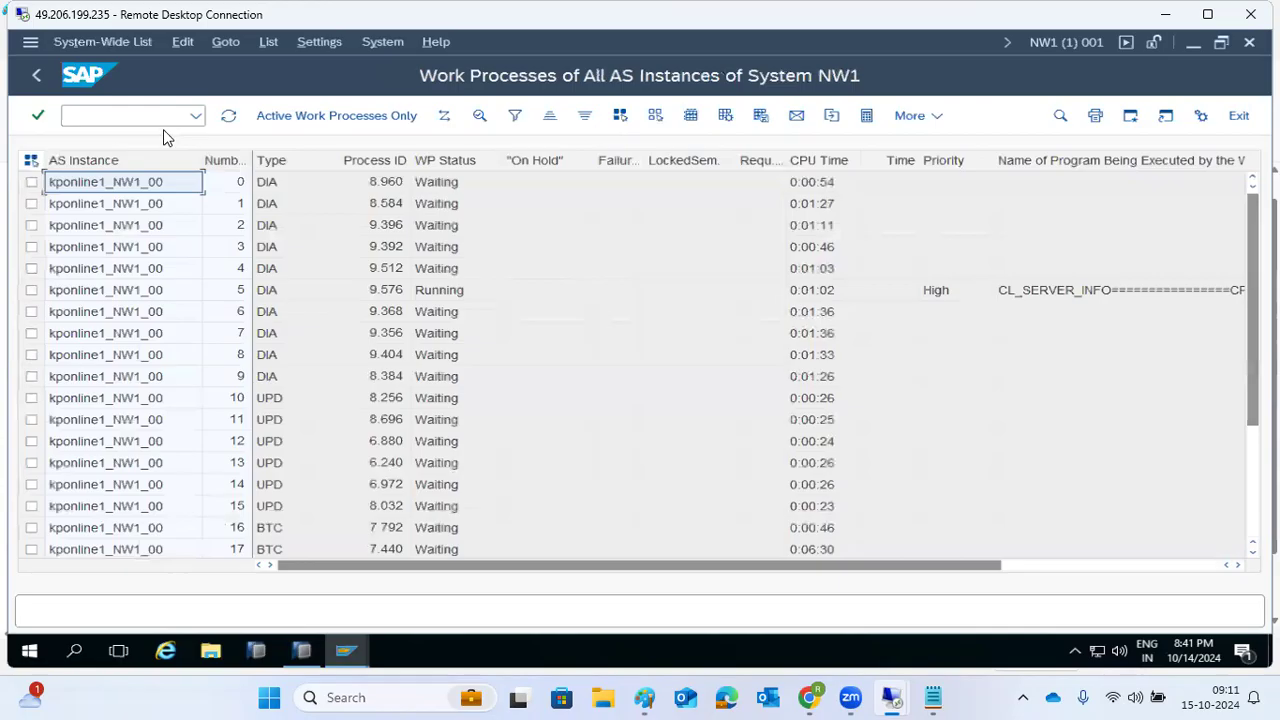
- Review the work processes of all application server instances and return to SAP Easy Access
scroll(158, 330, down, 3)
scroll(200, 375, up, 3)
scroll(145, 350, down, 3)
scroll(140, 365, up, 3)
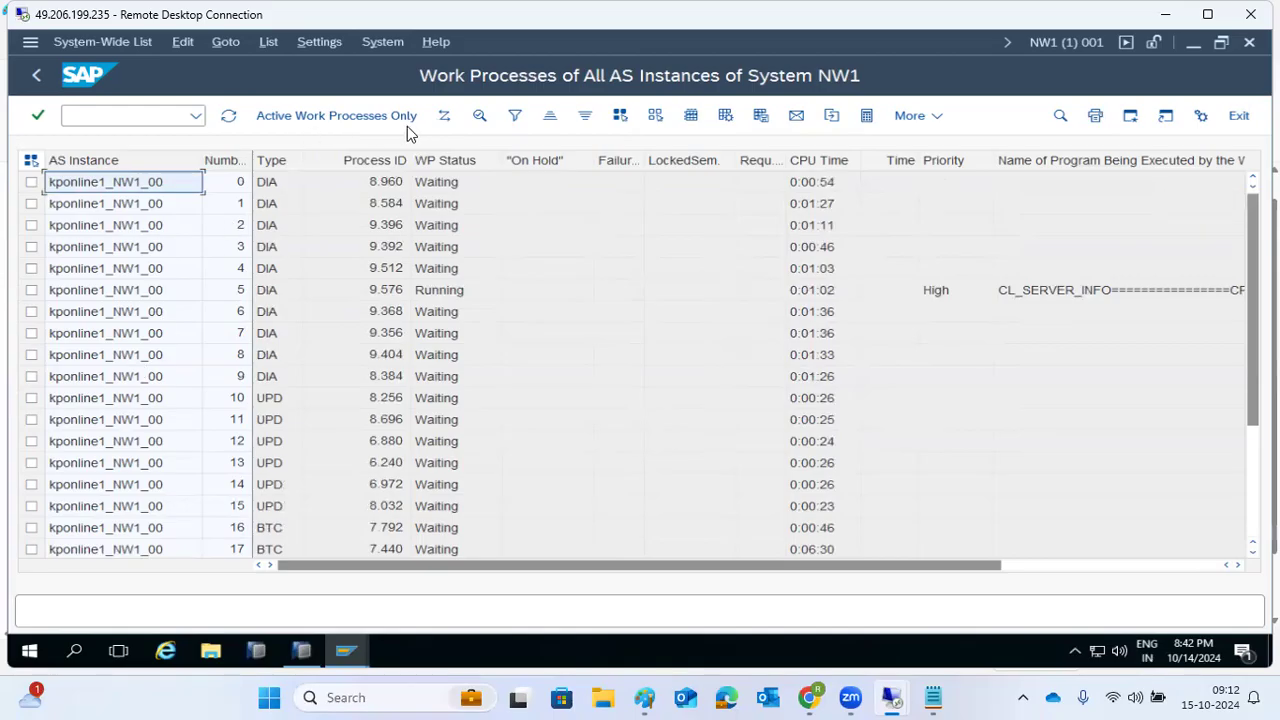
click(38, 75)
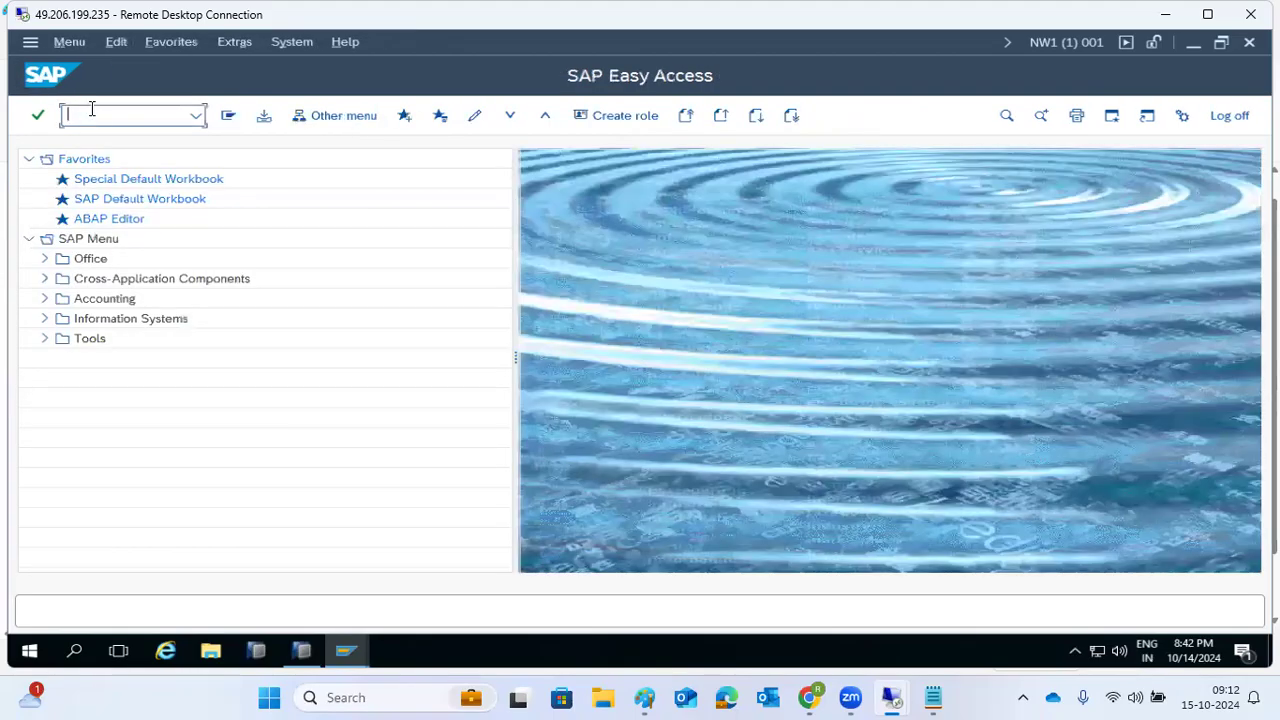
- Switch to the Paint notes and add the line "V- SM13/Sm14" below the D- SM50/SM66 line
click(645, 697)
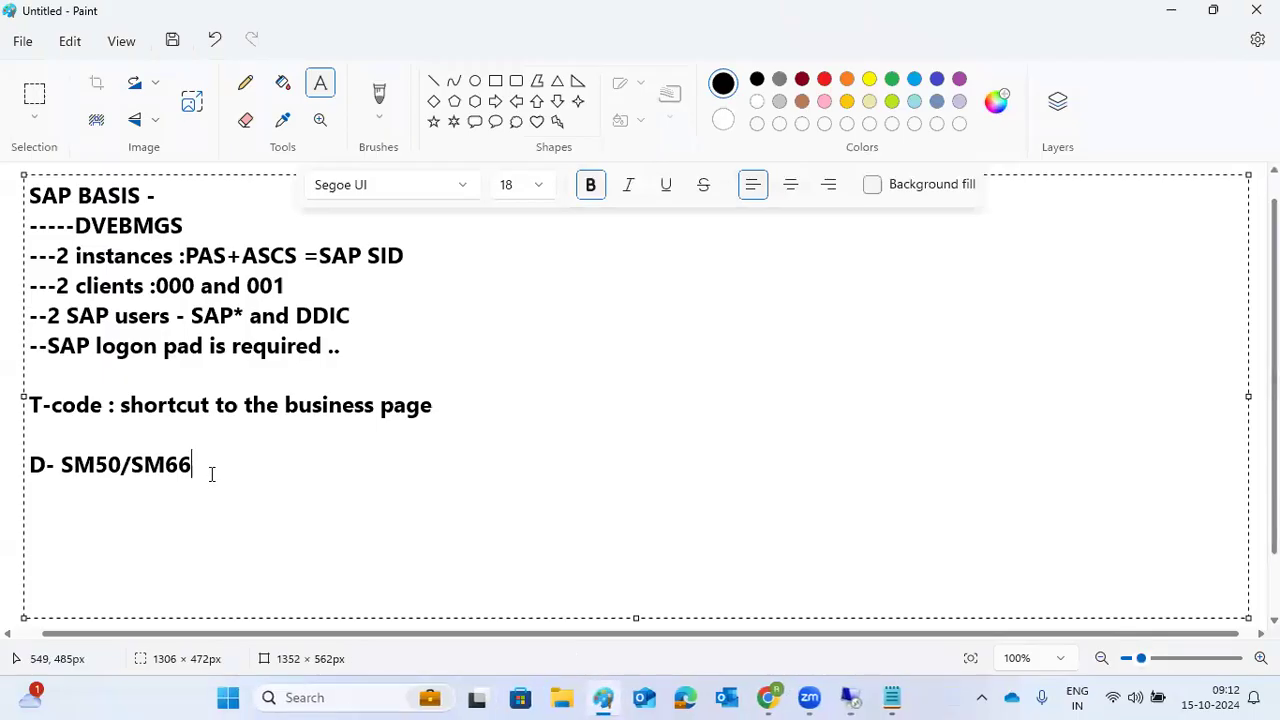
drag(209, 470, 54, 476)
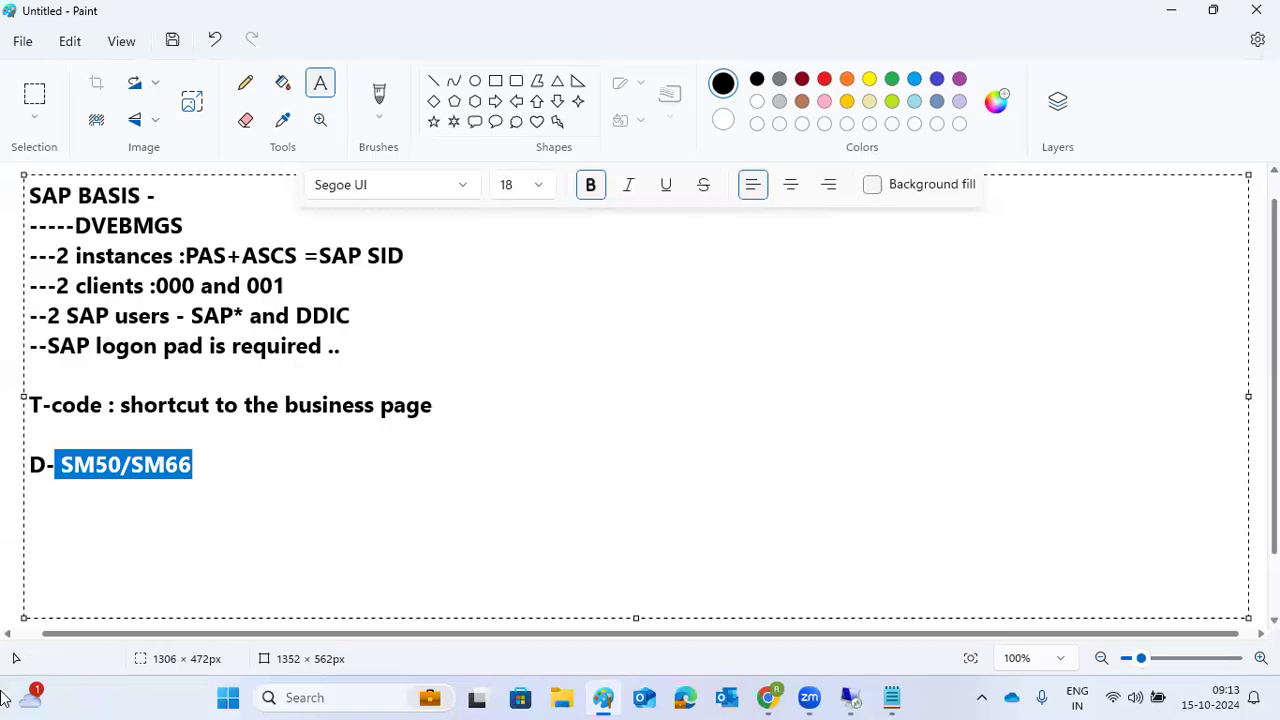
click(215, 462)
key(Return)
text(V- )
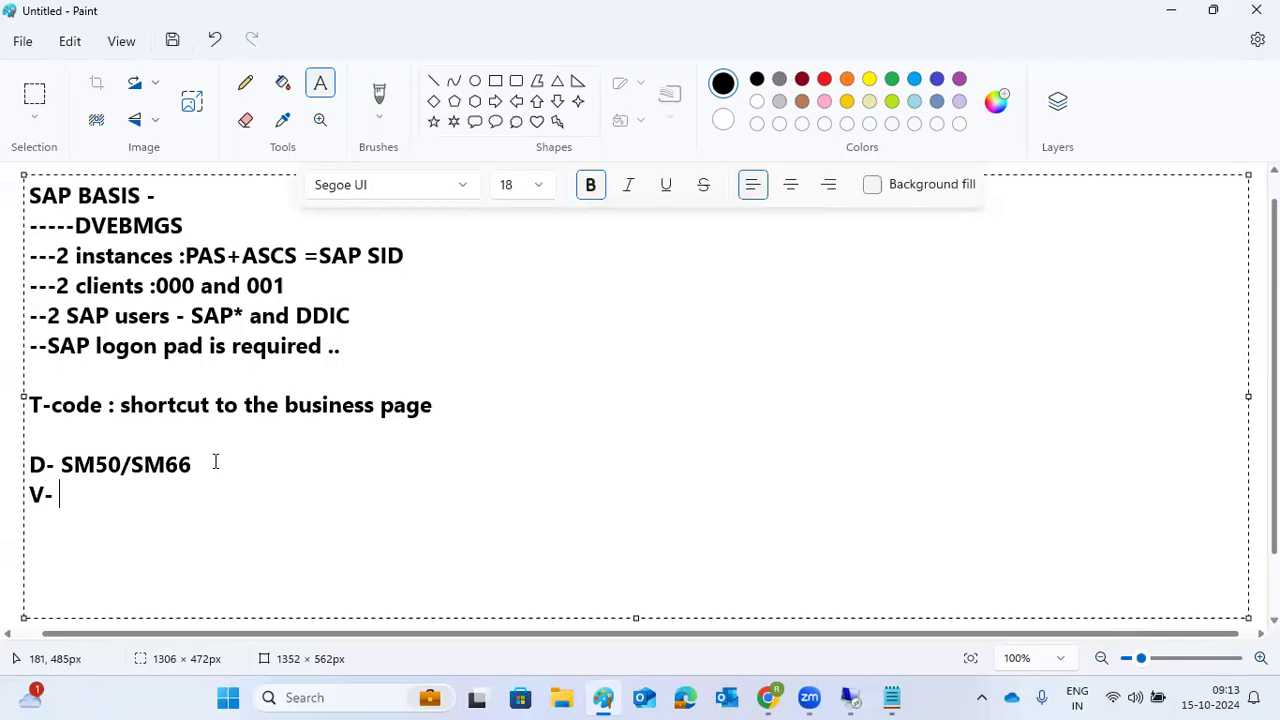
text(SM13/)
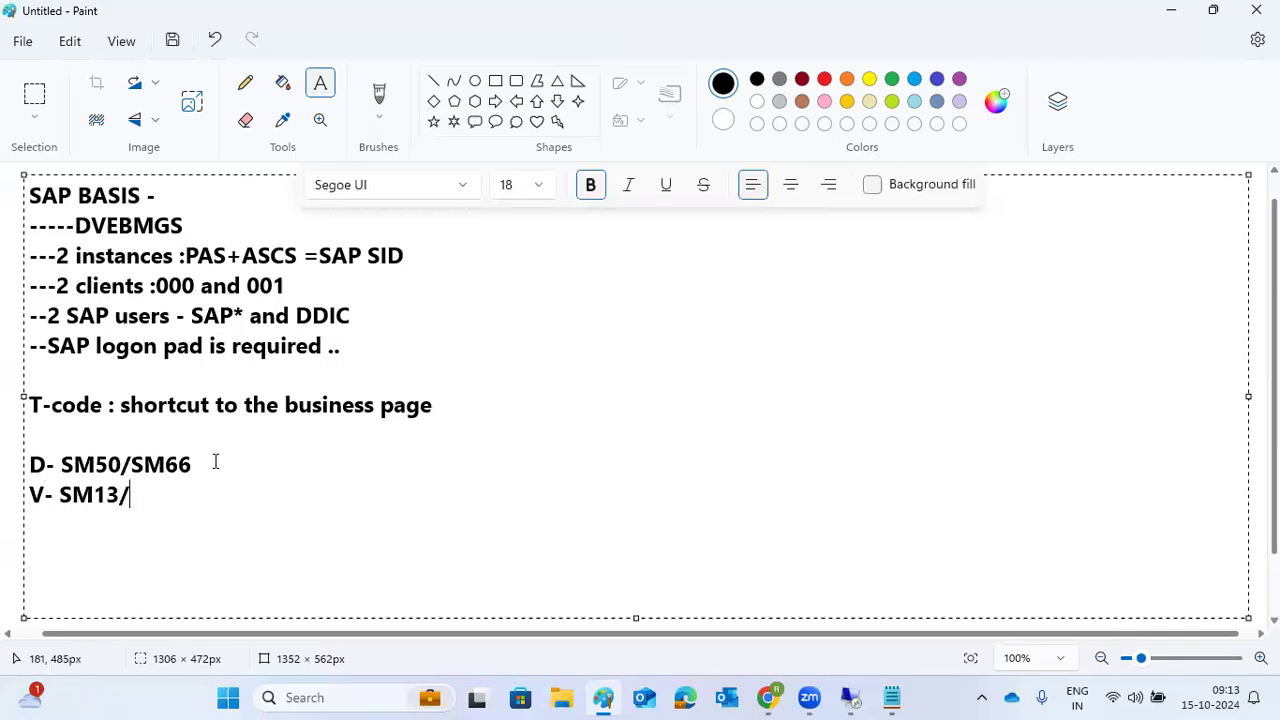
text(Sm14)
- Point out the SM50/SM66 codes of the D line and the SM13 code of the V line in the notes
drag(107, 464, 206, 467)
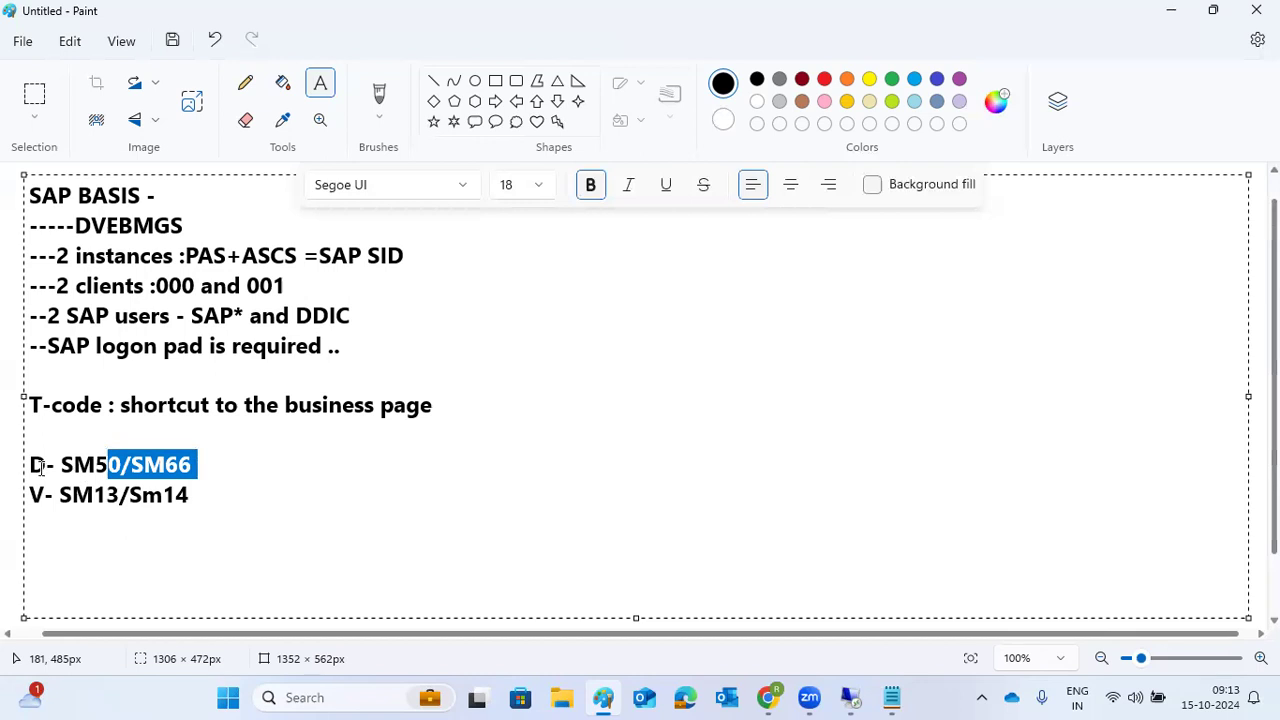
click(130, 470)
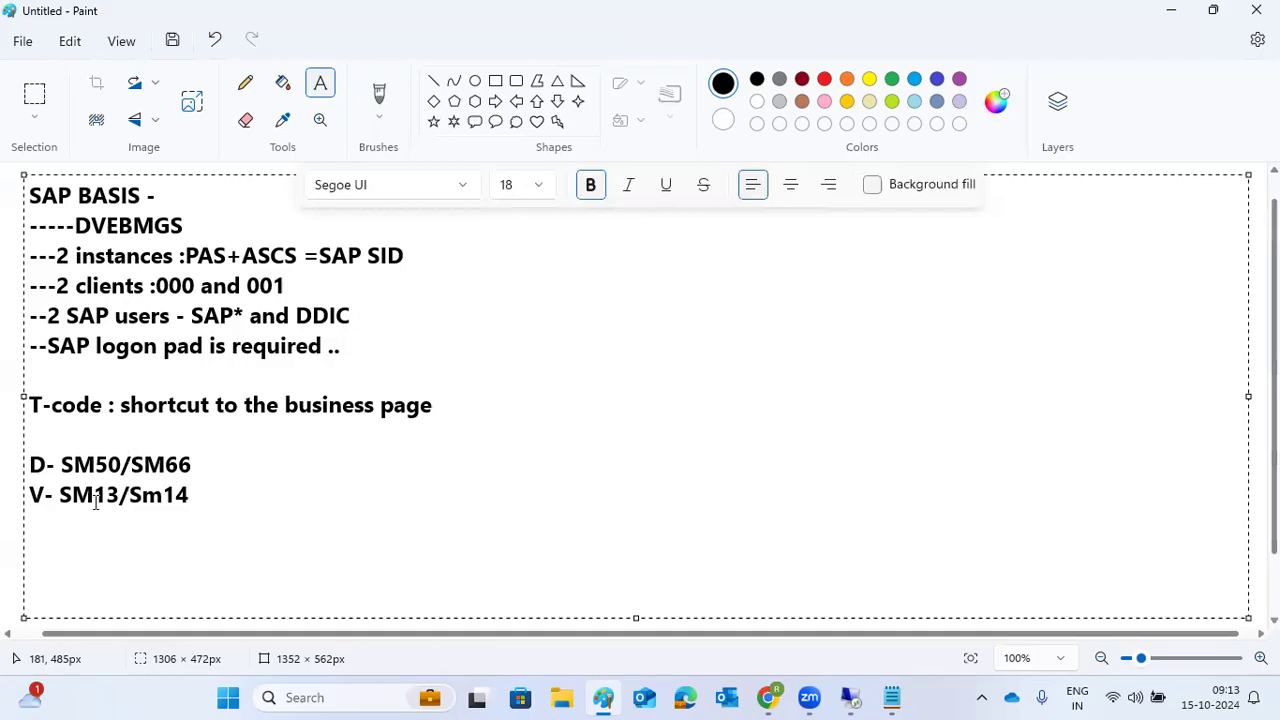
click(31, 493)
drag(71, 495, 117, 500)
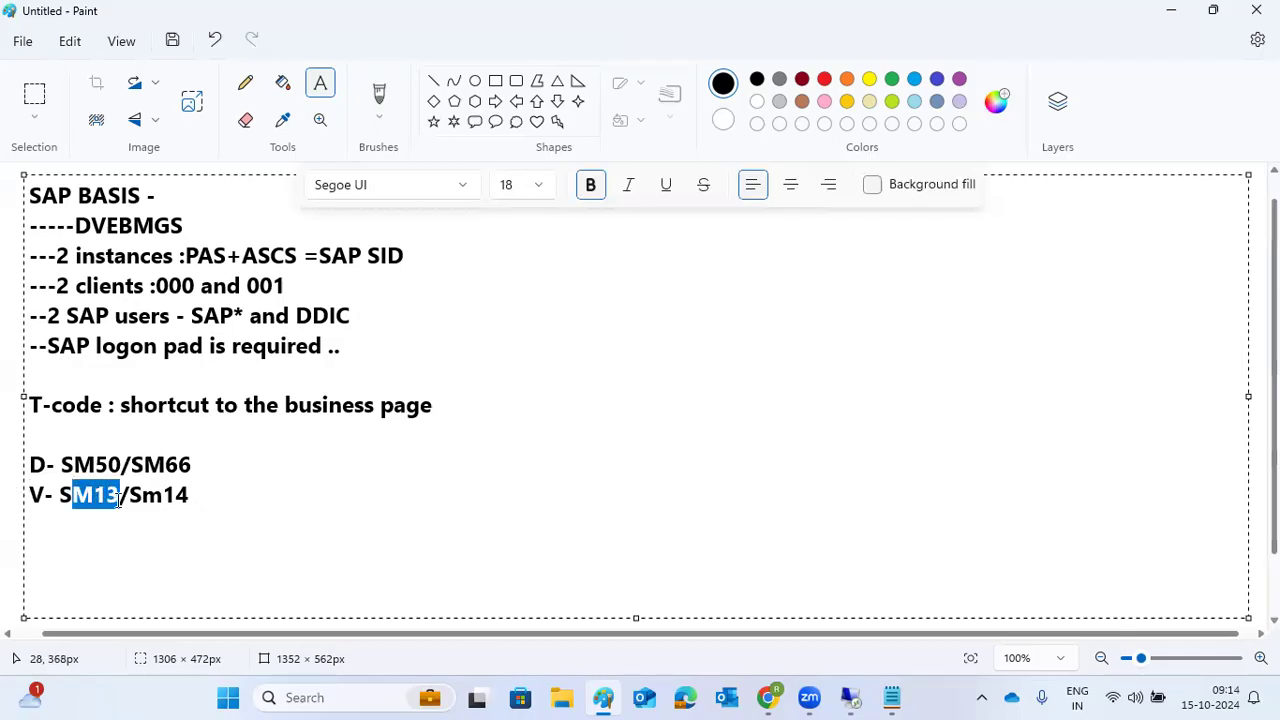
- Switch to the remote SAP session and open the update requests selection with transaction SM13
mouse_move(850, 697)
click(804, 607)
text(sm13)
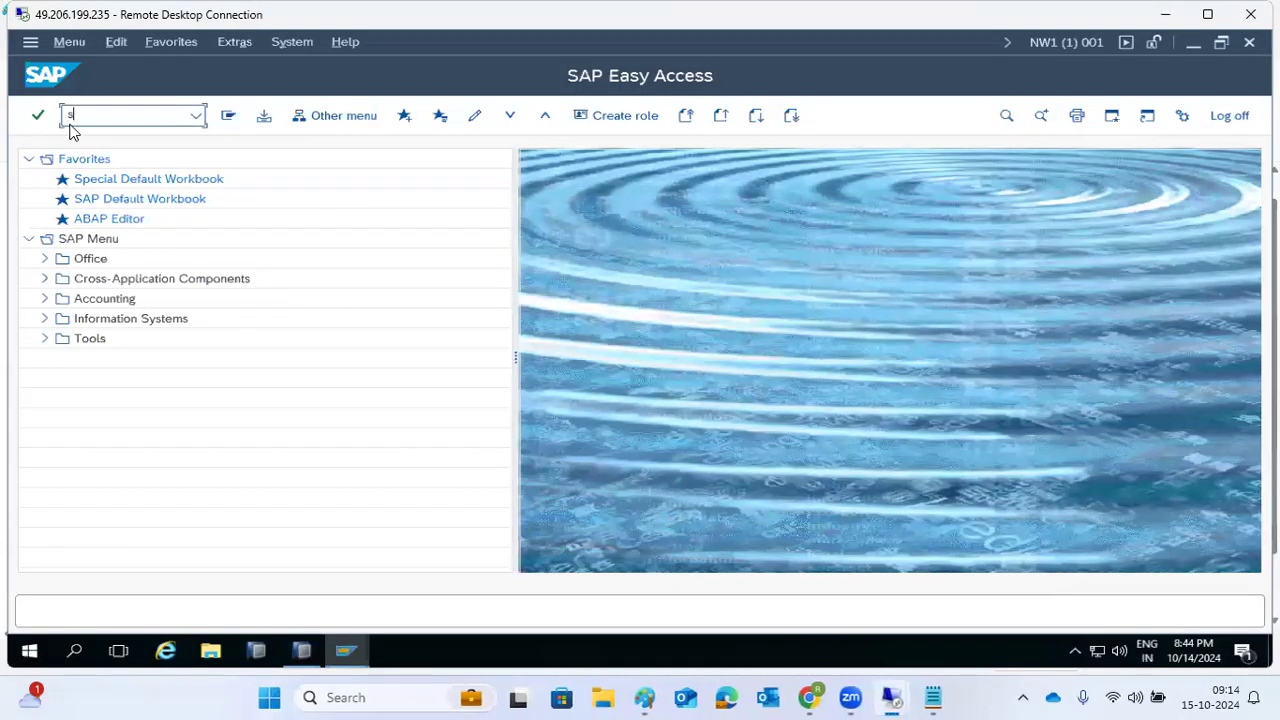
key(Return)
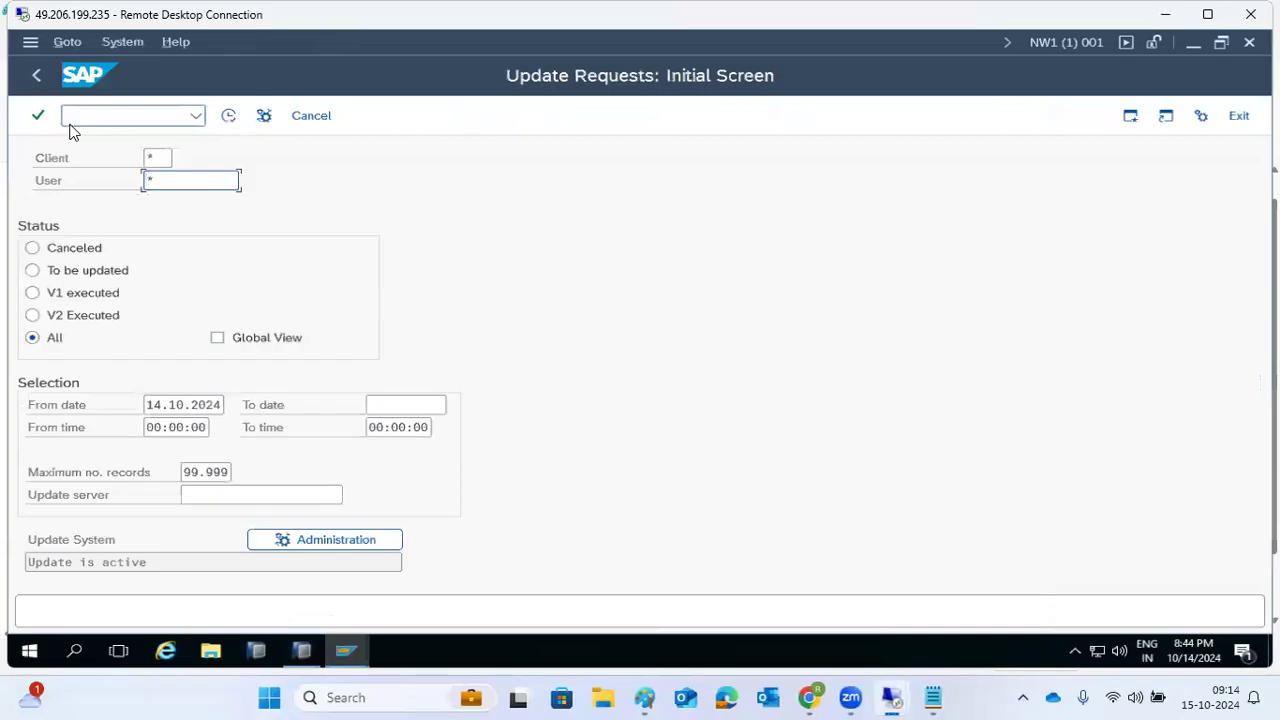
- Clear the From date and list the update requests of all clients, users and statuses
click(176, 402)
double_click(170, 400)
key(BackSpace)
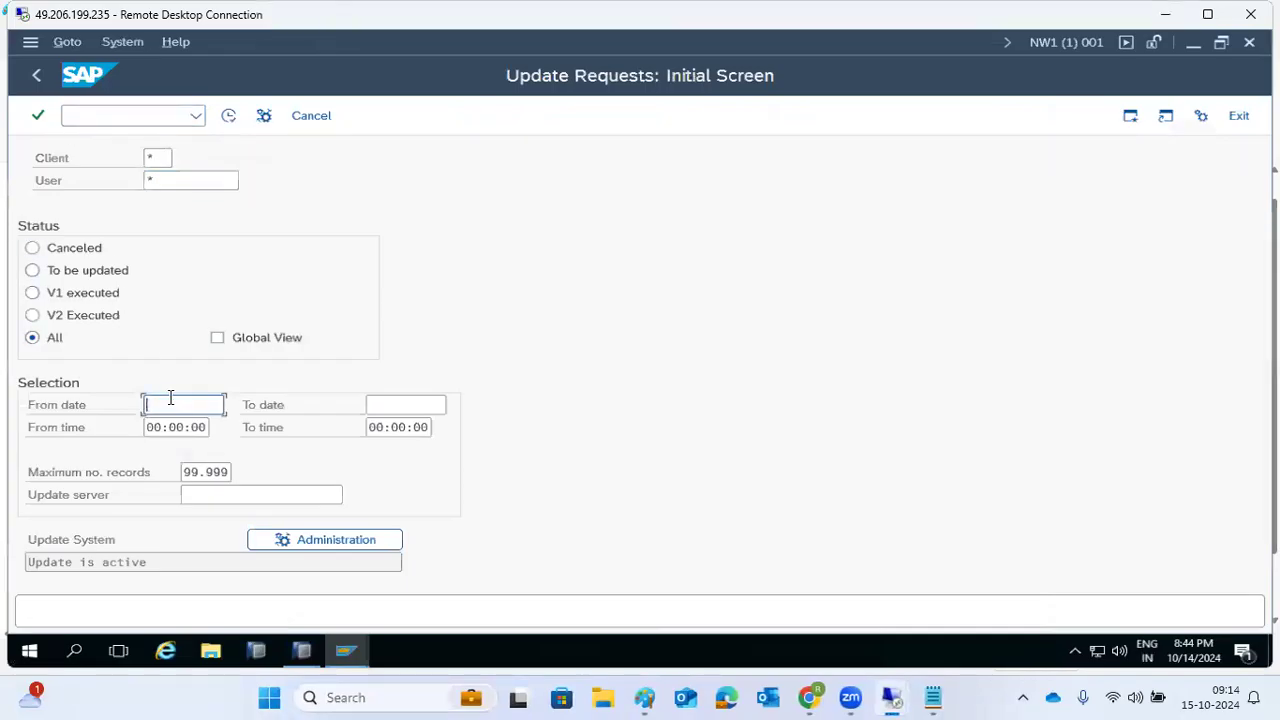
click(228, 115)
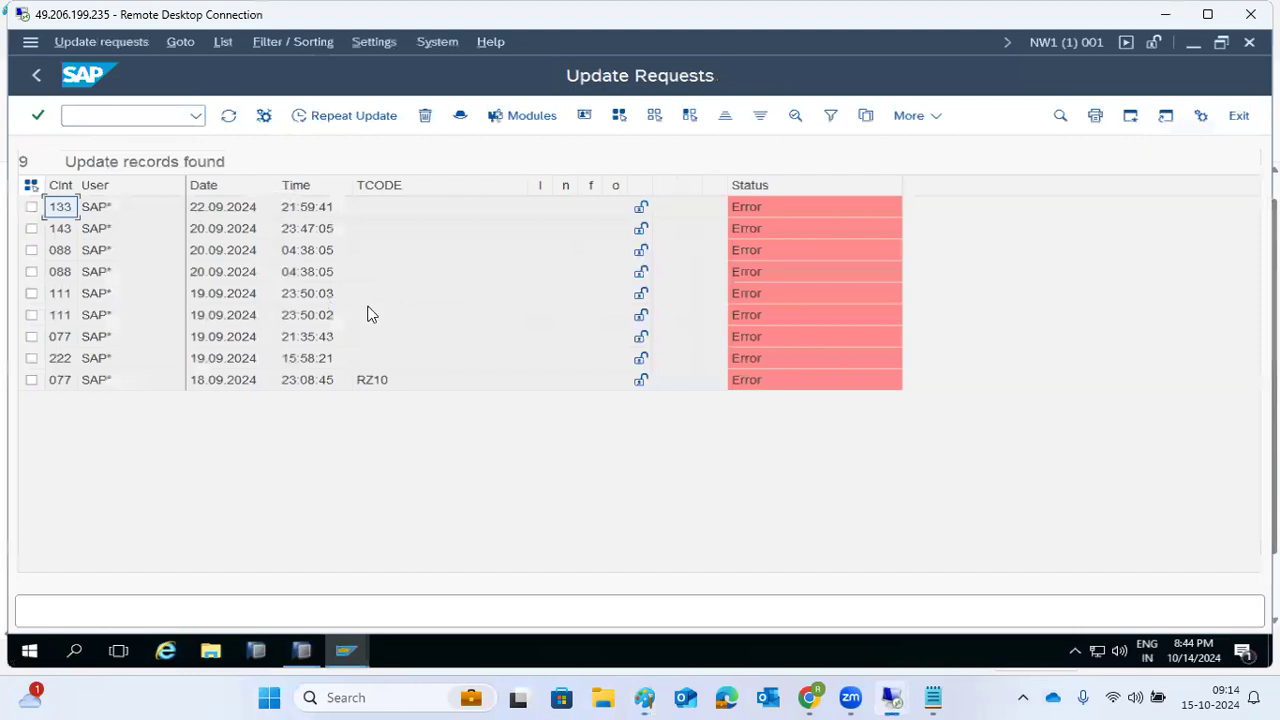
- Open the RZ10 update request of client 077 and examine its module's function name, status and error details
click(116, 384)
double_click(116, 384)
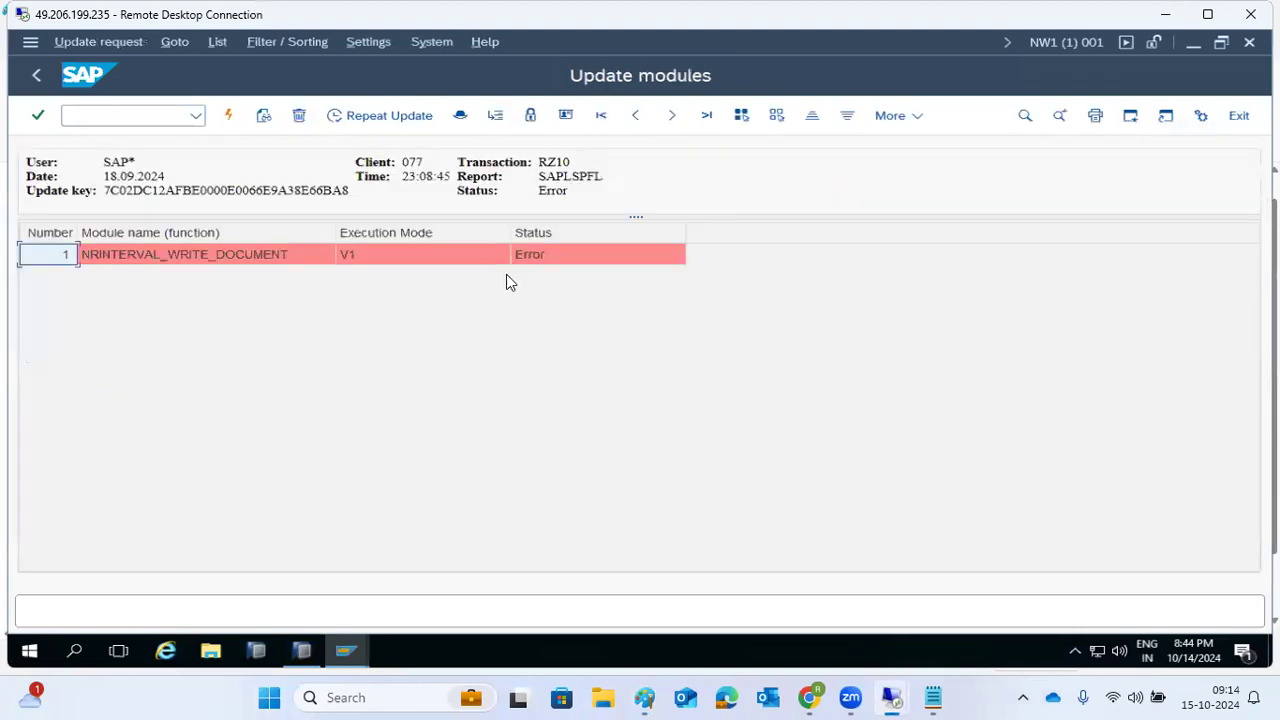
double_click(523, 257)
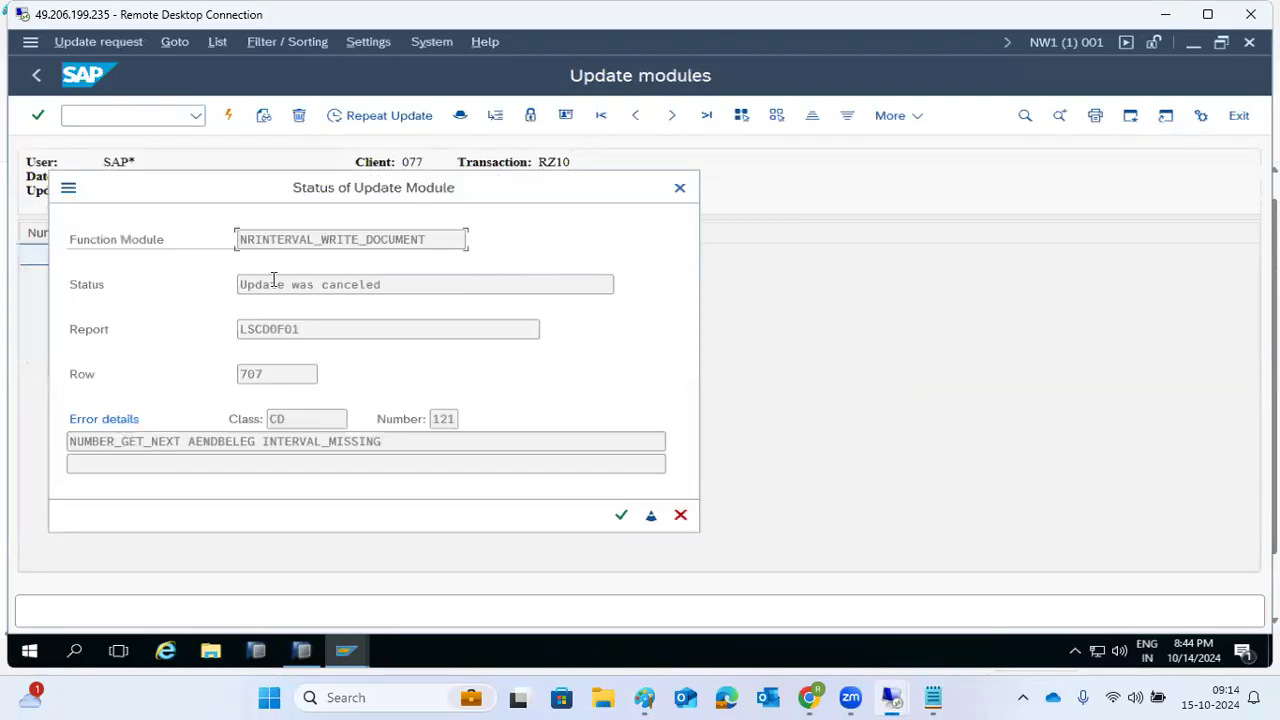
drag(241, 284, 318, 284)
drag(351, 239, 404, 239)
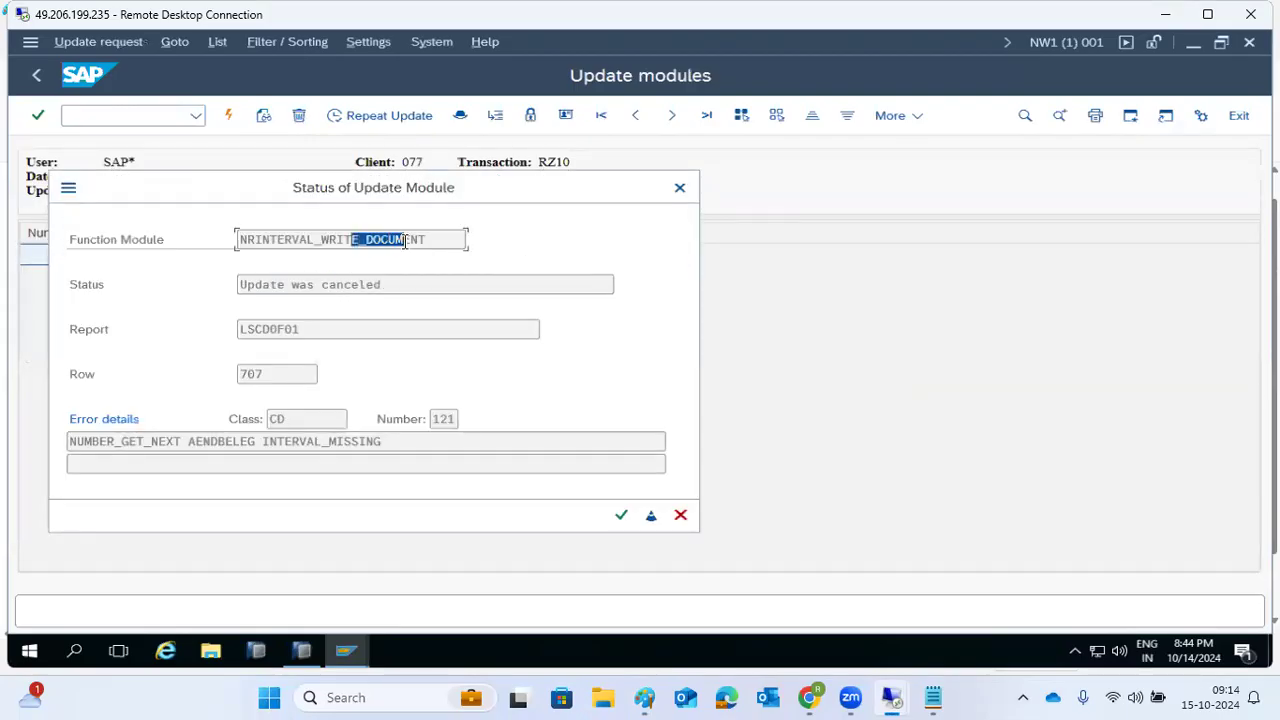
click(619, 514)
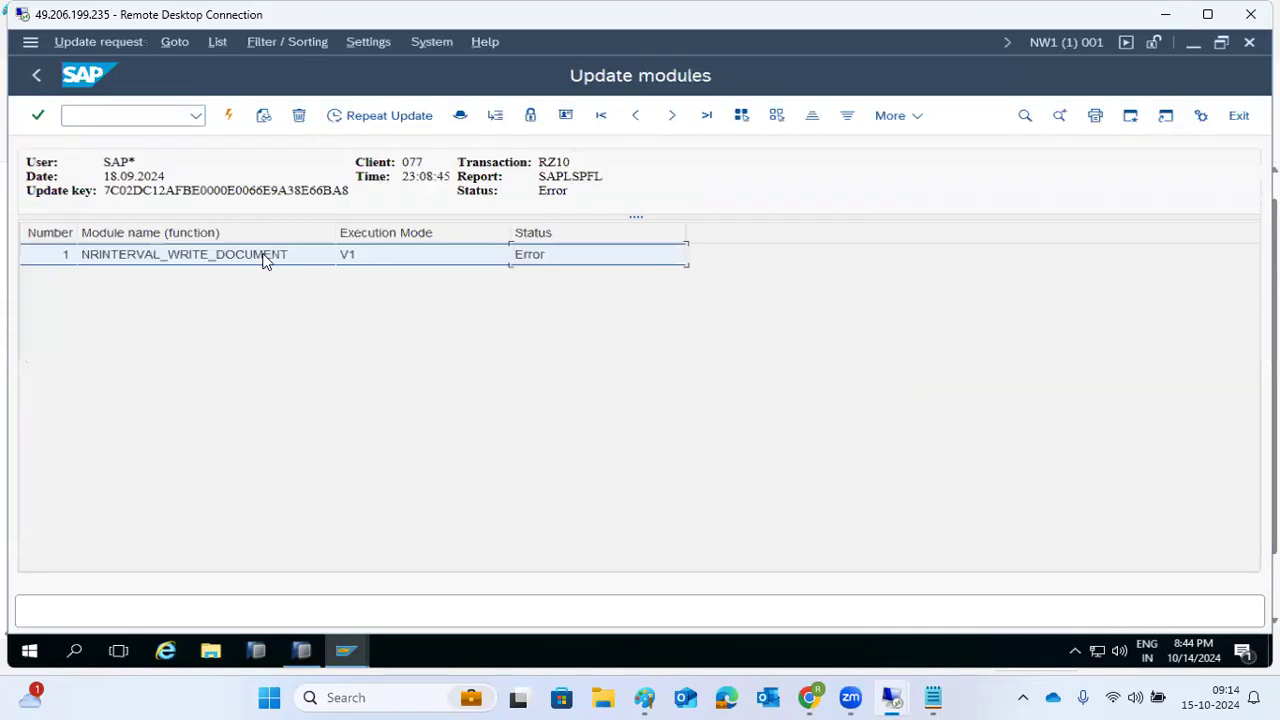
- Repeat the update of the RZ10 request and recheck its module's error details from the refreshed list
click(339, 118)
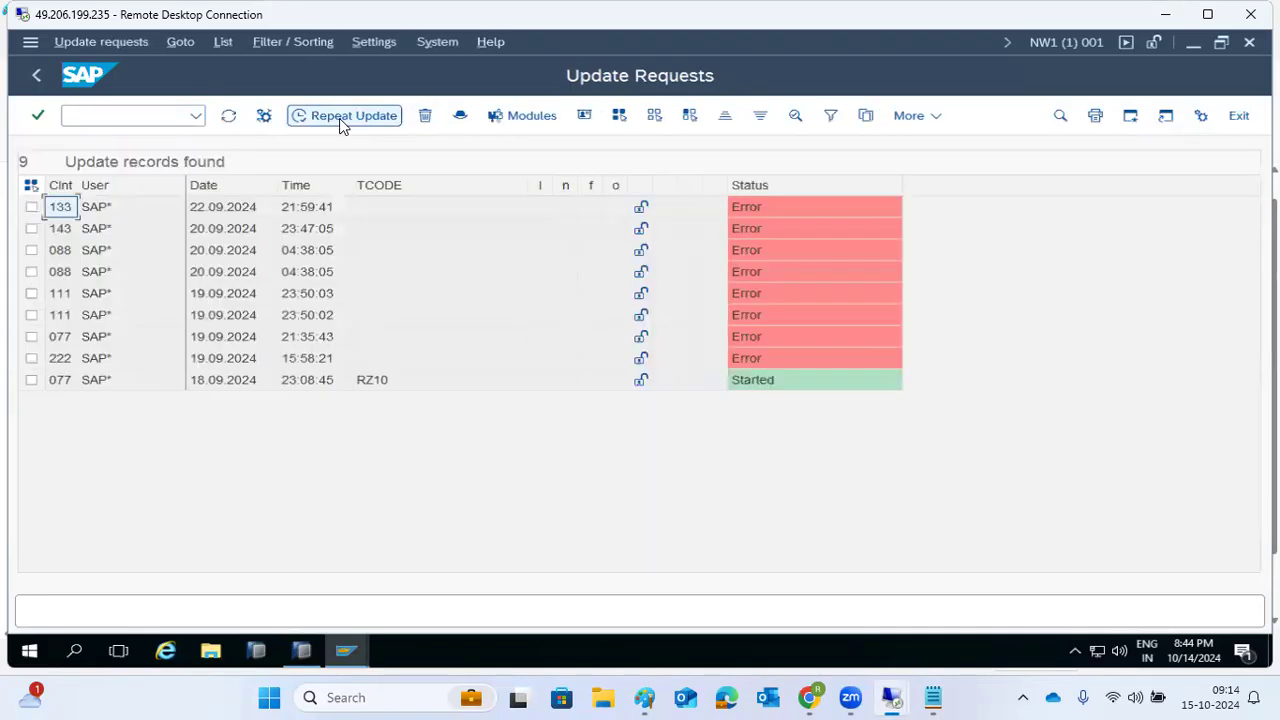
click(230, 116)
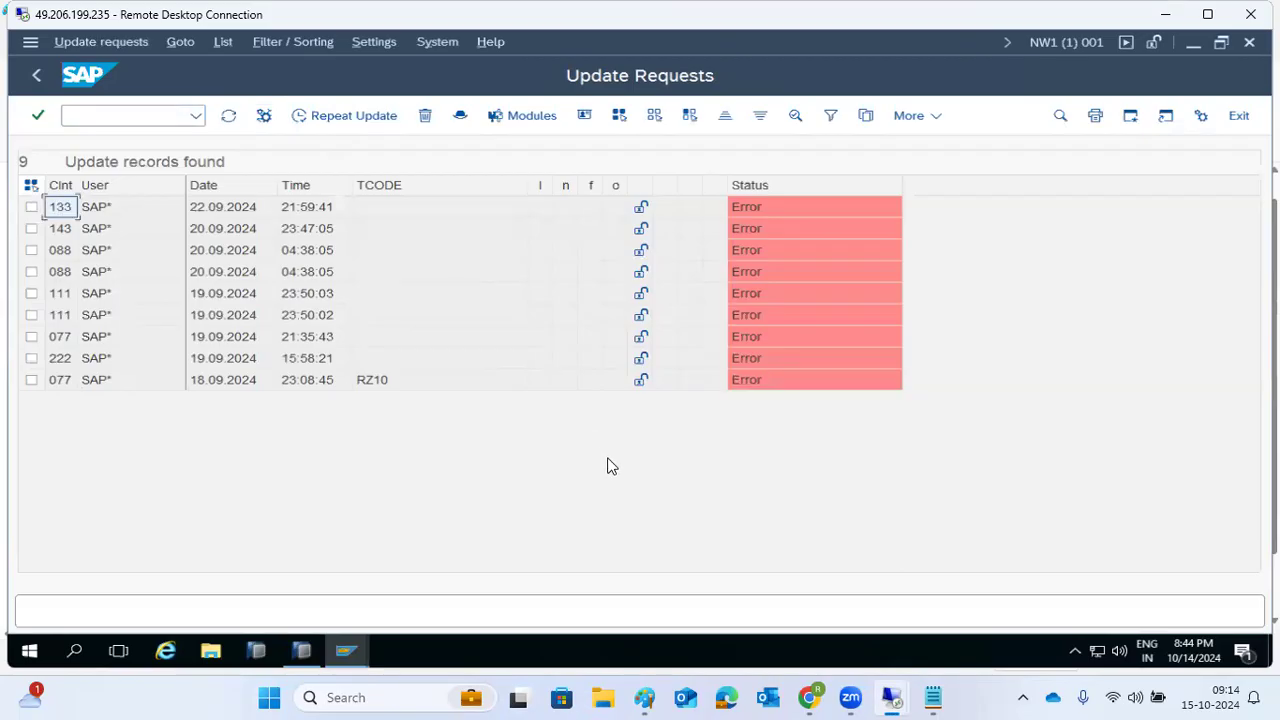
double_click(744, 384)
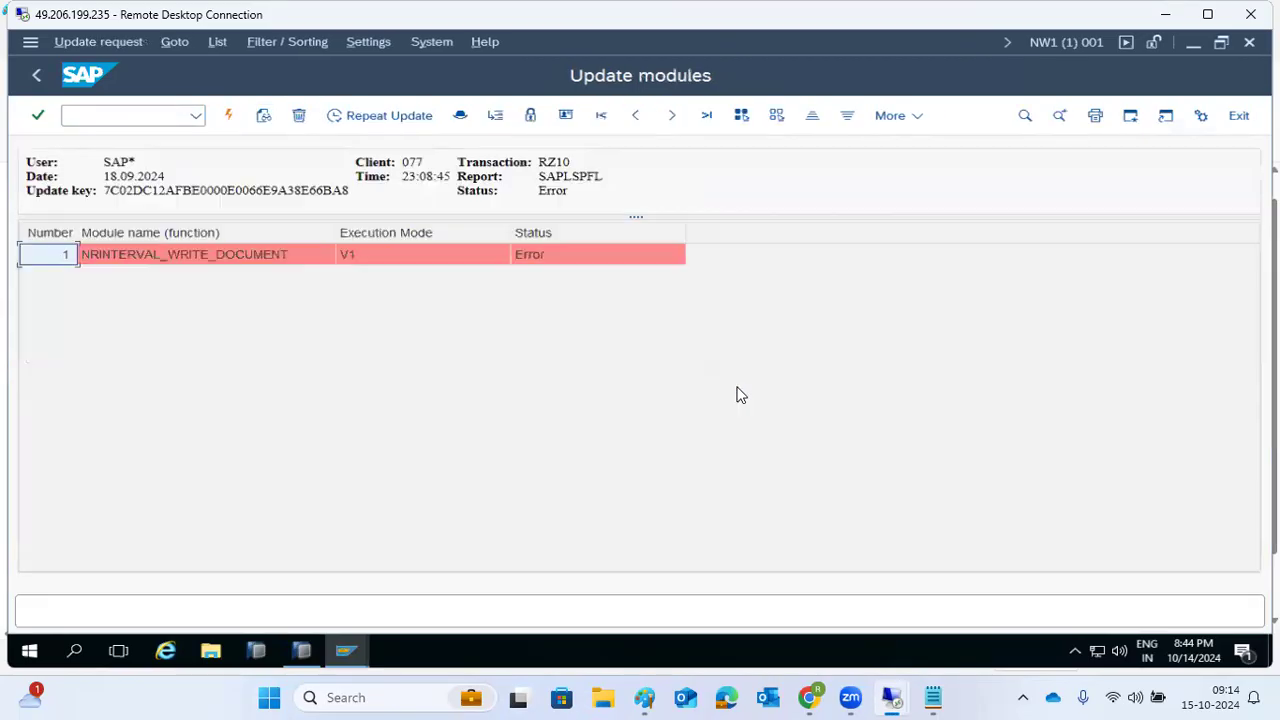
double_click(538, 261)
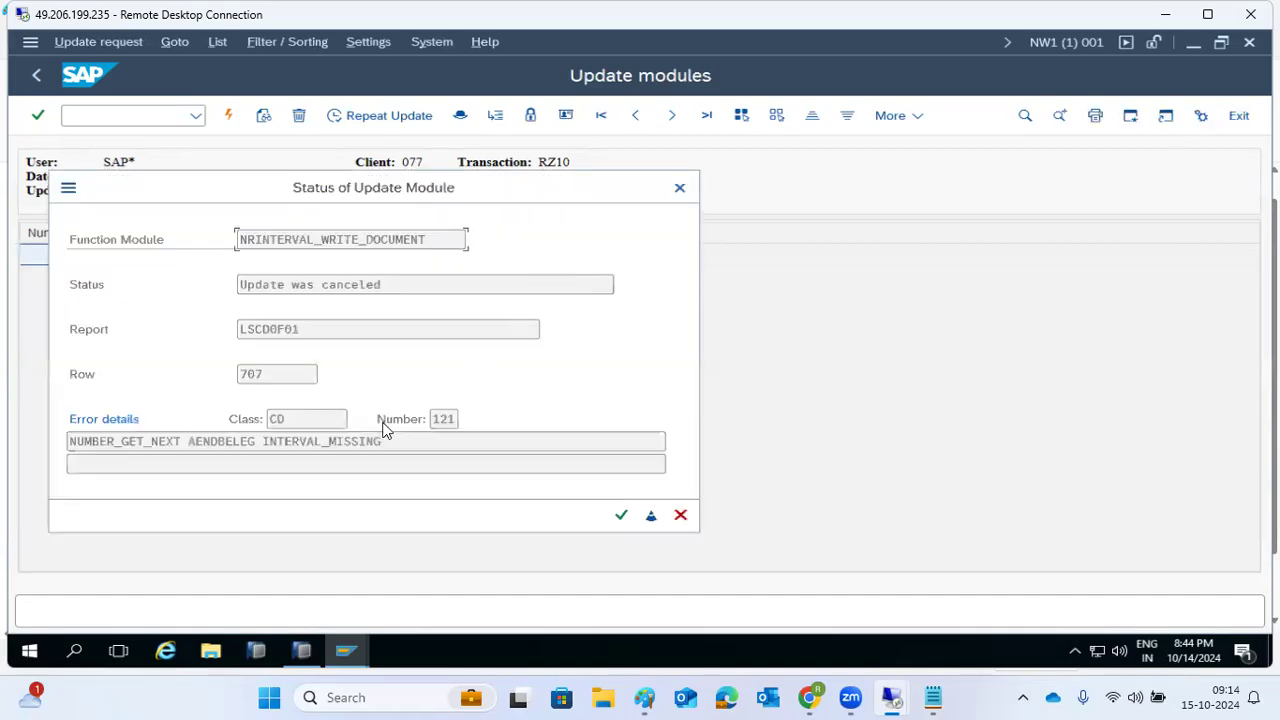
click(681, 515)
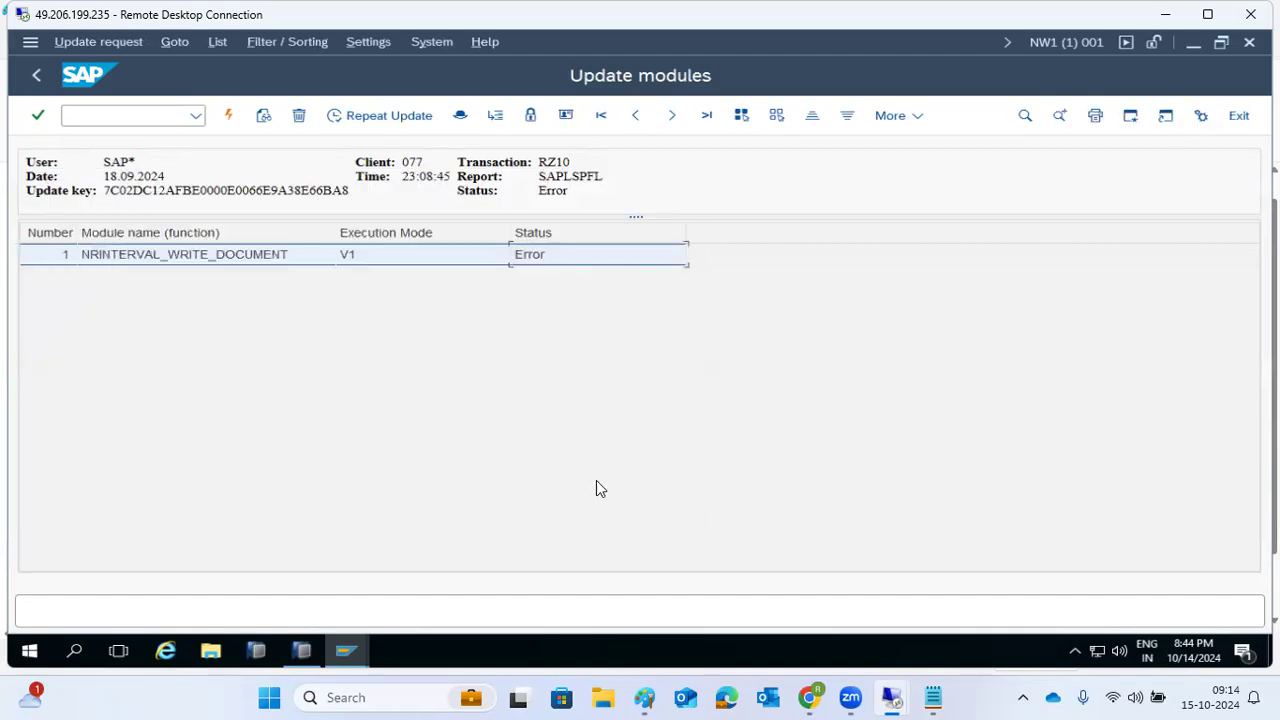
click(30, 80)
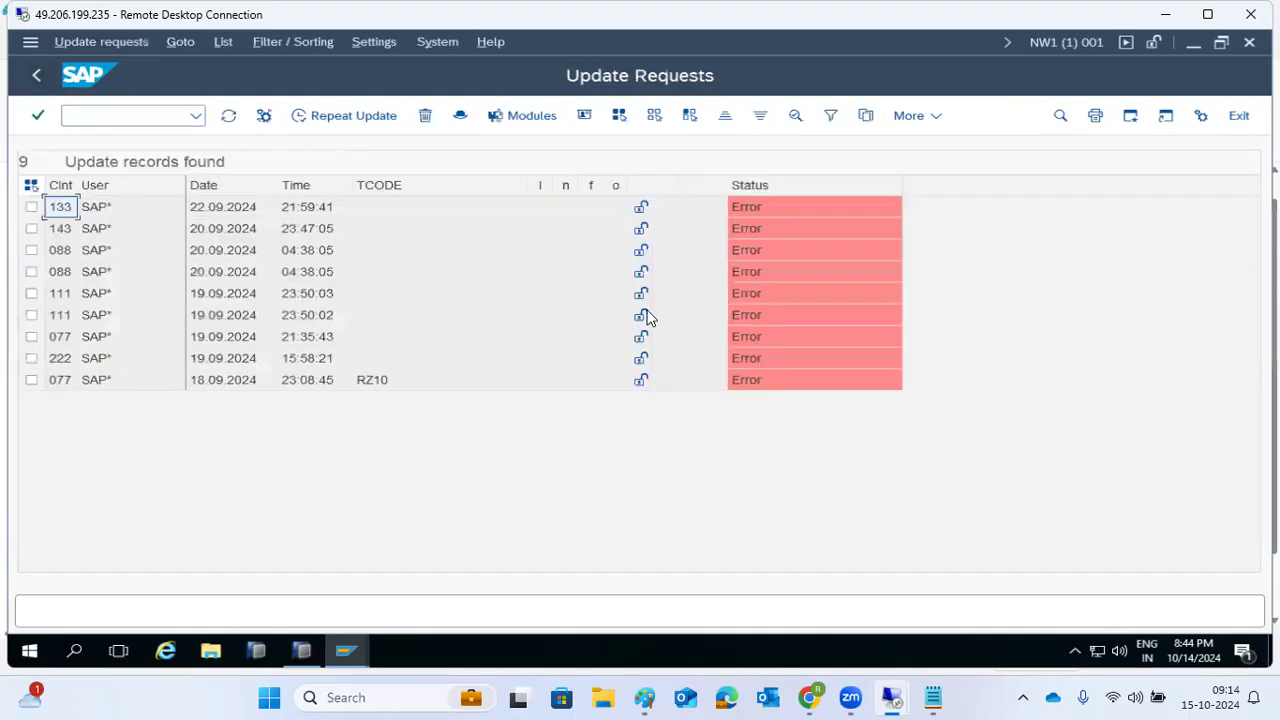
- Check the error details of the second client 088 update request, delete that request and leave the refreshed list
double_click(750, 266)
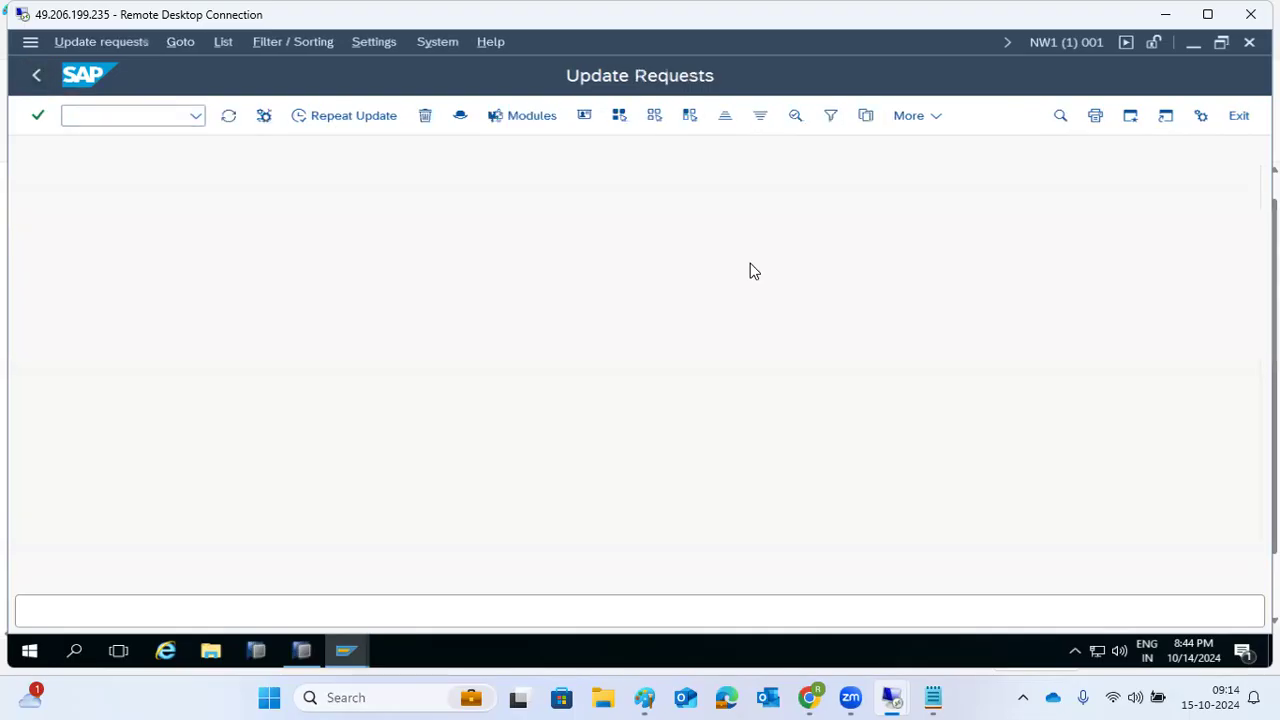
double_click(547, 256)
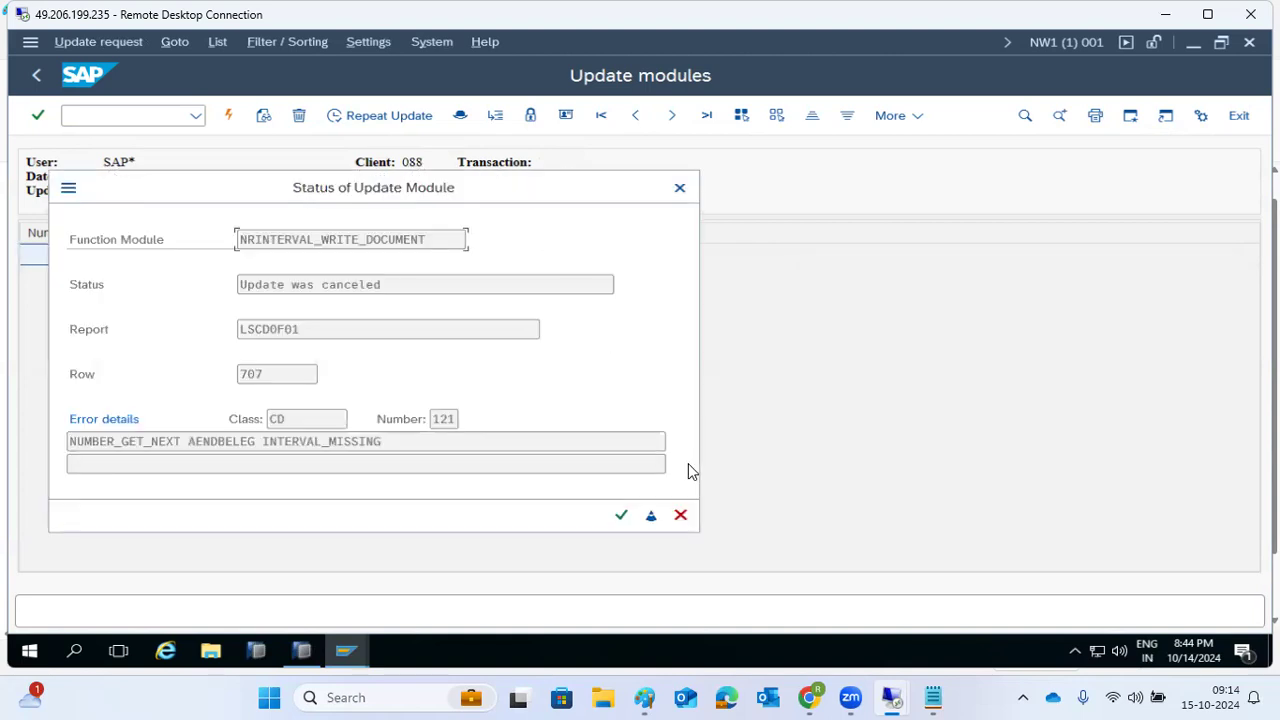
click(680, 514)
click(298, 116)
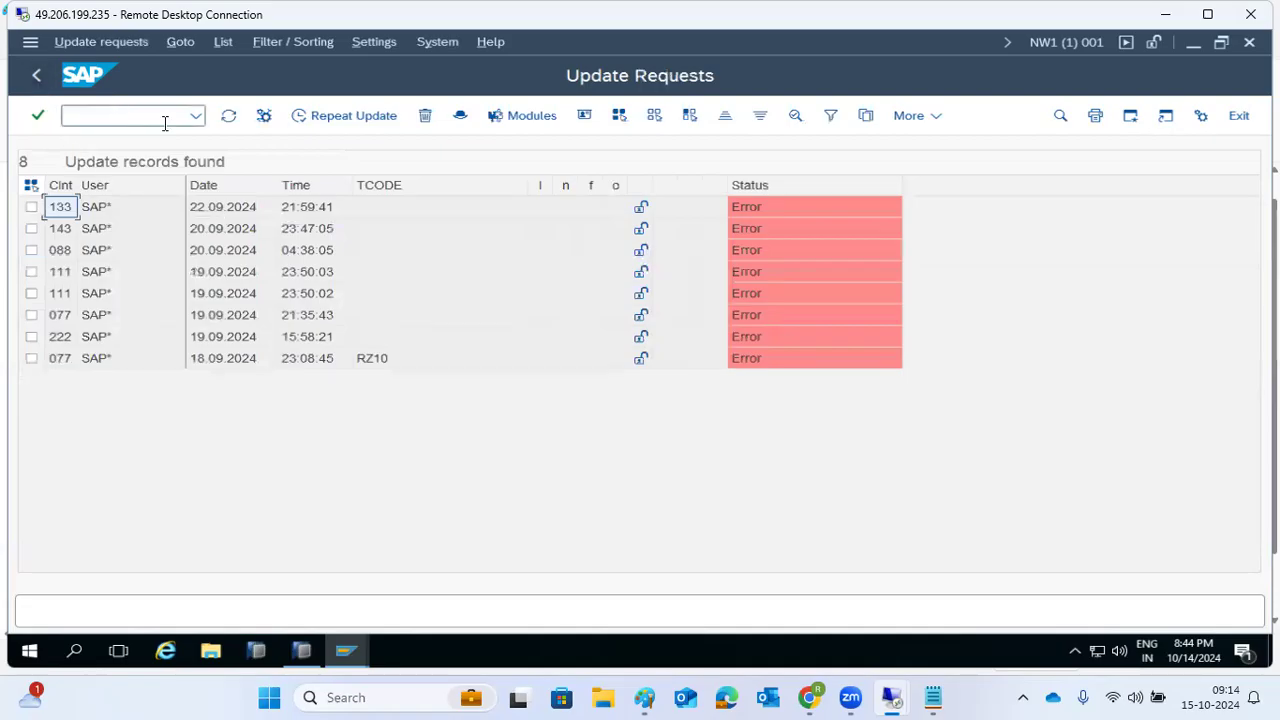
click(228, 117)
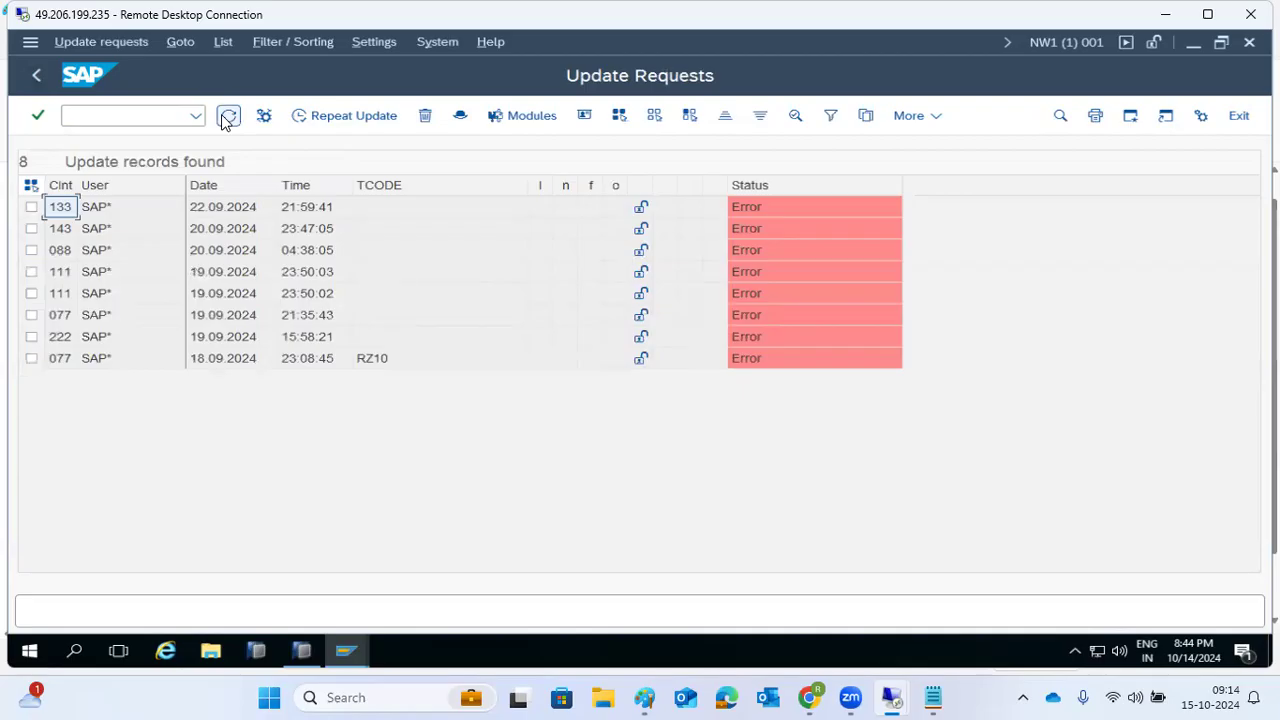
click(37, 77)
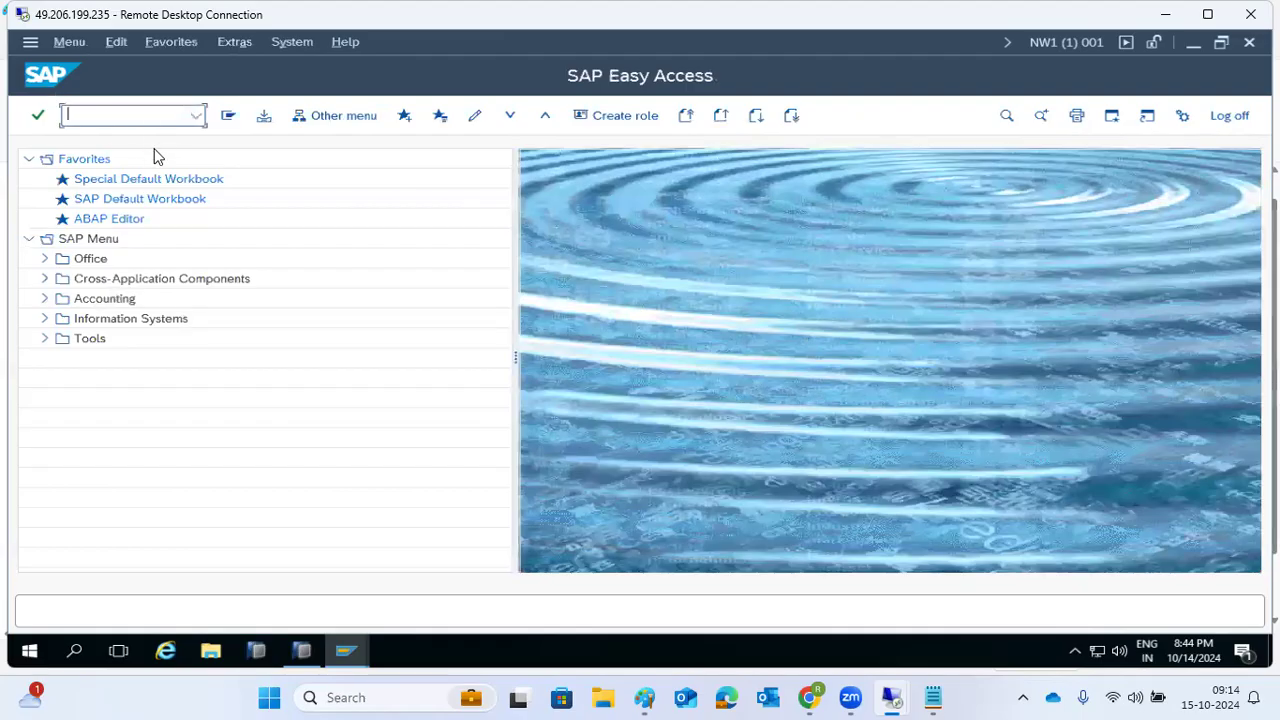
- Open update program administration with transaction SM14, then return to the SAP Easy Access screen
text(sm14)
key(Return)
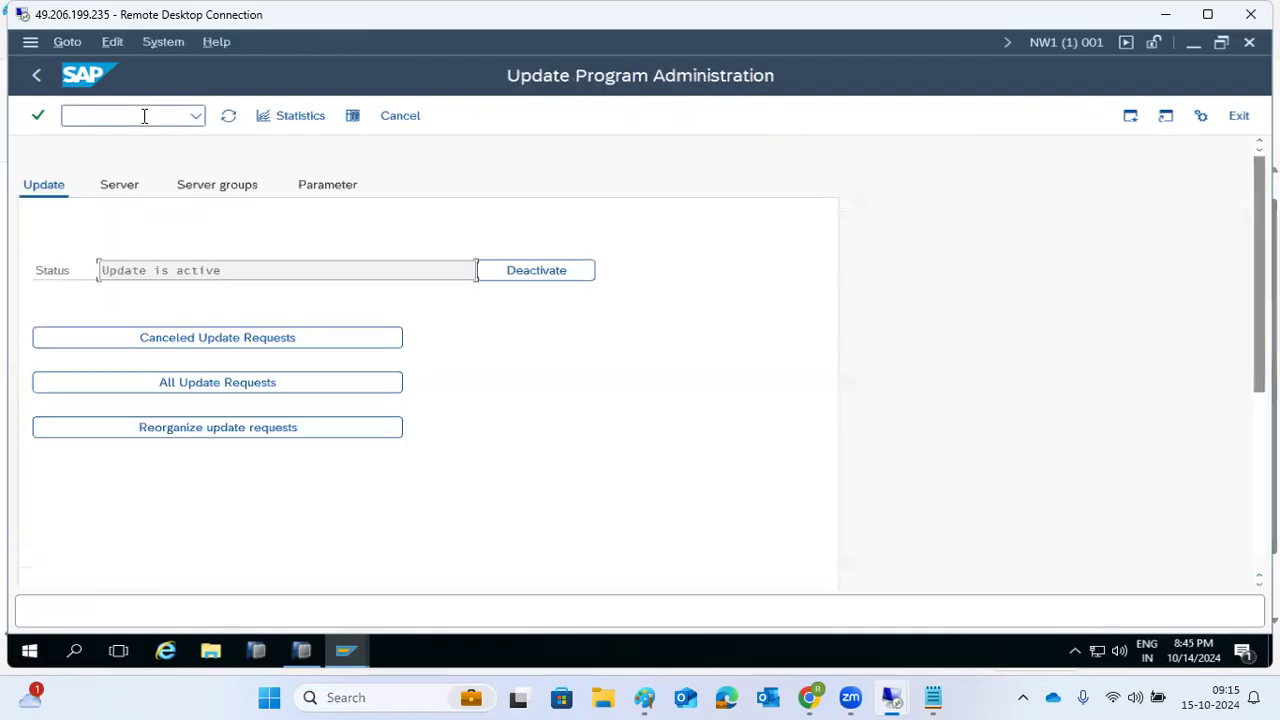
click(37, 75)
- Switch to Paint and add a large text box beside the existing notes reading "E-Enqueue Locking mechanisam SM12"
click(644, 697)
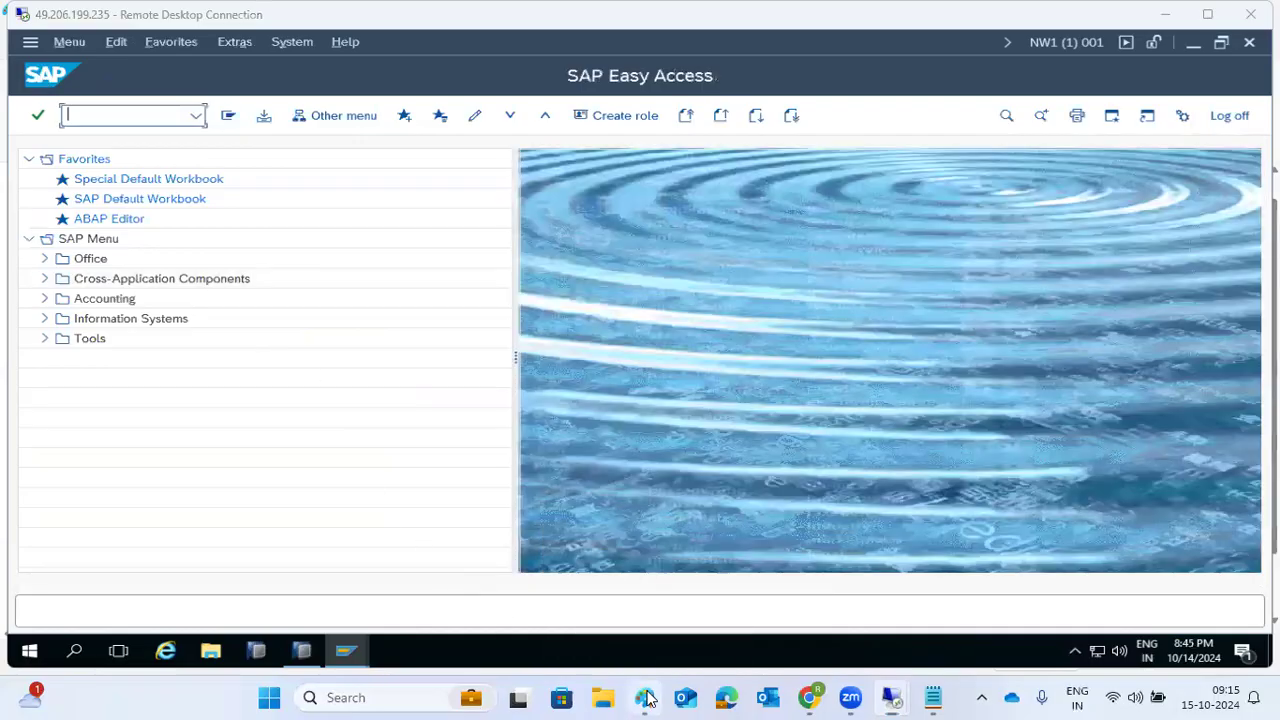
click(198, 500)
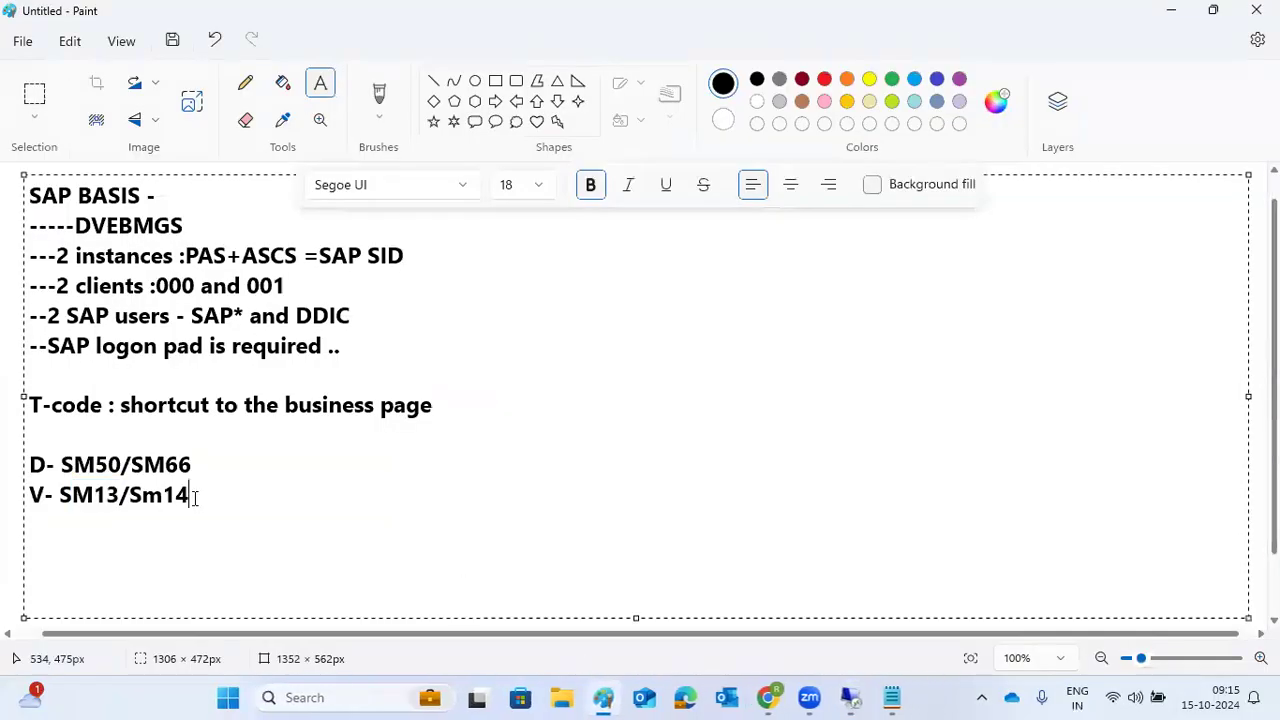
key(Escape)
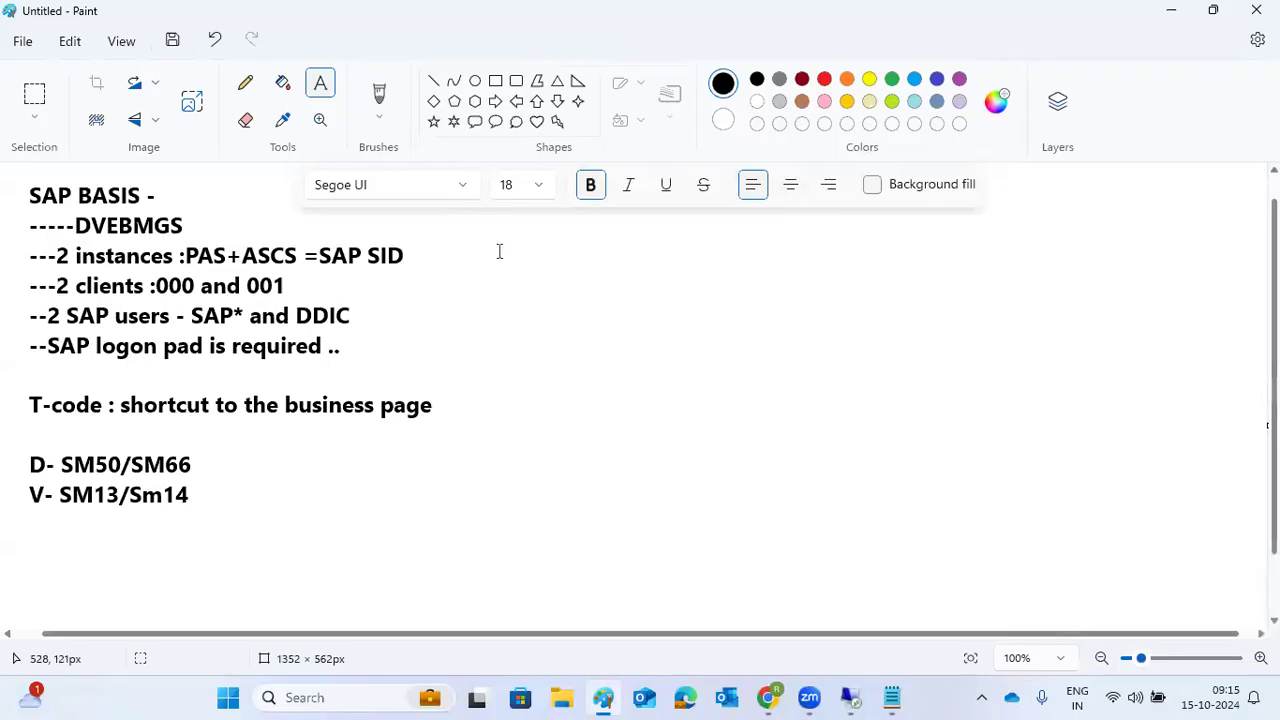
drag(443, 226, 1247, 603)
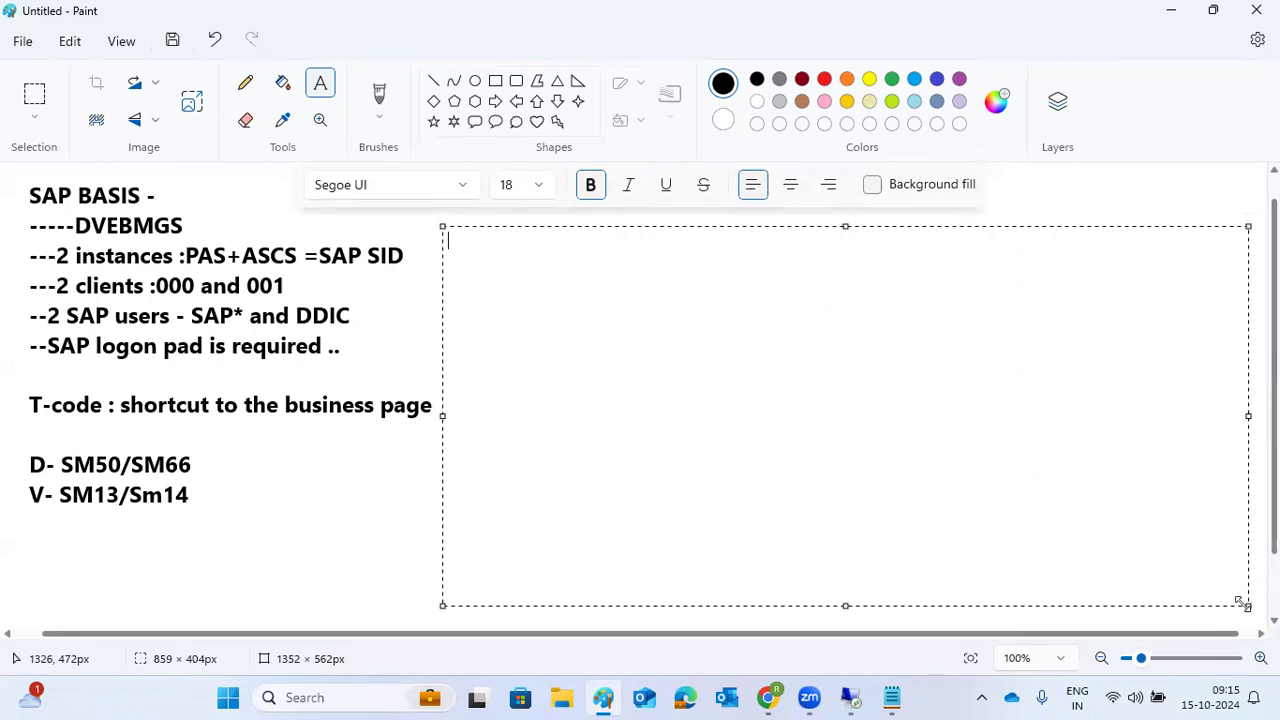
text(E-Enqueue)
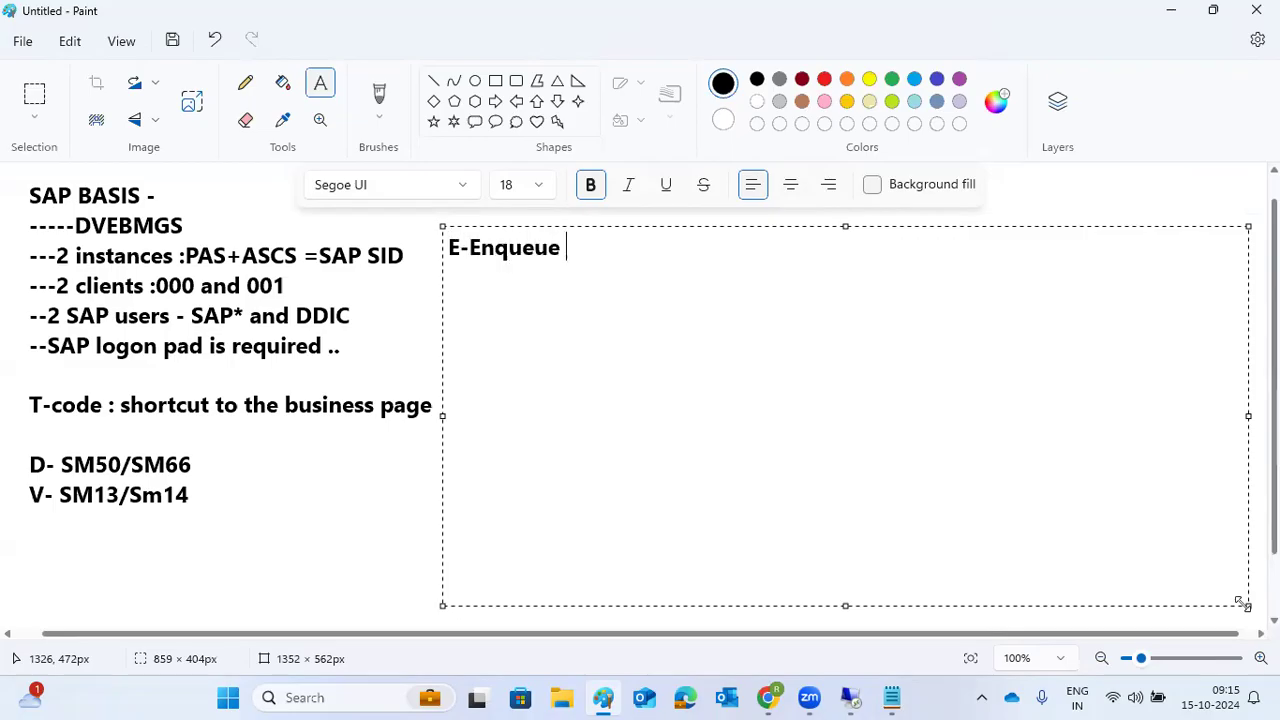
text( Locking mechaniz)
key(BackSpace)
text(sam)
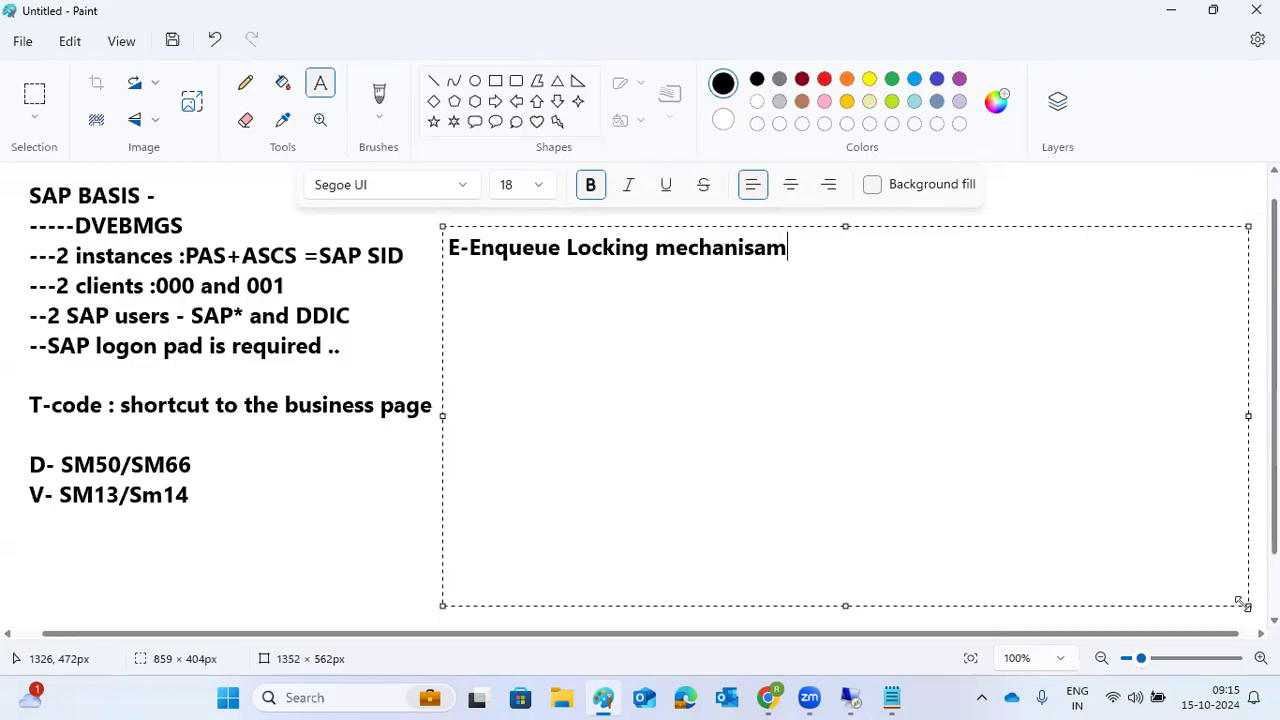
text( SM12)
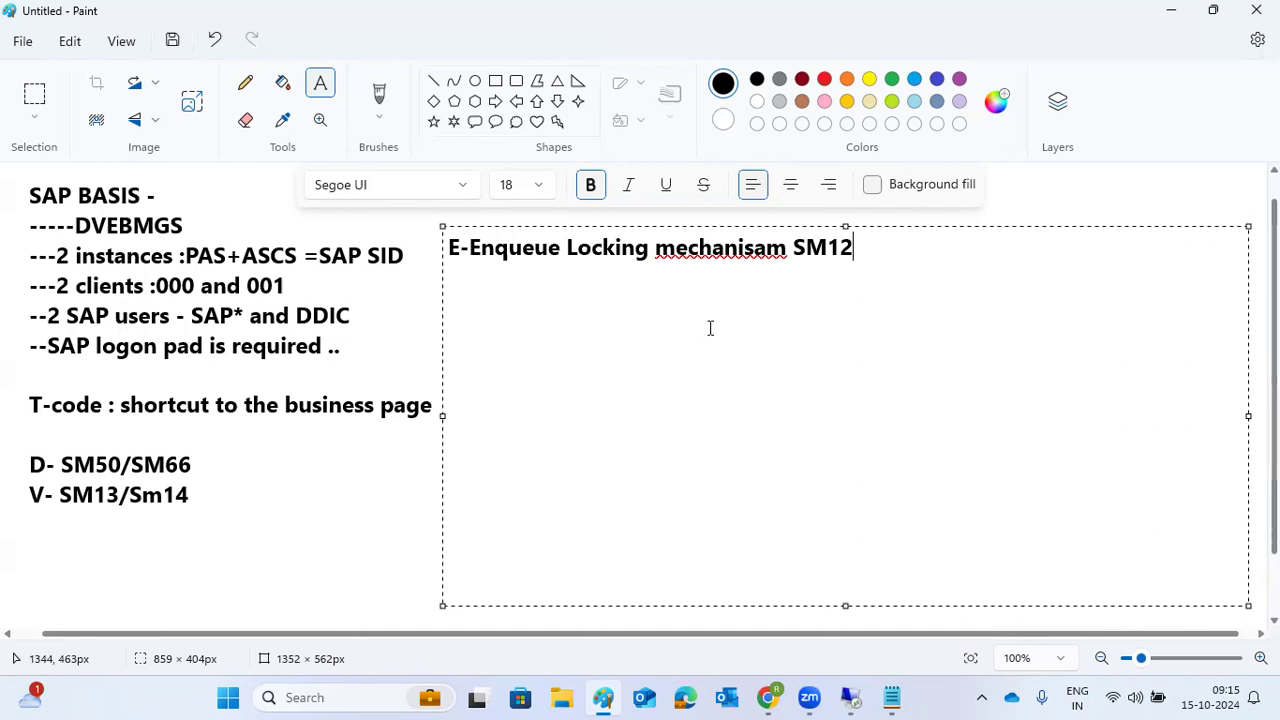
- Correct the misspelled word in the Enqueue note to "mechanism" and finish the text box
right_click(718, 247)
mouse_move(748, 280)
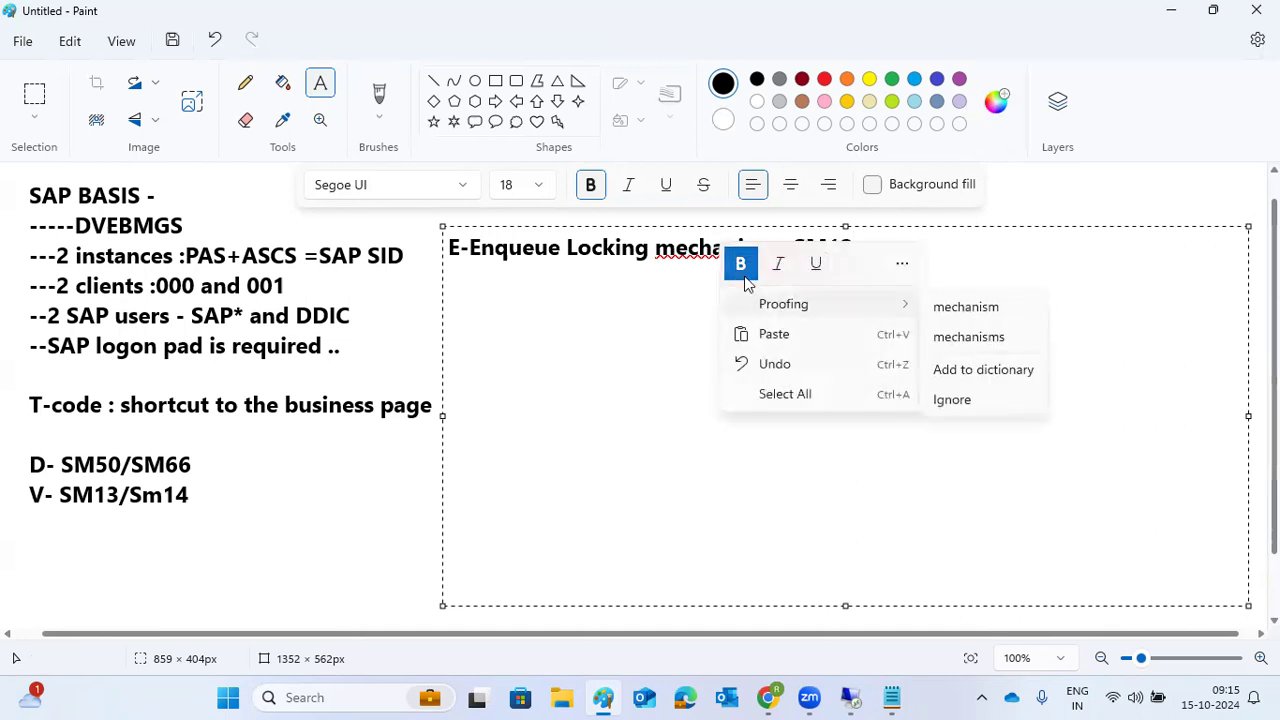
click(943, 318)
click(871, 246)
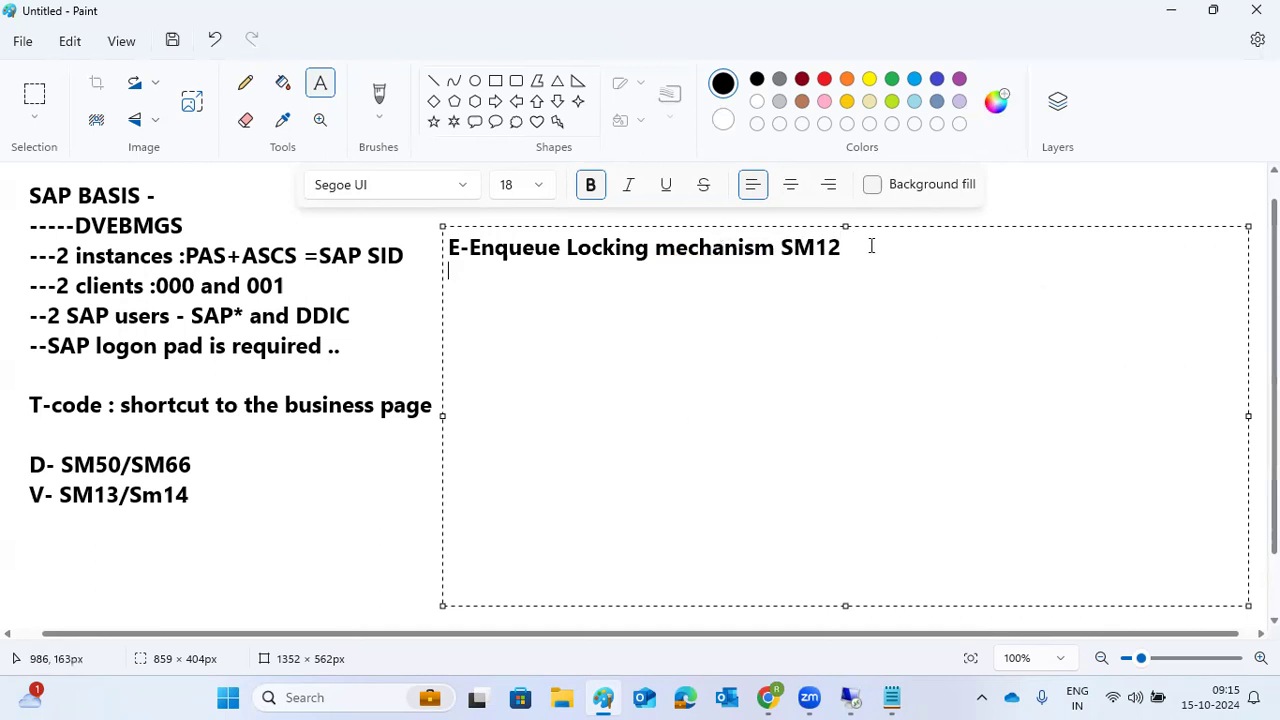
click(413, 334)
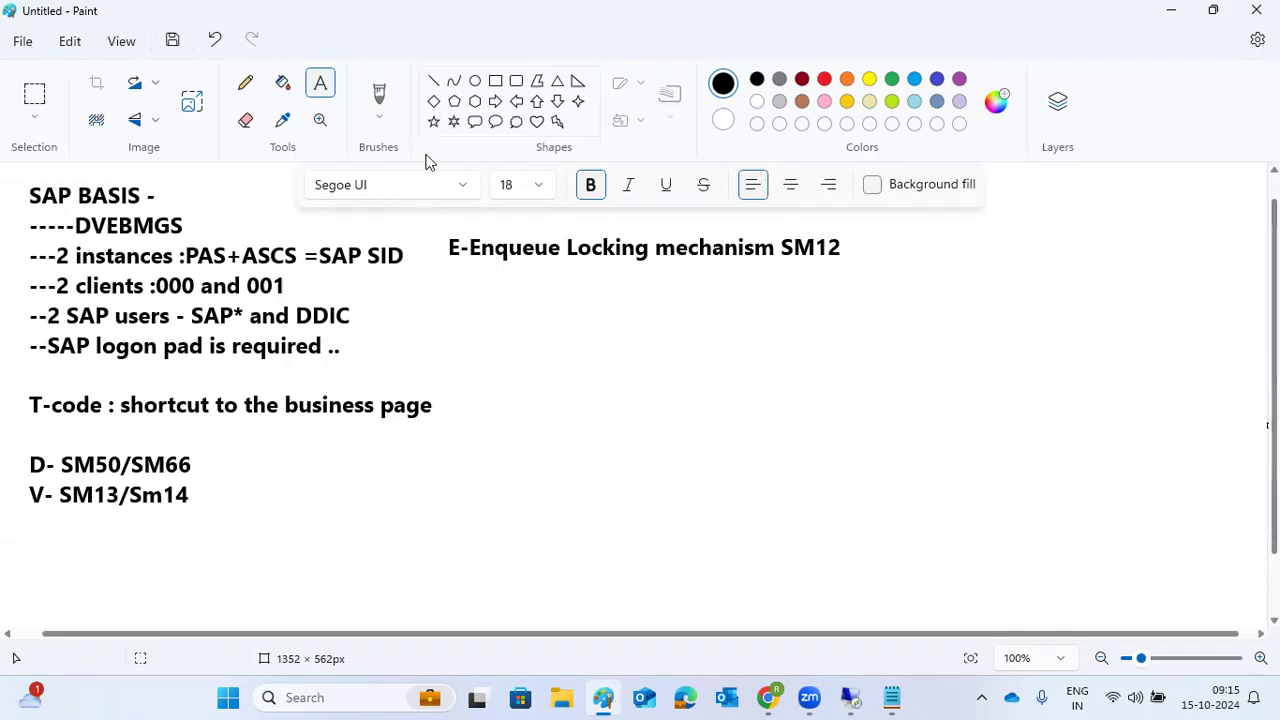
- Draw a large rounded rectangle below the Enqueue note, a tiny one above it and three small ones around it
click(516, 81)
drag(933, 387, 1013, 446)
drag(639, 271, 669, 291)
drag(633, 480, 668, 513)
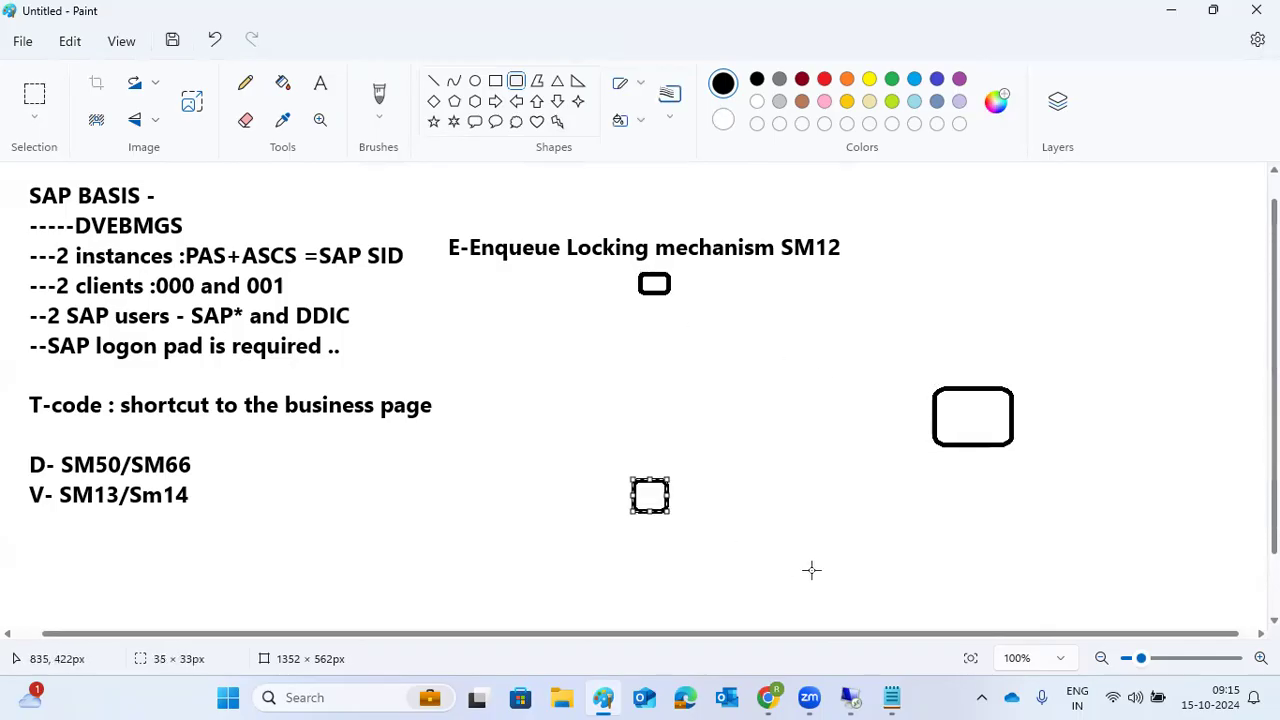
drag(954, 597, 976, 617)
drag(941, 359, 954, 365)
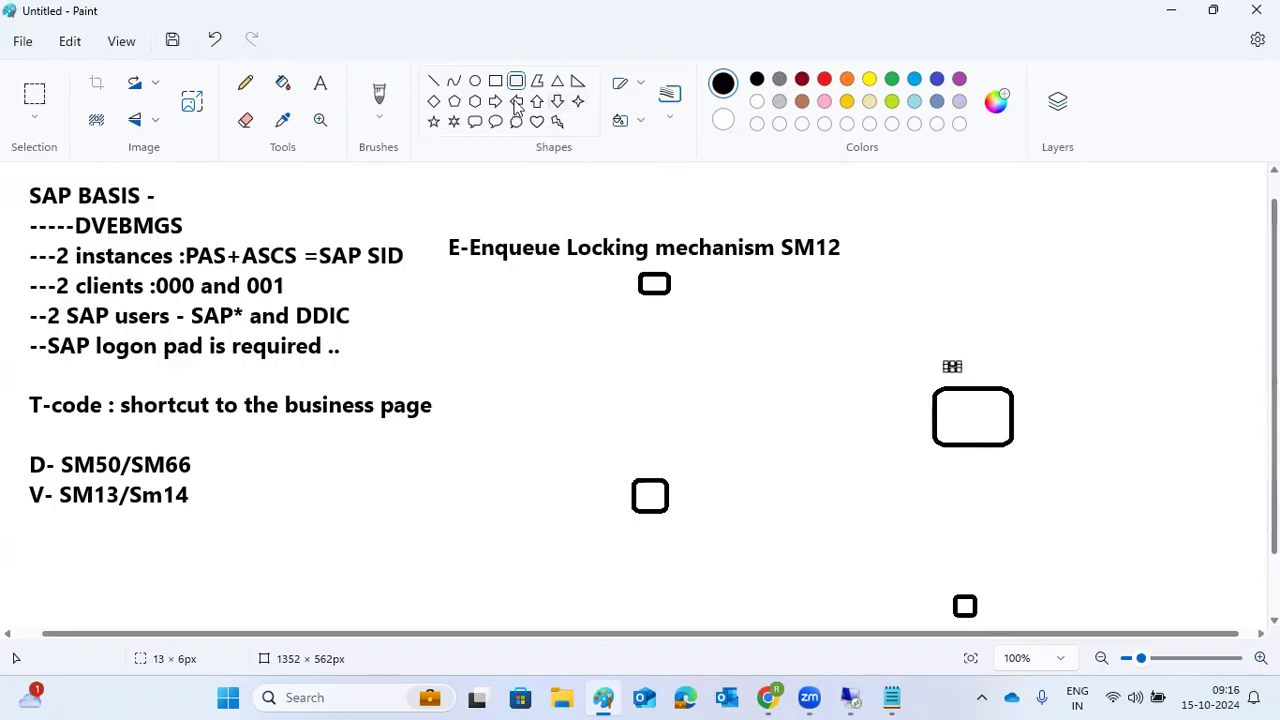
- Draw a straight red line from the small box under the Enqueue note to the large box
click(433, 81)
click(824, 82)
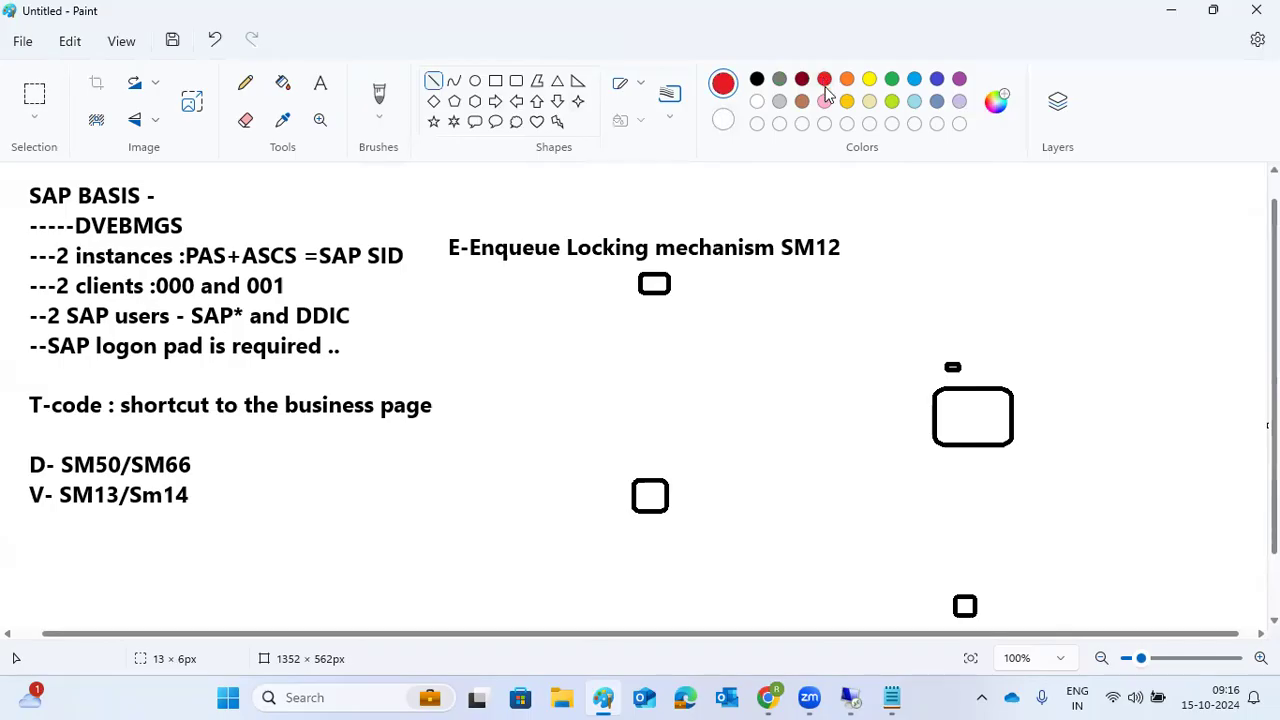
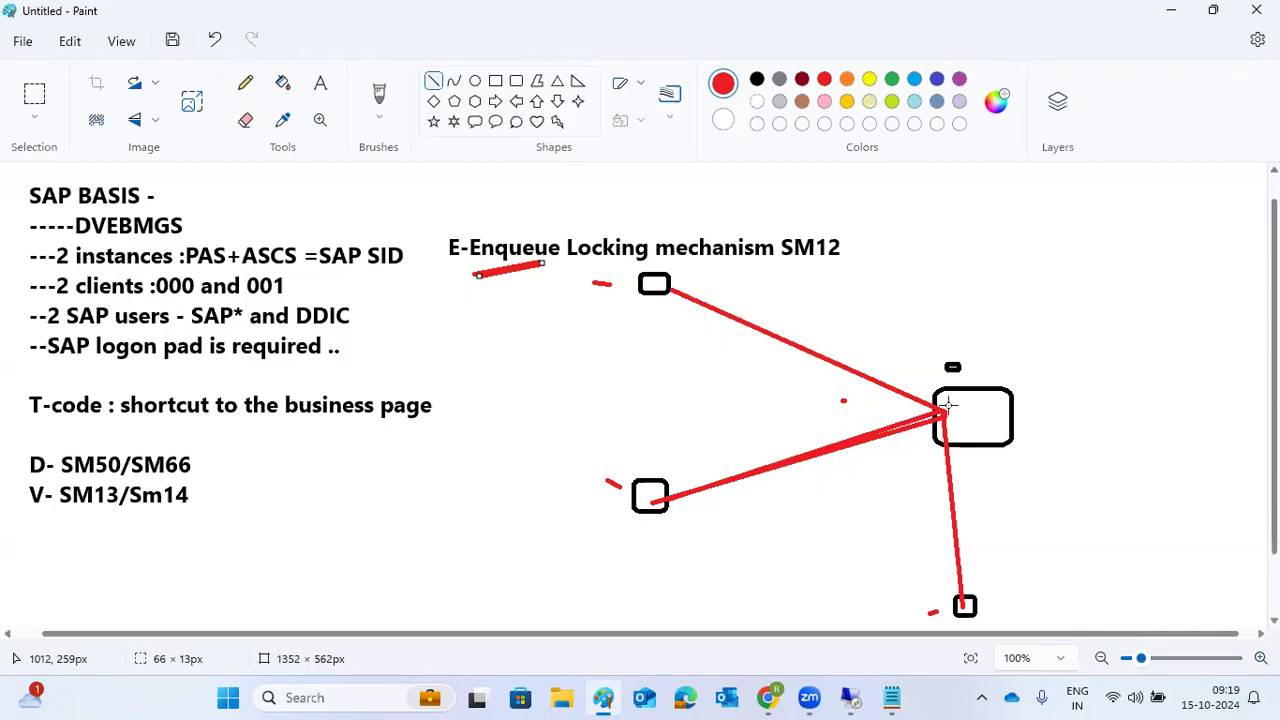
drag(656, 285, 945, 408)
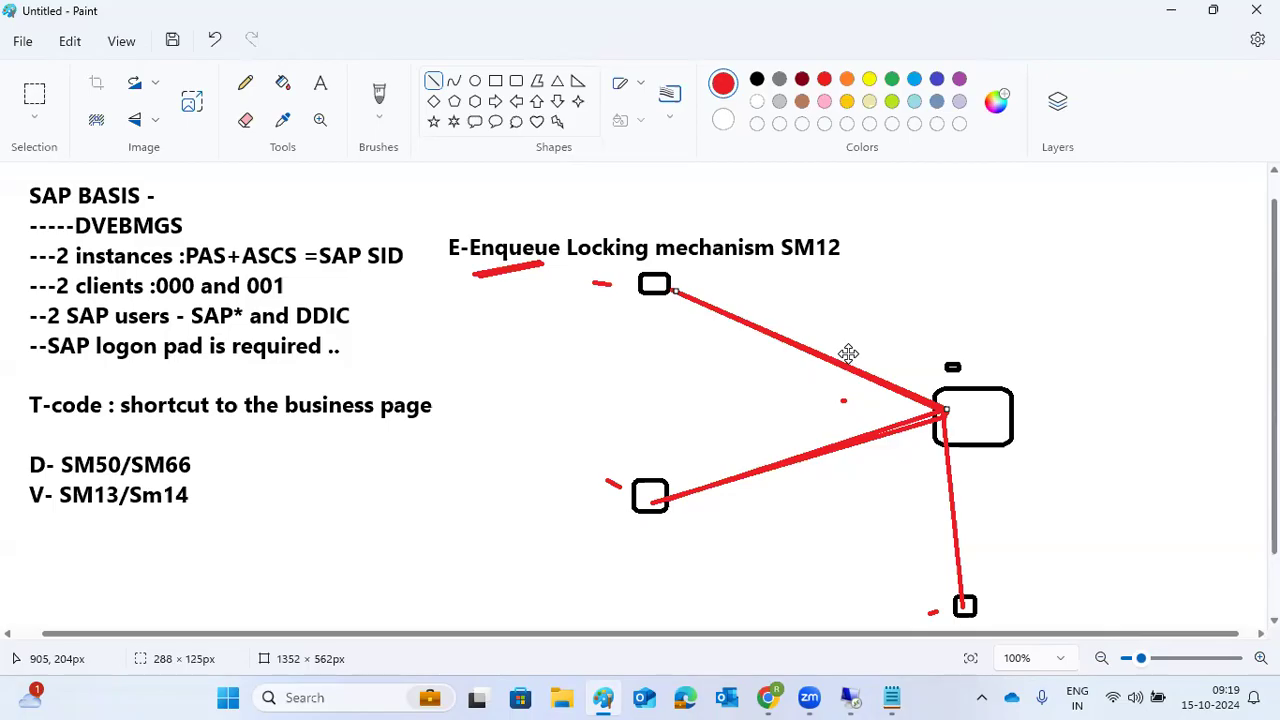
- Switch to the SAP remote desktop session and open logon group maintenance with transaction SMLG
mouse_move(850, 697)
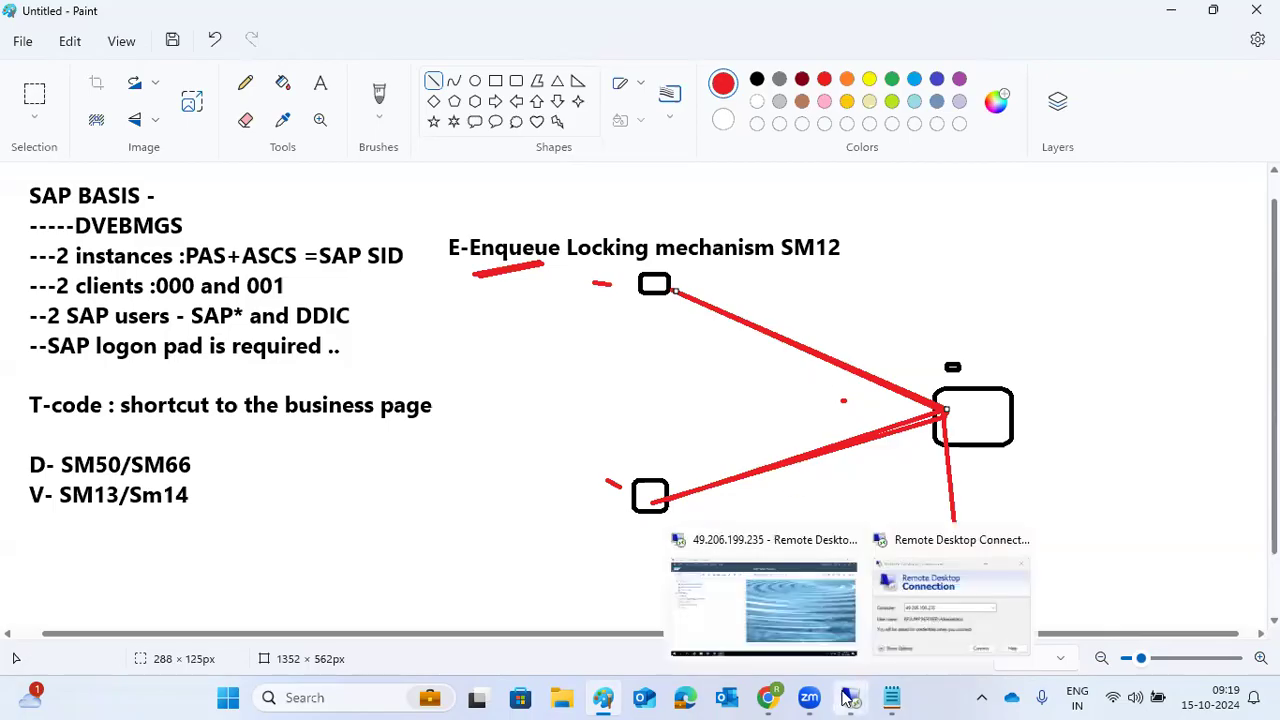
click(757, 565)
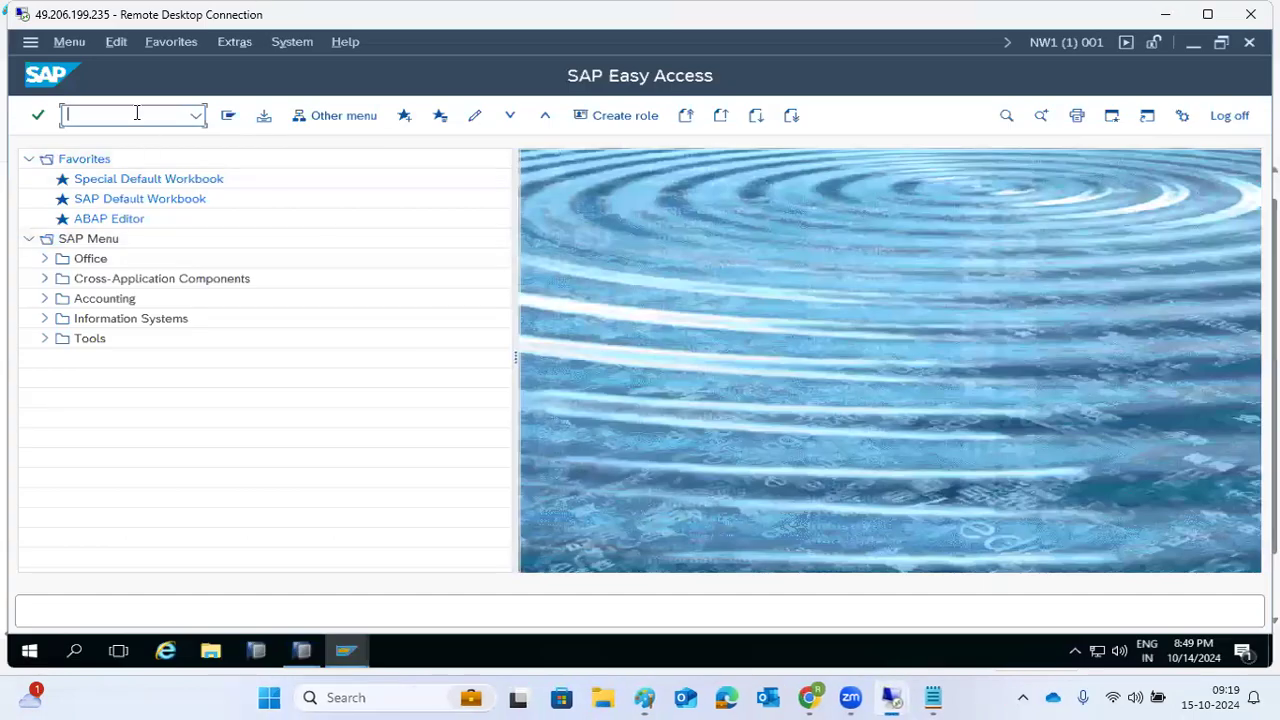
text(smlg)
key(Return)
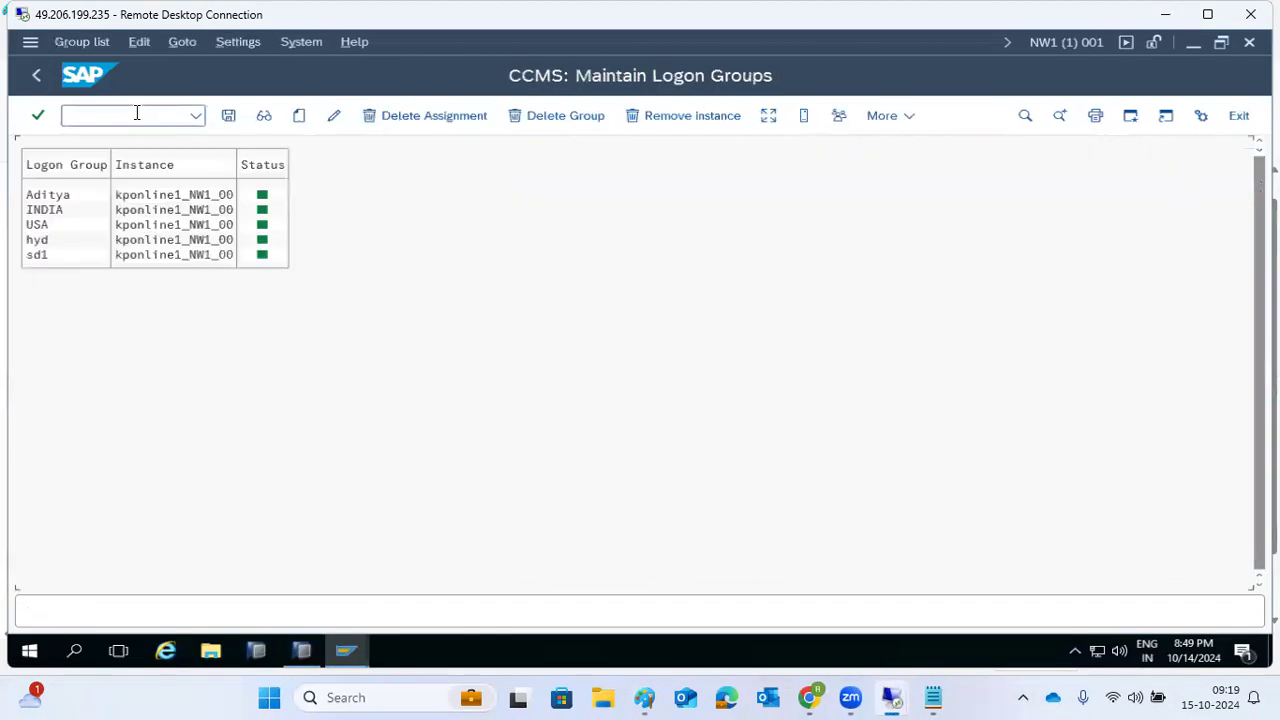
- Start a new logon group assignment and enter INDIA as the logon group
click(299, 115)
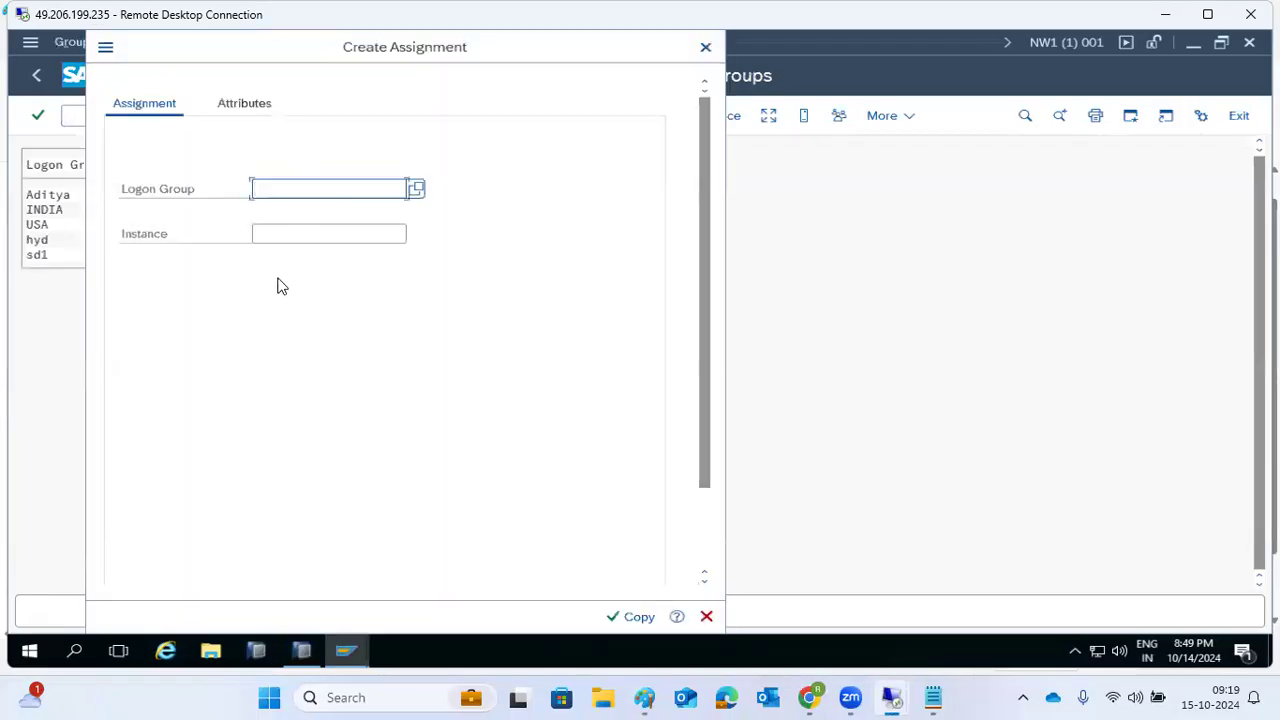
click(279, 184)
text(INDIA)
- Open two additional SAP GUI windows and run transaction SMLG in the second one
click(103, 50)
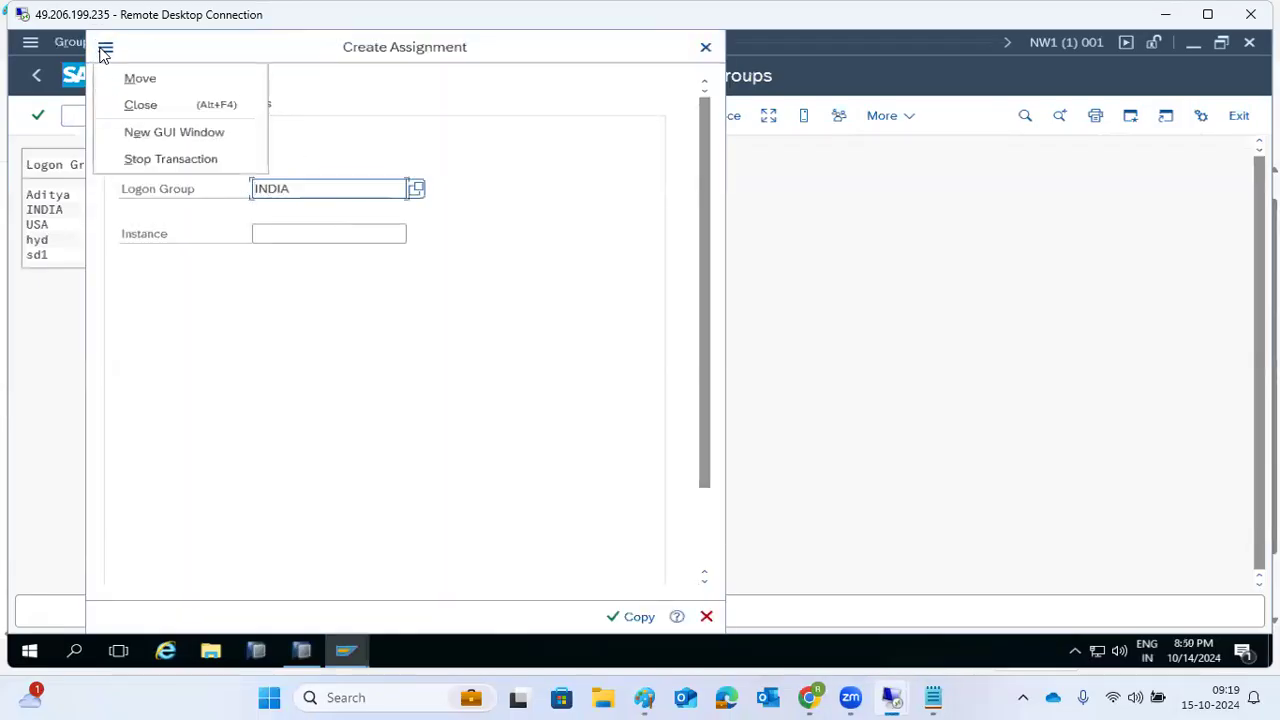
click(150, 134)
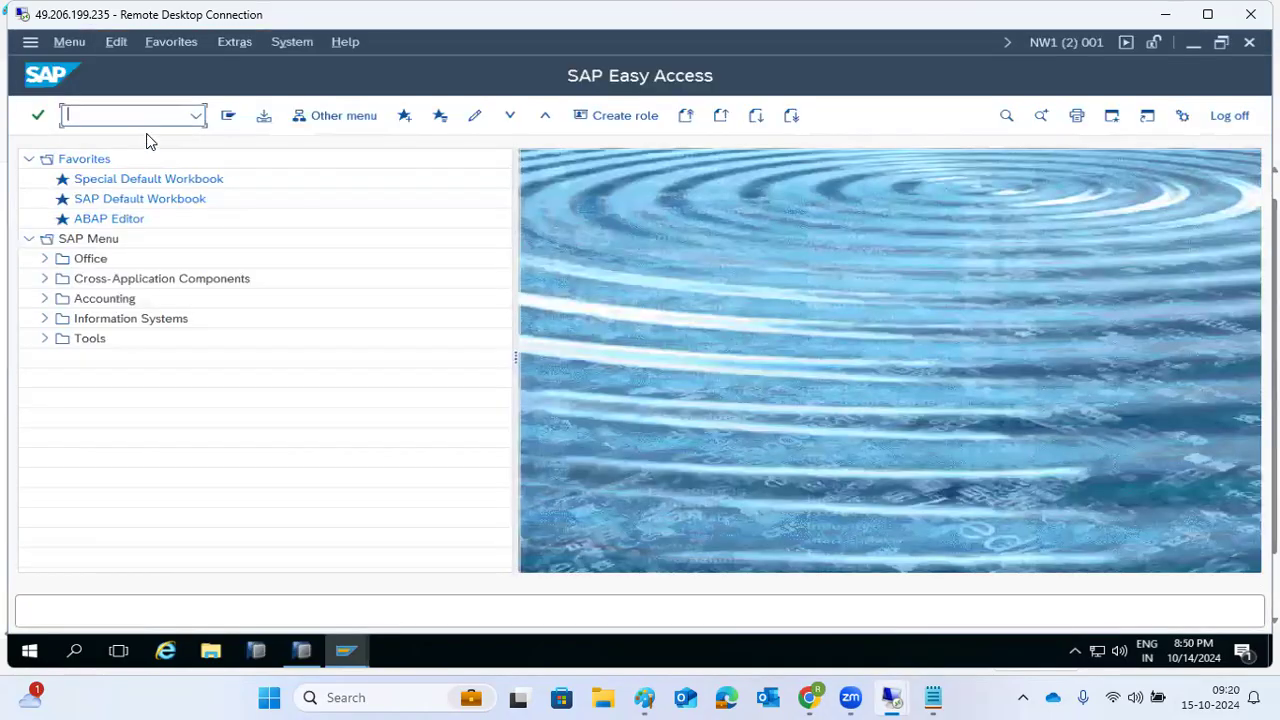
click(32, 46)
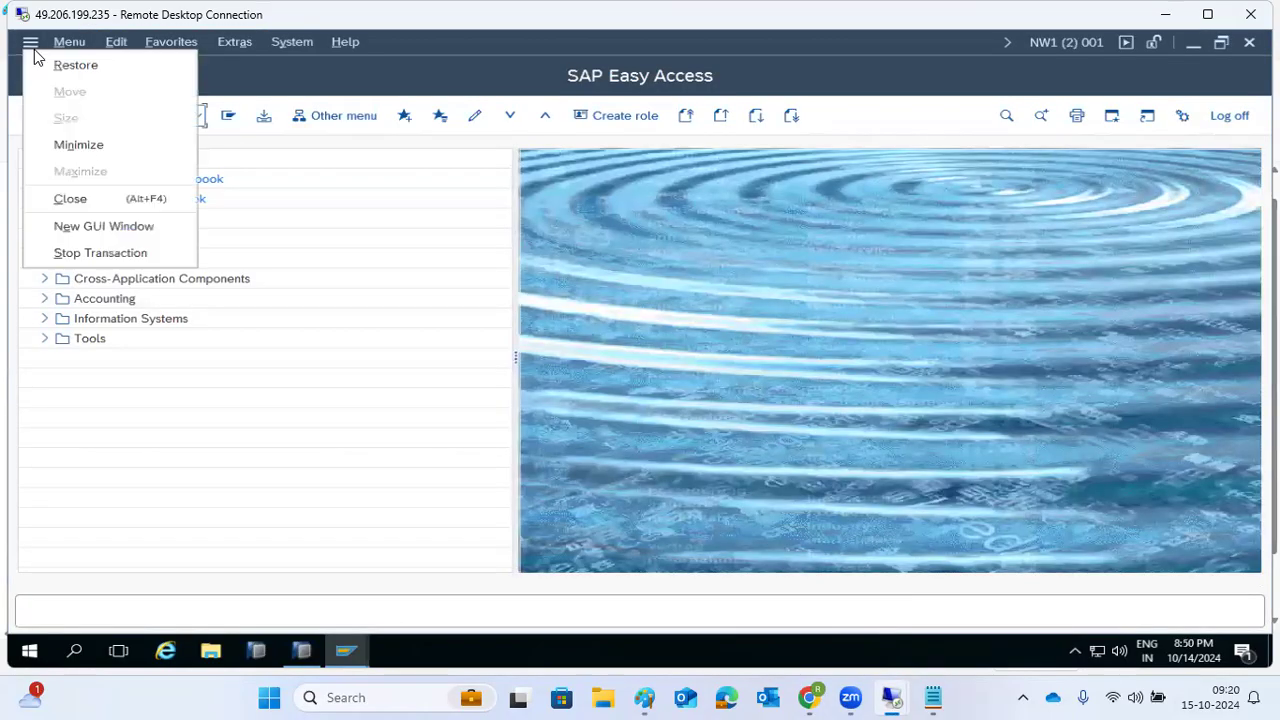
click(100, 226)
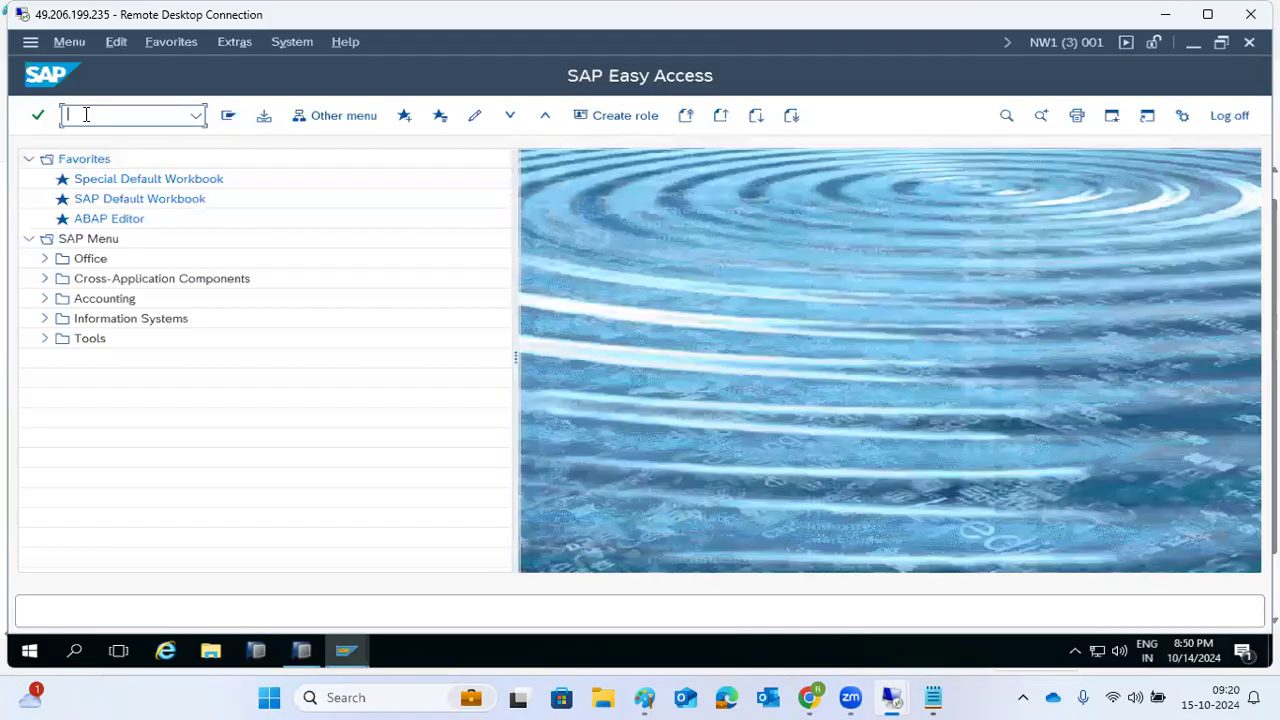
text(smlg)
key(Return)
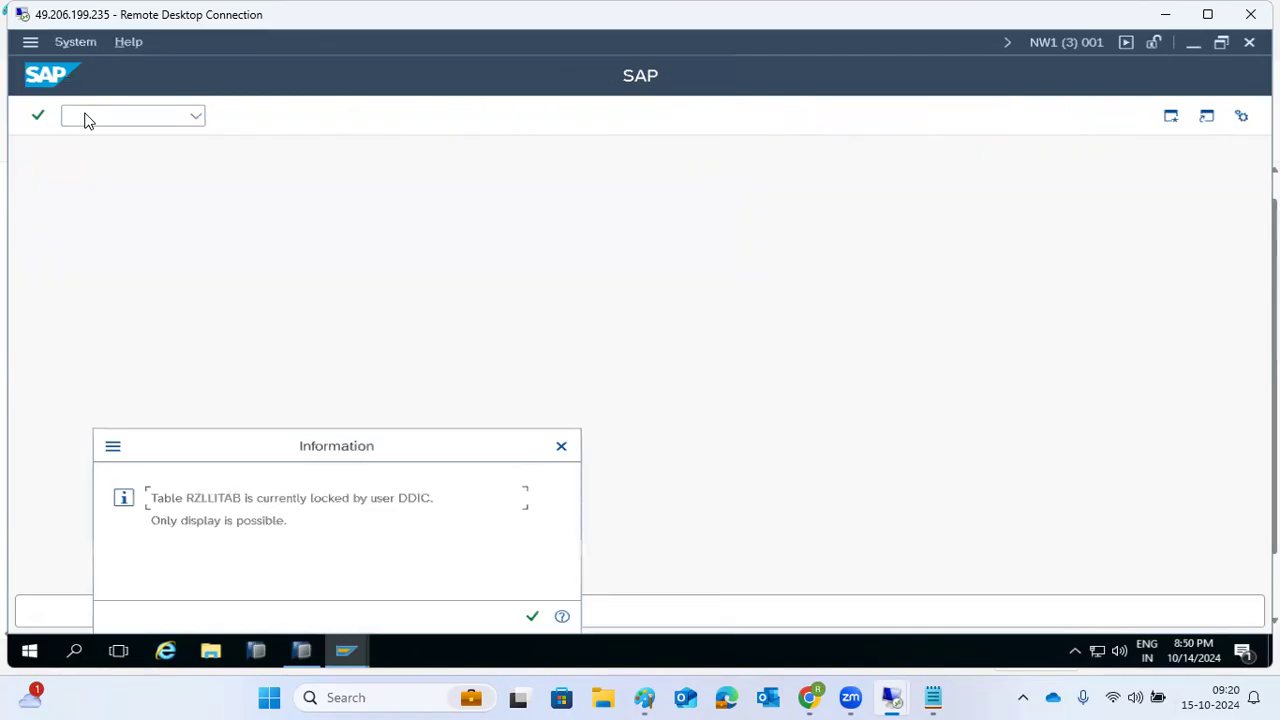
- Examine the lock message's table name, user and access restriction, check the Create Assignment window holding the lock, and close the message
drag(284, 450, 322, 240)
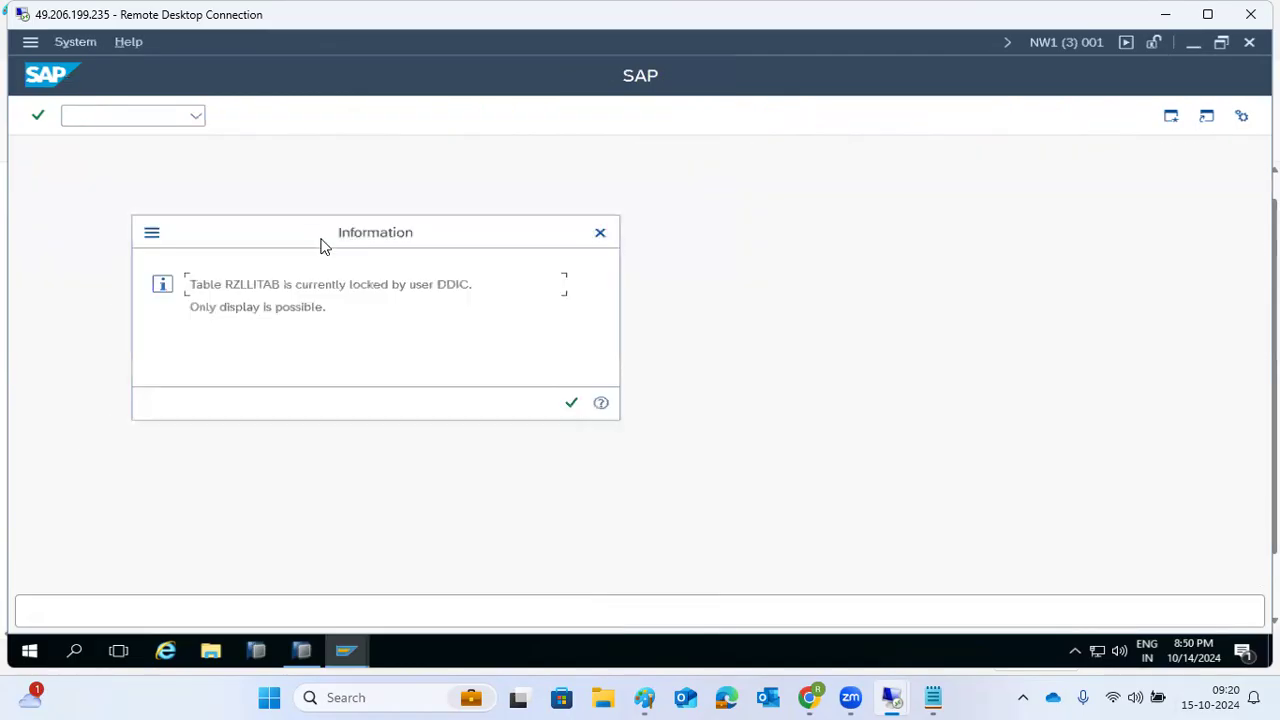
drag(226, 284, 256, 284)
click(346, 651)
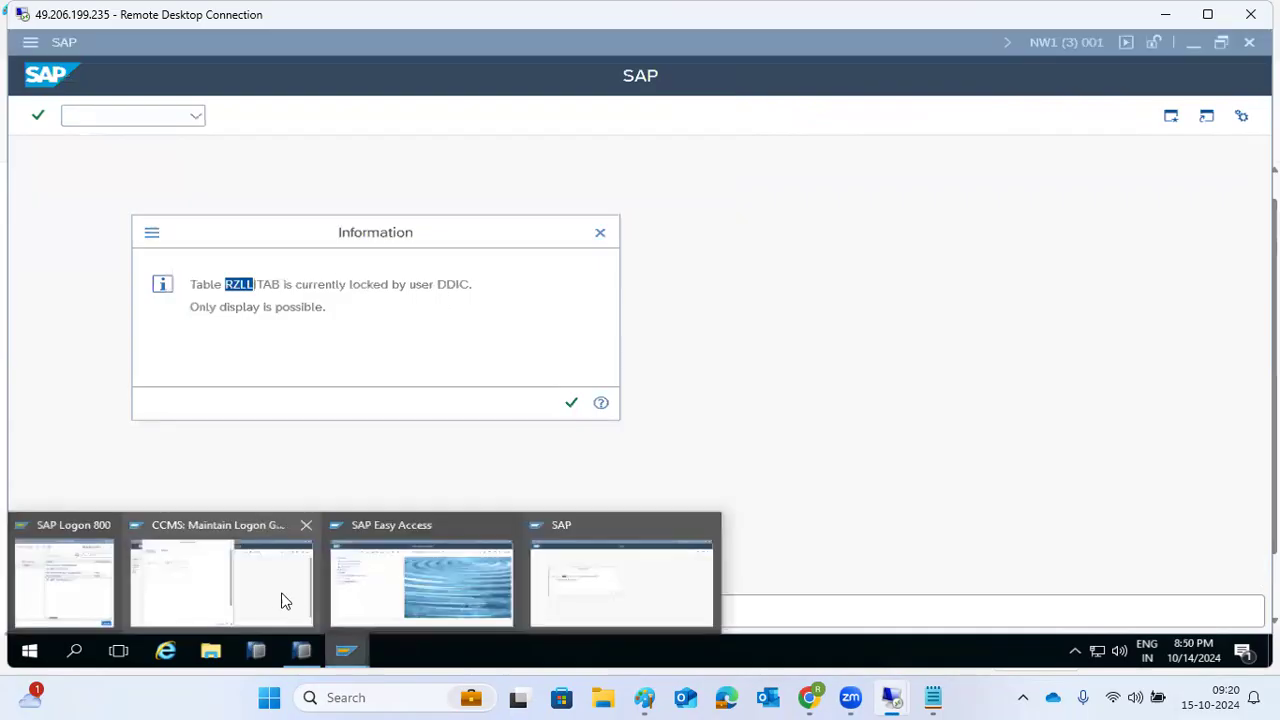
click(210, 560)
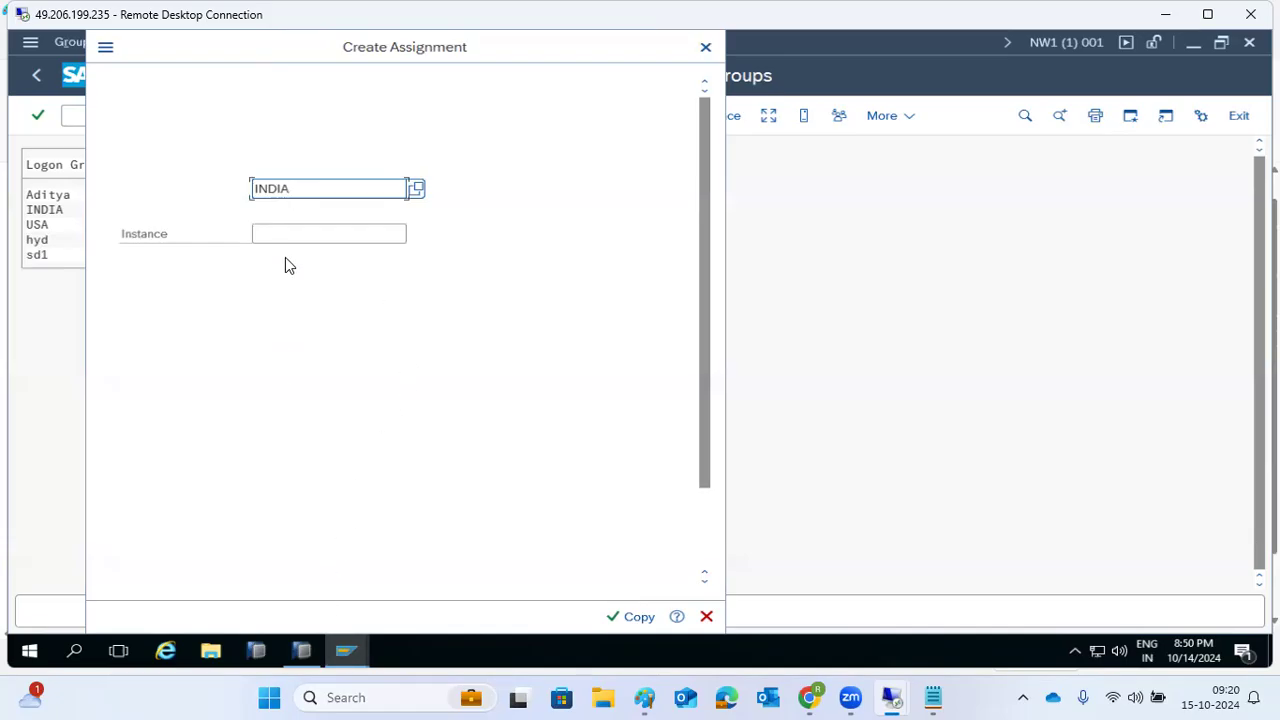
mouse_move(345, 651)
click(580, 589)
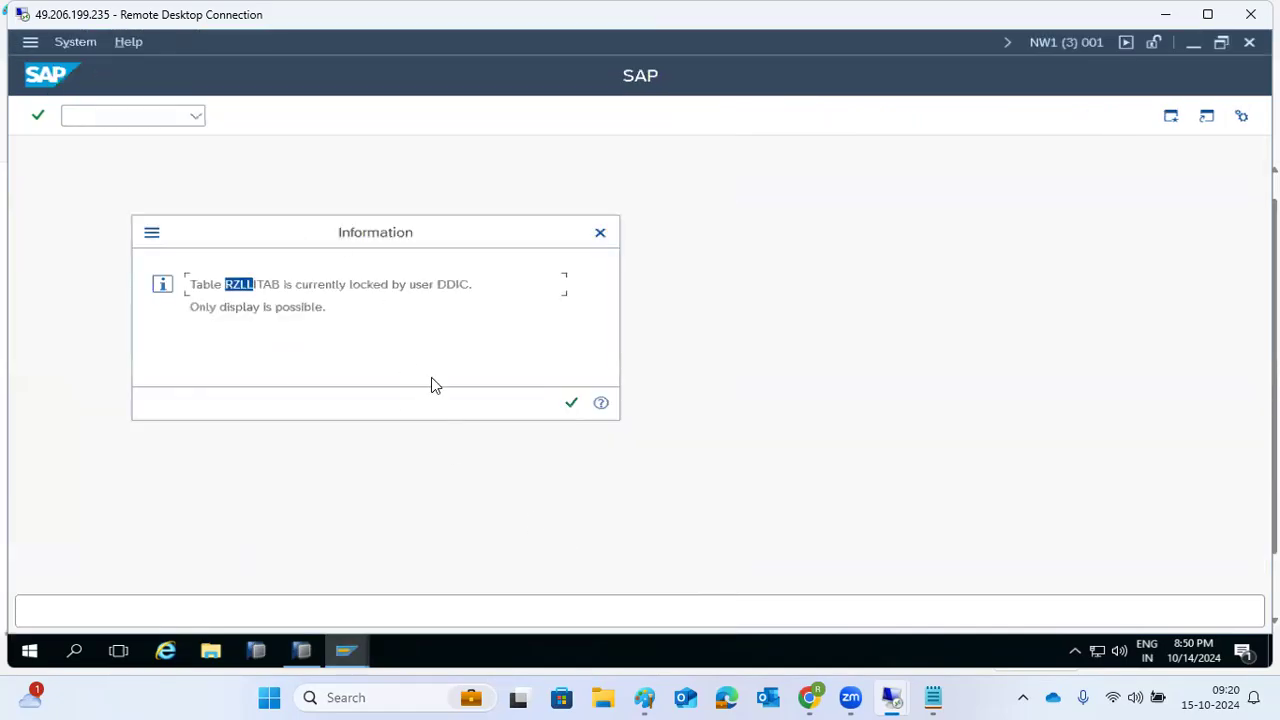
drag(286, 232, 377, 163)
click(306, 210)
drag(472, 214, 543, 218)
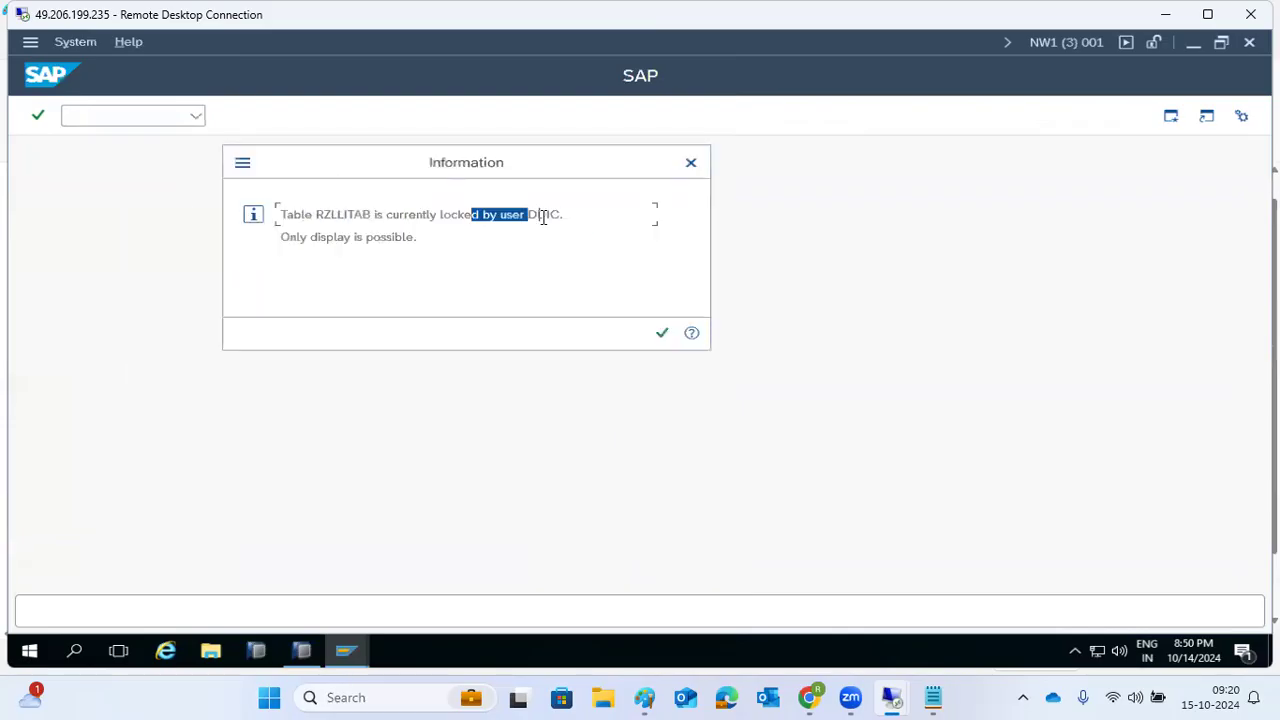
drag(316, 239, 386, 241)
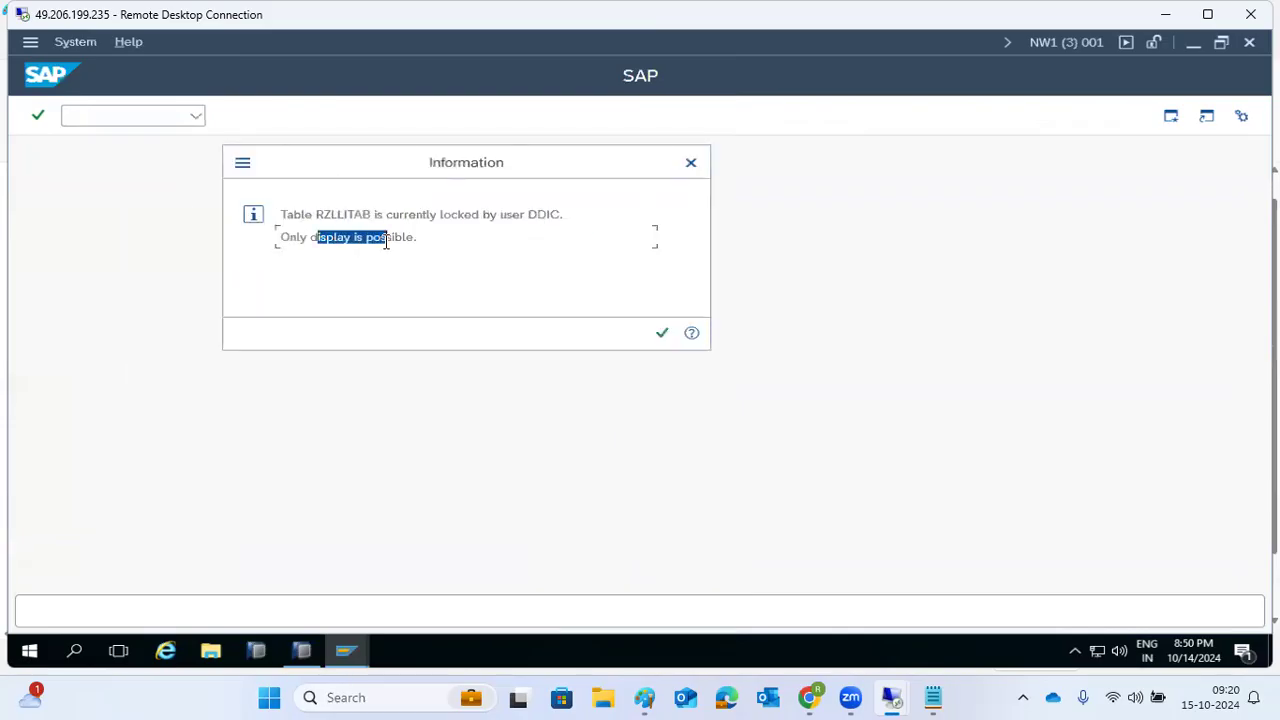
click(662, 333)
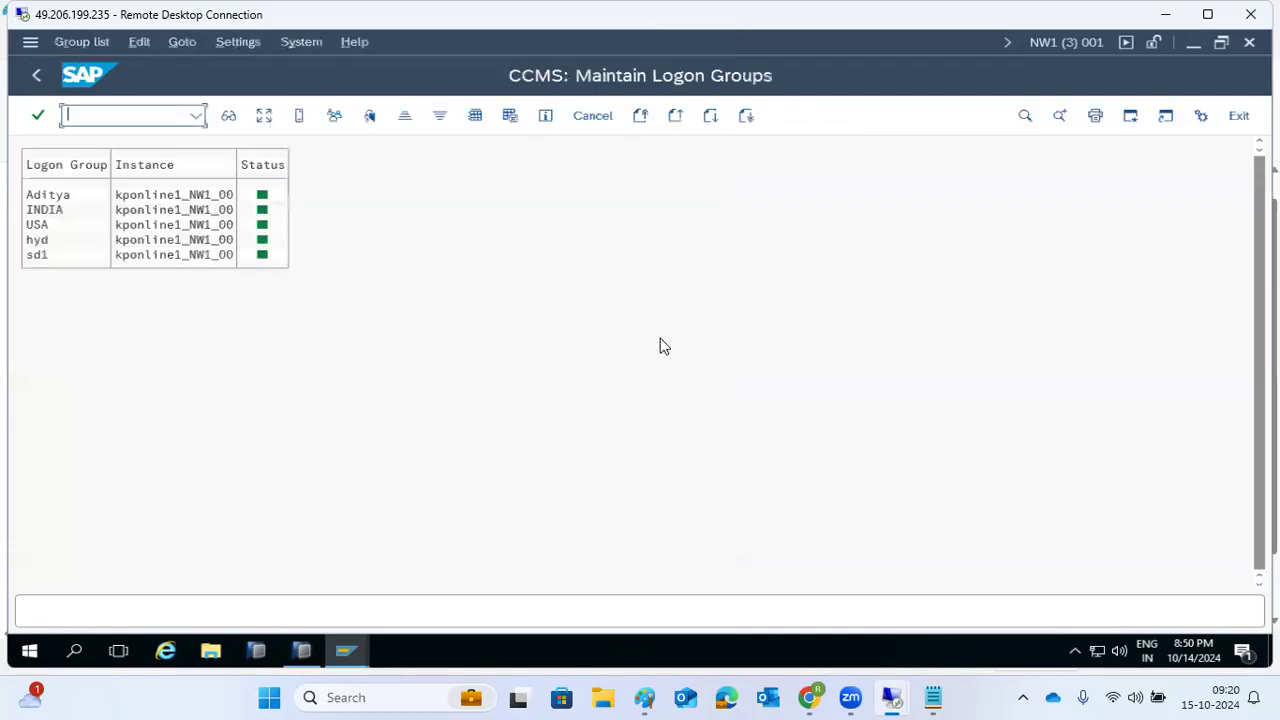
- Switch to the idle SAP Easy Access session and open lock entry selection with transaction SM12
click(346, 651)
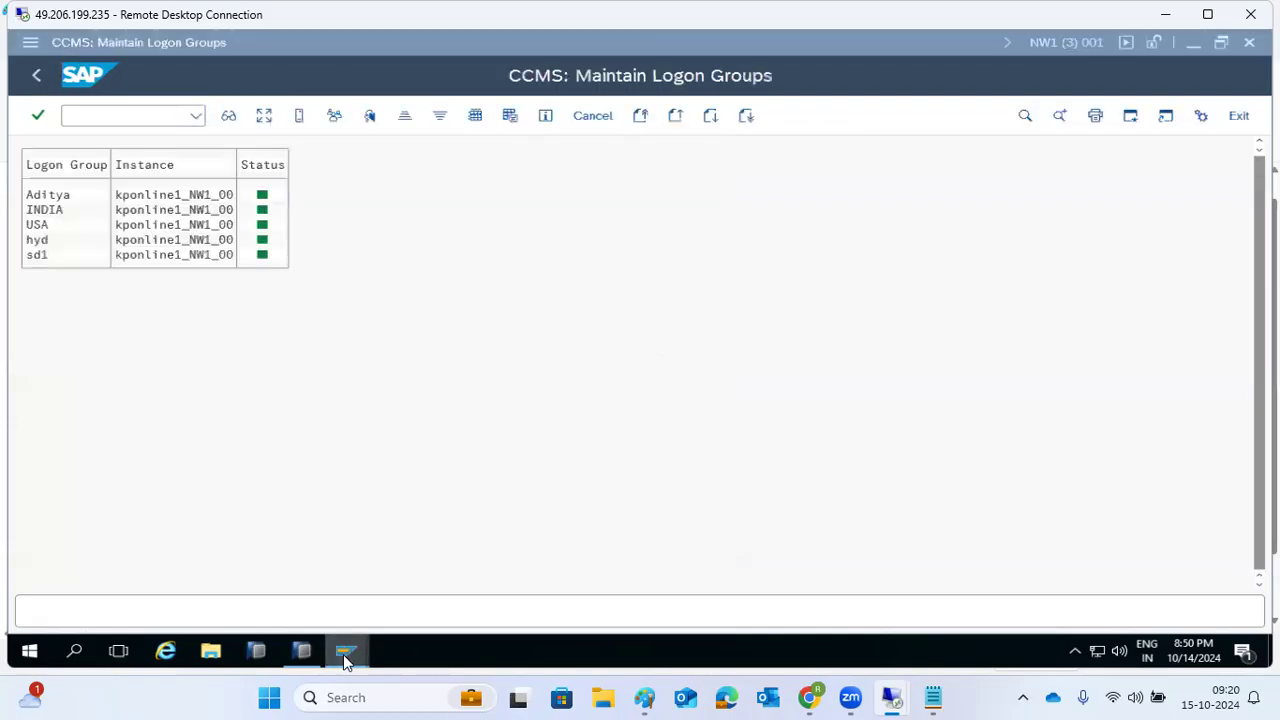
click(369, 594)
text(s)
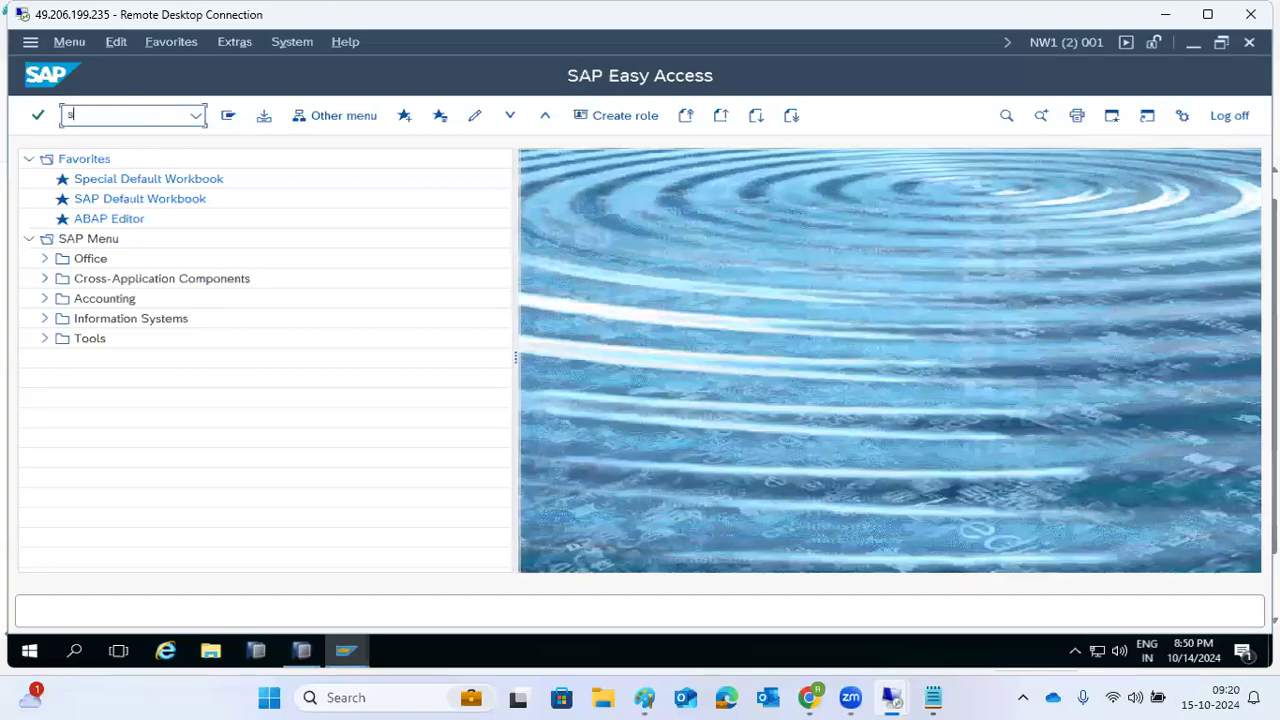
text(m12)
key(Return)
- Clear the client and user name criteria and list the lock entries of all clients and users
key(Tab)
key(Tab)
key(shift+End)
key(Delete)
key(Tab)
key(shift+End)
key(Delete)
click(232, 118)
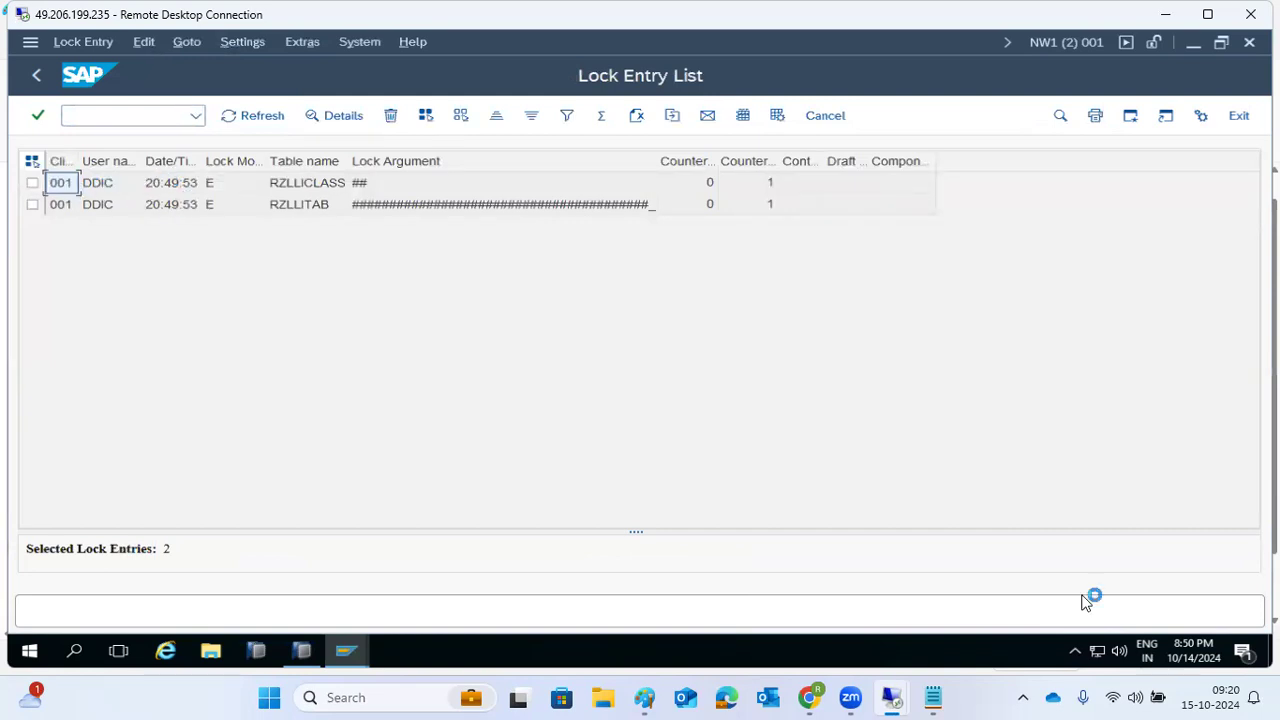
- Examine the date and time, table names and lock arguments of the RZLLICLASS and RZLLITAB lock entries against the system clock
mouse_move(1180, 650)
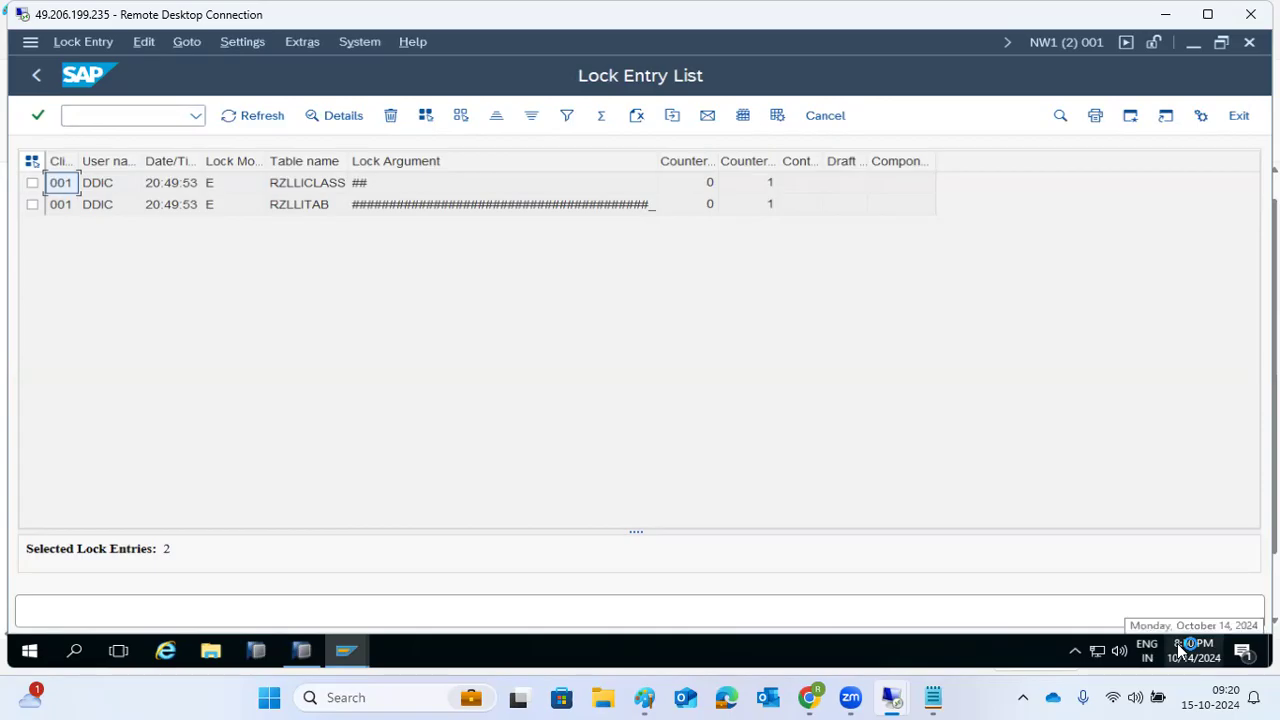
click(309, 185)
click(309, 205)
click(385, 188)
click(392, 198)
click(312, 184)
click(300, 207)
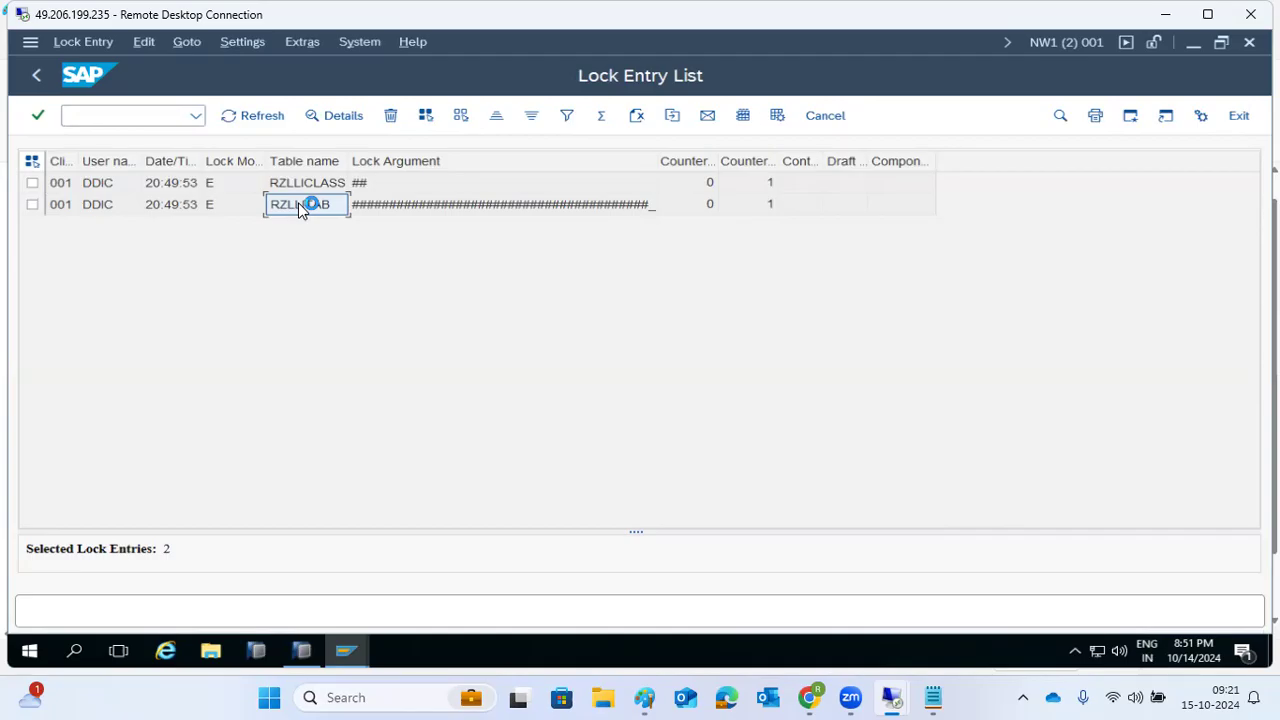
- Cancel the Create Assignment window in the first session and leave SMLG for SAP Easy Access
mouse_move(346, 651)
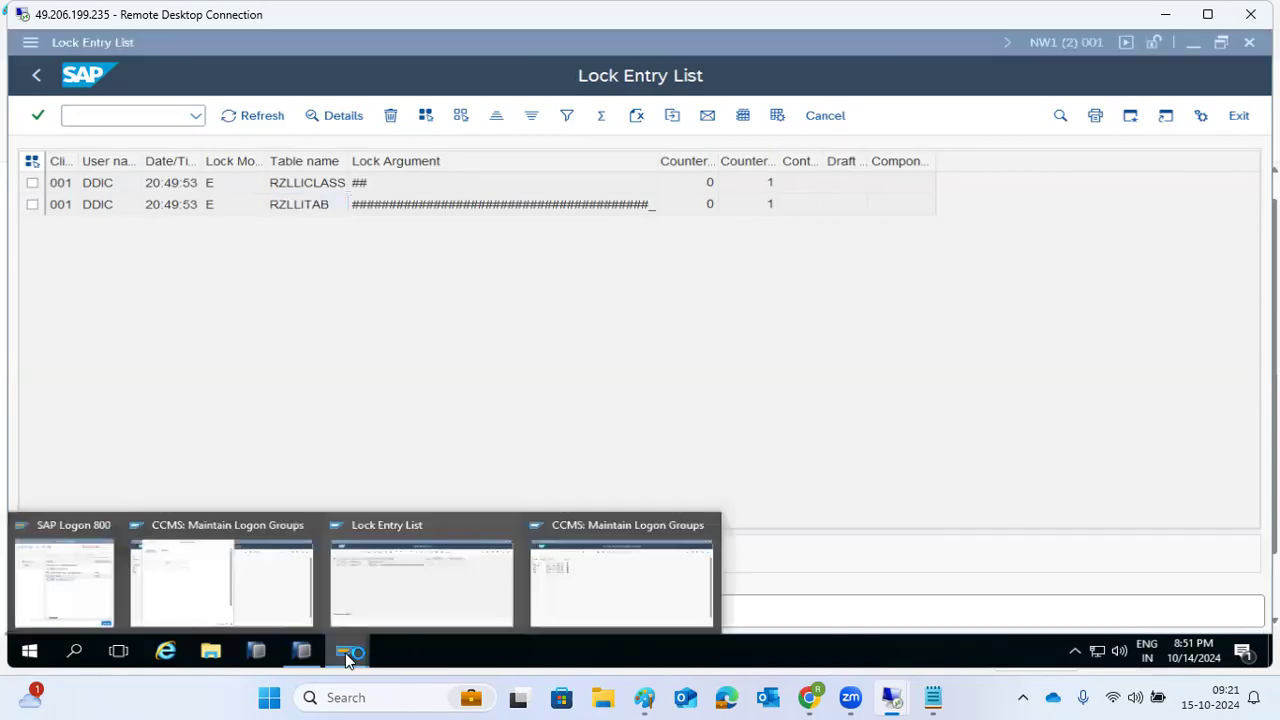
click(284, 600)
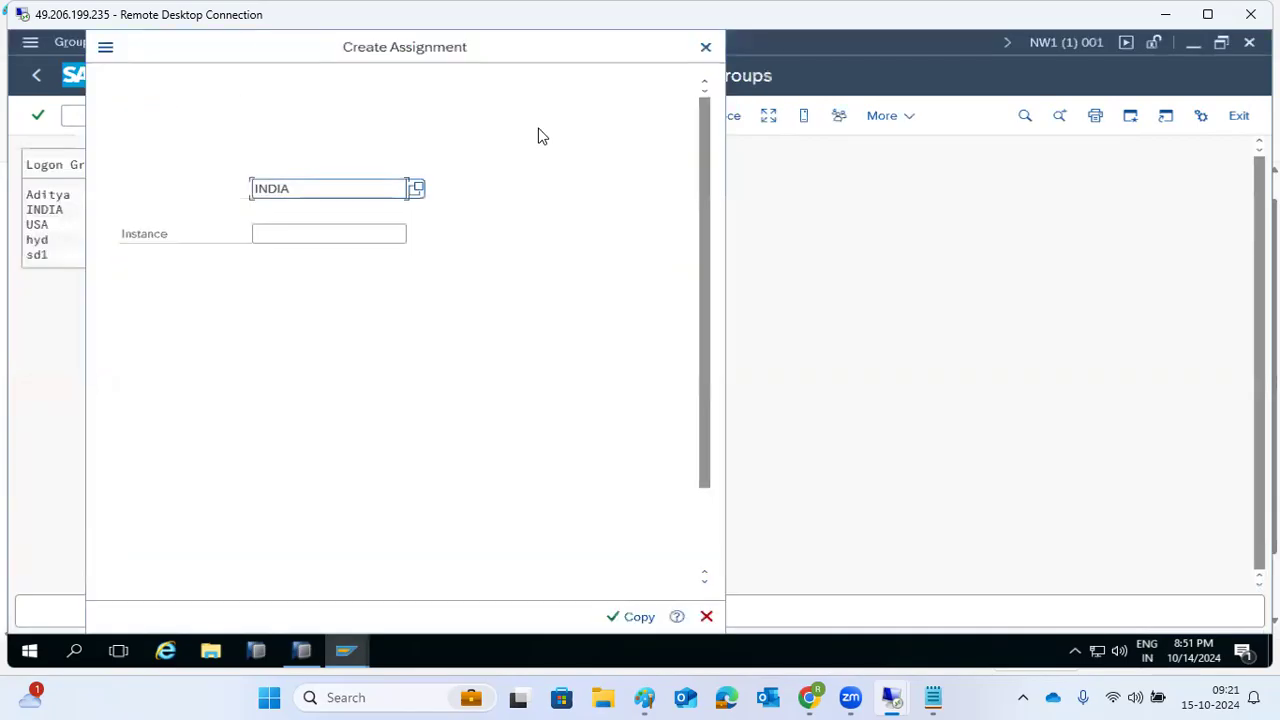
click(706, 47)
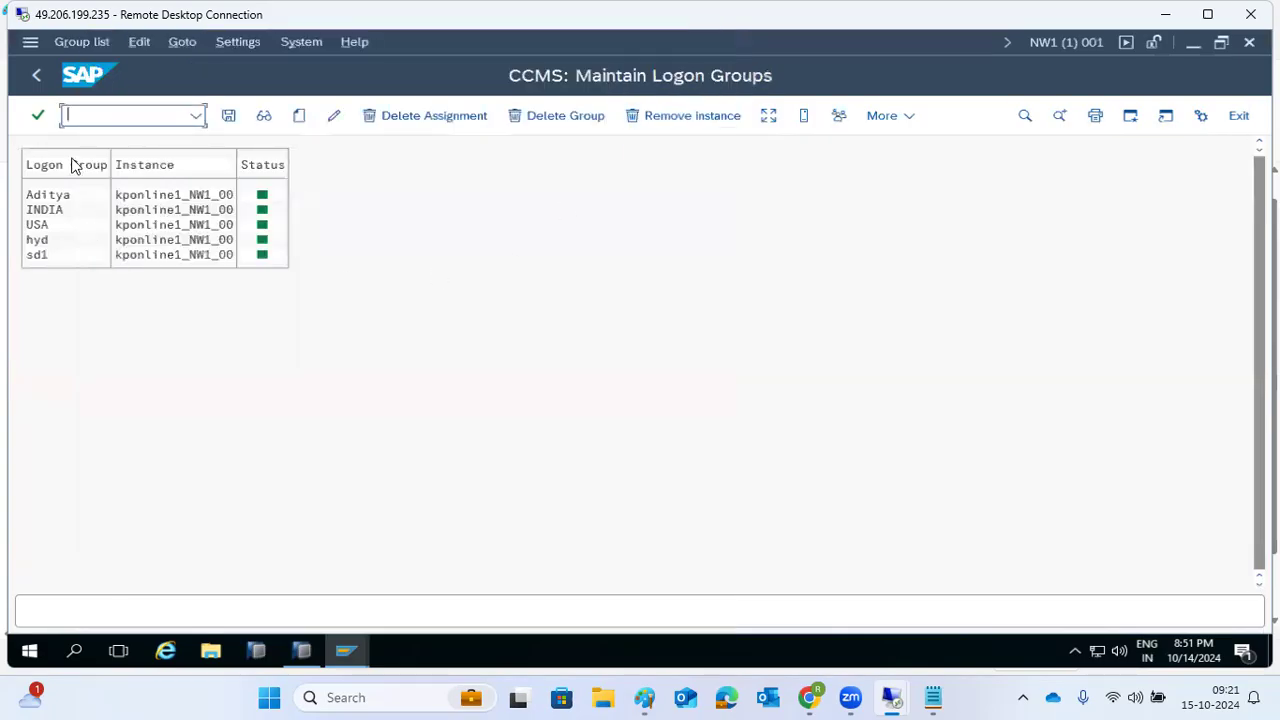
click(36, 75)
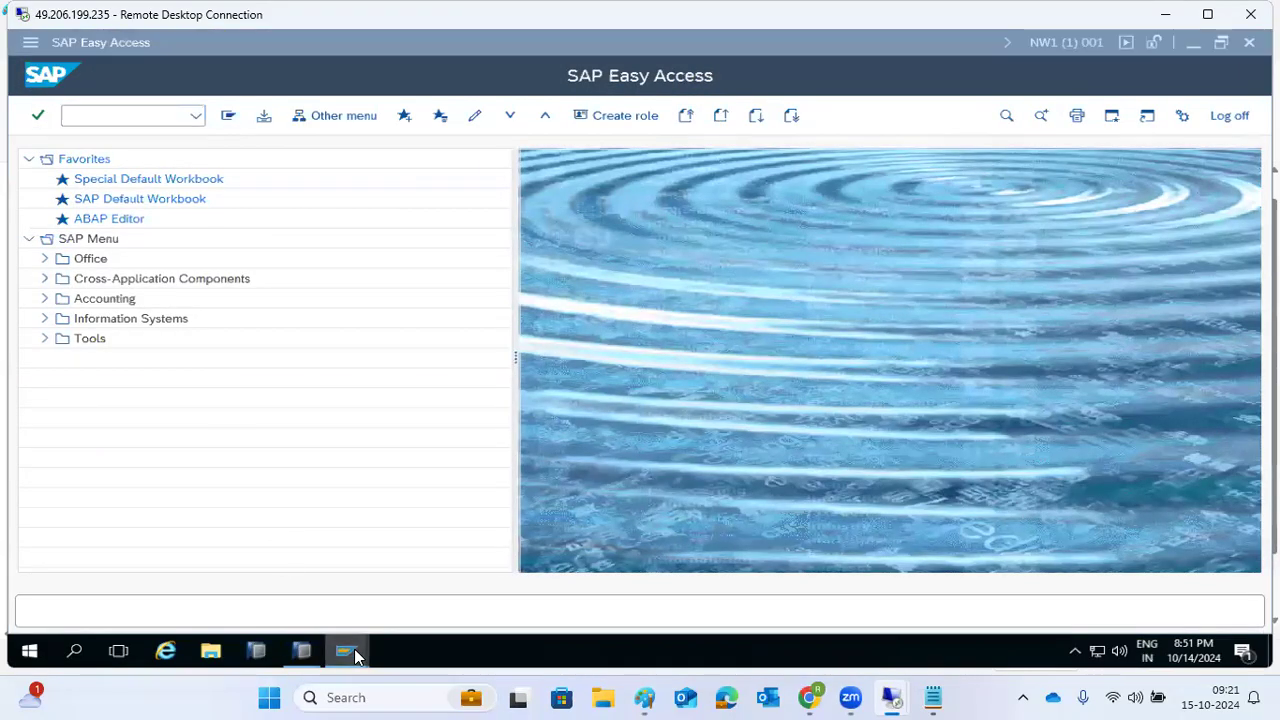
- Return to the Lock Entry List session and refresh the lock entries
mouse_move(352, 651)
click(416, 568)
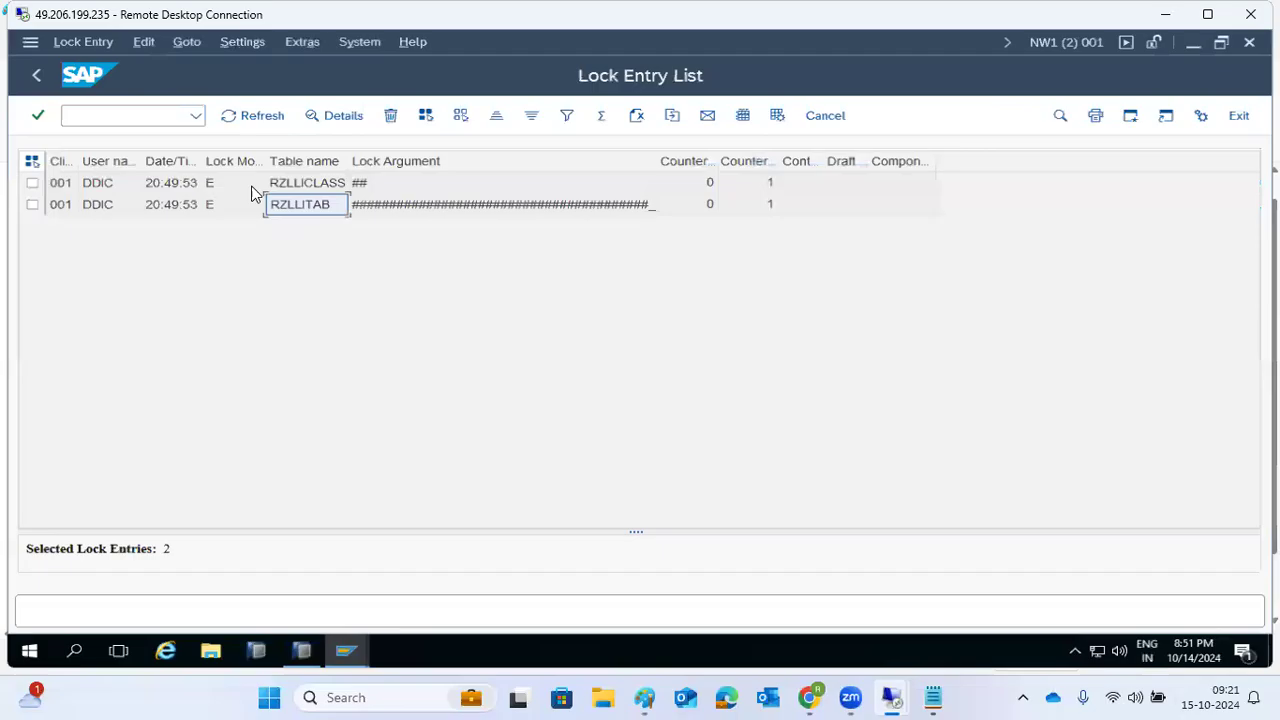
click(247, 116)
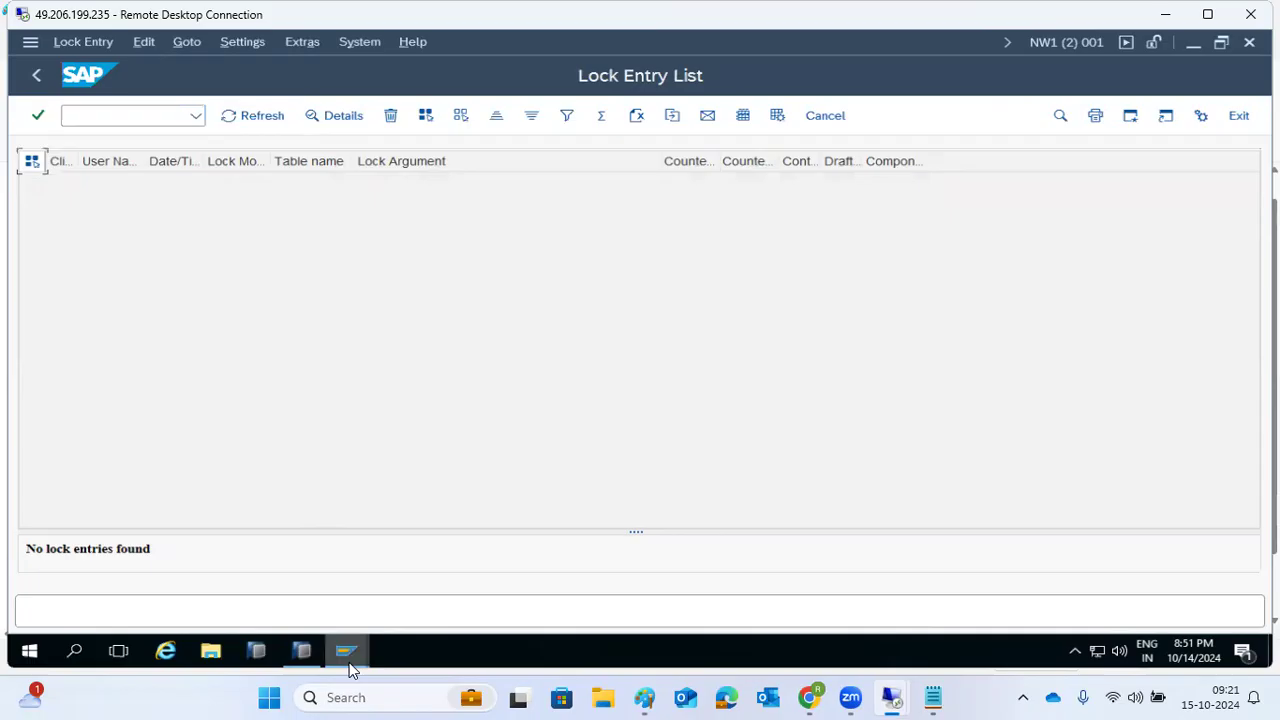
- Restart SMLG in the third session, check that a new logon group assignment can be opened, cancel it and leave the transaction
mouse_move(348, 658)
click(557, 594)
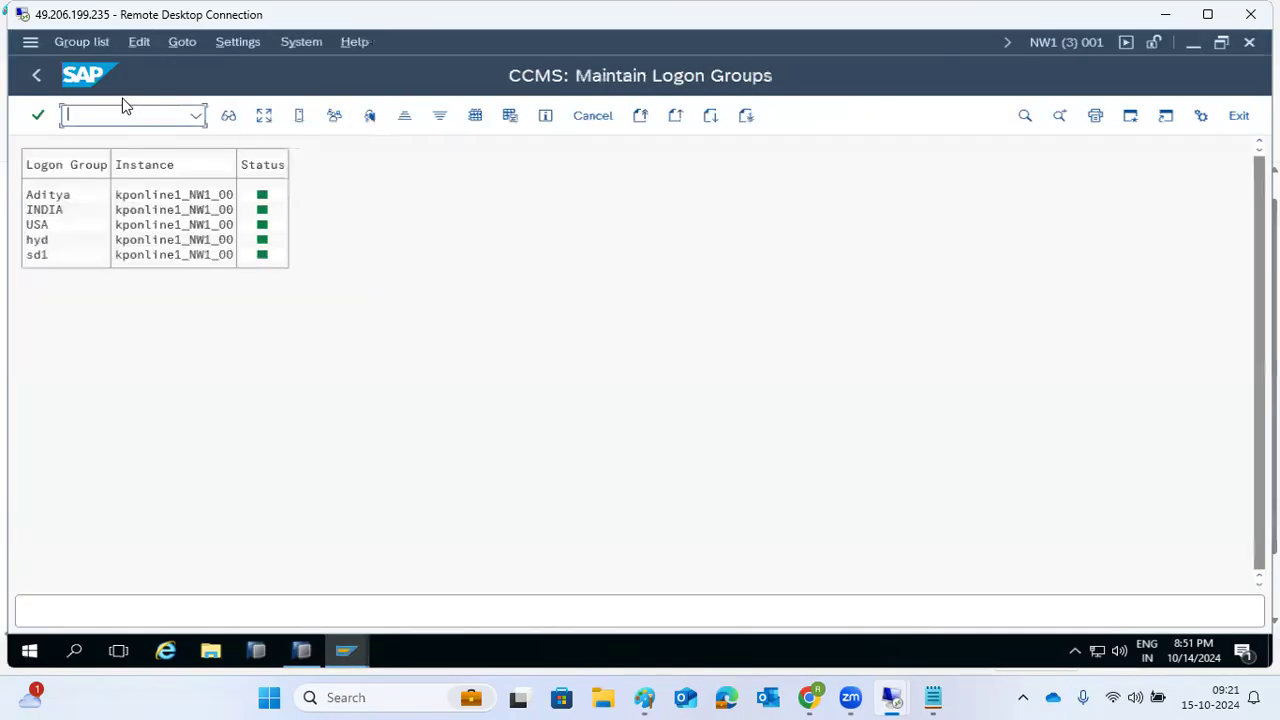
text(/nsmlg)
key(Return)
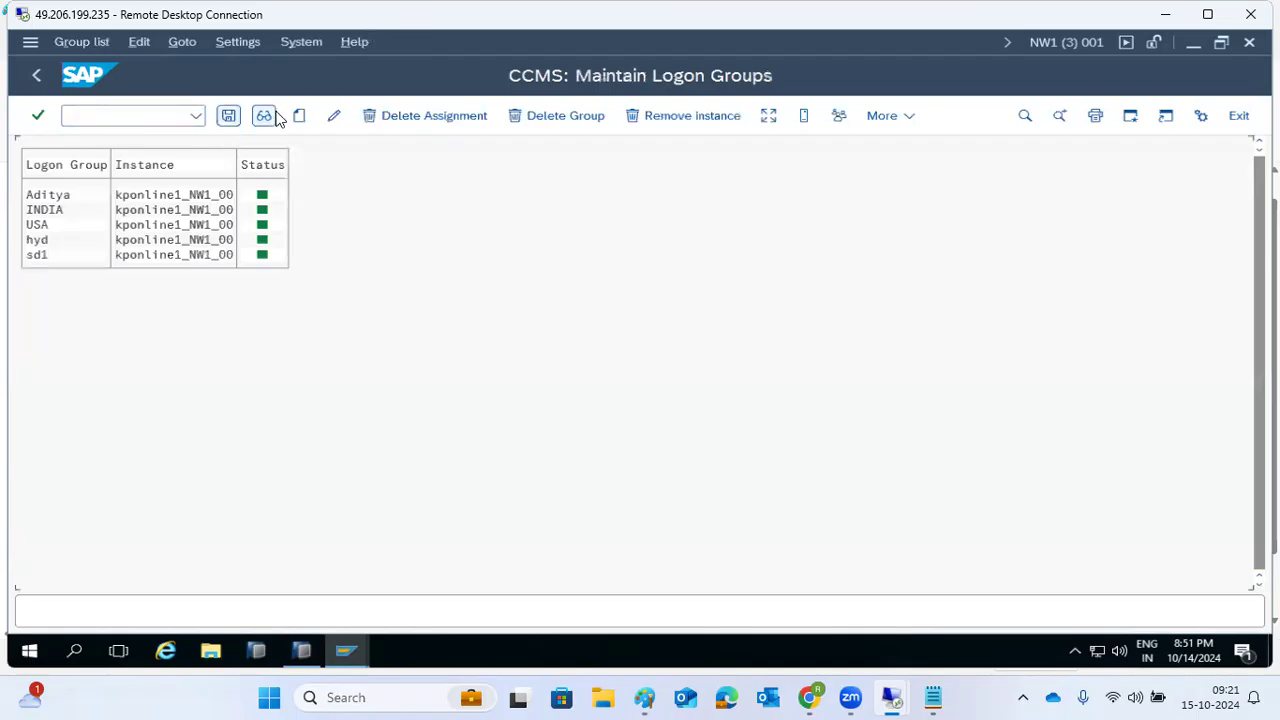
click(299, 116)
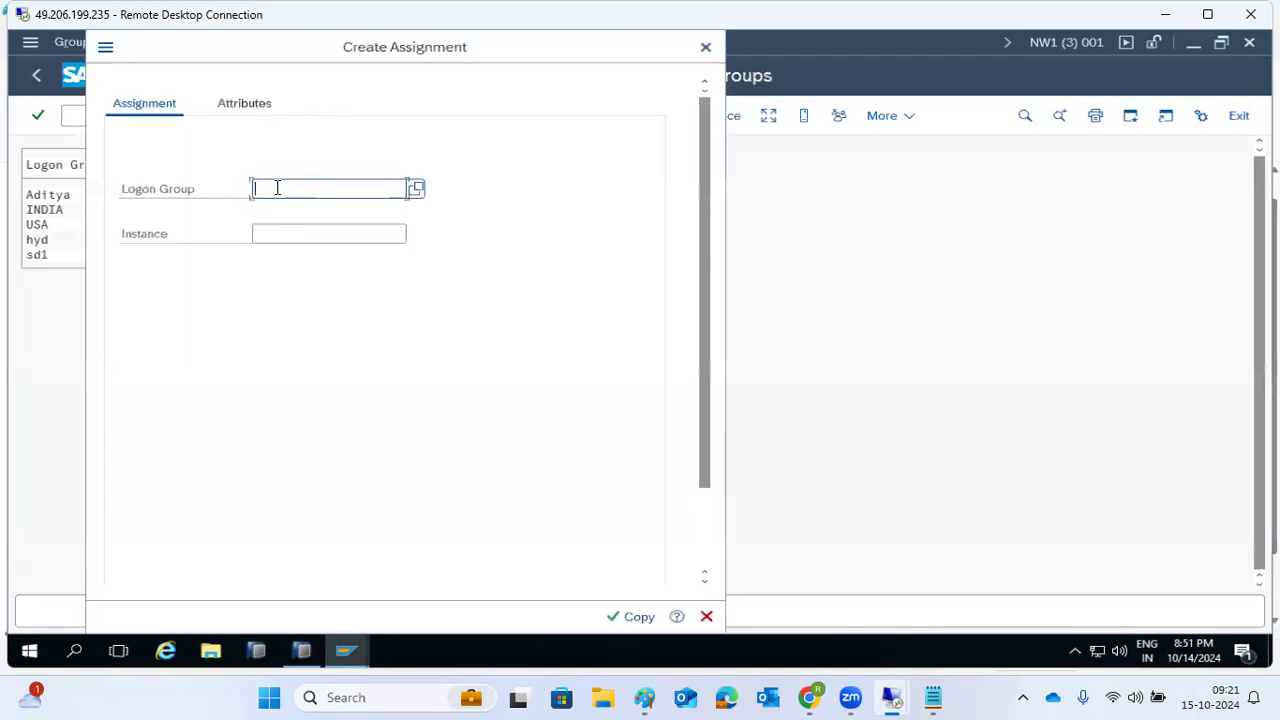
click(705, 47)
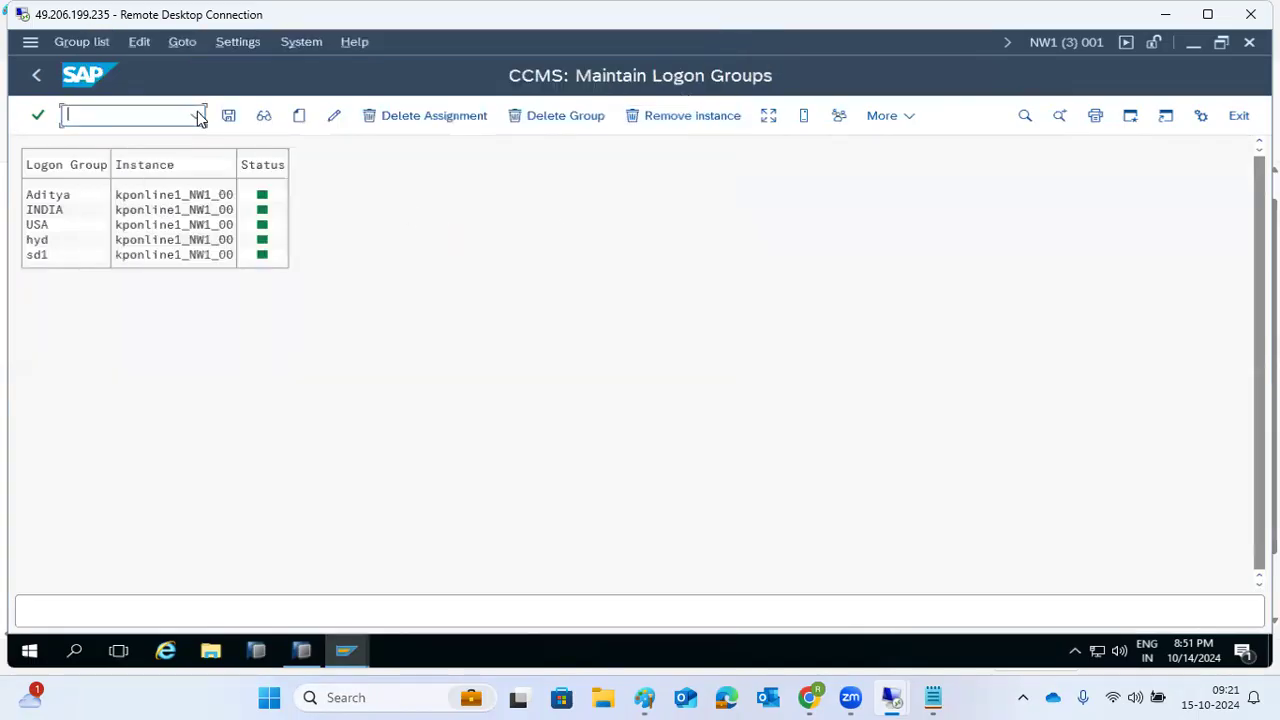
click(36, 76)
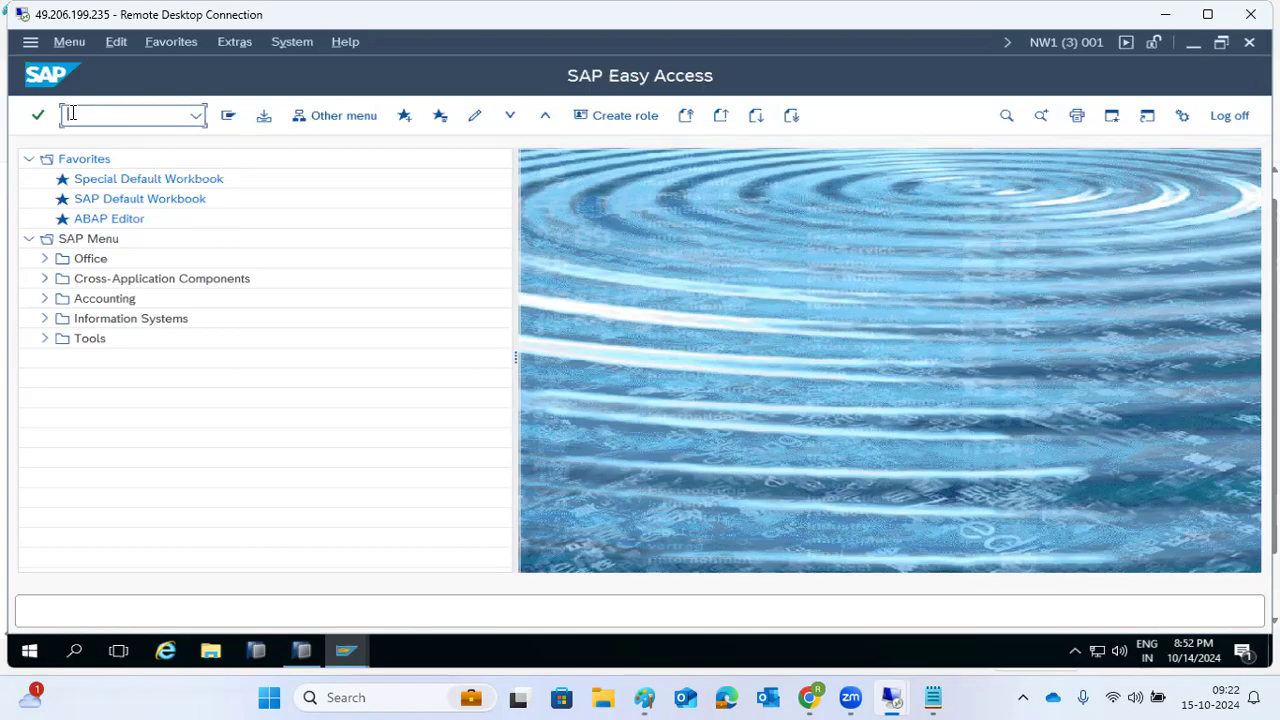
- Display the Logical Systems view with transaction BD54 and return to SAP Easy Access
text(bd54)
key(Return)
click(524, 614)
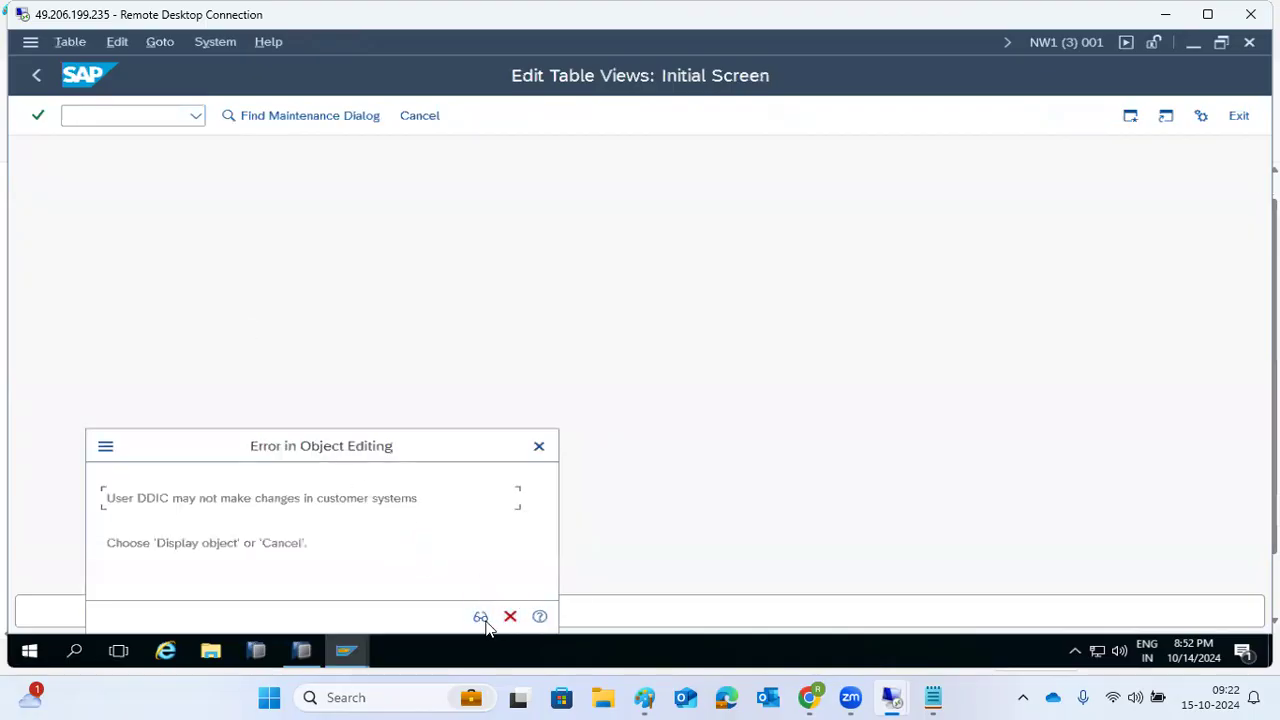
click(482, 618)
click(528, 615)
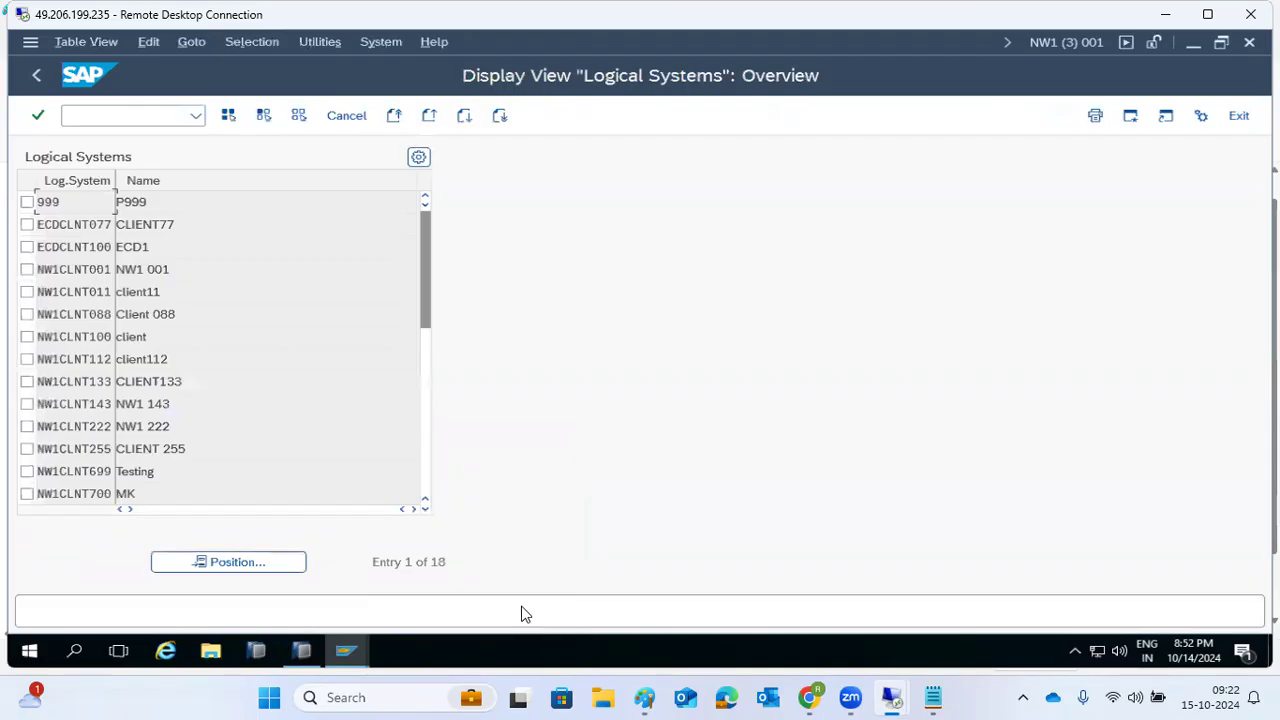
click(345, 116)
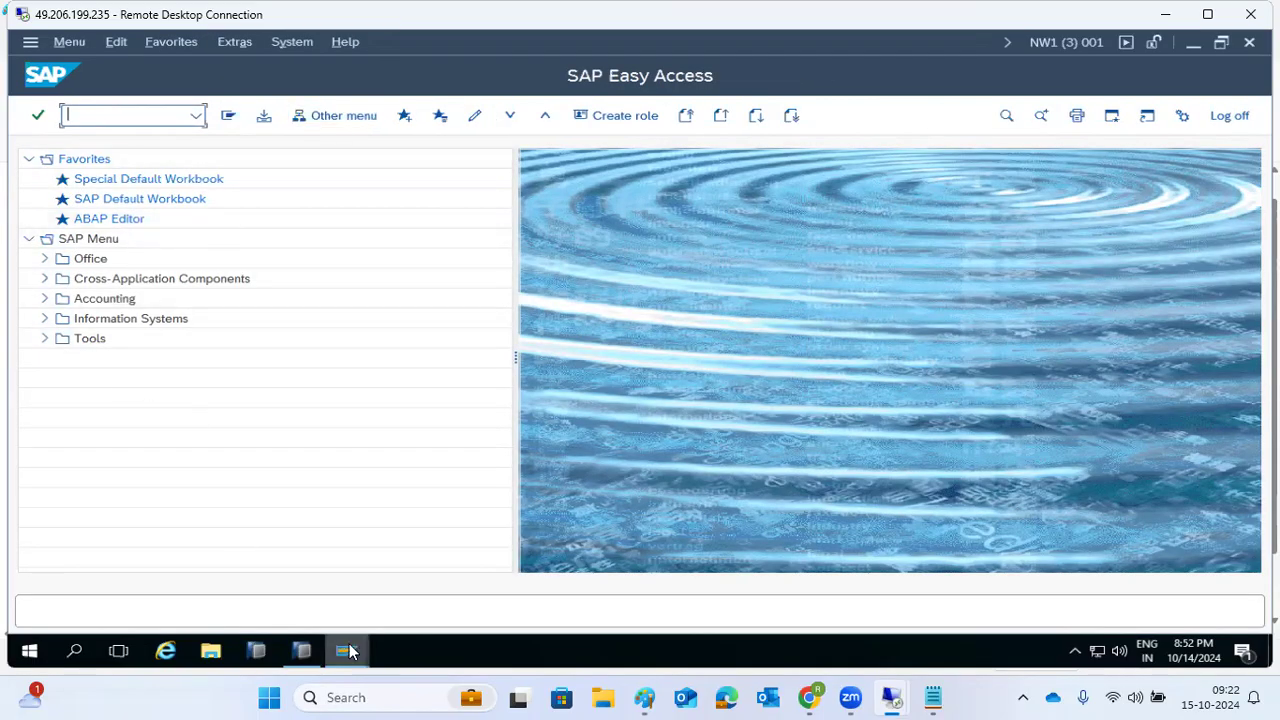
- Switch to the first session and open lock entry selection with transaction SM12
mouse_move(349, 651)
click(300, 590)
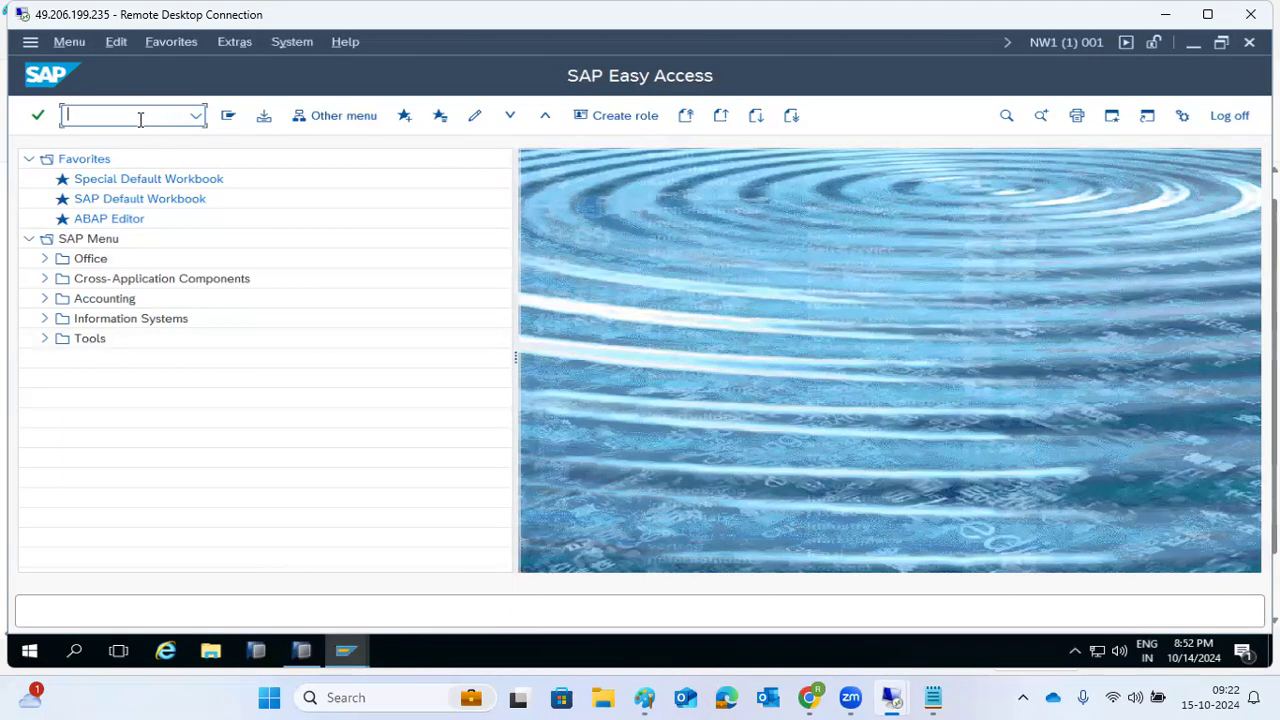
text(sm12)
key(Return)
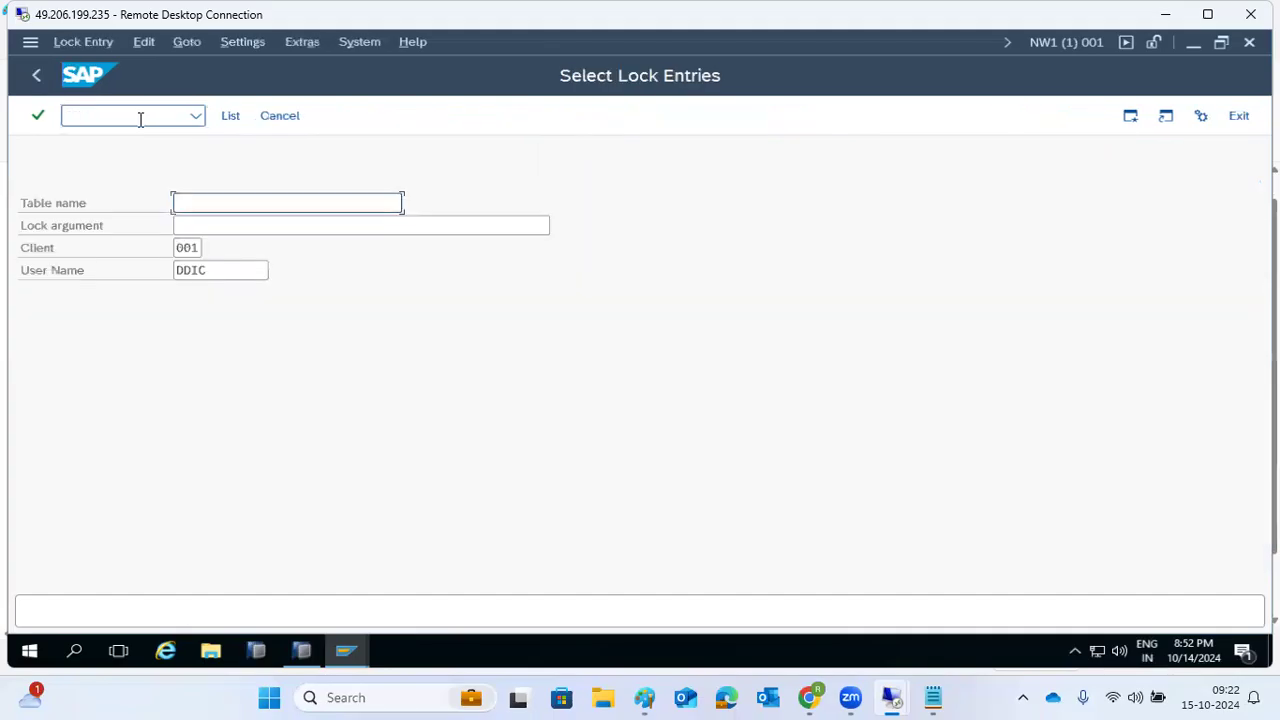
- Remove the client and user name restrictions in the first session and list all lock entries
double_click(197, 247)
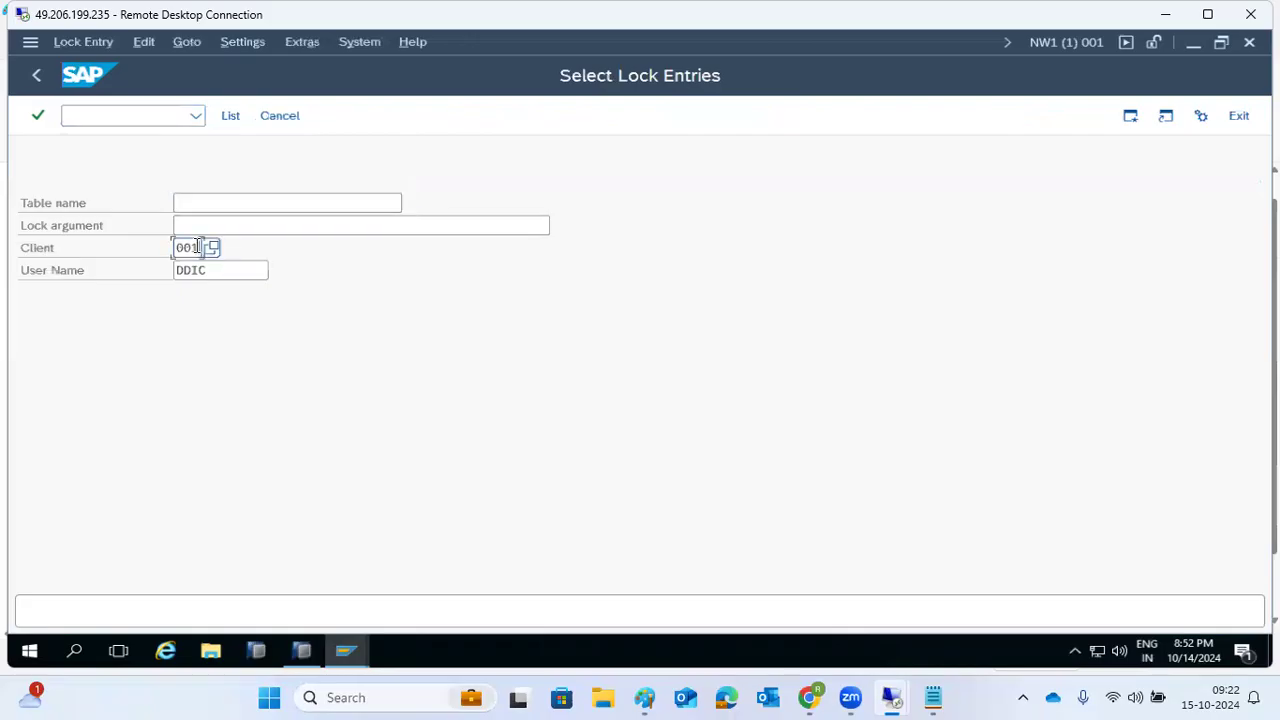
key(Delete)
double_click(190, 270)
key(Delete)
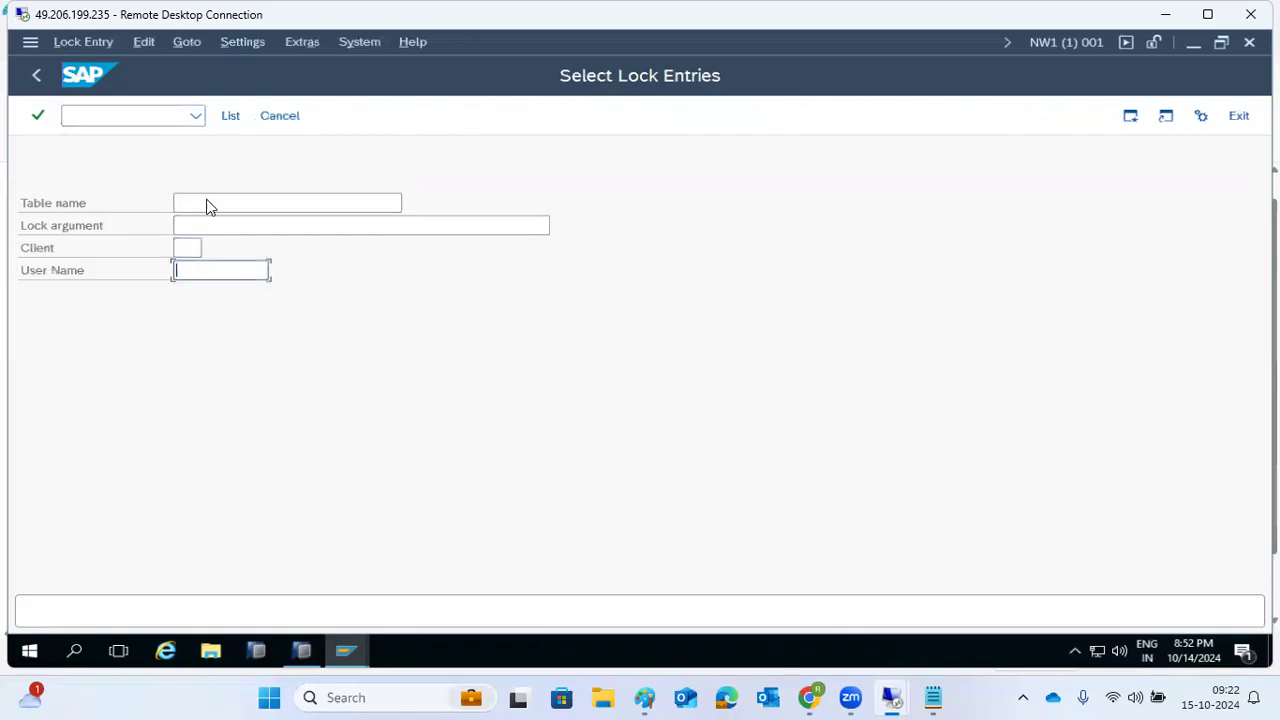
click(231, 118)
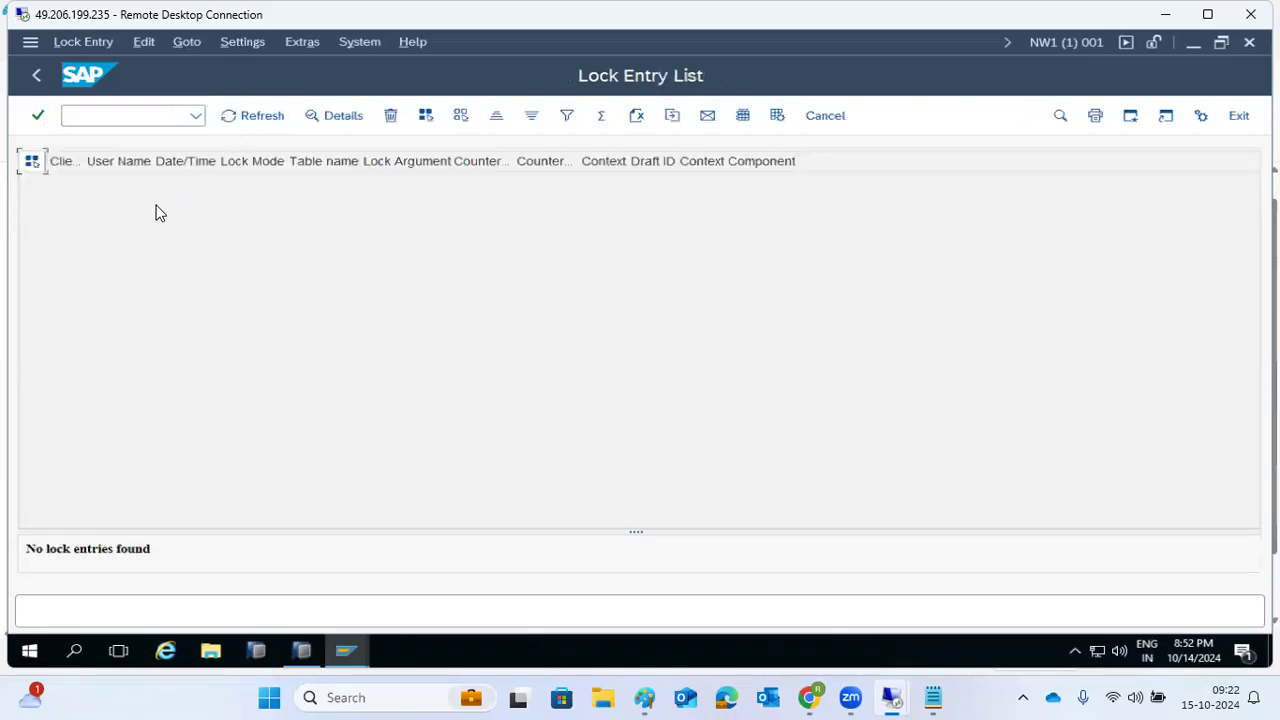
- In the second session, replace the lock entry list with transaction SMLG and open a new logon group assignment
click(329, 655)
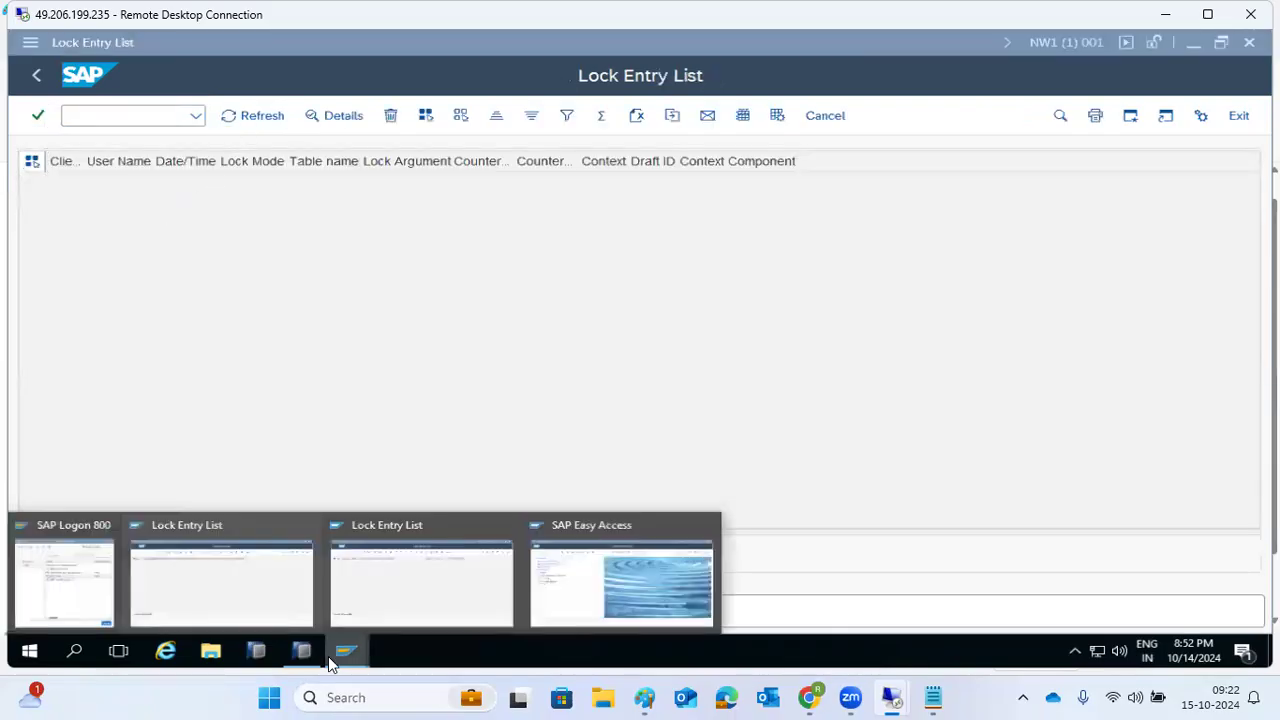
click(414, 574)
click(101, 112)
text(/nslg)
key(Return)
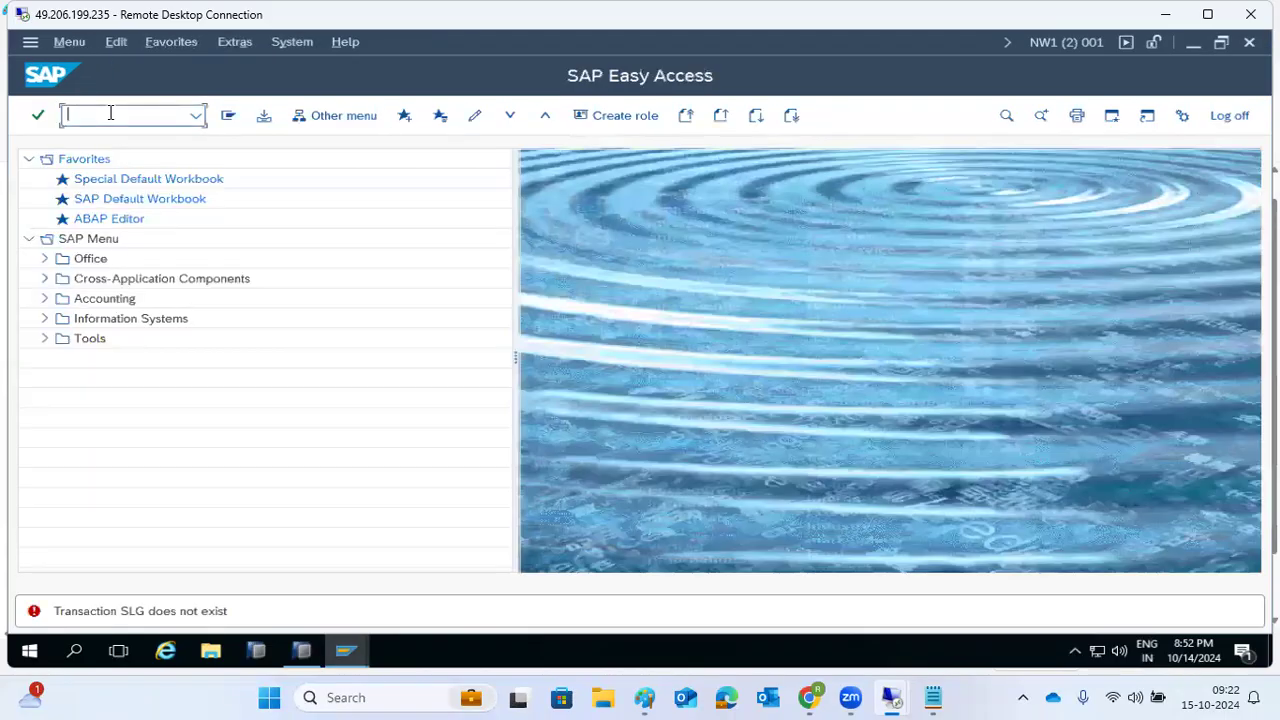
text(smlg)
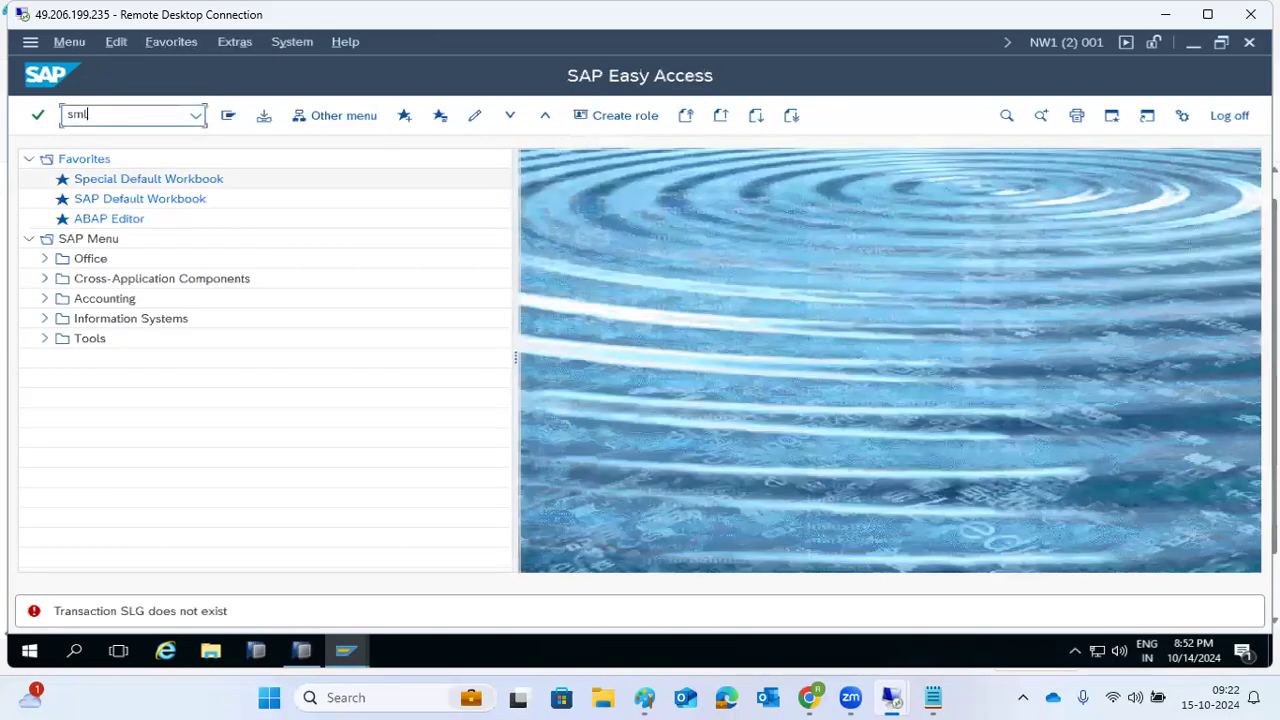
key(Return)
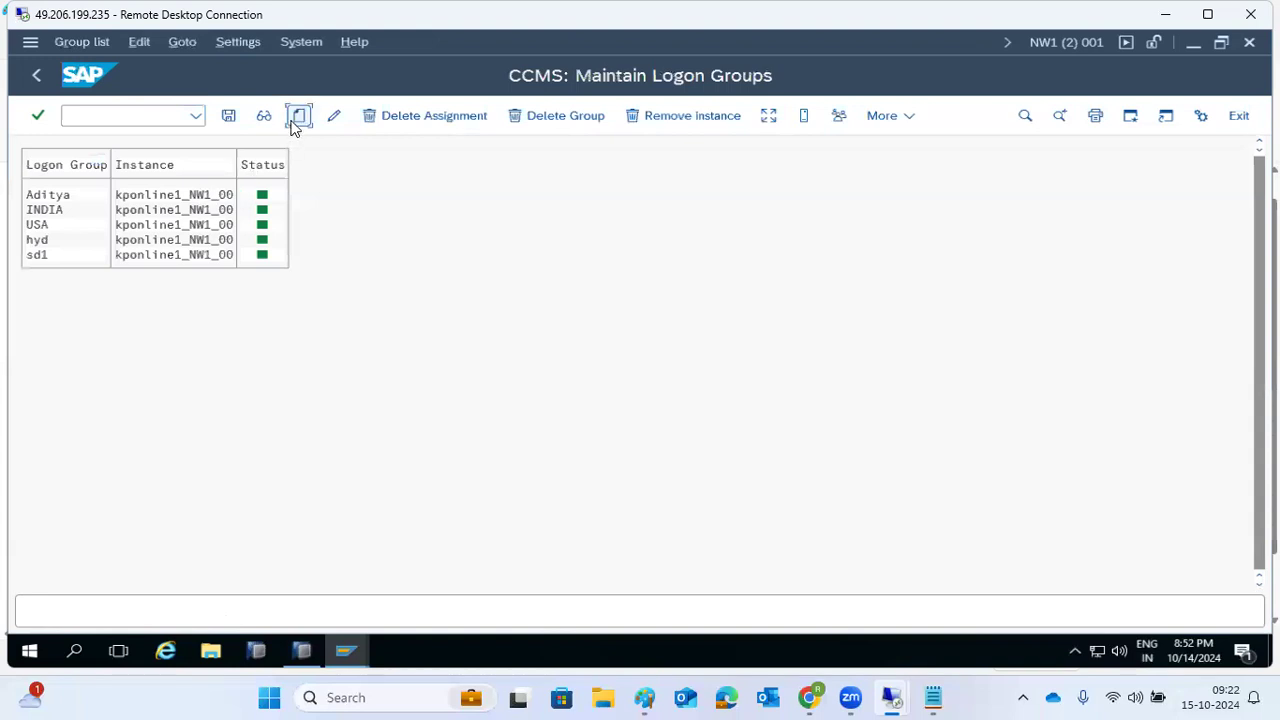
click(299, 116)
- Refresh the Lock Entry List in the first session and examine the first lock entry's date and time
mouse_move(338, 666)
click(243, 574)
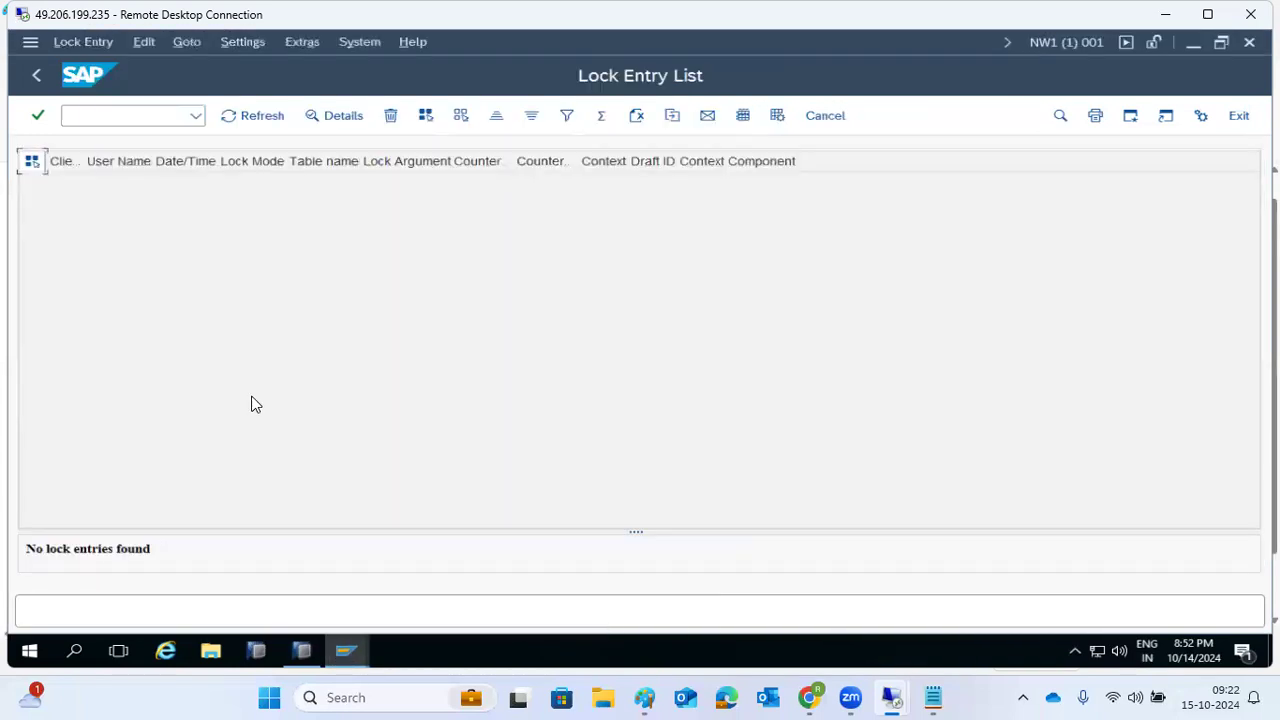
click(249, 117)
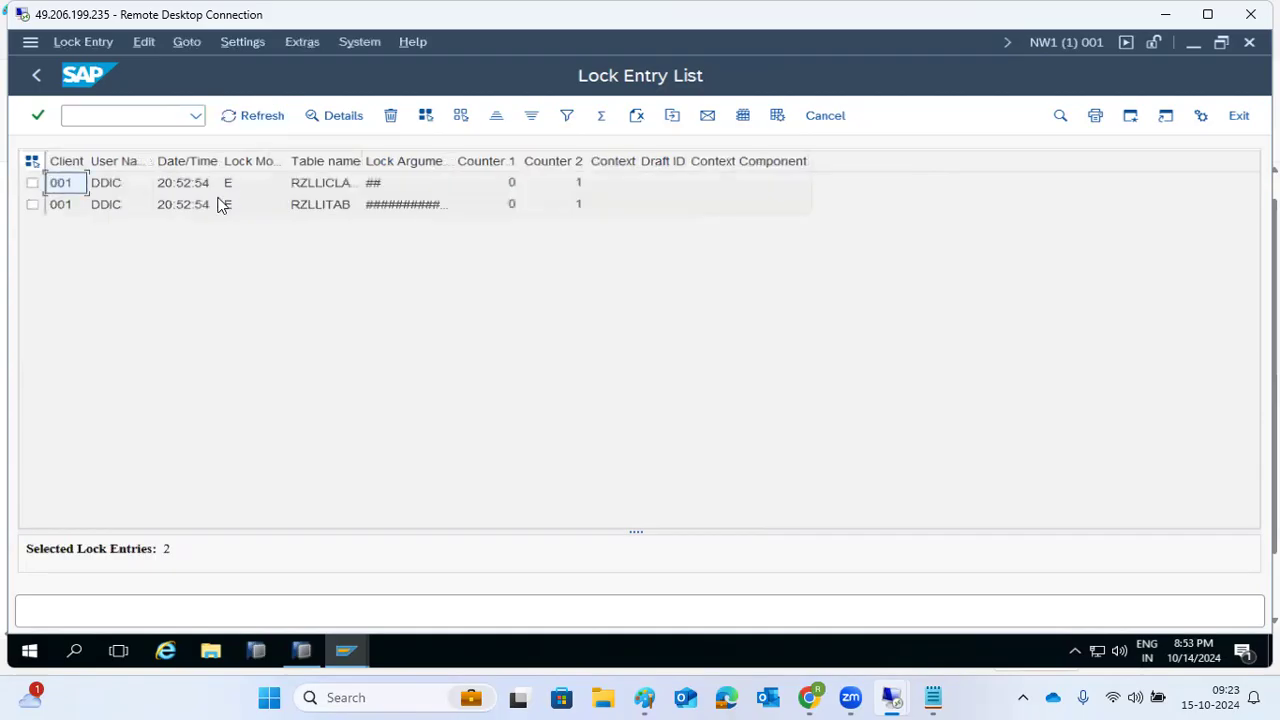
click(176, 192)
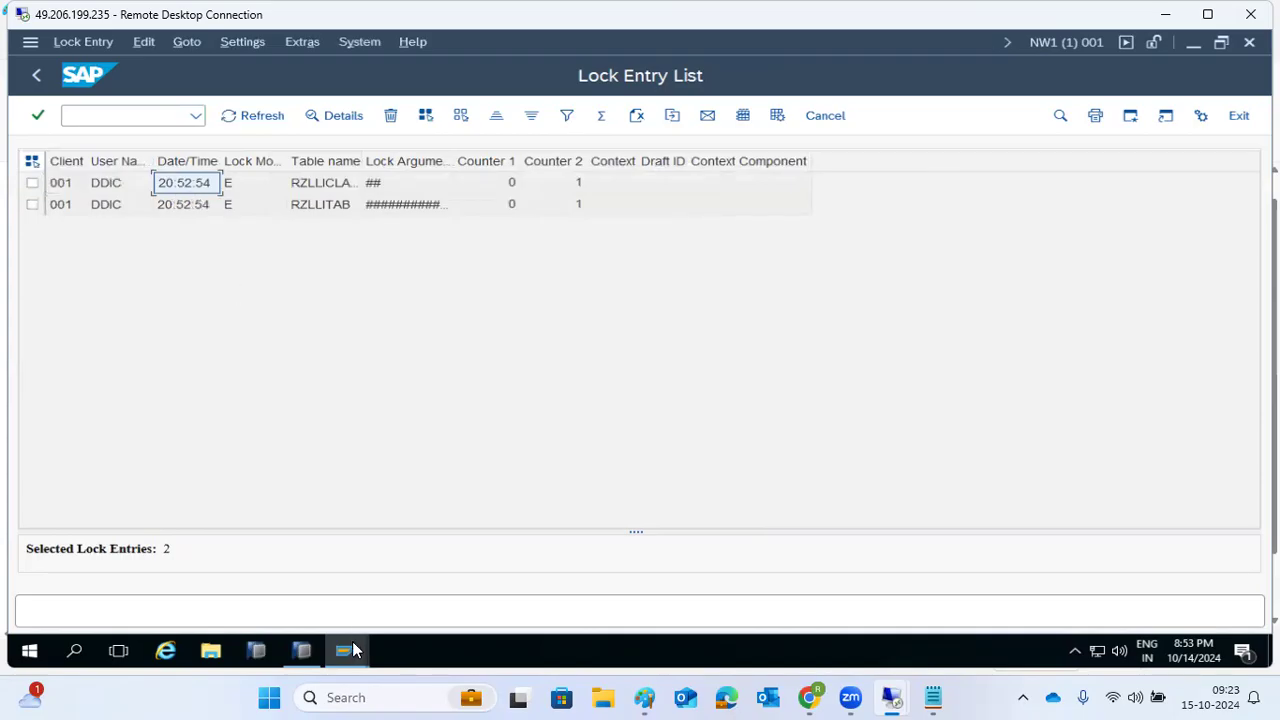
- Check the open Create Assignment window in the second session, return to the lock entry list and refresh it again
mouse_move(354, 651)
click(428, 580)
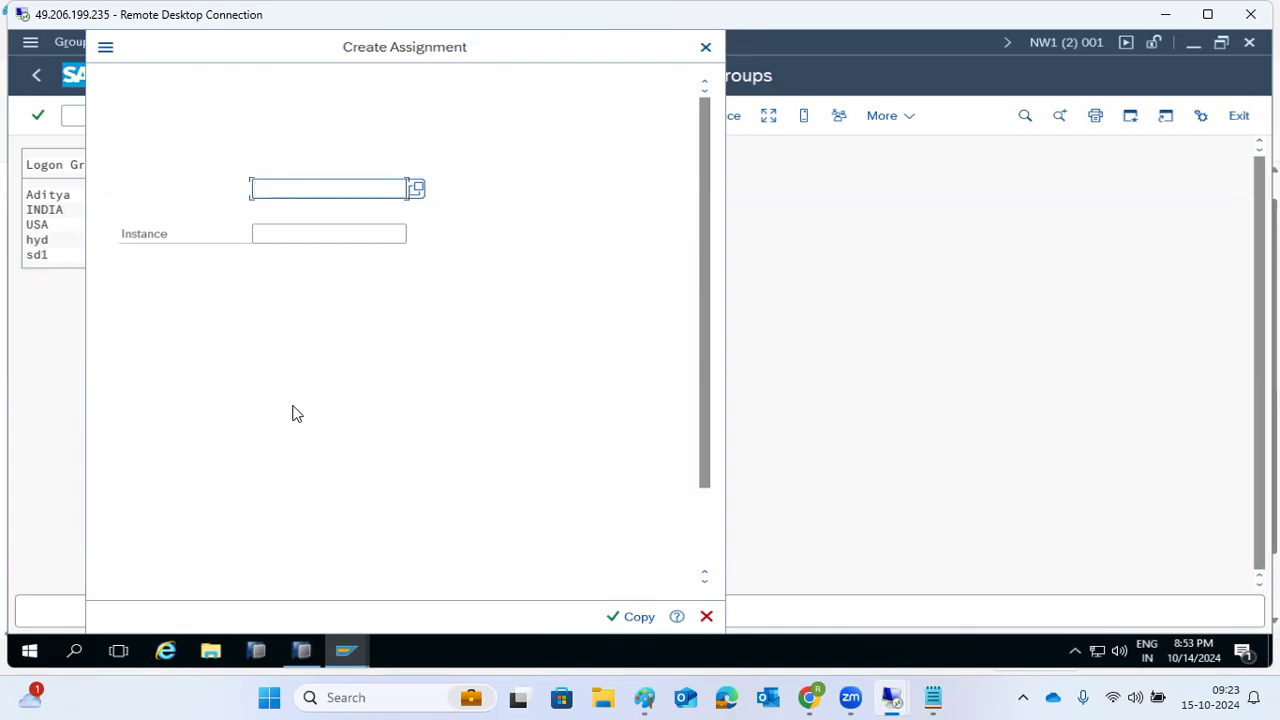
mouse_move(343, 652)
click(255, 596)
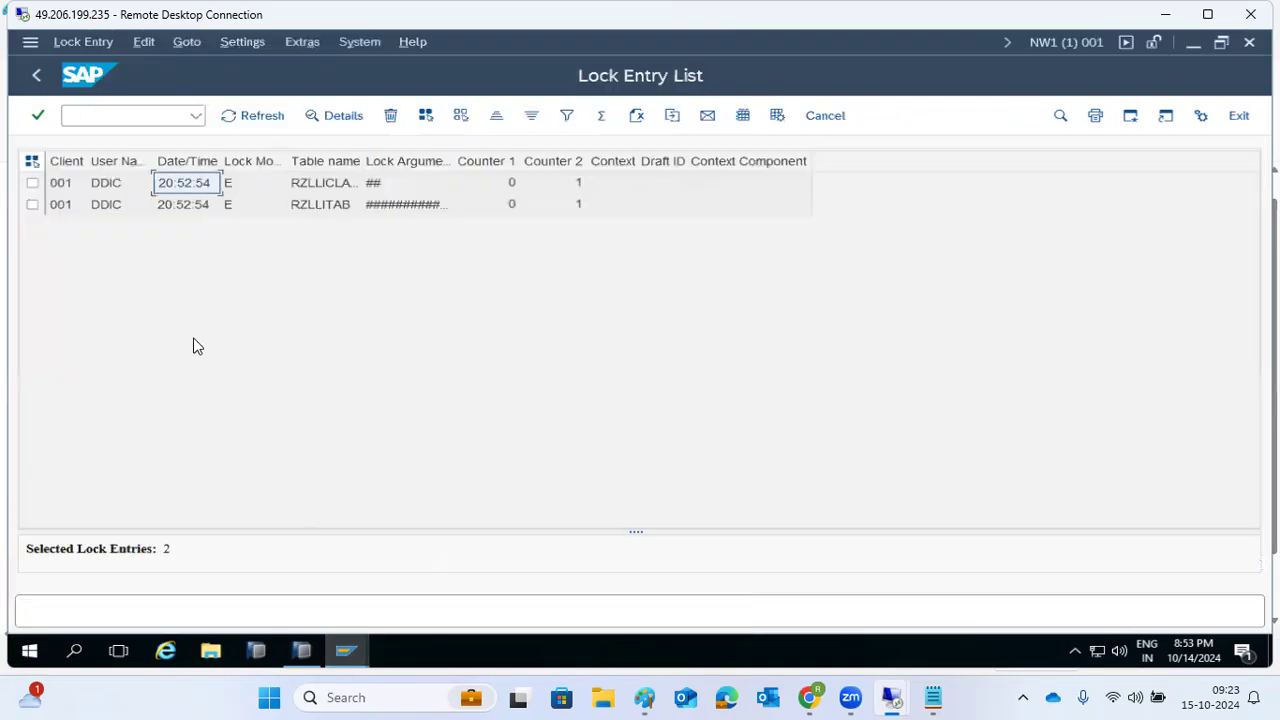
click(235, 118)
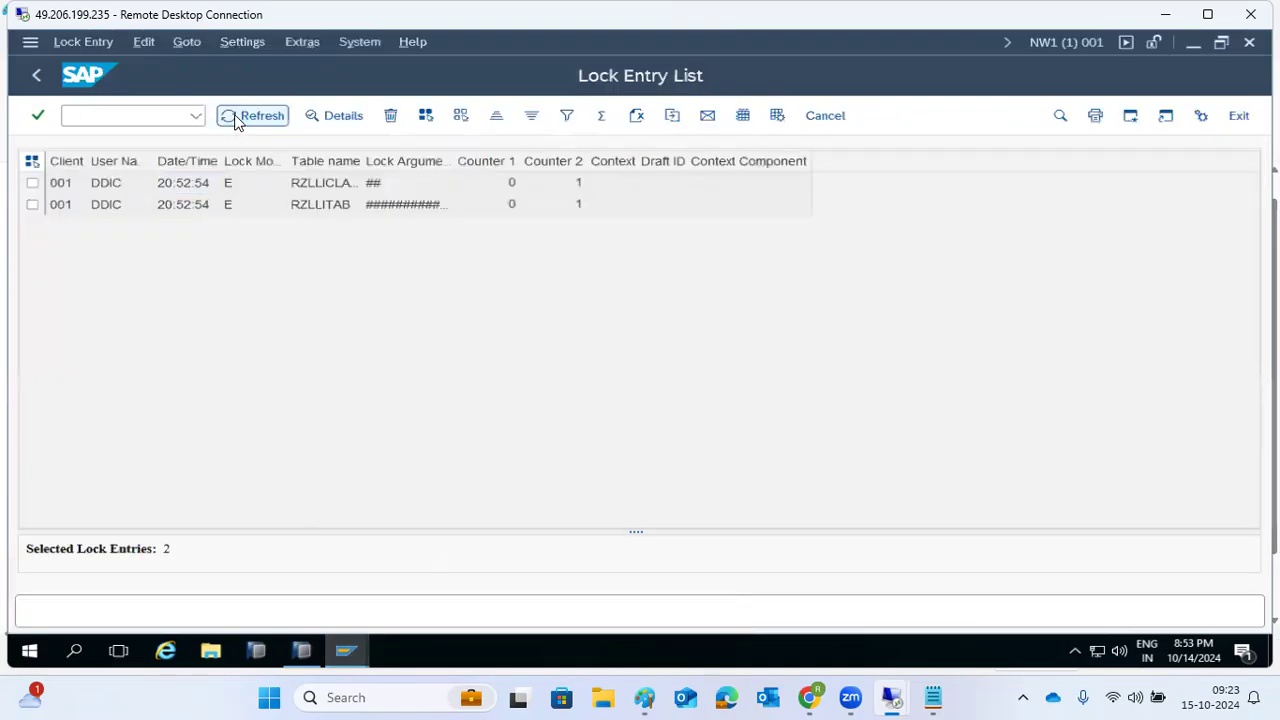
click(235, 118)
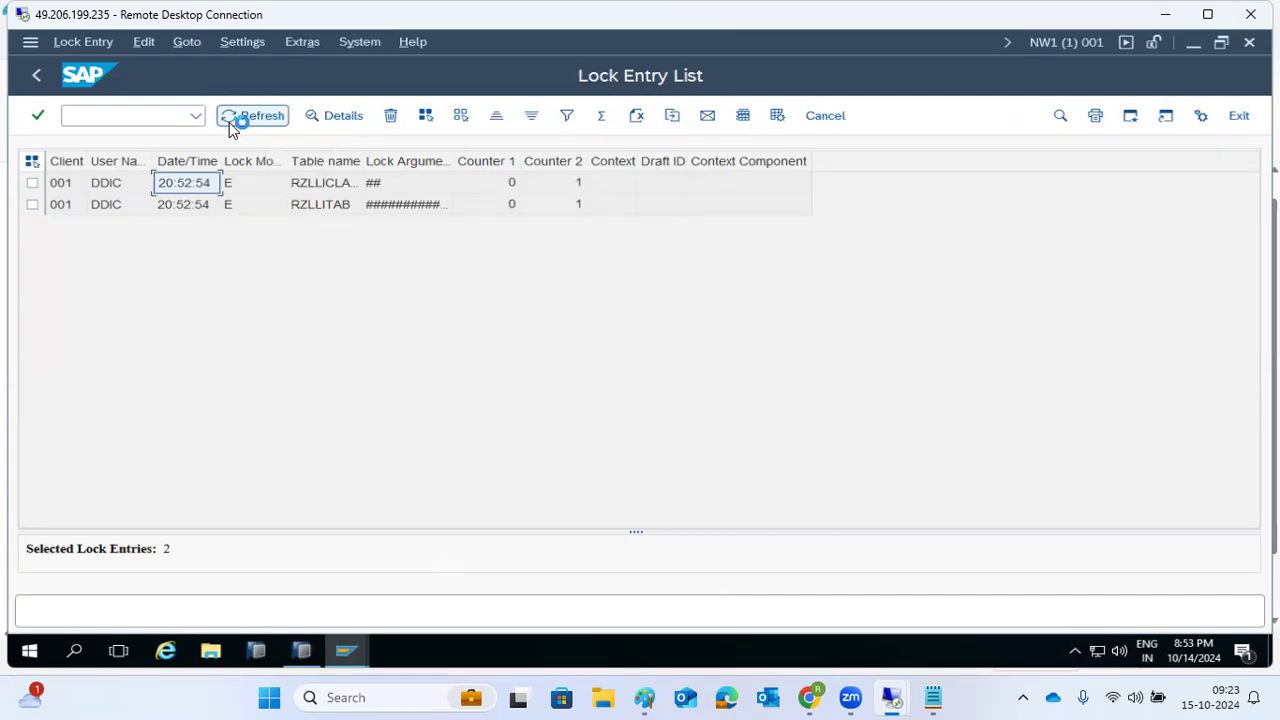
- Select all entries in the Lock Entry List, delete them with confirmation, and close the Performance Assistant
click(32, 184)
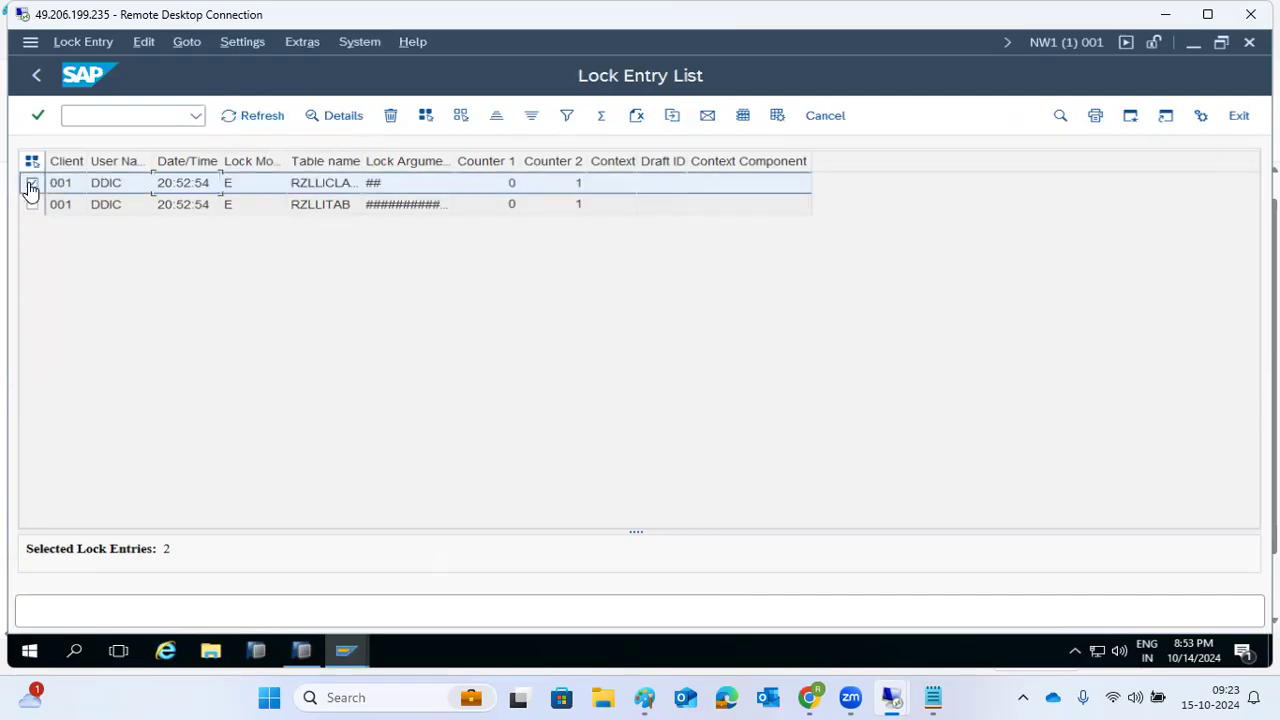
click(32, 205)
click(31, 161)
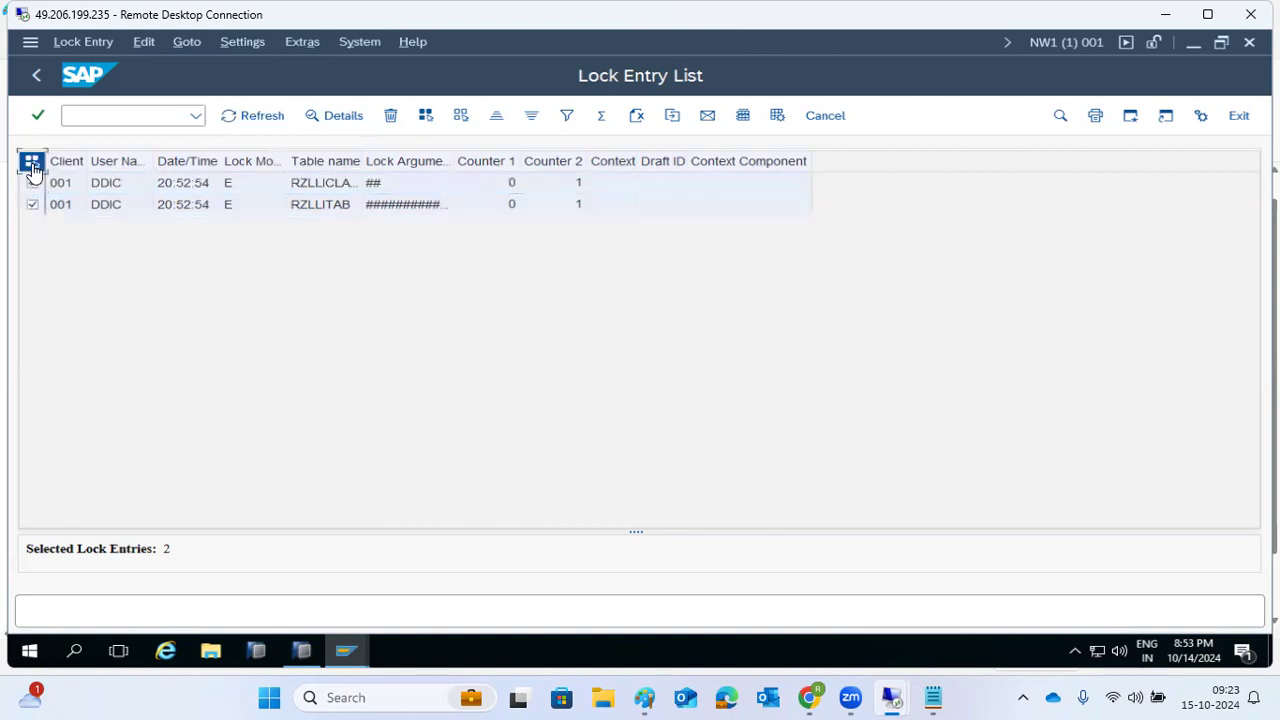
click(390, 118)
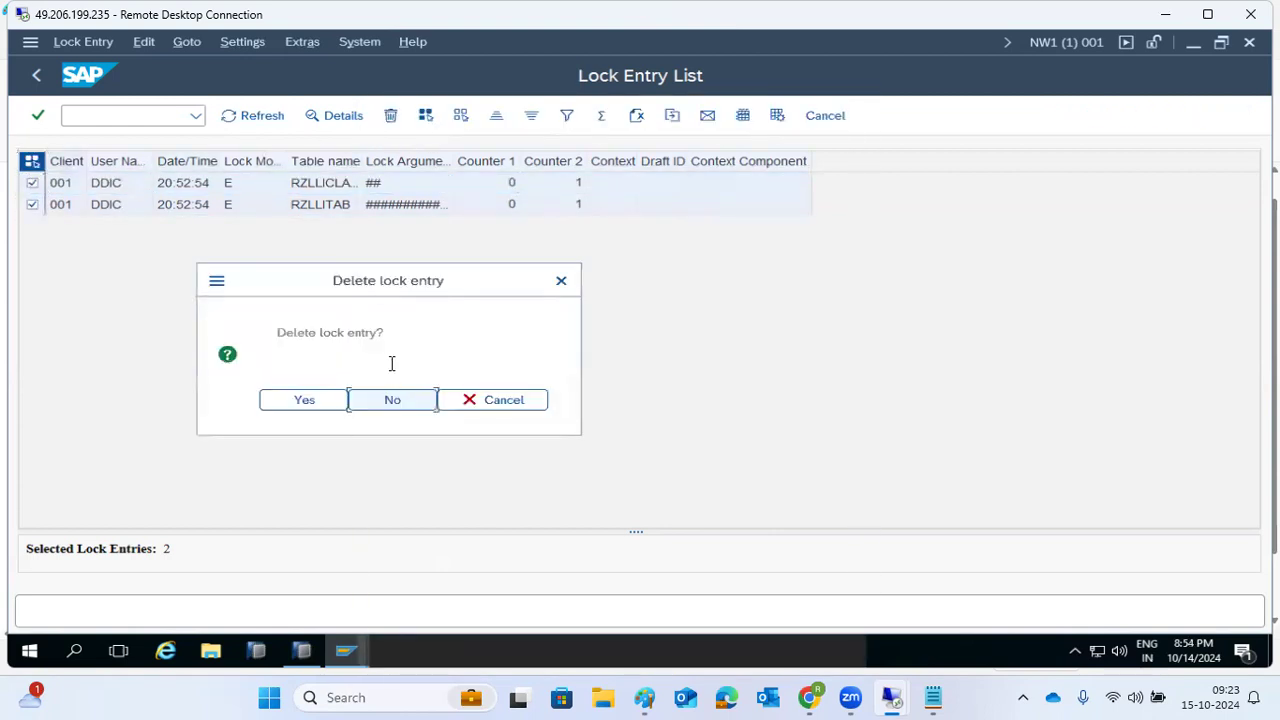
click(303, 400)
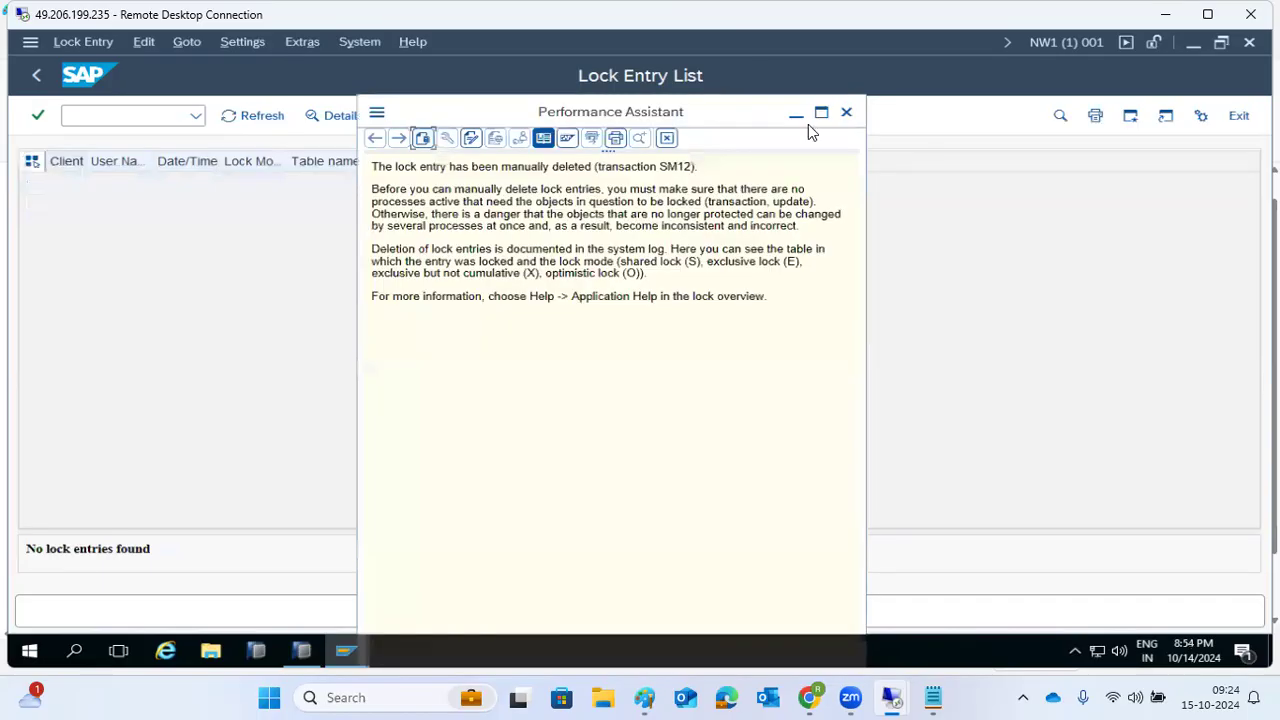
click(846, 112)
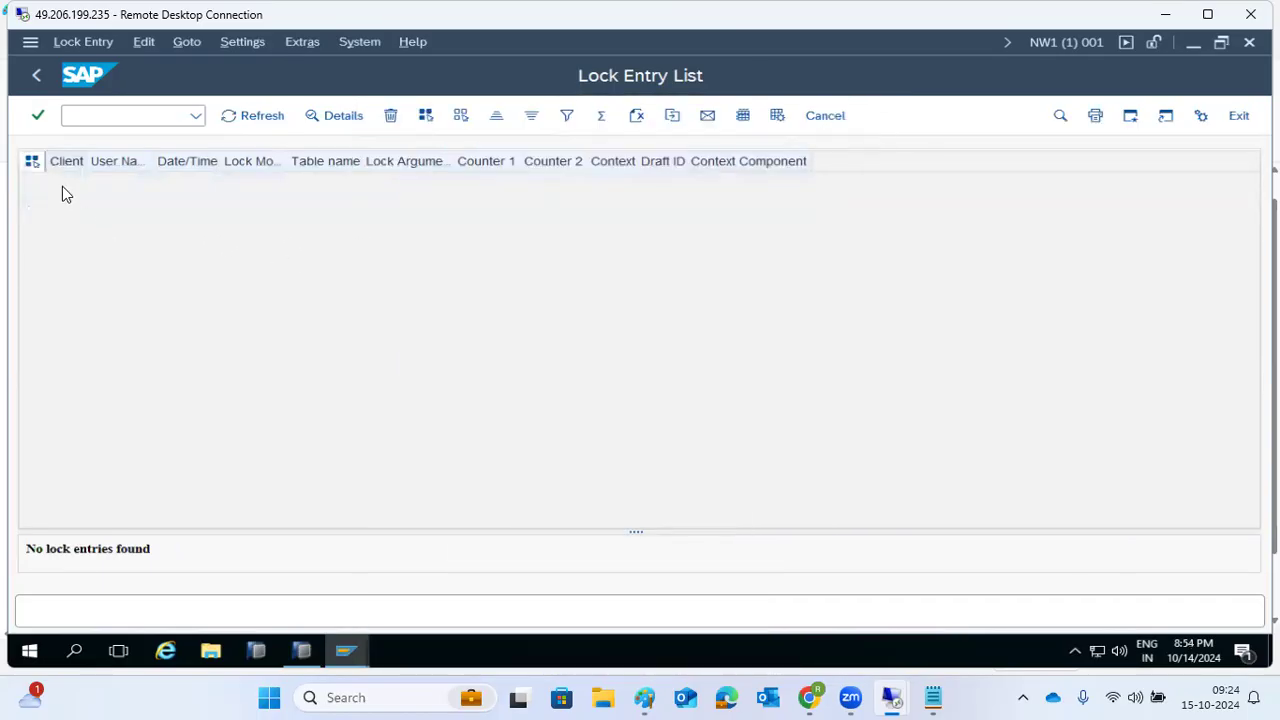
- Return to Select Lock Entries in the first session, then close the SMLG assignment in the second session and return to SAP Easy Access
click(36, 75)
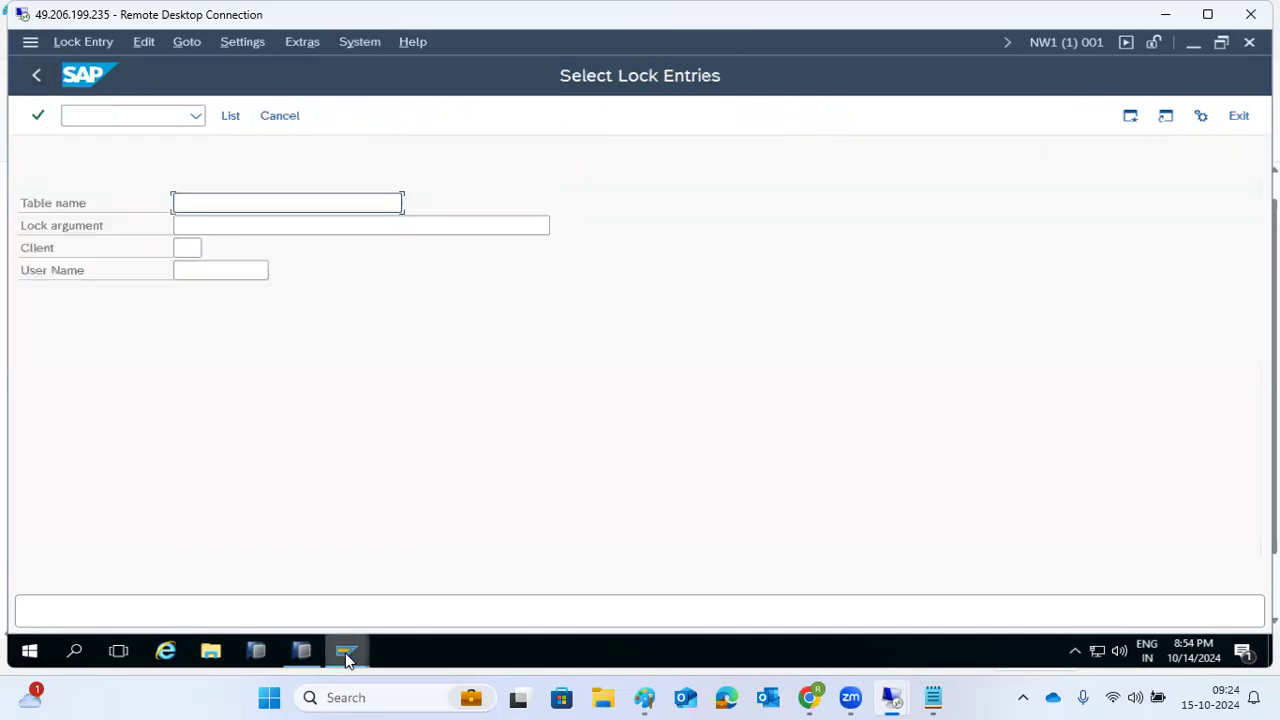
mouse_move(346, 654)
click(371, 609)
click(706, 616)
click(37, 84)
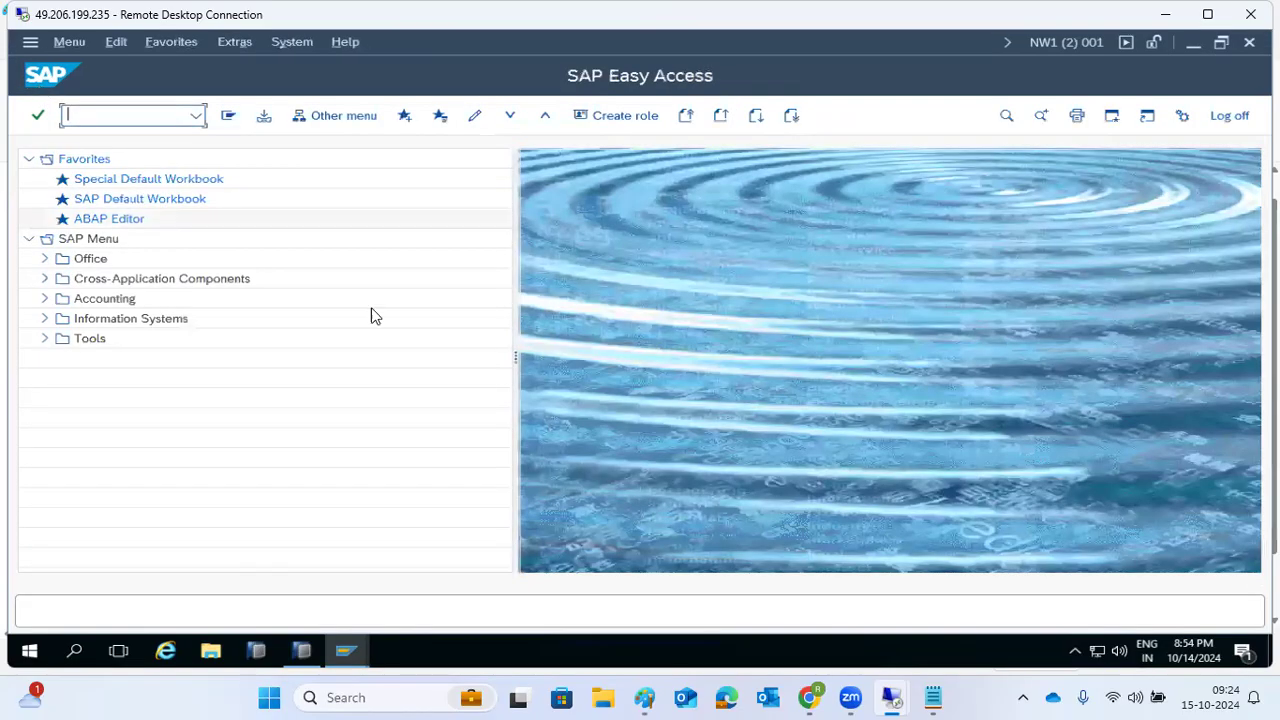
- Switch to Paint and undo the whole enqueue diagram, including its red lines, marks and black boxes, keeping the text notes
click(645, 697)
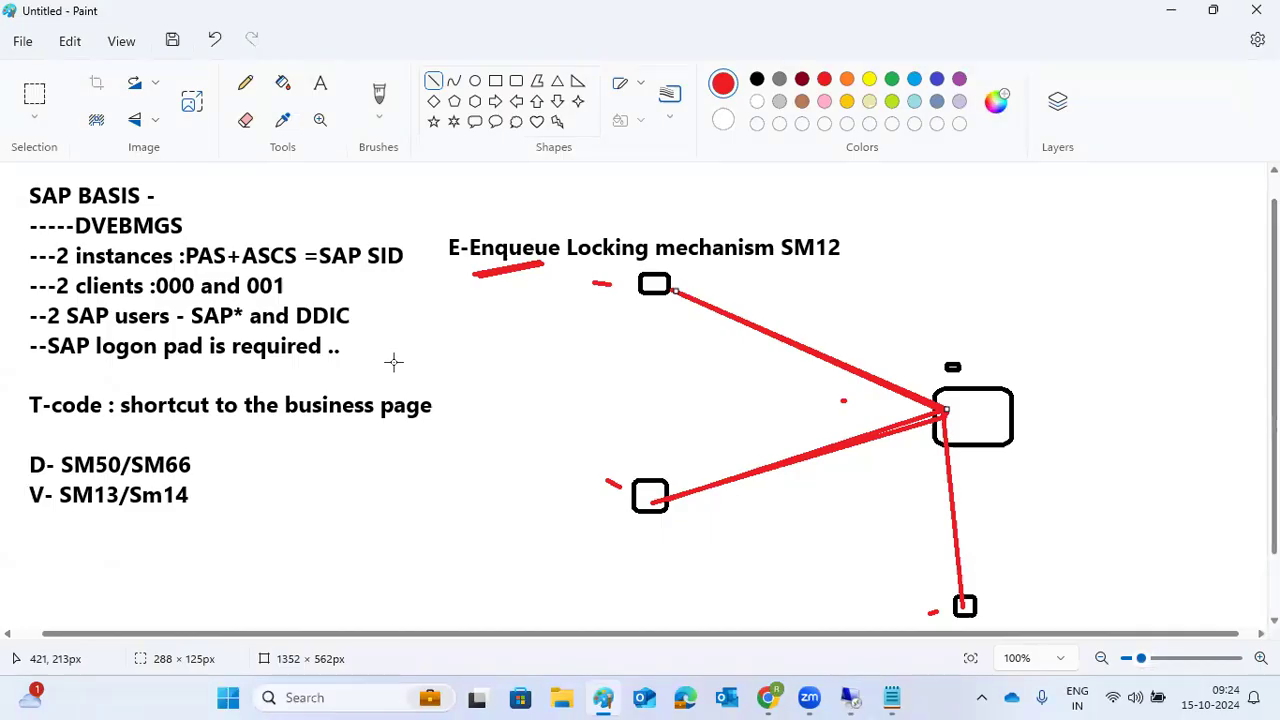
key(ctrl+z)
key(ctrl+z)
key(ctrl+z)
key(ctrl+z)
key(ctrl+z)
key(ctrl+z)
key(ctrl+z)
key(ctrl+z)
key(ctrl+z)
key(ctrl+z)
key(ctrl+z)
key(ctrl+z)
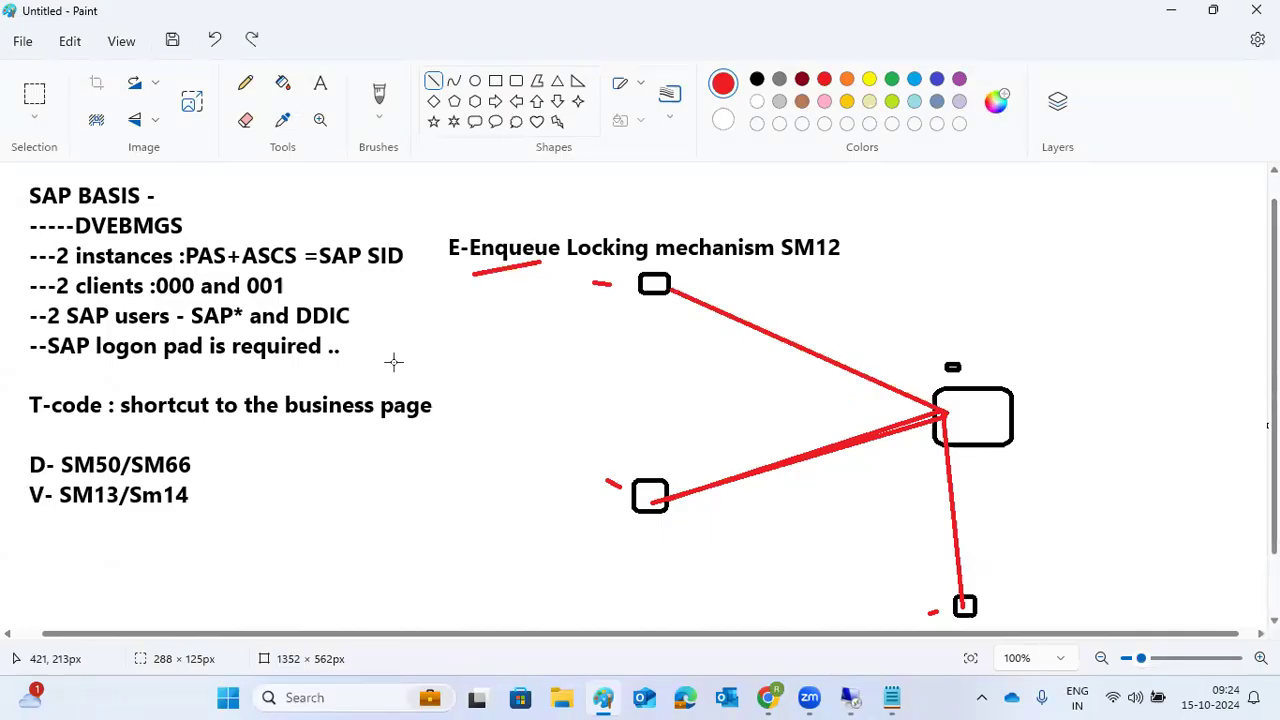
key(ctrl+z)
key(ctrl+z)
key(ctrl+z)
key(ctrl+z)
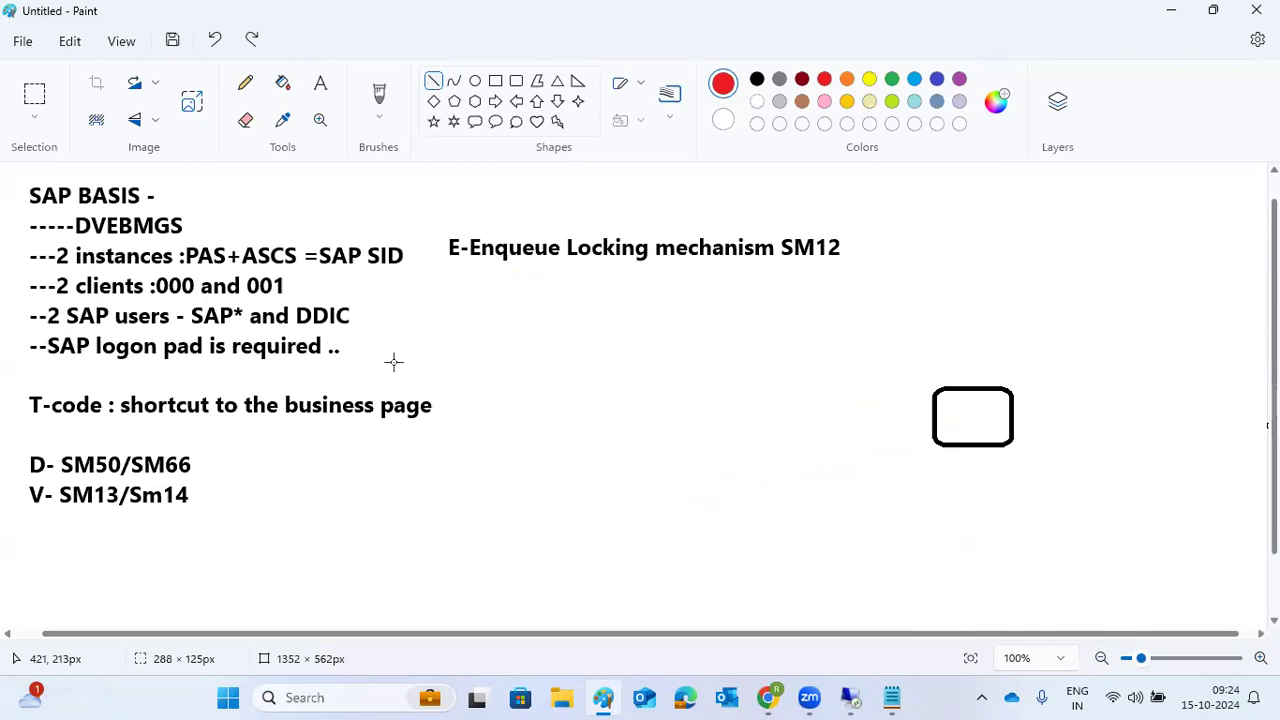
- Mark DVEBMGS with a short red line and add the red text "SM04 - check the local logged on users list" below the enqueue heading
drag(194, 218, 205, 207)
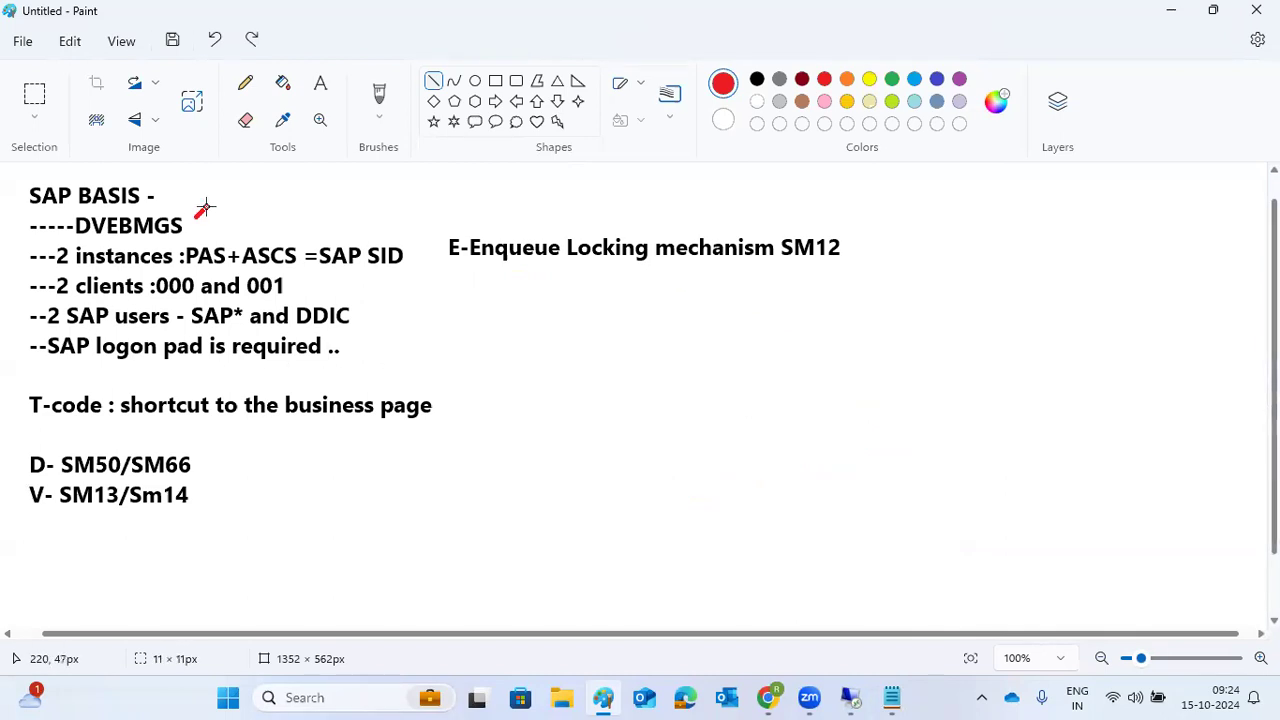
click(320, 85)
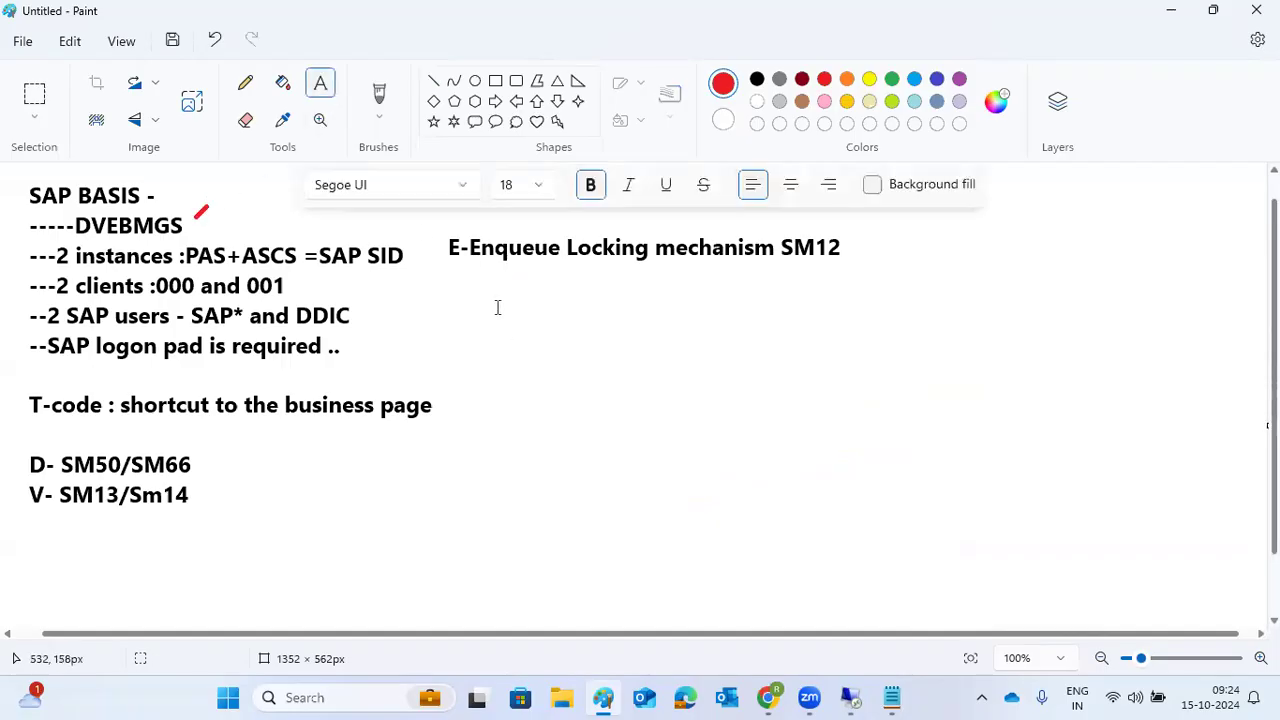
drag(479, 280, 970, 609)
text(S)
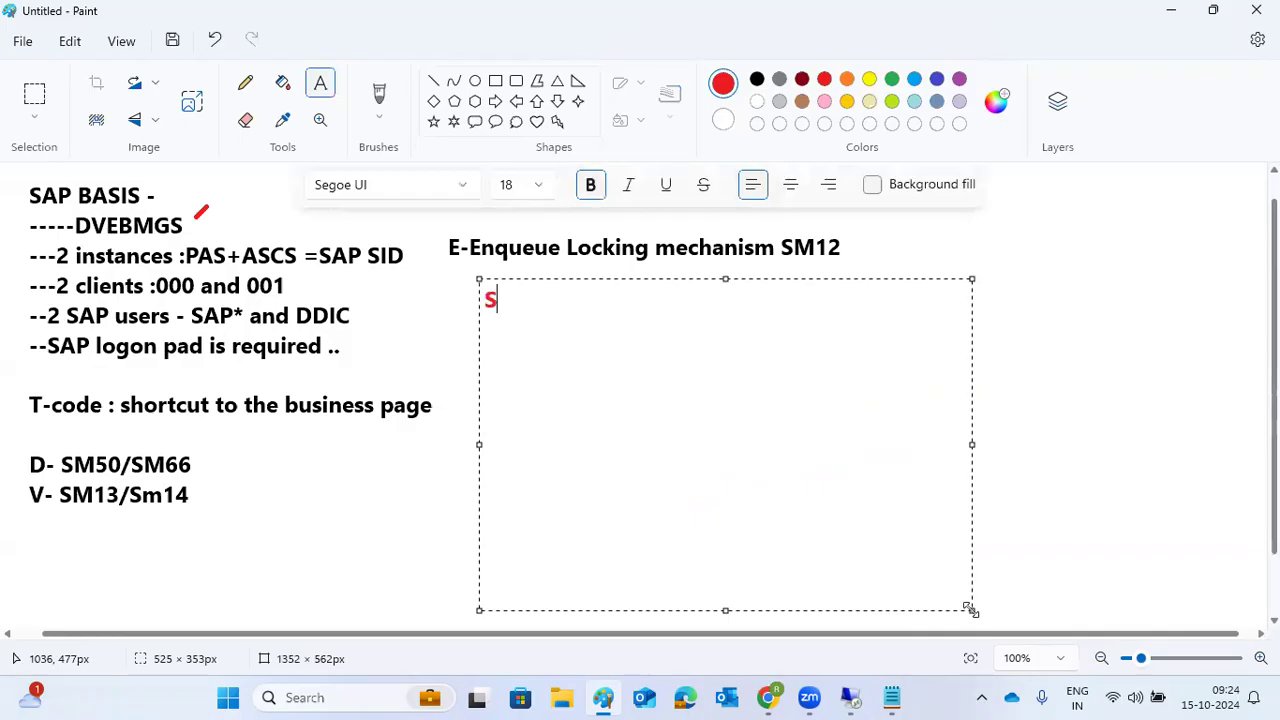
text(M04 - check the )
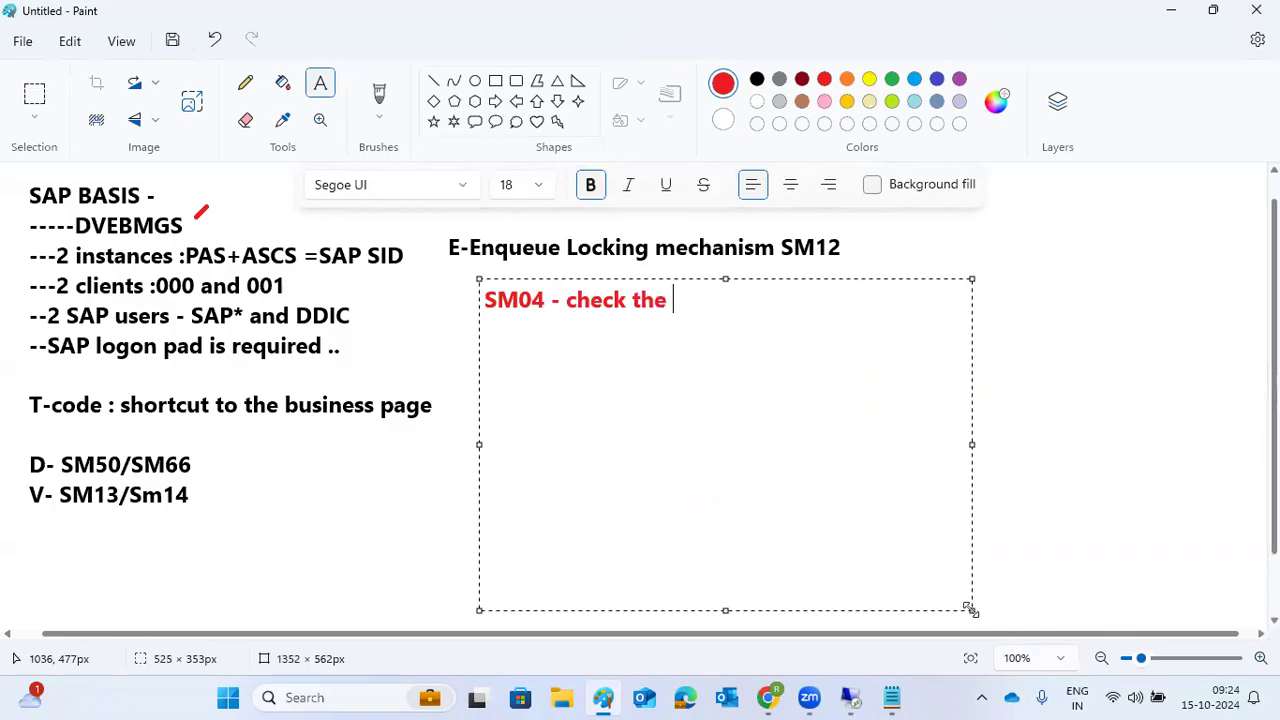
text(local lo)
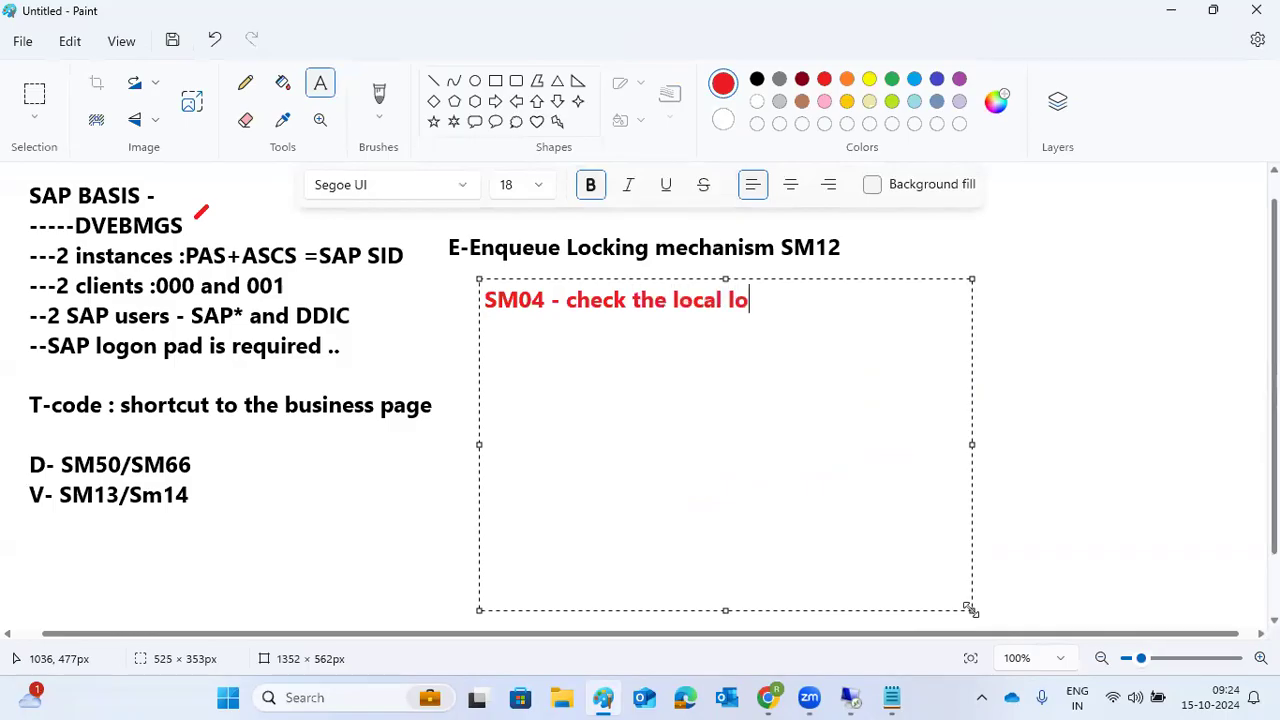
text(gged on users list)
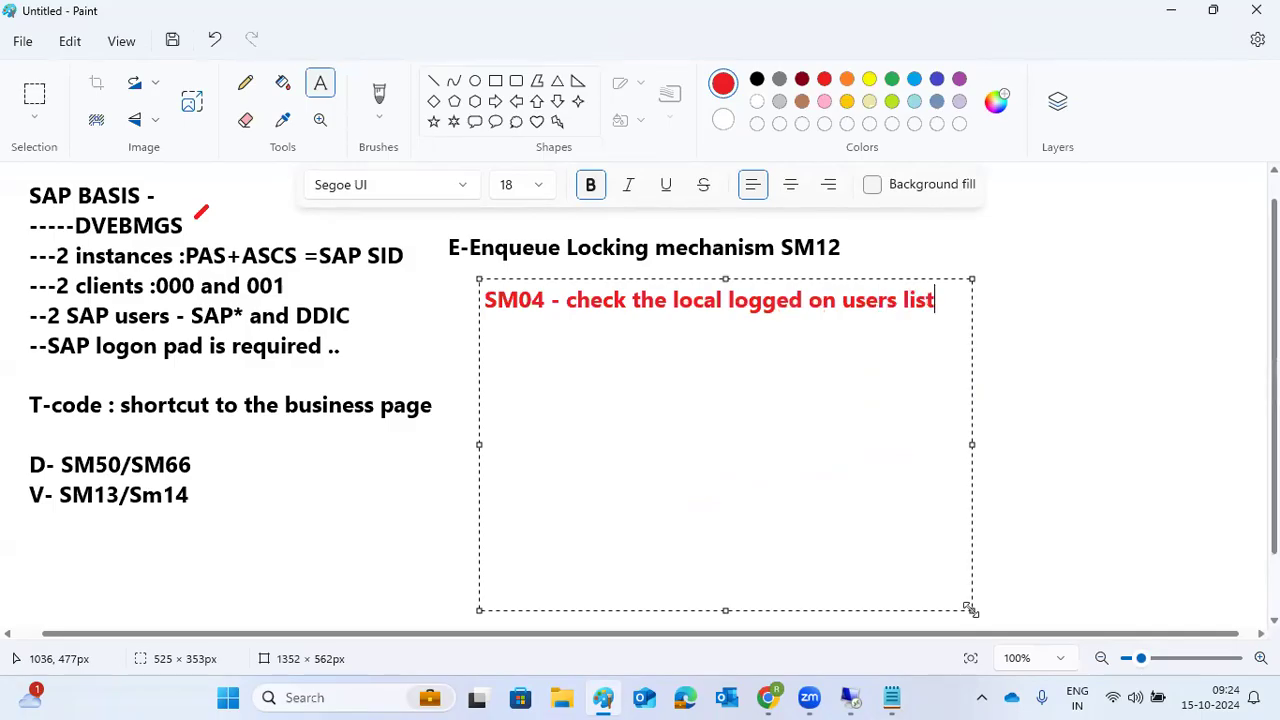
- Switch to the remote SAP session, run transaction SM04, and examine the user IDs and applications of the NW1 user sessions
mouse_move(850, 697)
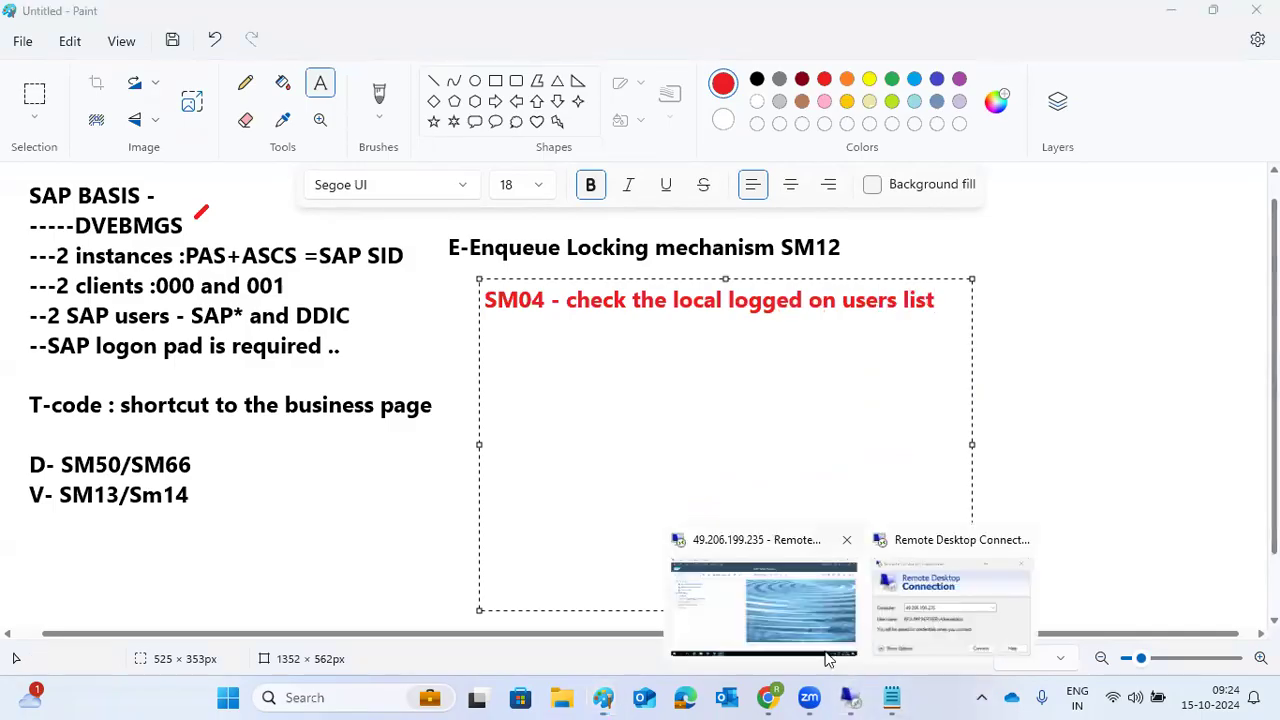
click(826, 655)
text(sm04)
key(Return)
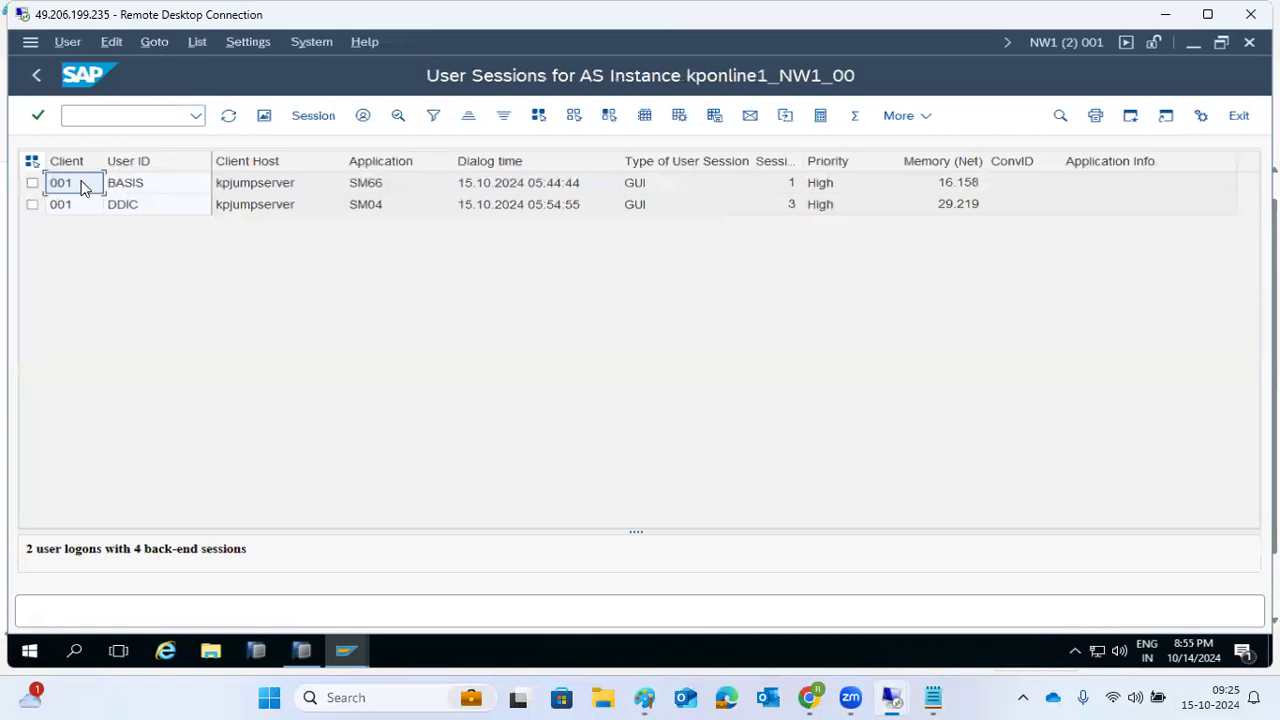
click(166, 191)
click(166, 209)
click(367, 189)
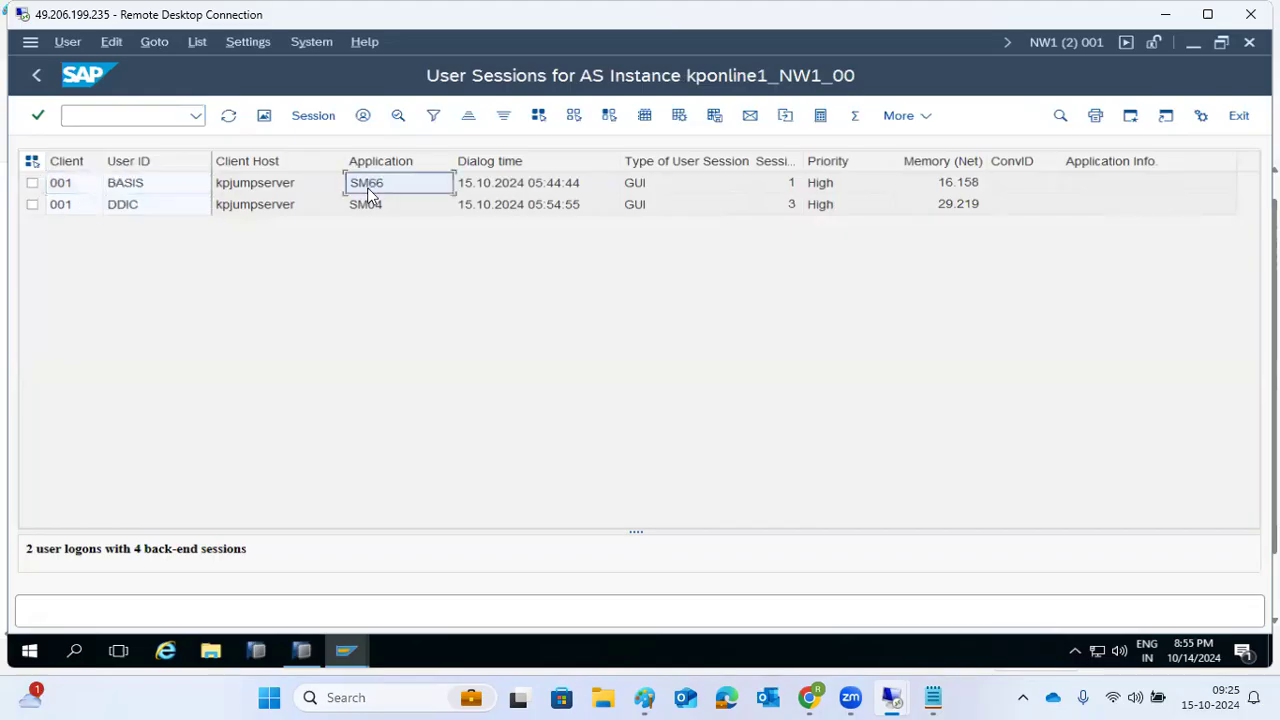
click(375, 205)
click(373, 191)
- Open the SAP ECC DEVELOPMENT connection from SAP Logon and log on to client 100 as user basis with the account password
click(346, 651)
click(64, 578)
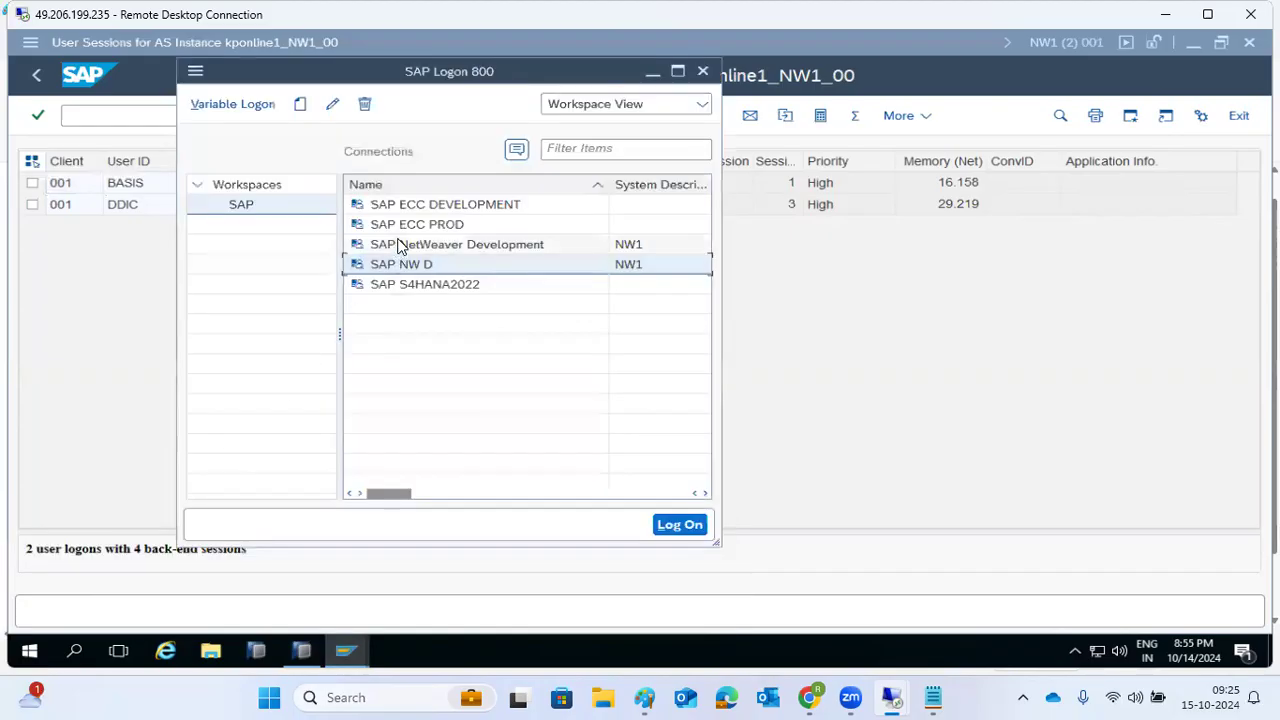
double_click(416, 210)
text(basis)
key(Tab)
text(********)
key(Return)
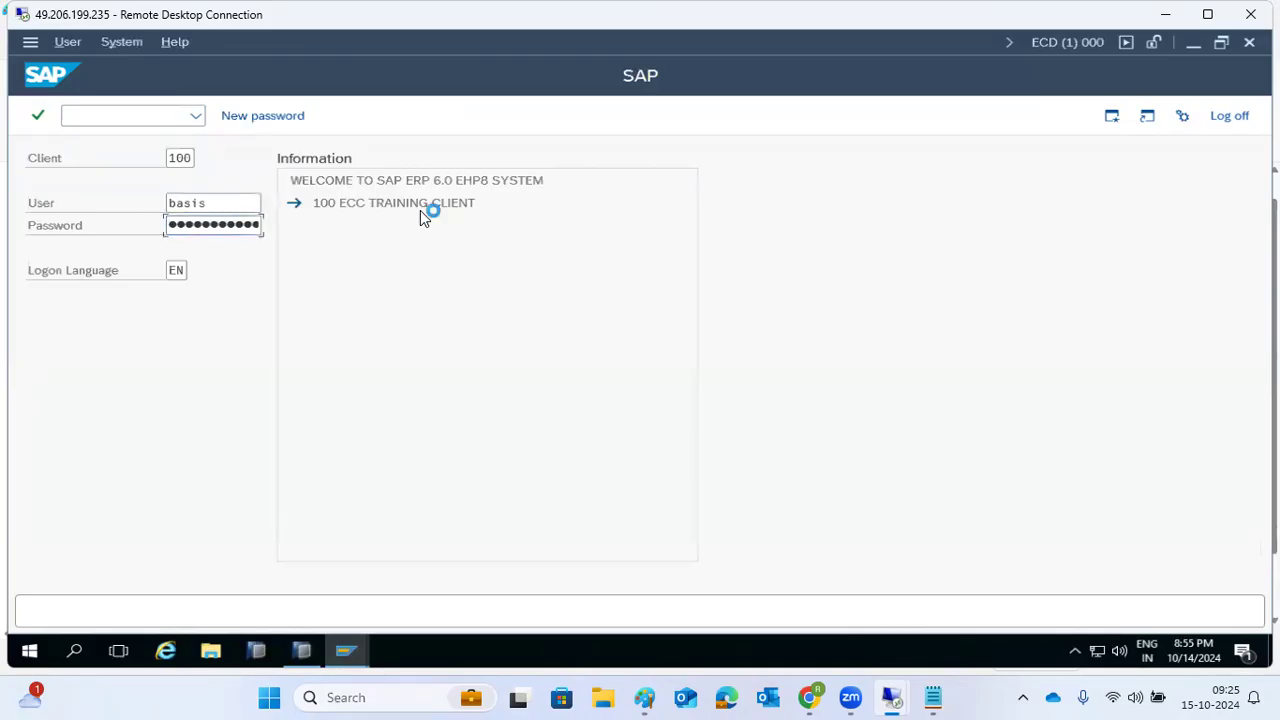
- Run transaction SM04 in the ECD system, examine the sessions' applications and dialog times, and refresh the list
text(sm04)
key(Return)
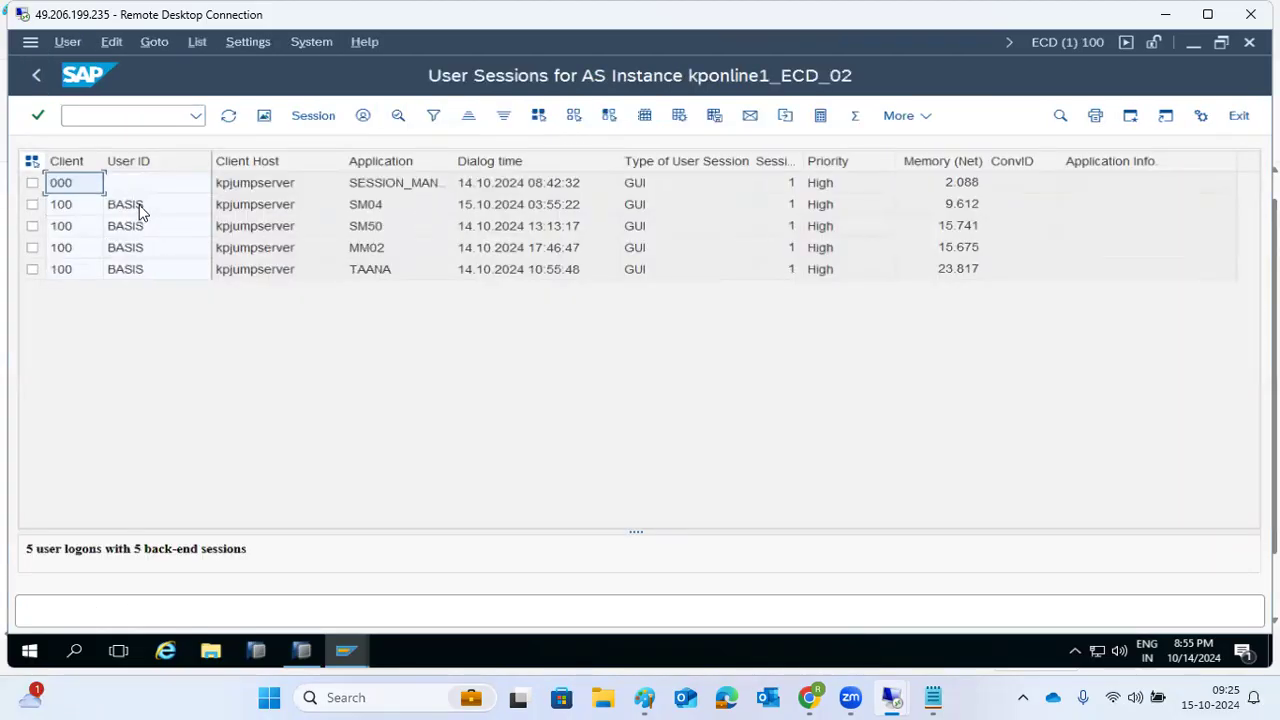
click(382, 208)
click(383, 229)
click(384, 250)
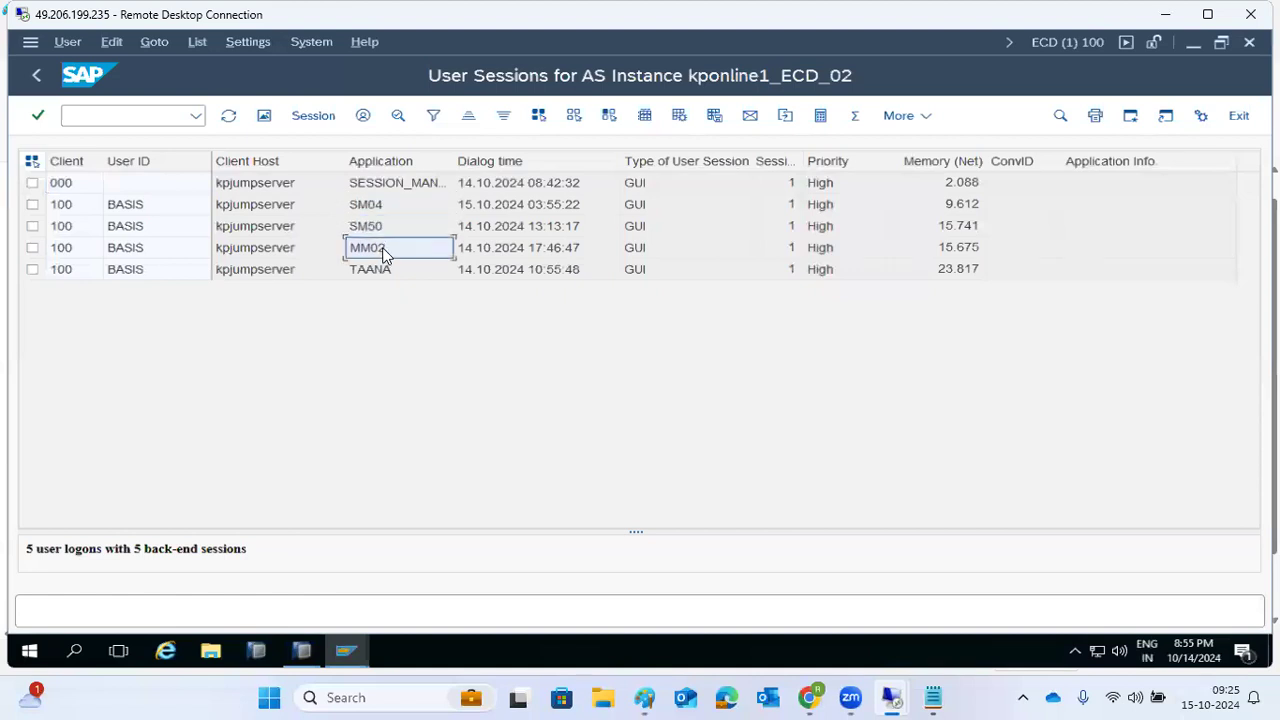
click(389, 270)
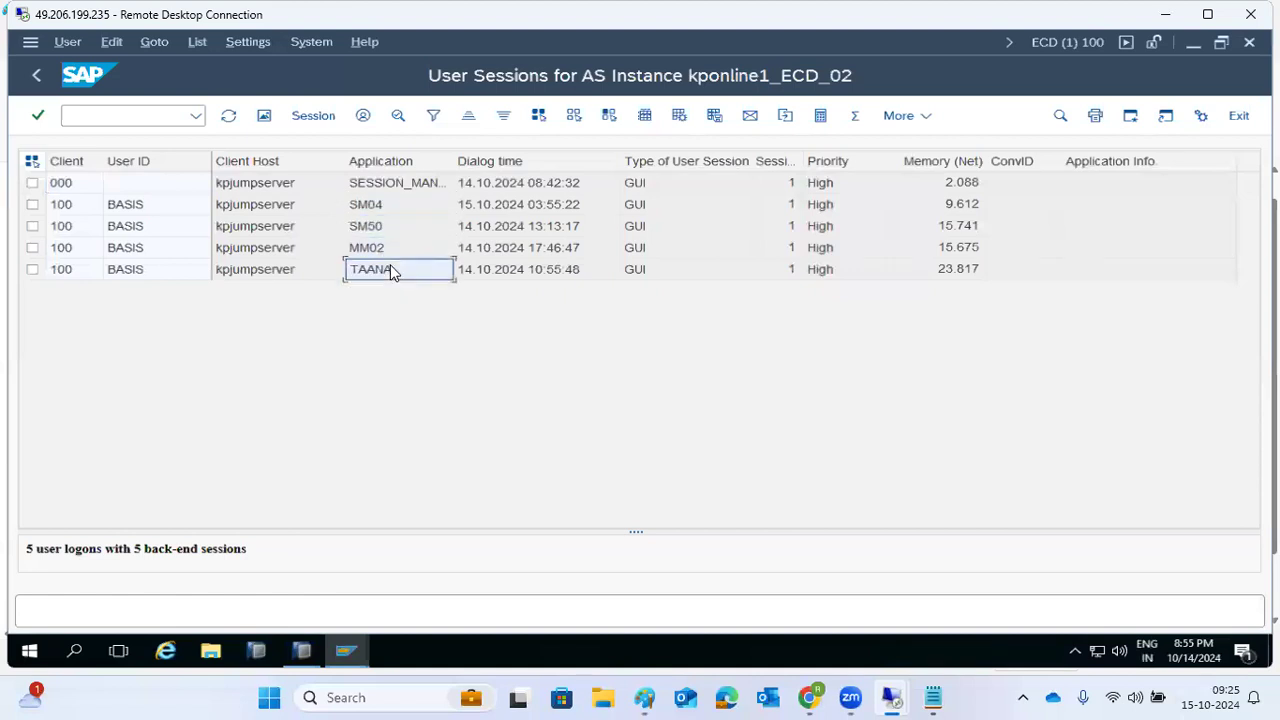
click(513, 272)
click(503, 212)
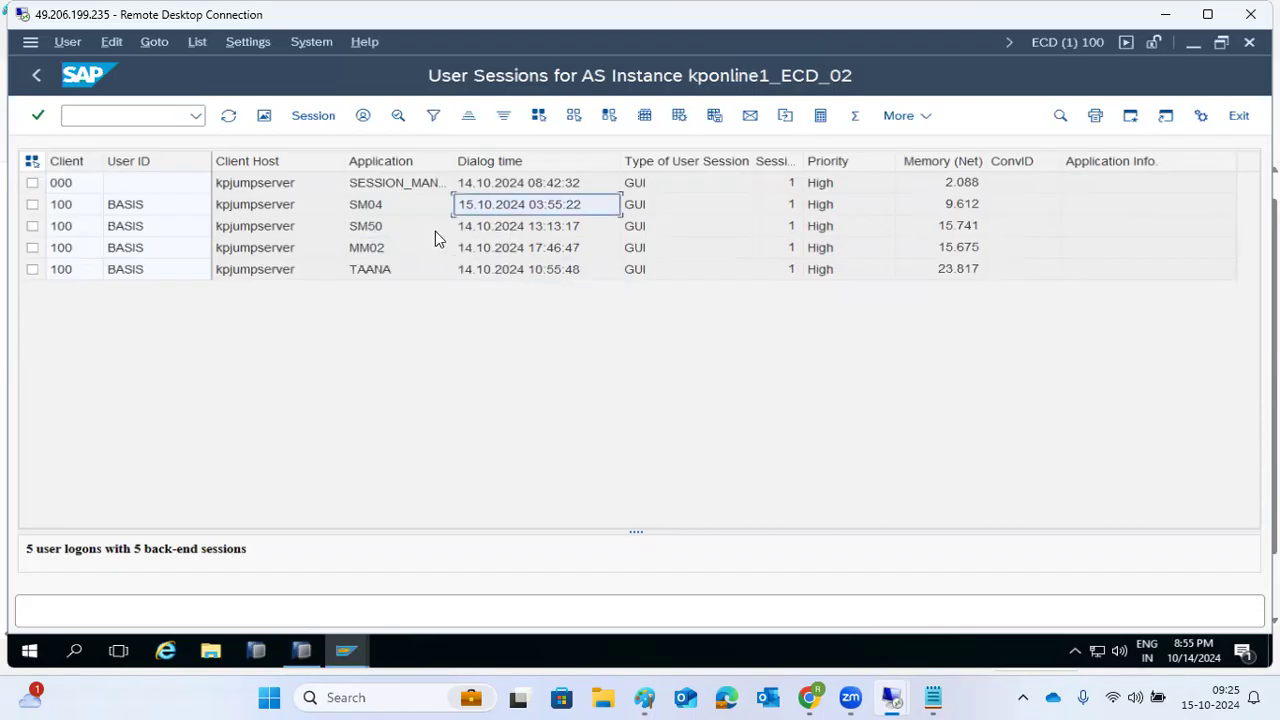
click(228, 116)
- Switch back to the NW1 user sessions list and refresh it to check the current sessions
mouse_move(345, 660)
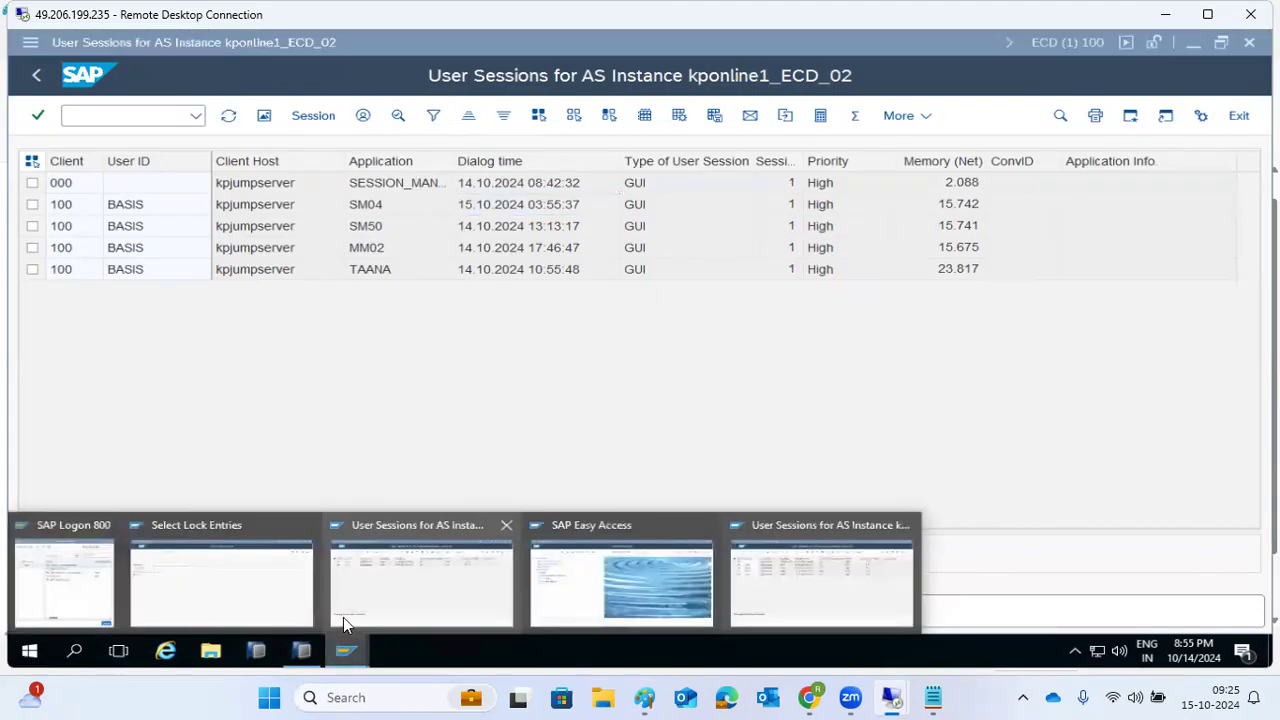
click(345, 615)
click(228, 116)
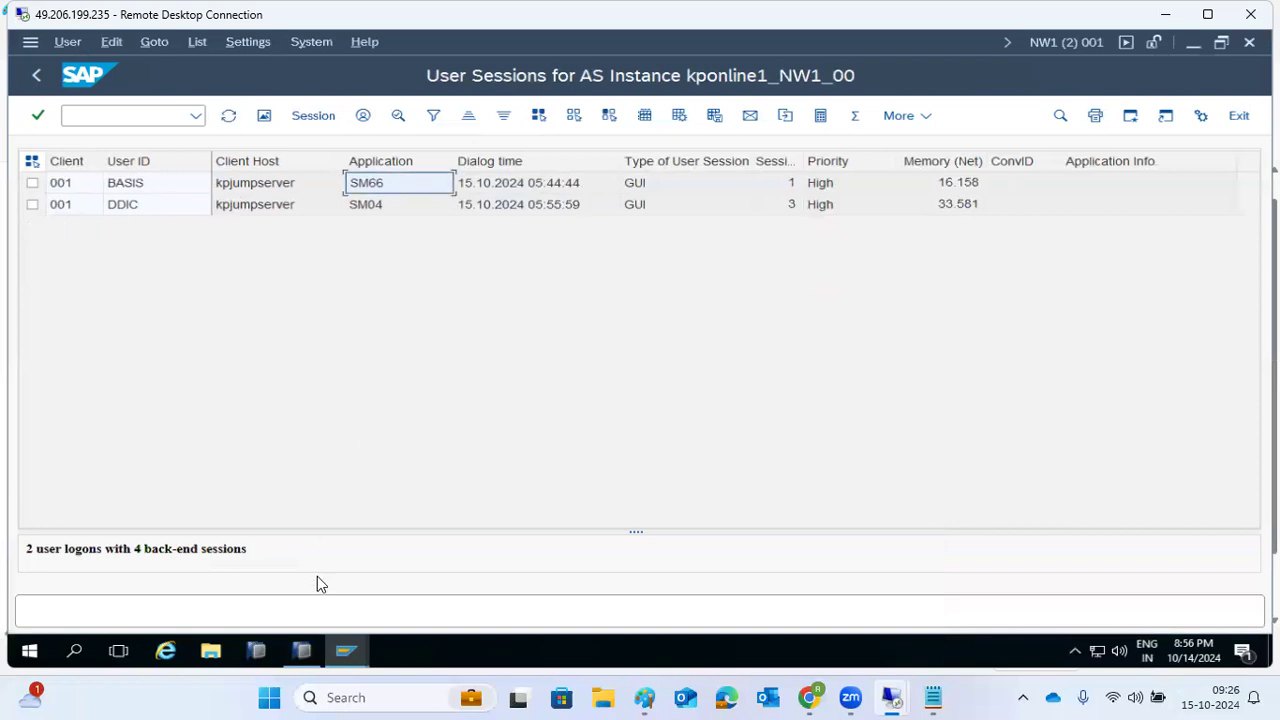
click(345, 652)
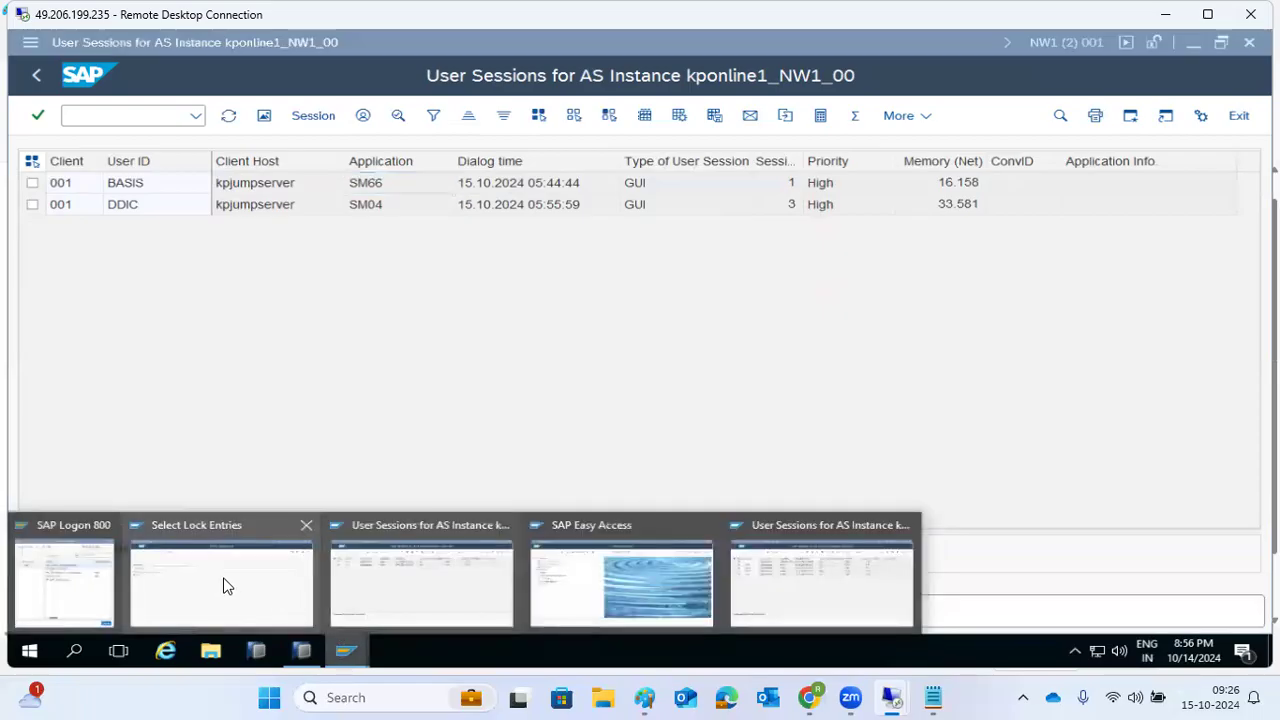
click(420, 587)
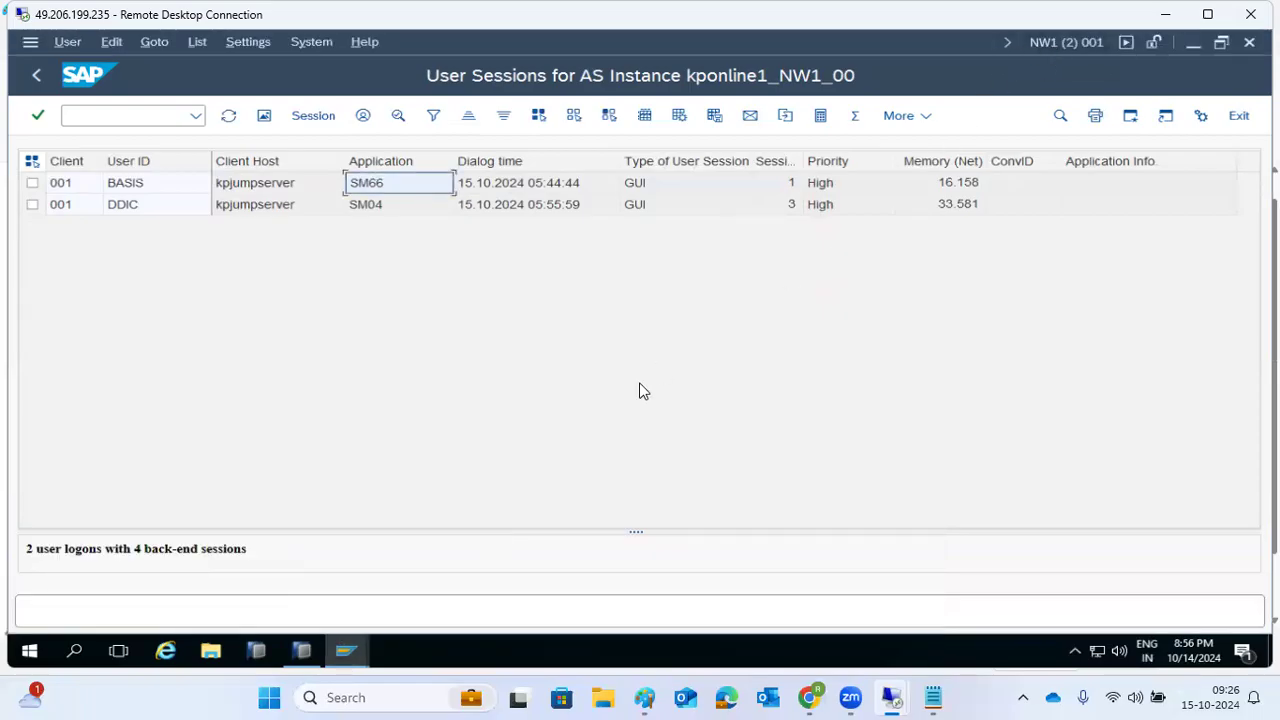
- Start transaction SPRO in the third NW1 session from SAP Easy Access
click(346, 650)
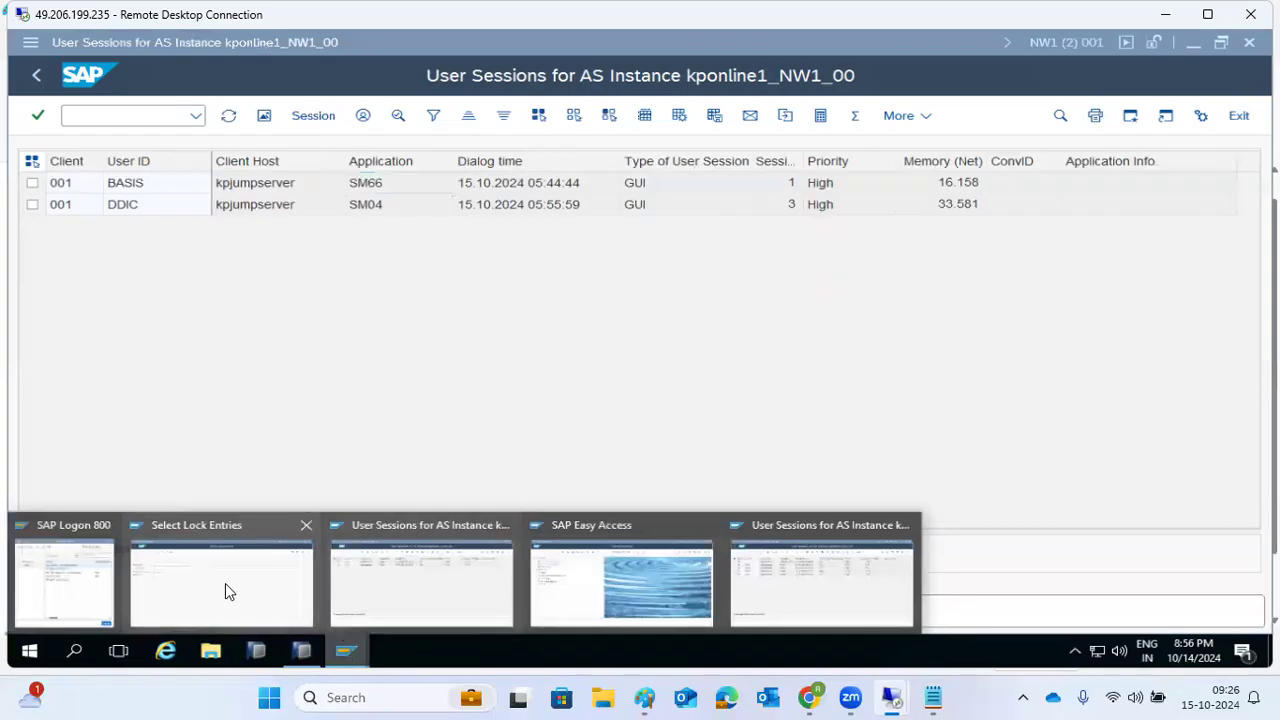
click(636, 588)
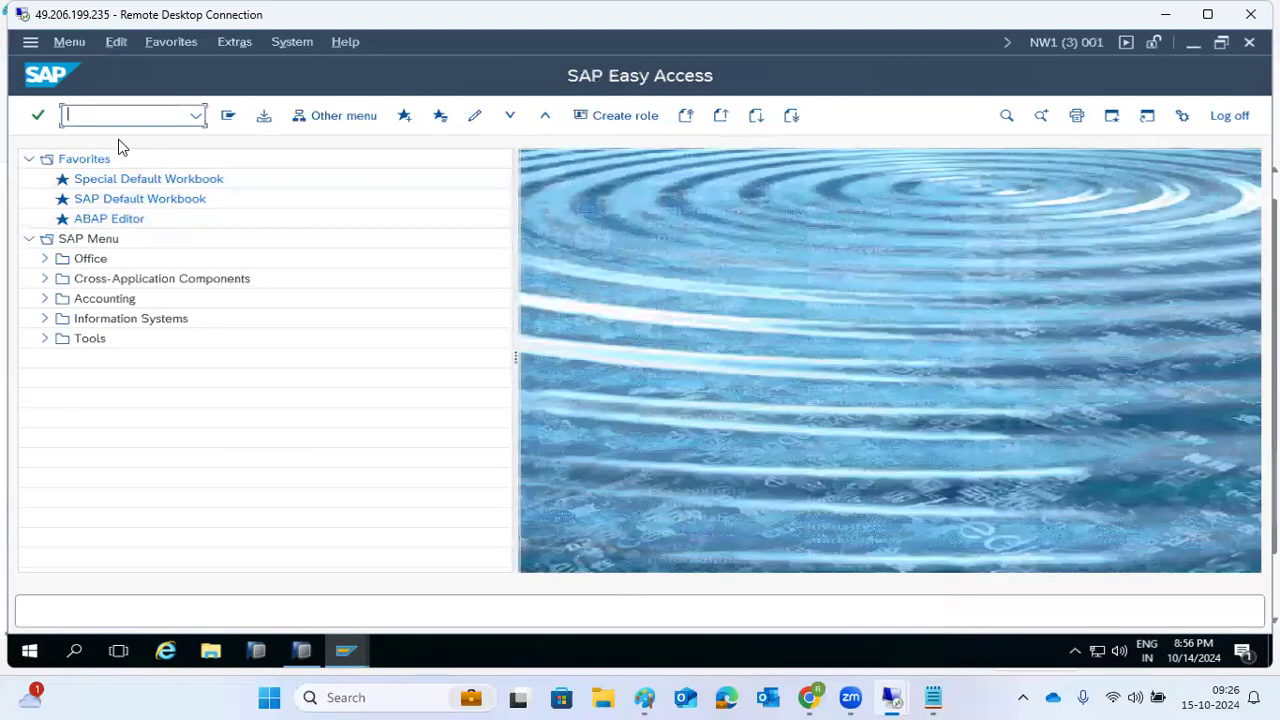
text(spro)
key(Return)
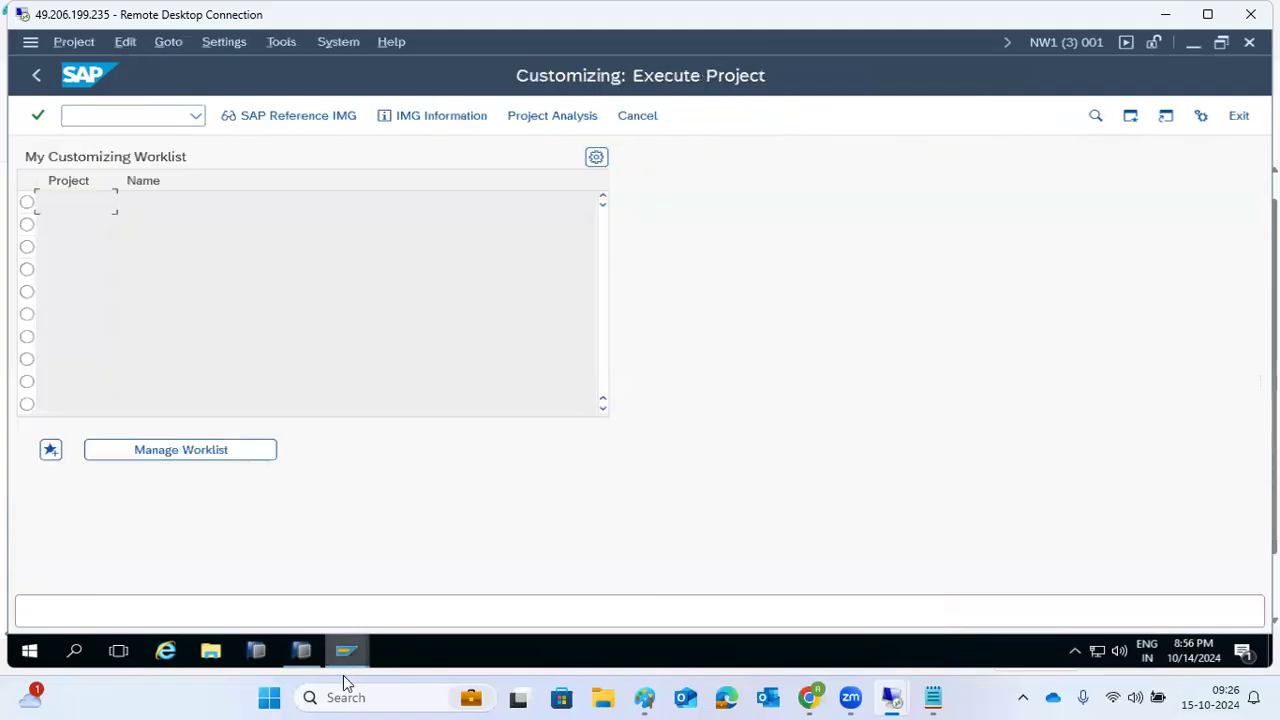
- Refresh the NW1 user sessions list in the second session and switch to the Select Lock Entries session
mouse_move(346, 655)
click(343, 610)
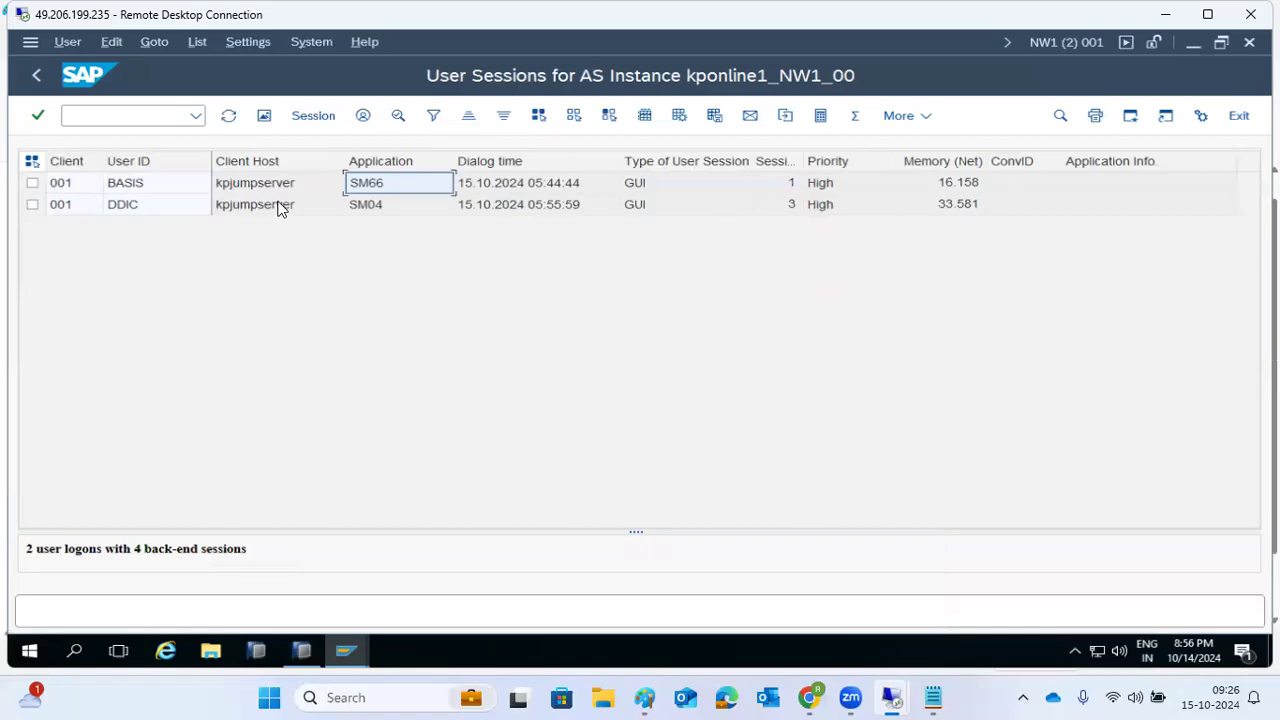
click(224, 119)
click(349, 651)
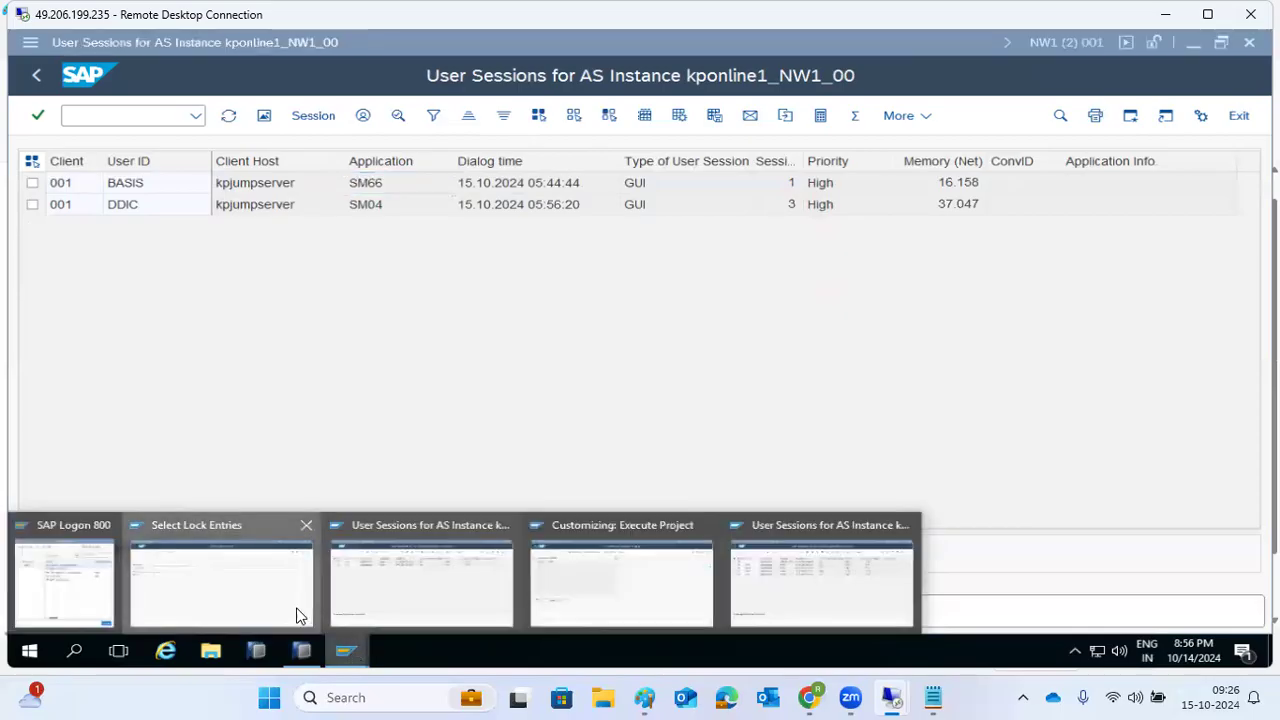
click(294, 611)
click(349, 651)
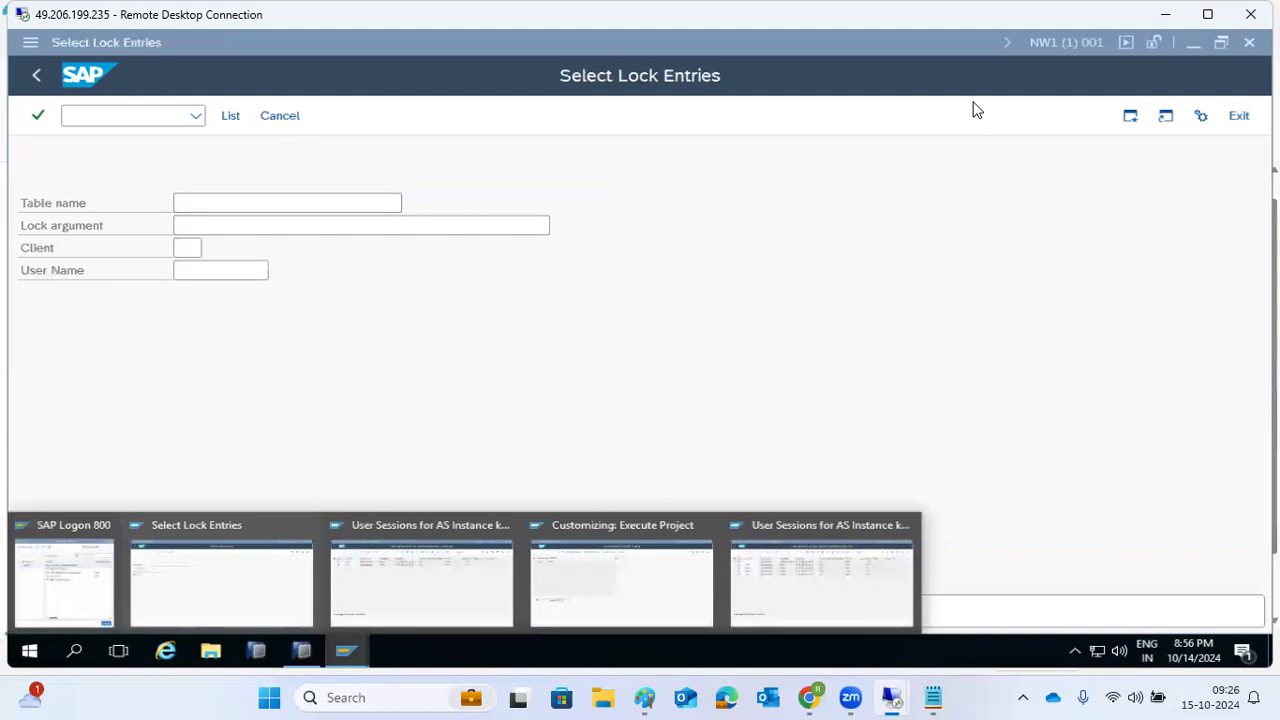
- Switch to Paint and add the line "AL08 - system wide logged on users list .." below the SM04 note
click(1165, 14)
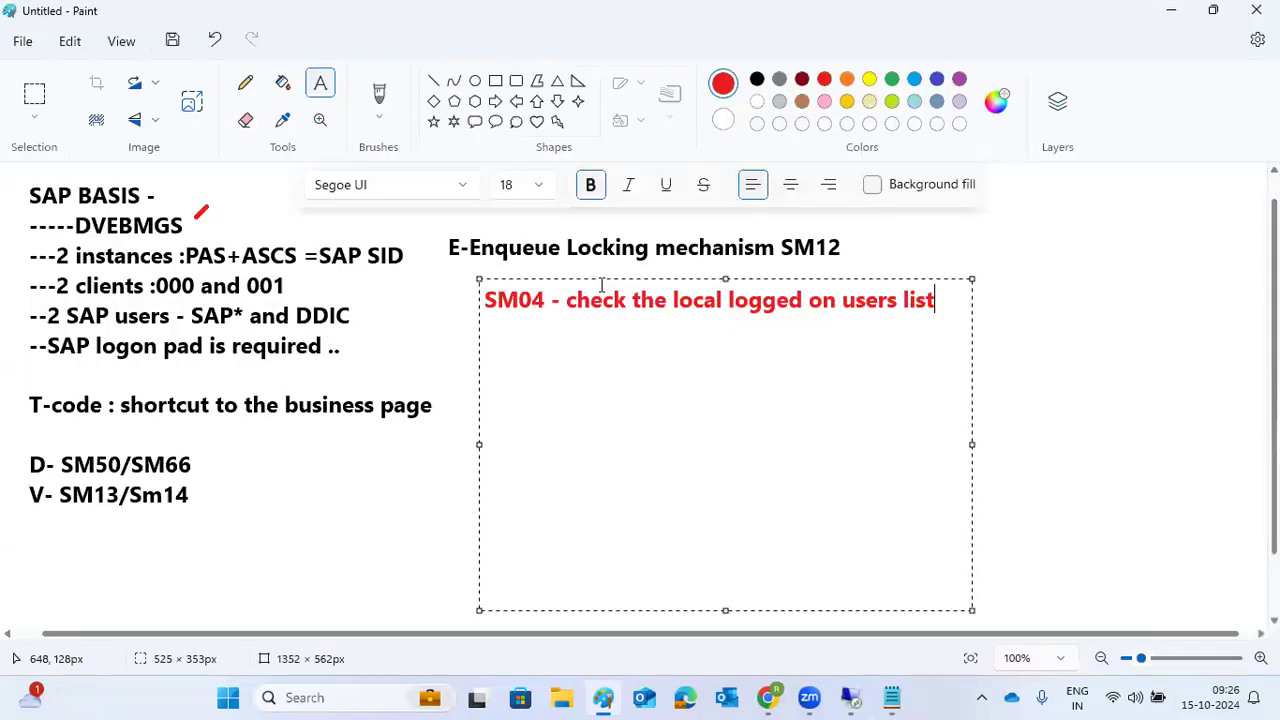
text(AL08 - )
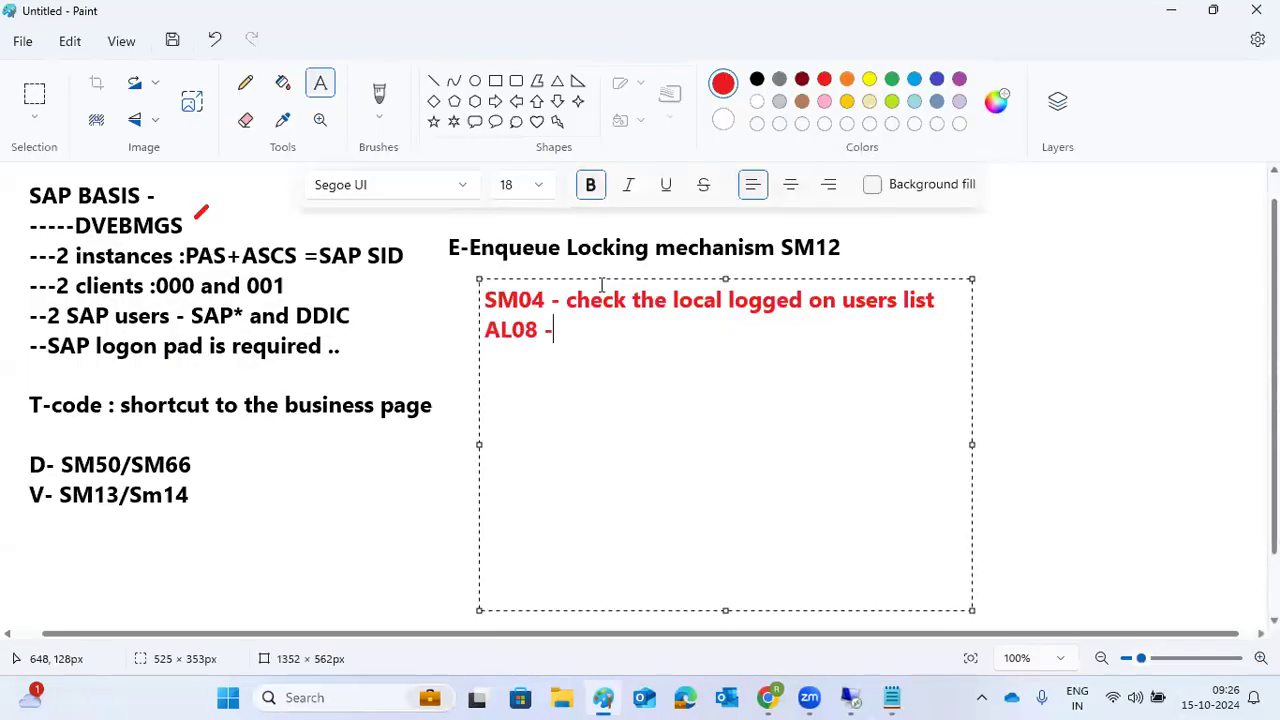
text(all)
key(BackSpace)
key(BackSpace)
key(BackSpace)
text(logged)
key(BackSpace)
key(BackSpace)
key(BackSpace)
key(BackSpace)
key(BackSpace)
key(BackSpace)
text(system wide )
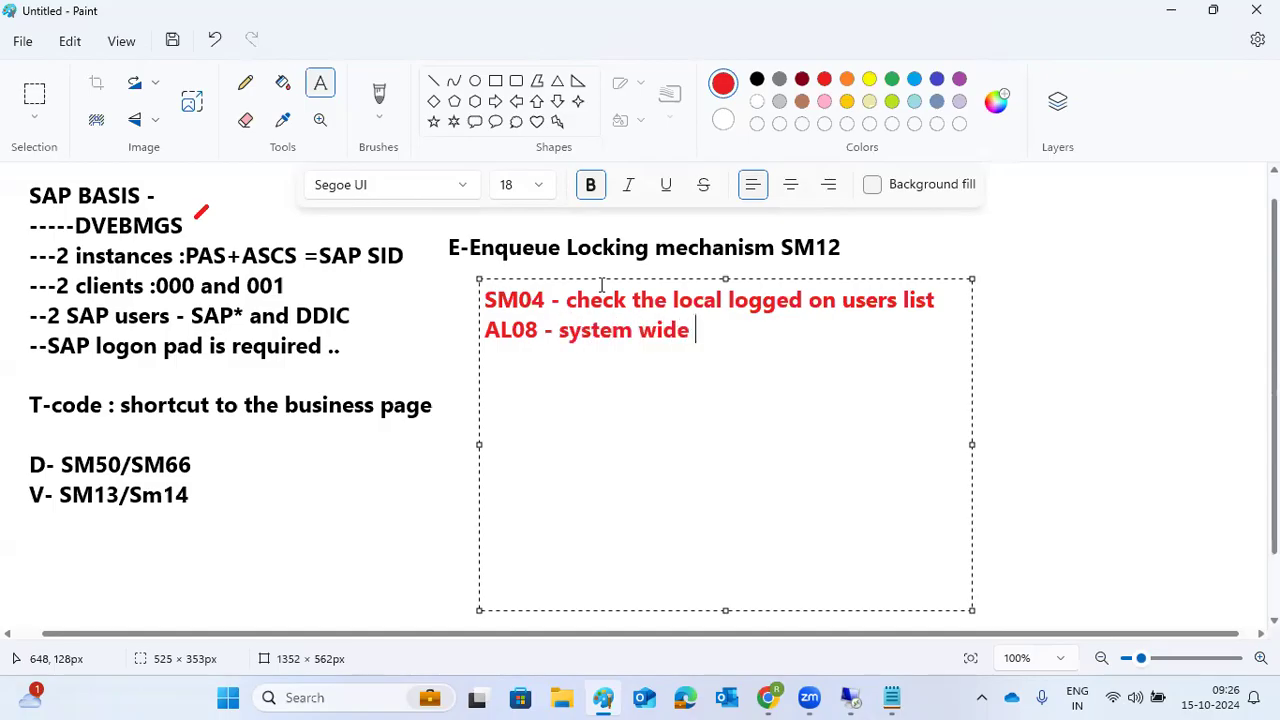
text(logged on use)
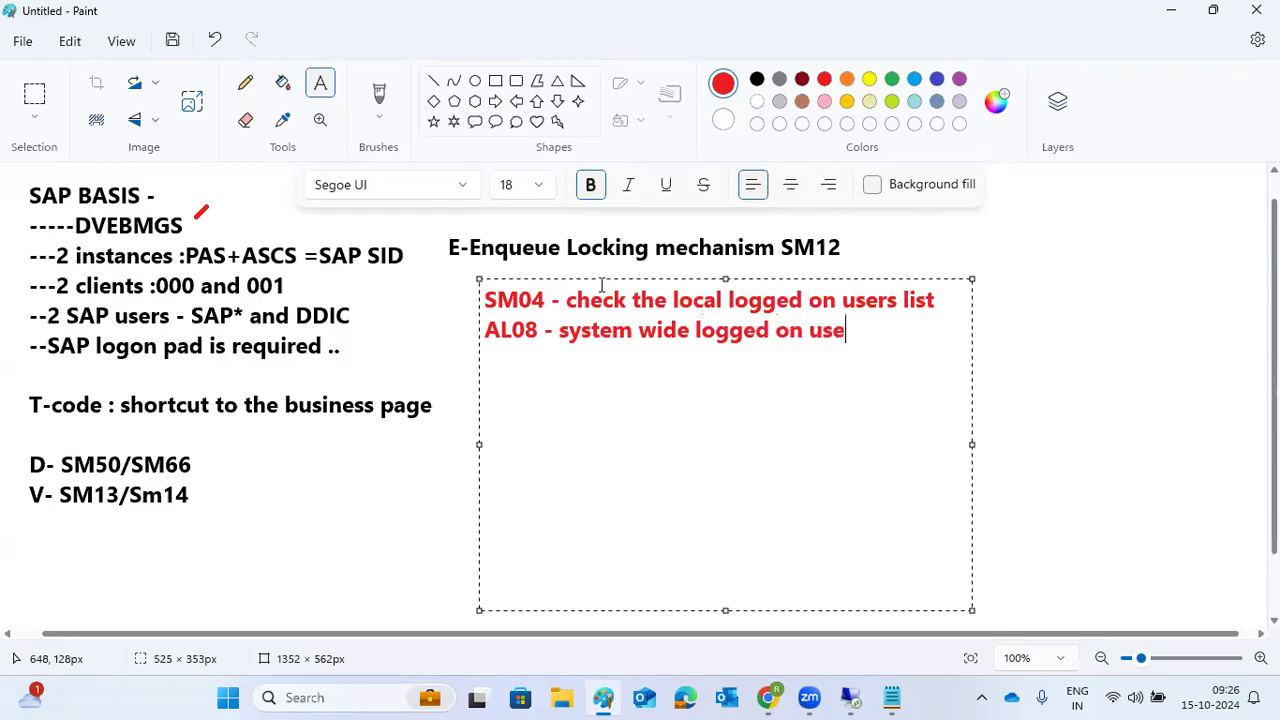
text(rs list ..)
- Return to the first NW1 session, run transaction AL08, examine DDIC's session count, and go back to SAP Easy Access
mouse_move(851, 697)
click(764, 600)
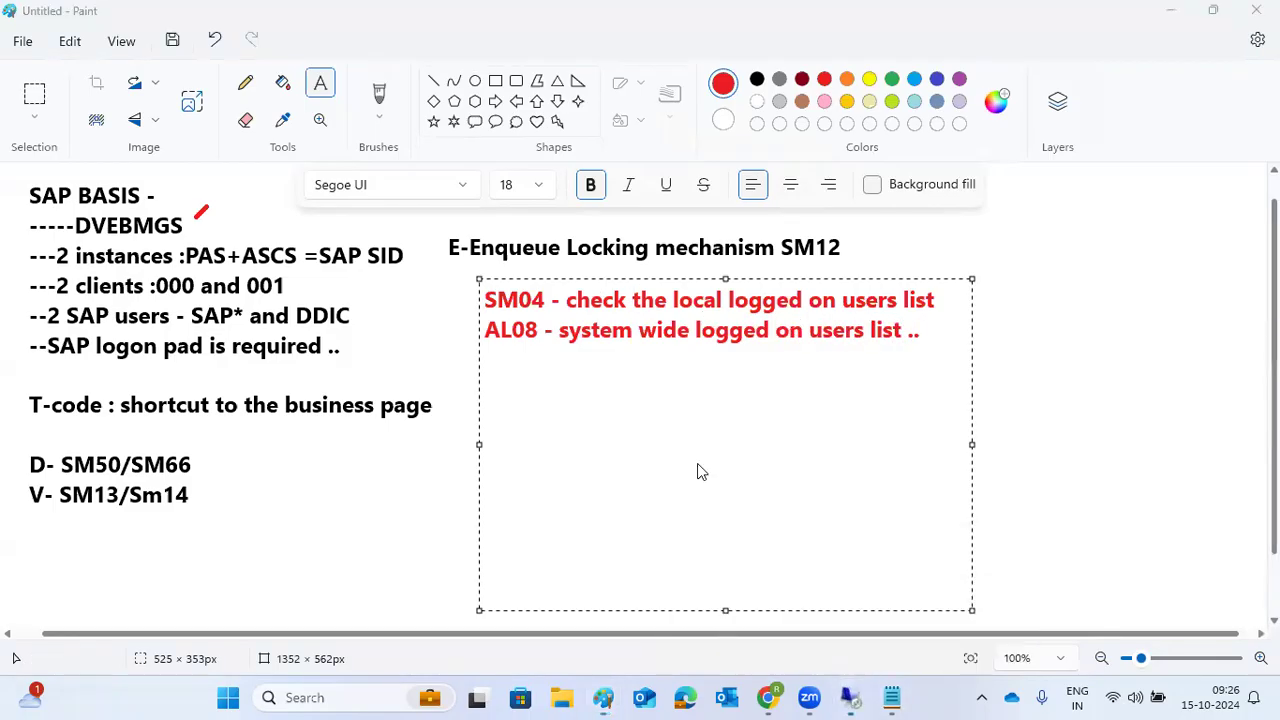
text(/nsm12)
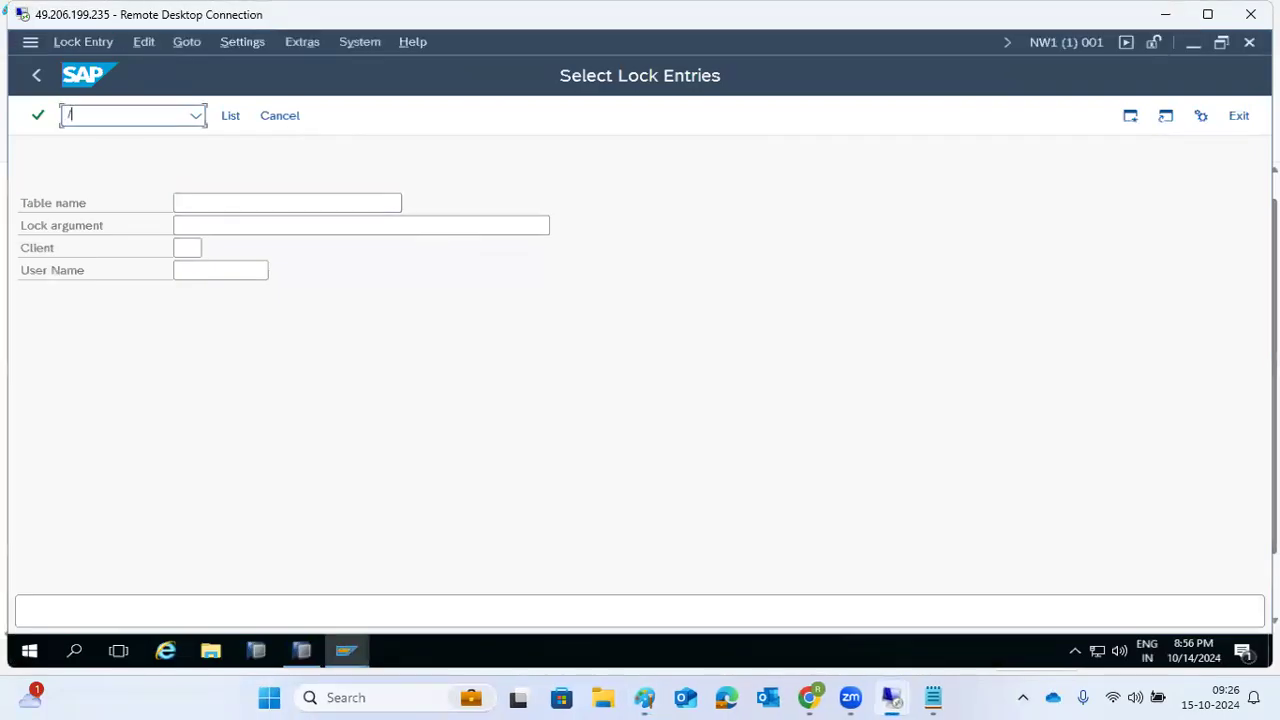
key(Return)
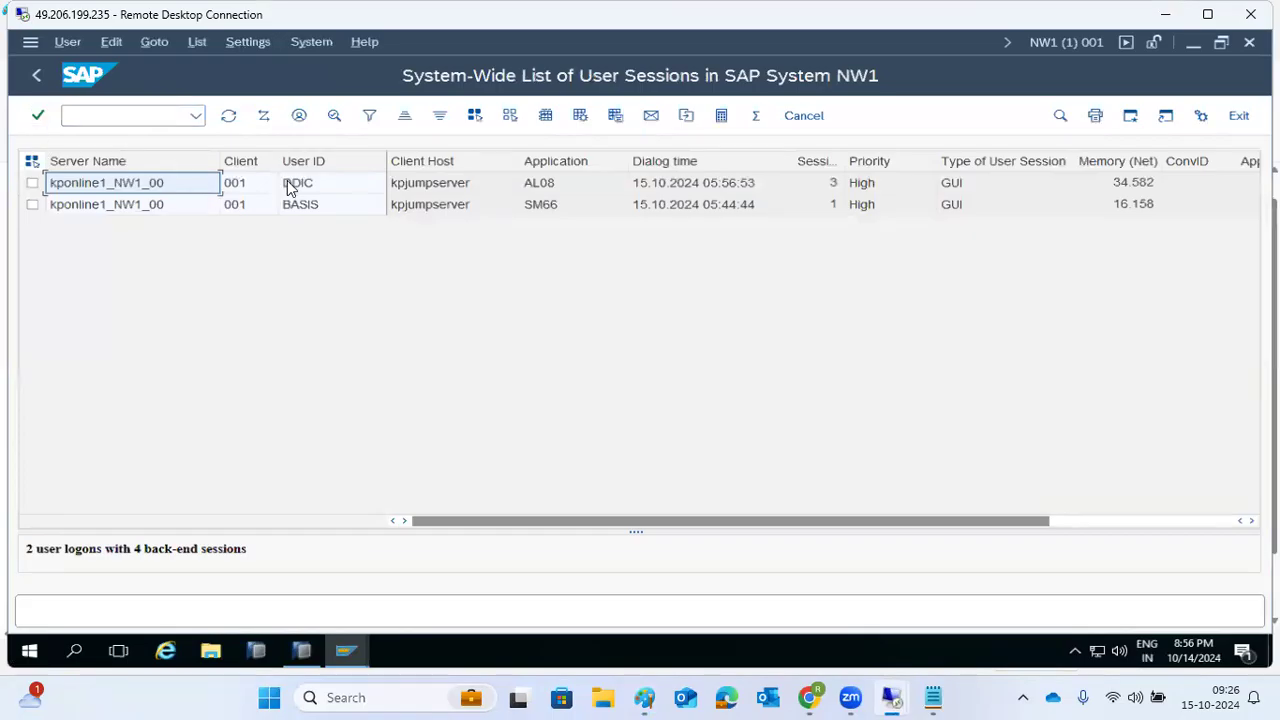
click(828, 186)
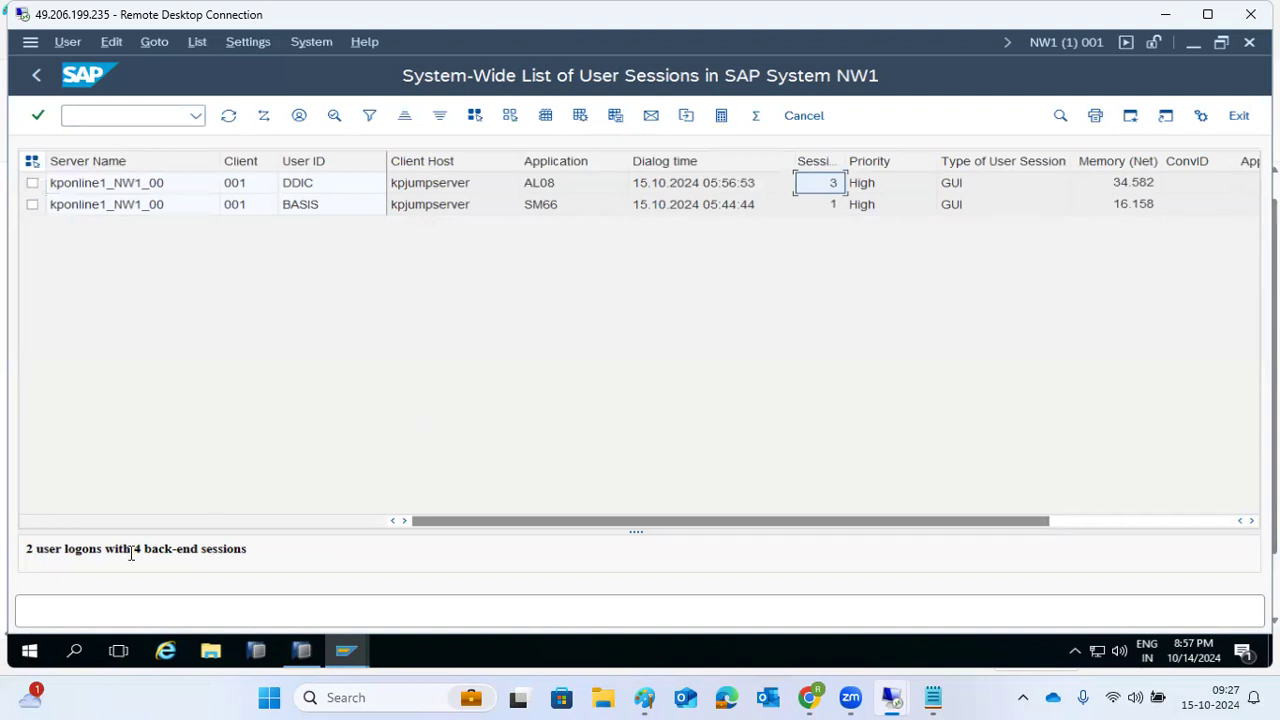
click(32, 183)
click(38, 76)
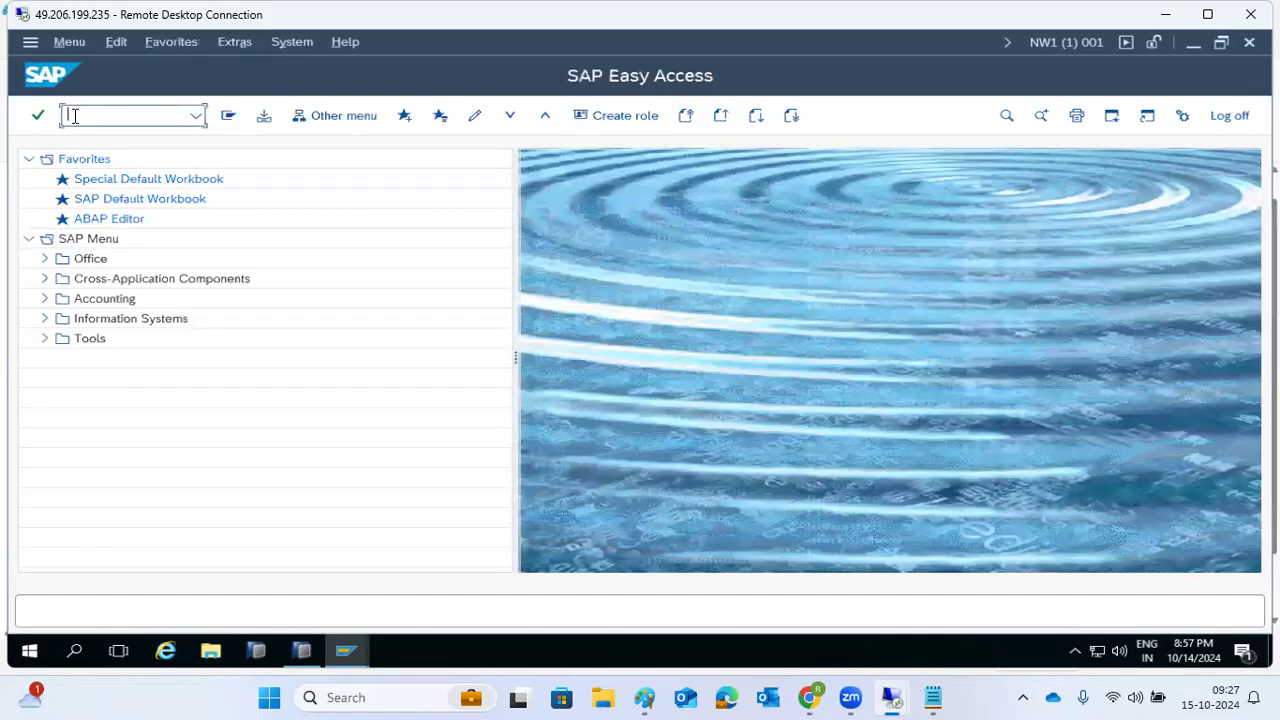
- Run transaction SM04 and open the back-end sessions of user DDIC
text(sm04)
key(Return)
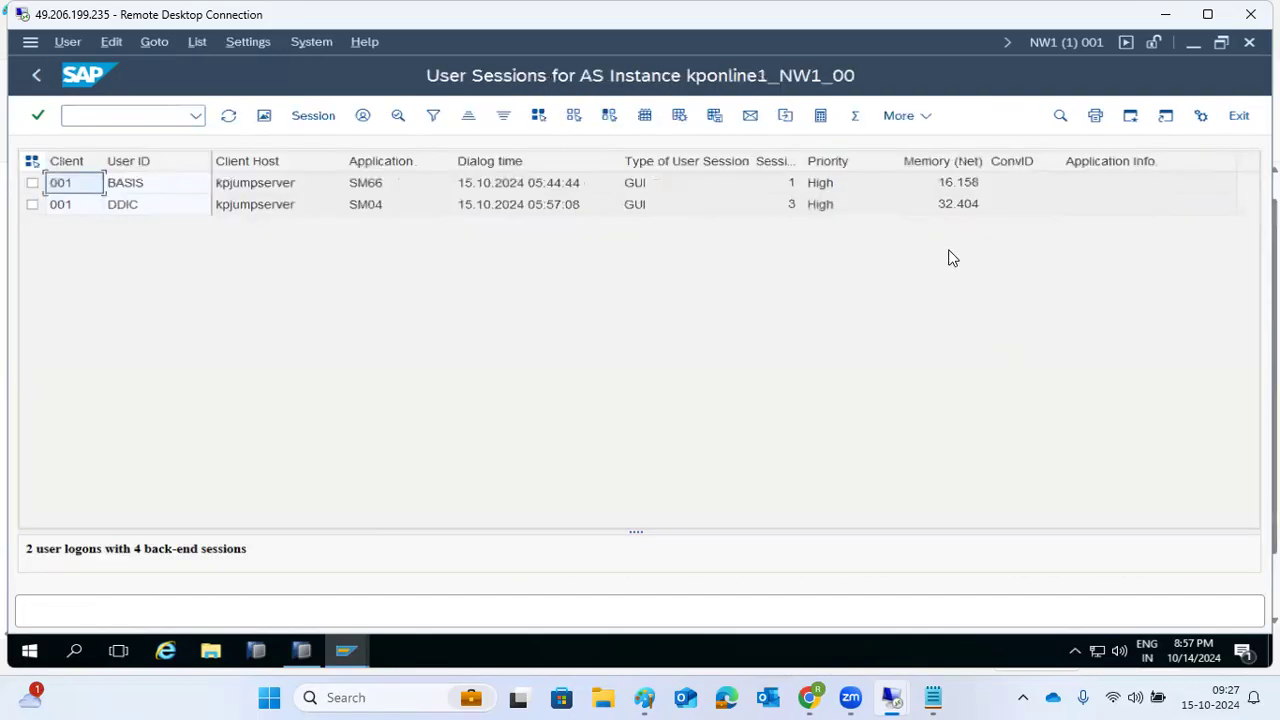
click(30, 208)
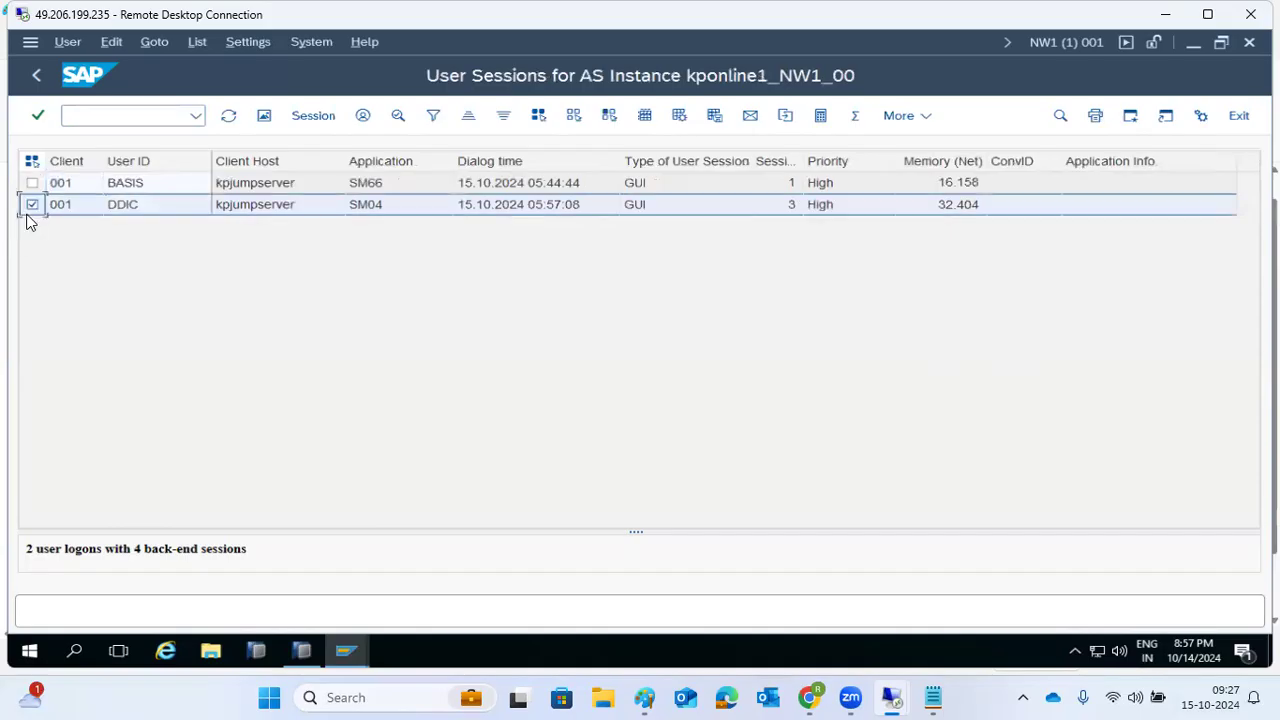
click(296, 118)
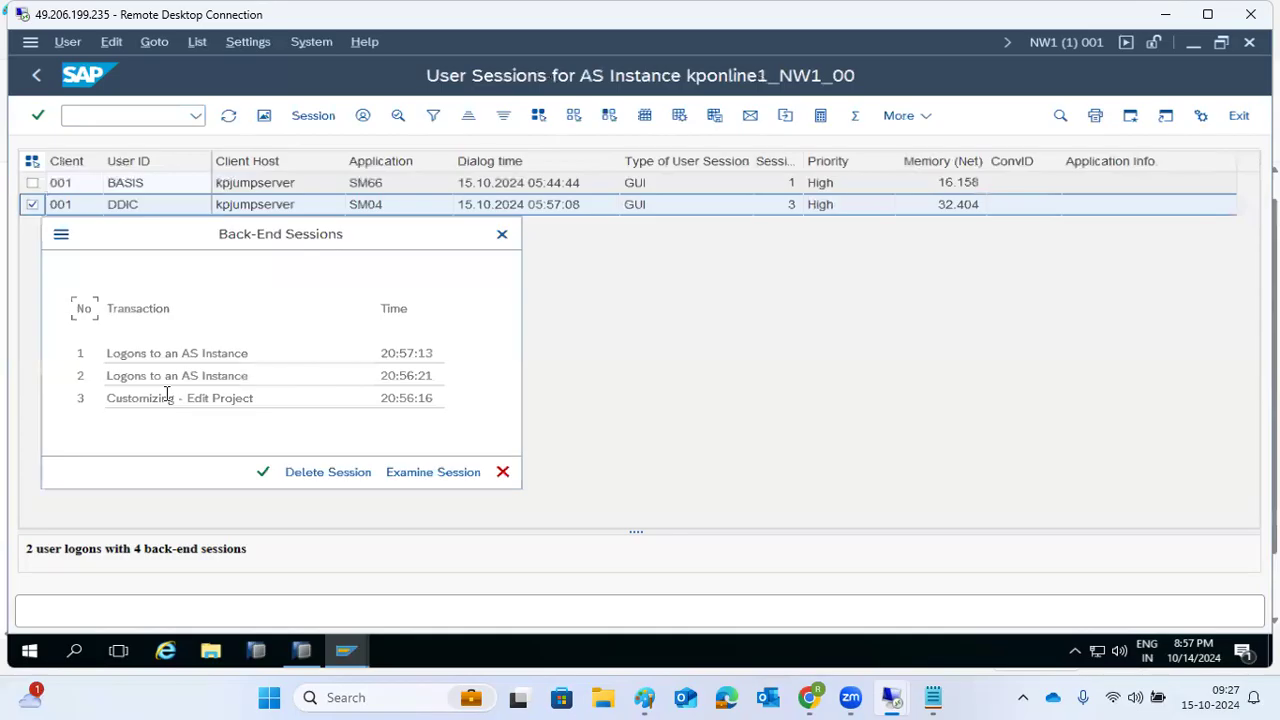
- Delete DDIC's "Customizing - Edit Project" back-end session, refresh the user sessions list, and check the open SAP windows
click(347, 668)
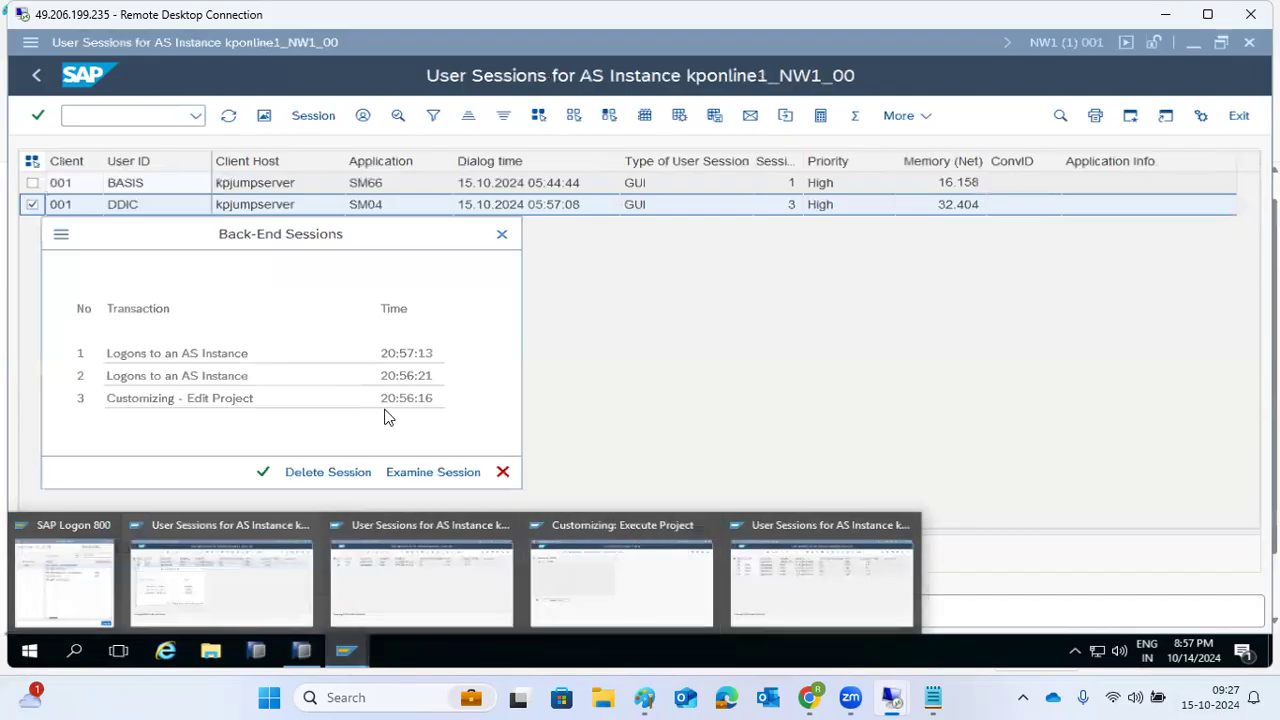
click(236, 398)
click(303, 478)
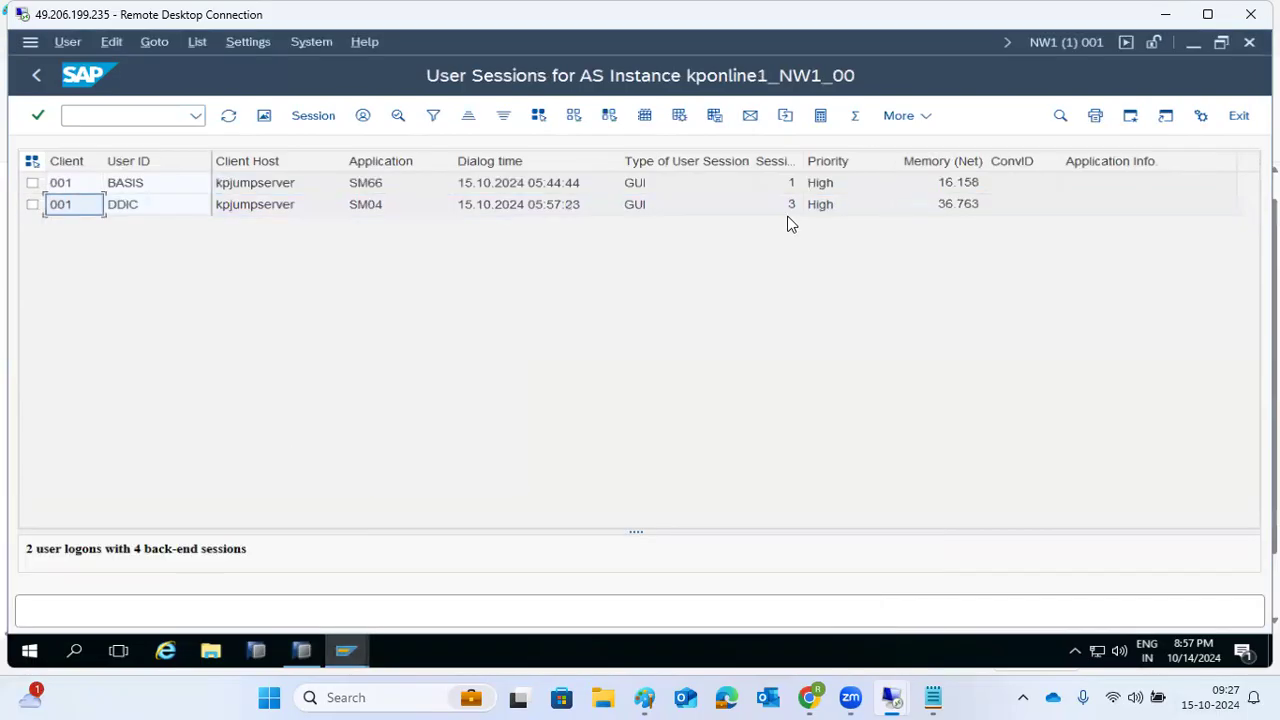
click(227, 117)
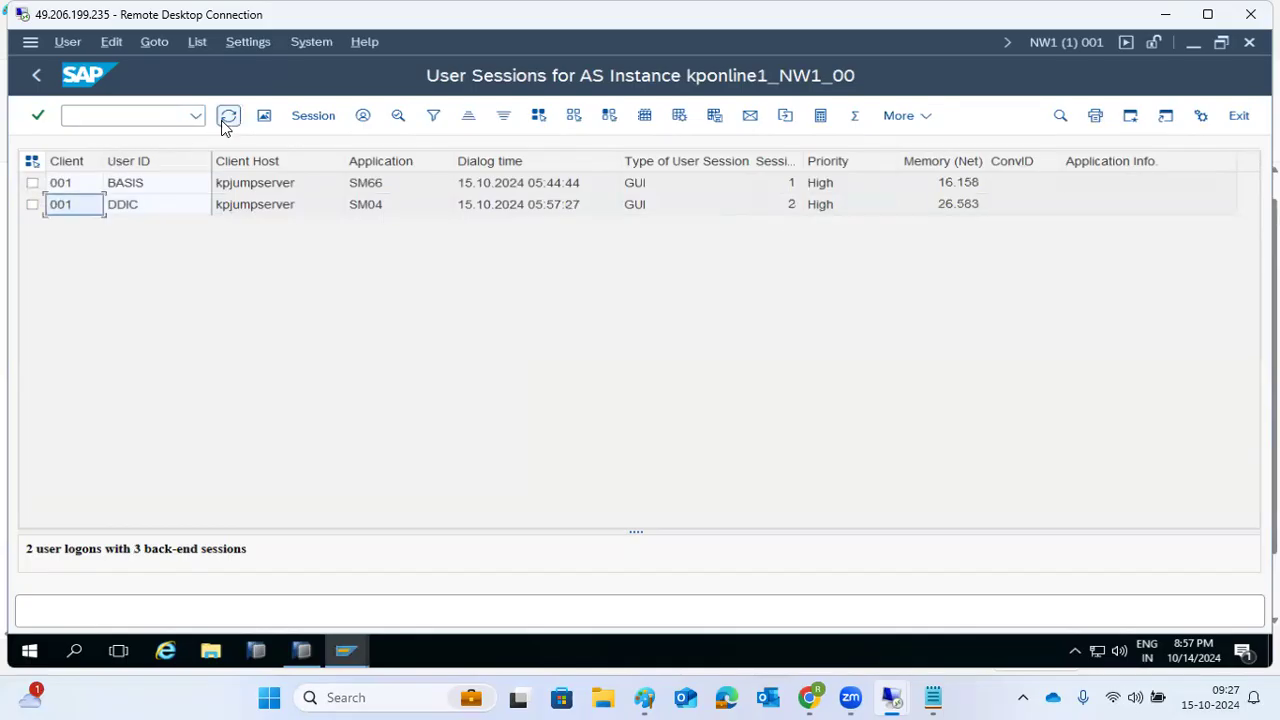
click(345, 651)
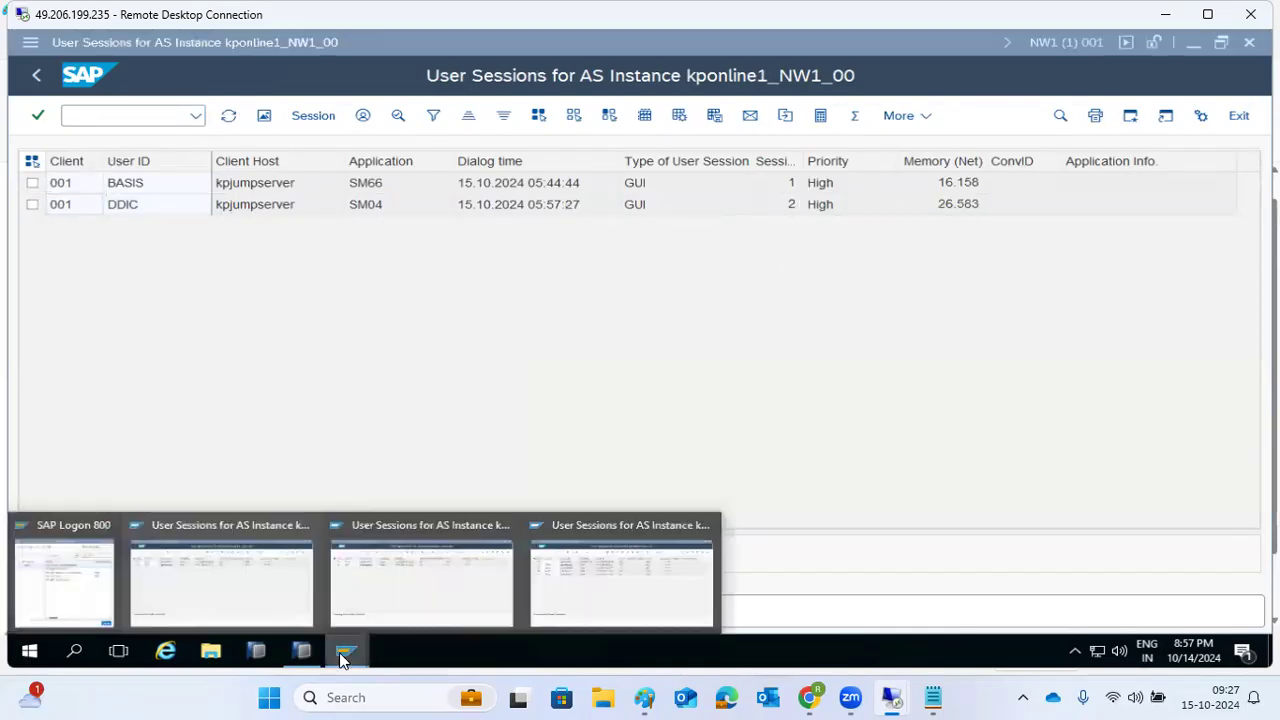
- Select user DDIC again and examine its remaining back-end sessions
click(143, 207)
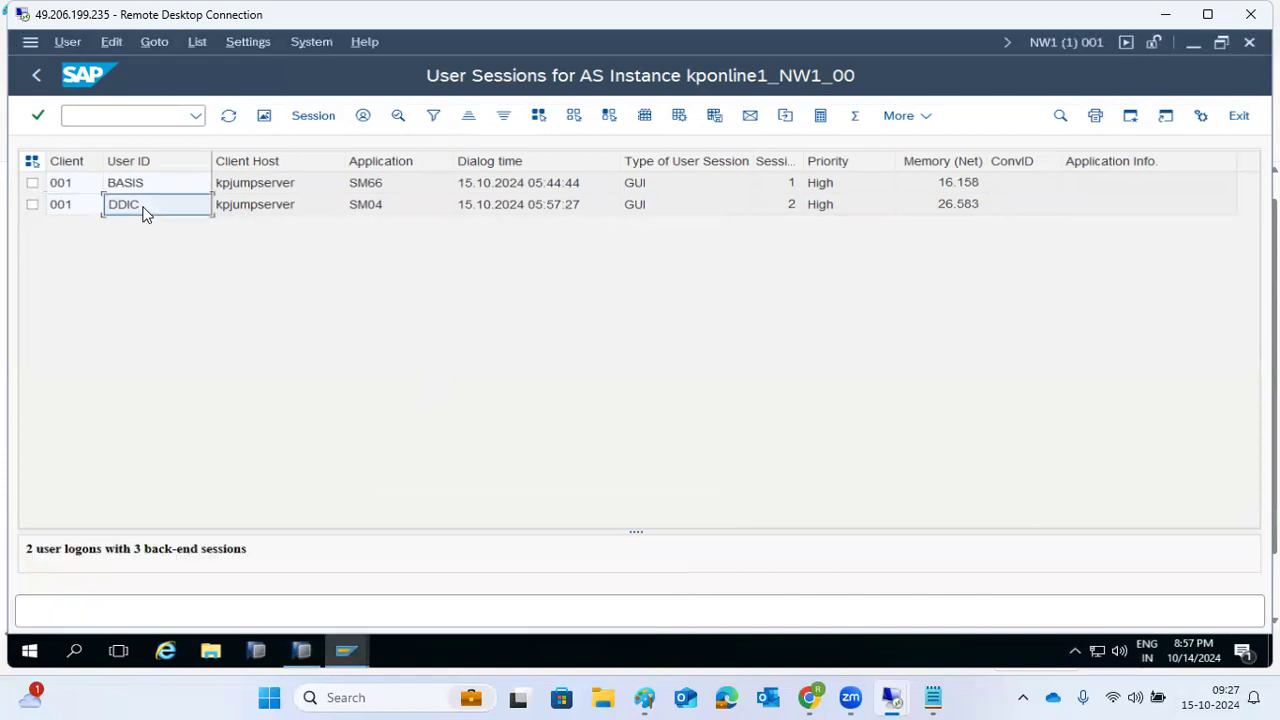
click(33, 205)
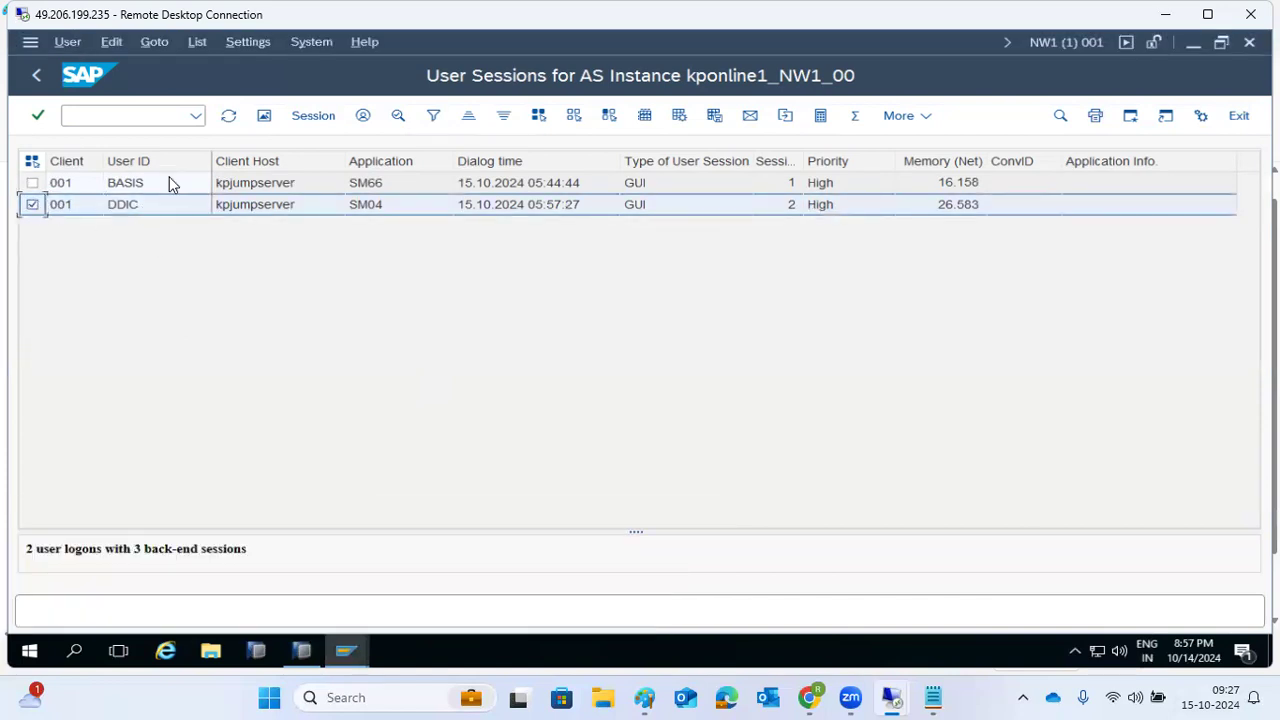
click(311, 118)
click(405, 451)
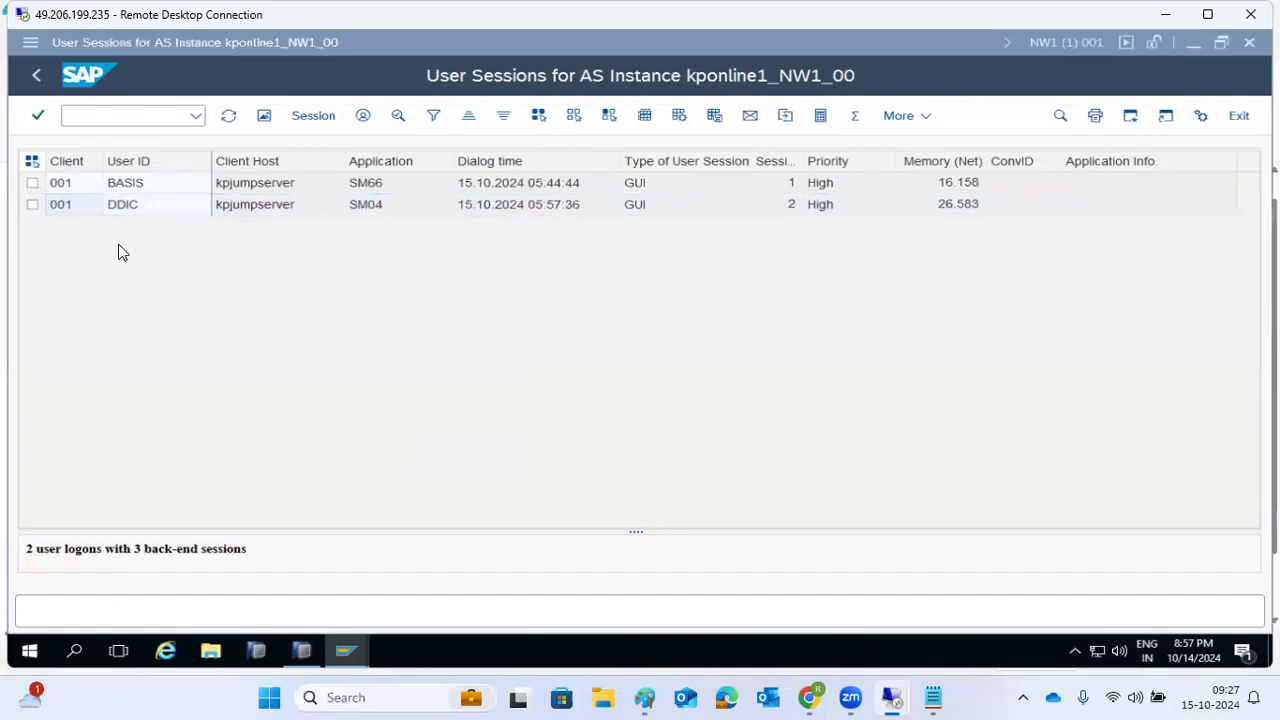
- Delete DDIC's "Session Manager Menu Tree Display" back-end session, refresh the list, and return to SAP Easy Access
click(33, 205)
click(302, 117)
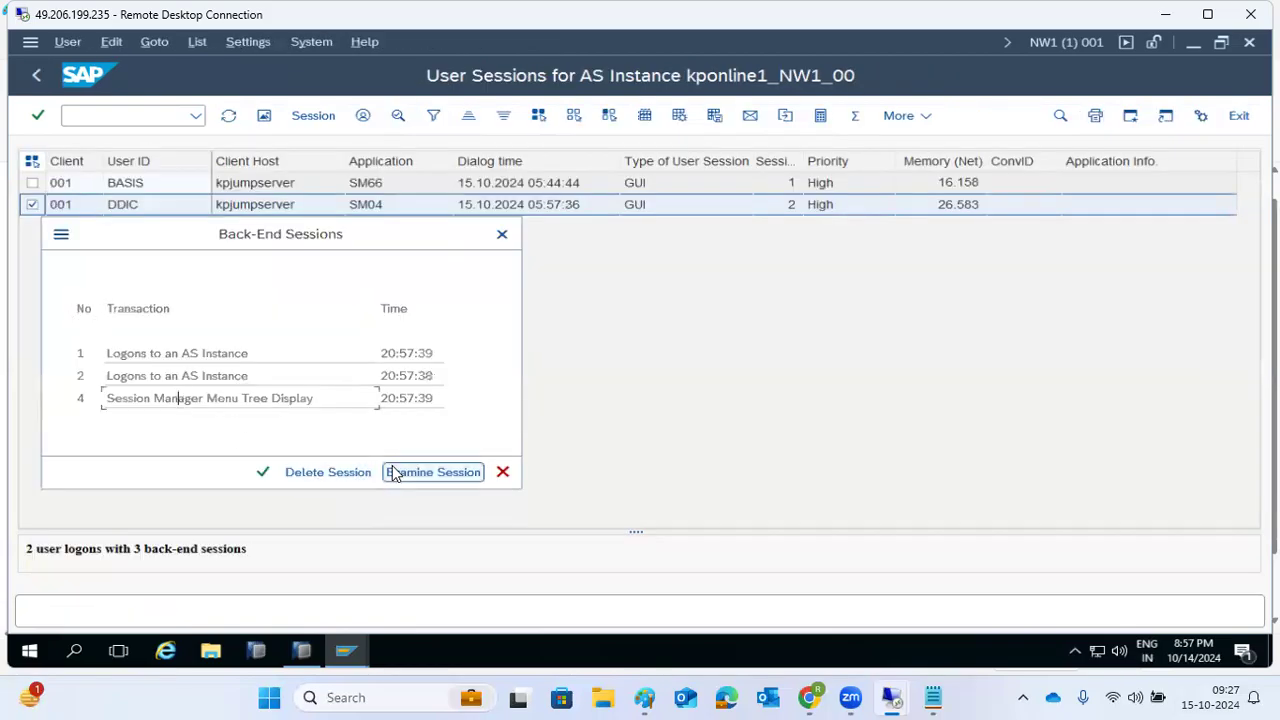
click(345, 469)
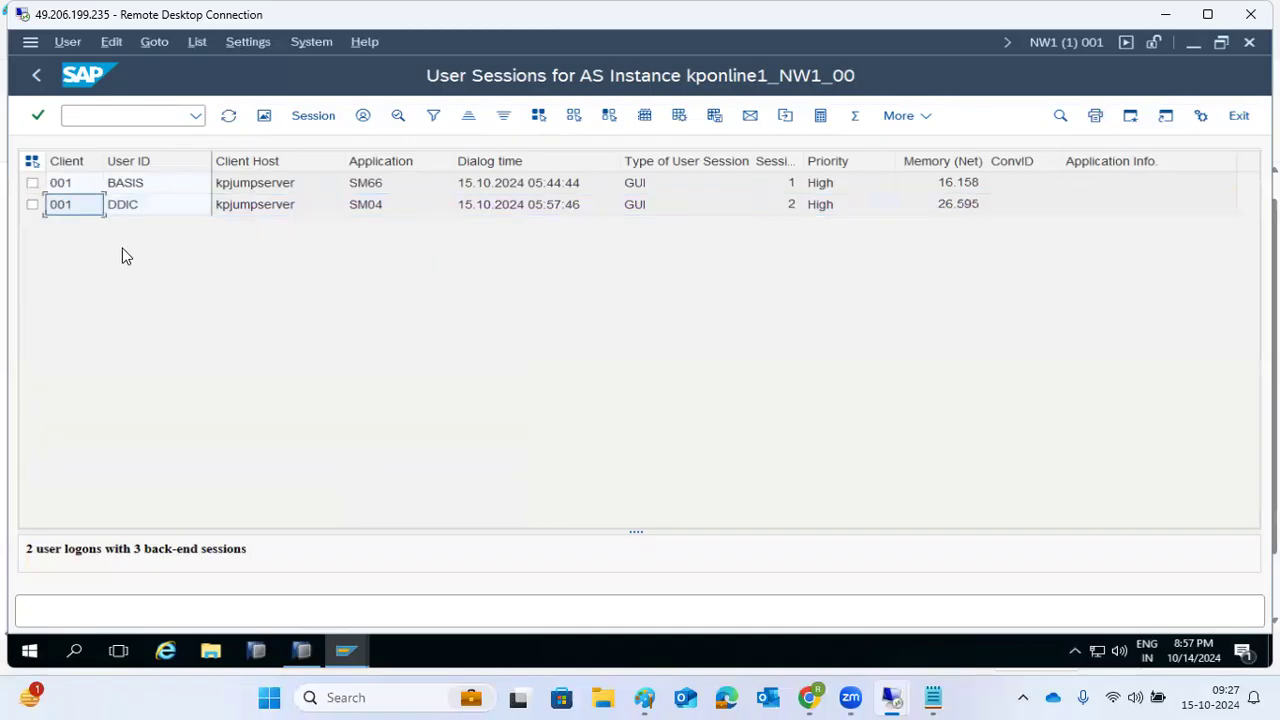
click(229, 116)
click(32, 84)
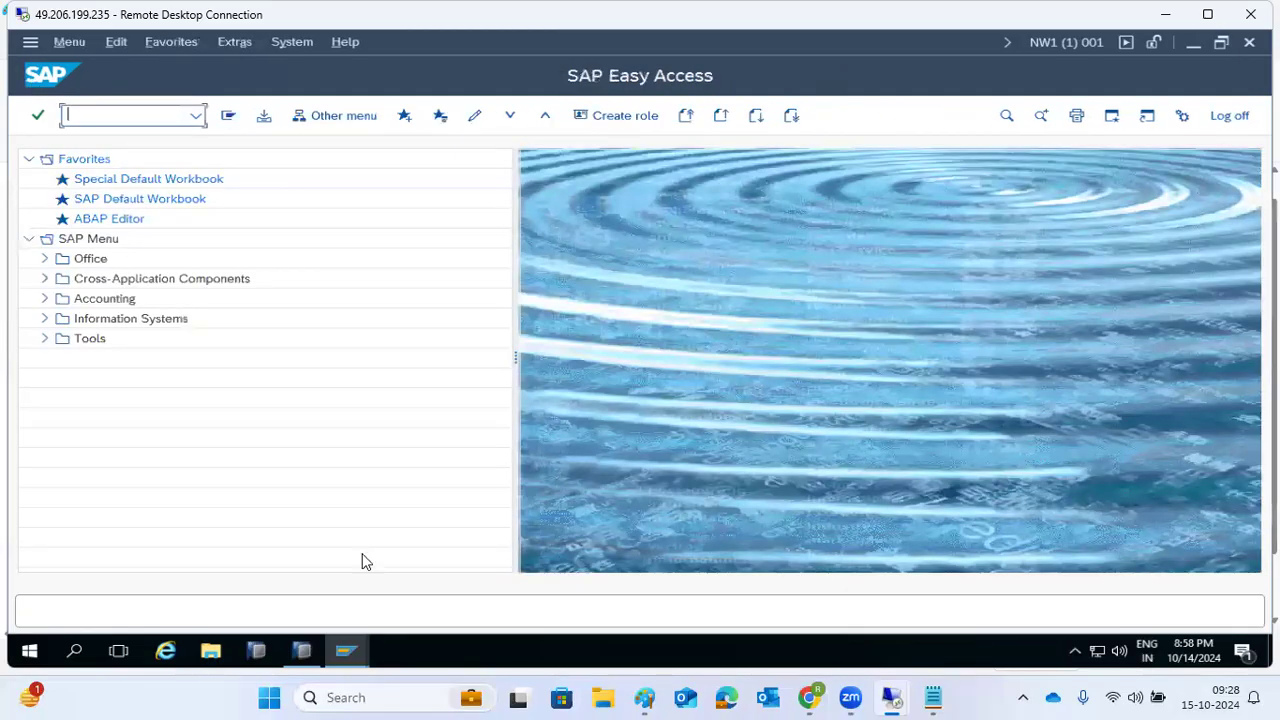
- Refresh the ECD user sessions list, and leave the user sessions list in the second NW1 session
mouse_move(368, 655)
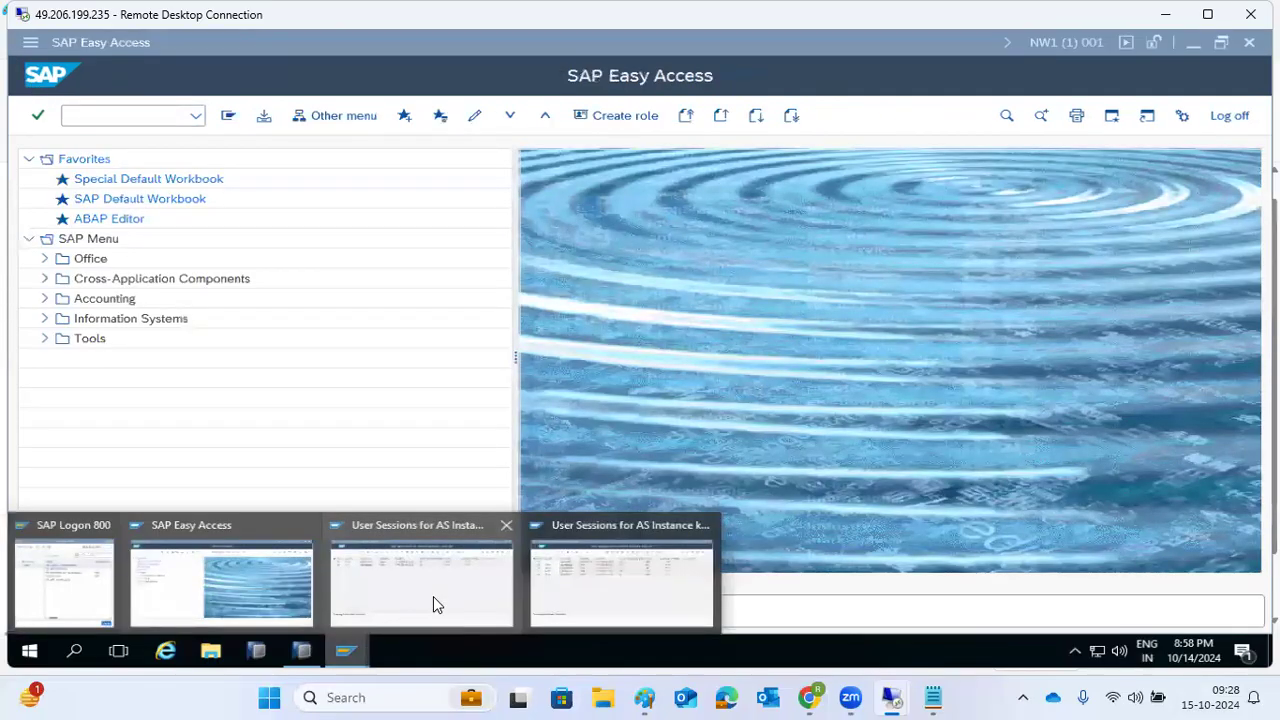
click(626, 555)
click(227, 119)
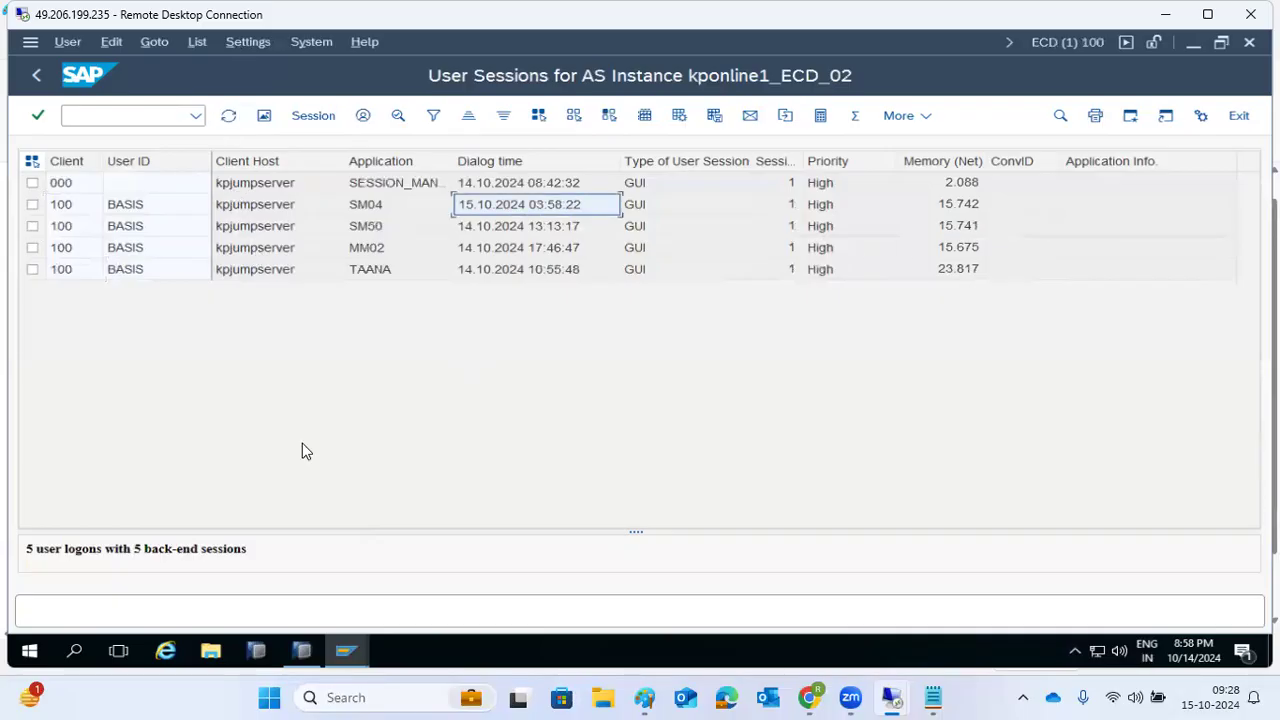
mouse_move(343, 651)
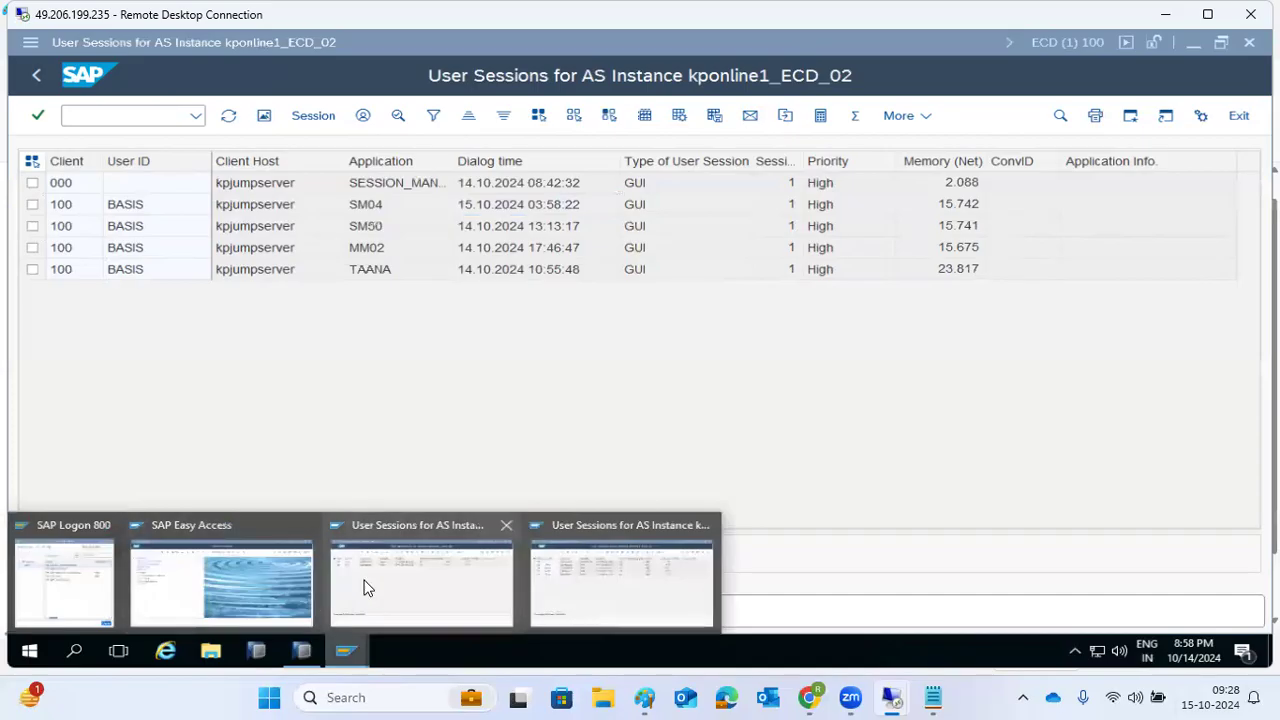
click(363, 586)
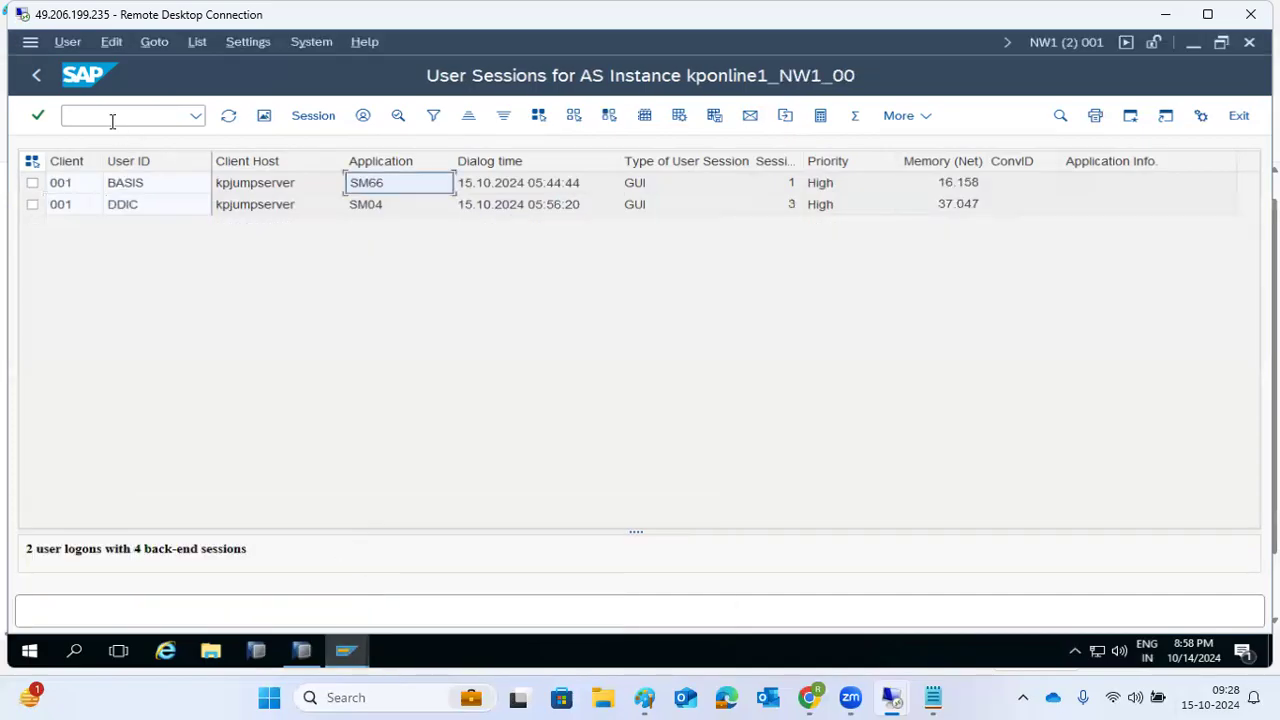
click(36, 75)
- Switch to Paint and add the line "ST22 - ABAP runtime errors.." below the AL08 note
click(645, 697)
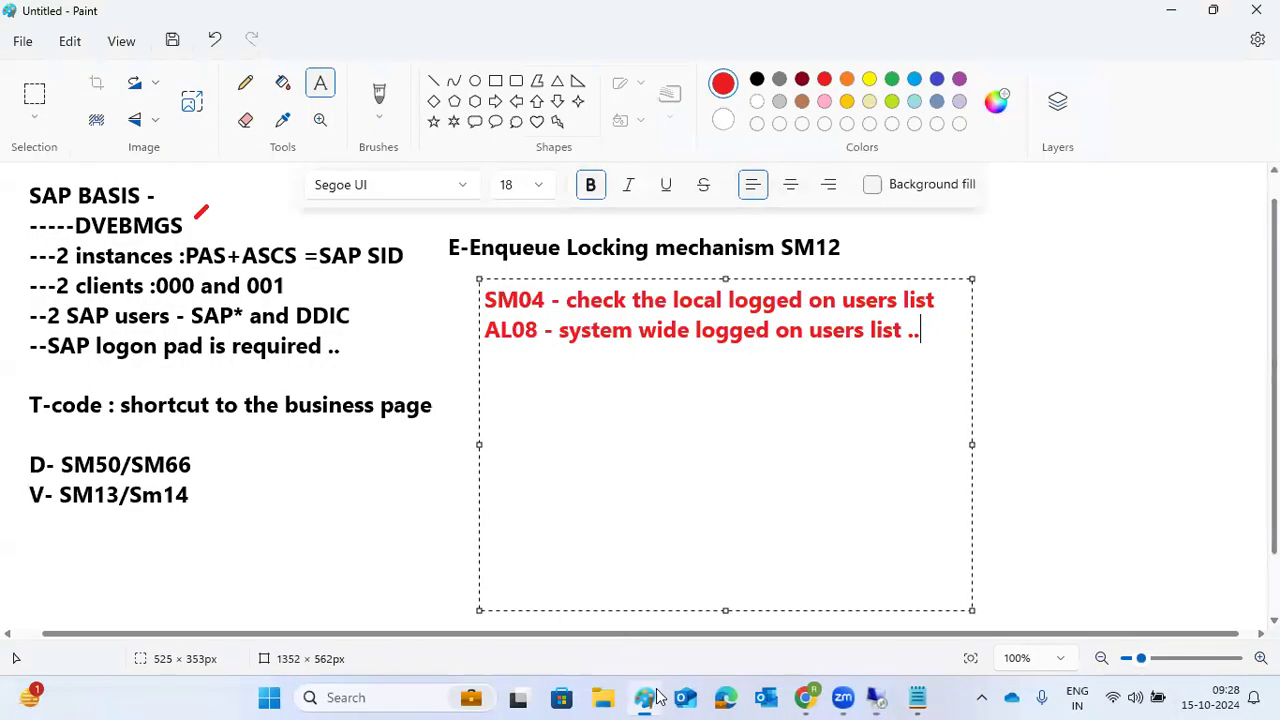
text(ST)
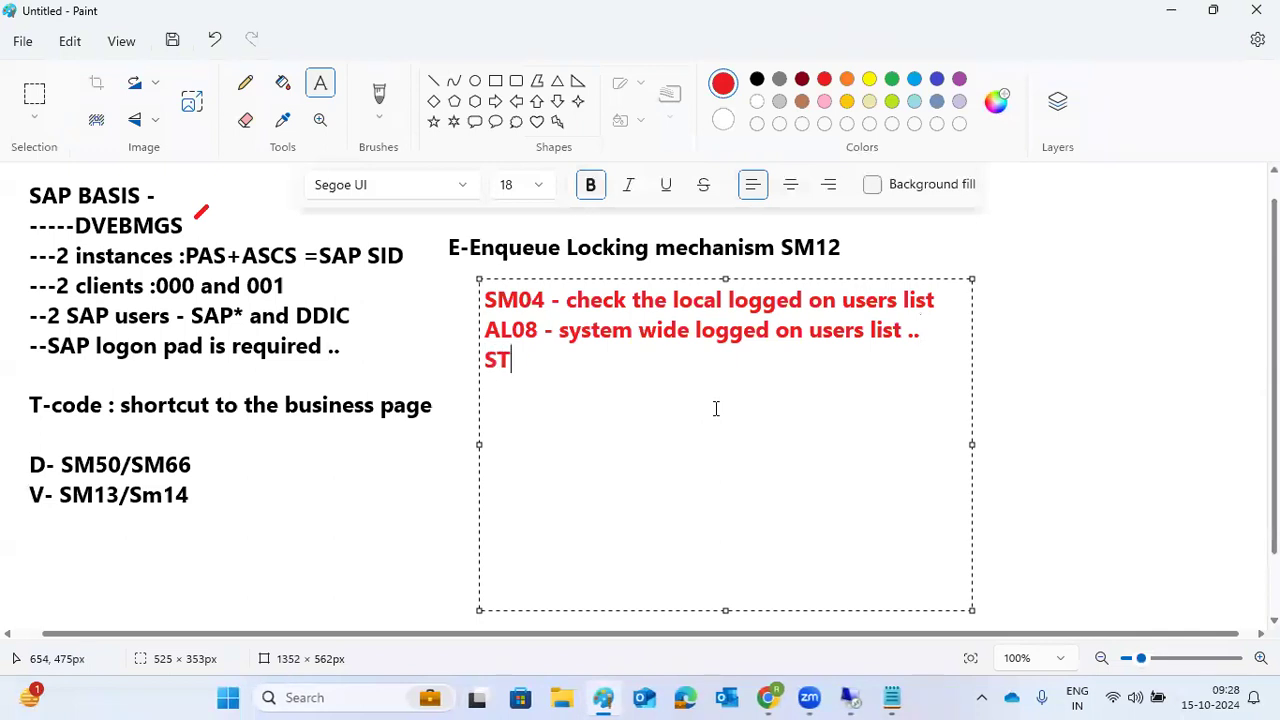
text(22 - ABAP )
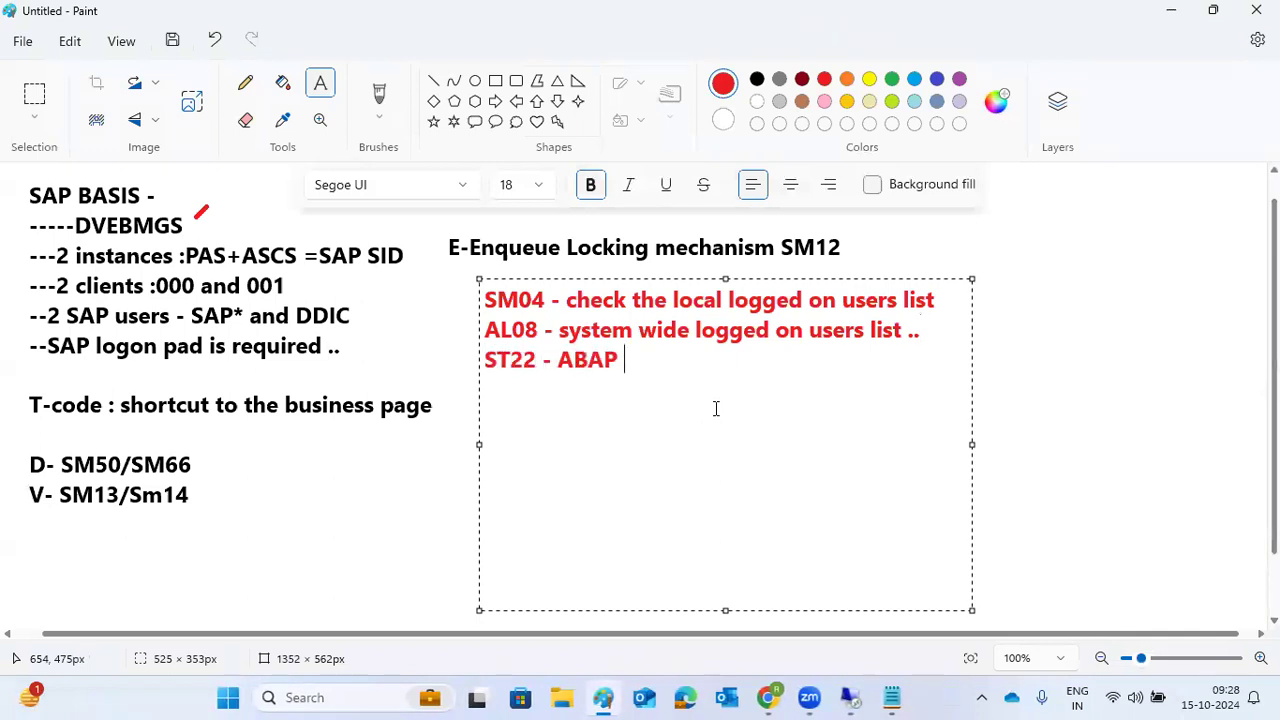
text(runtime erro)
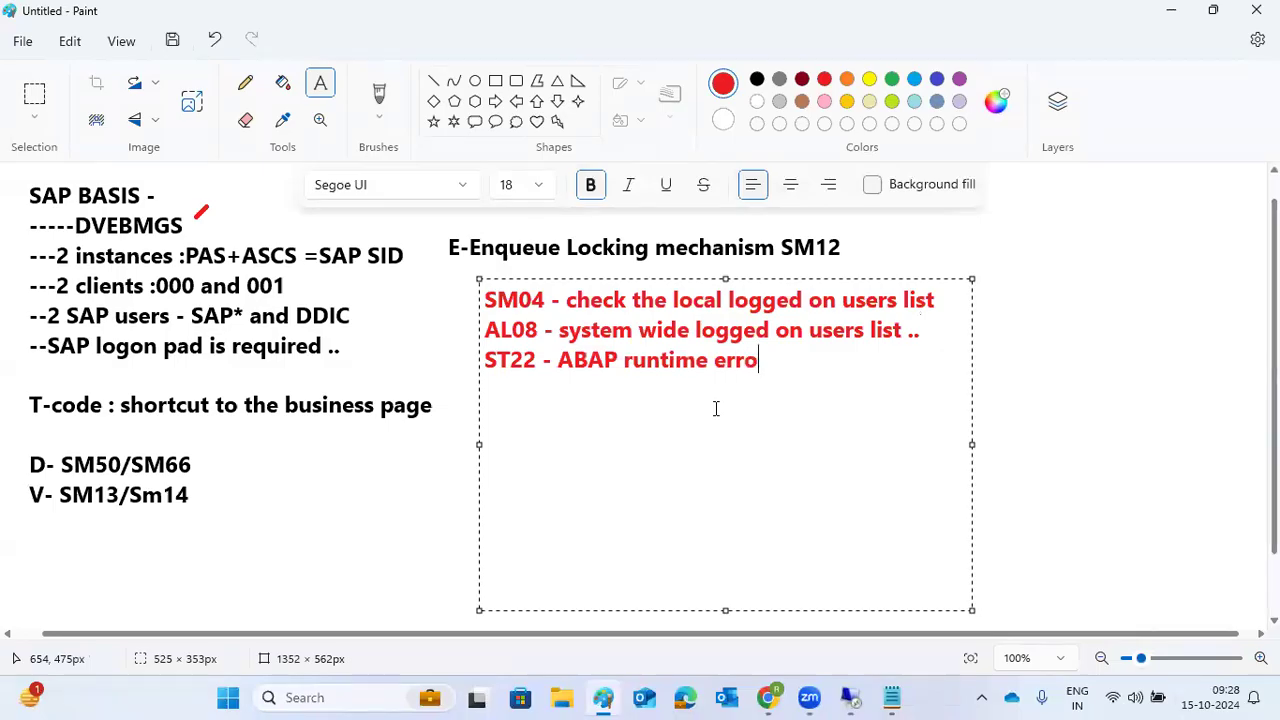
text(rs..)
- Return to the second NW1 session and run transaction ST22 for ABAP runtime errors
click(852, 697)
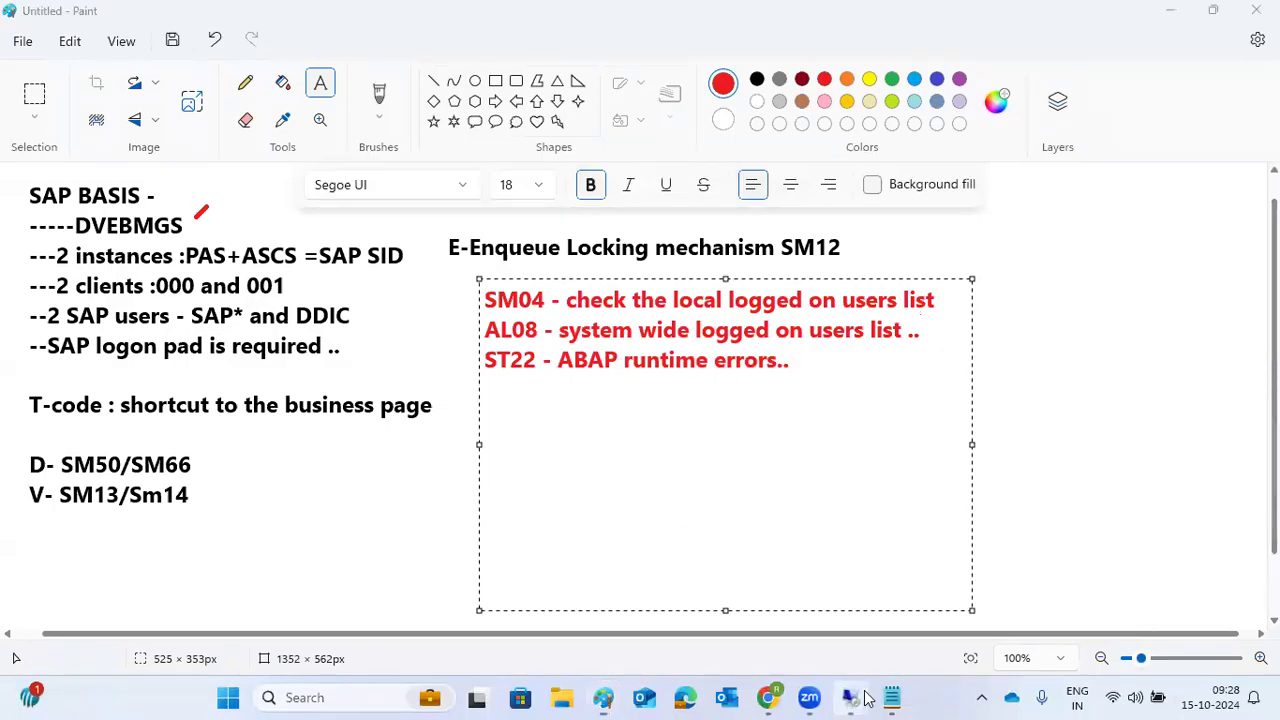
click(786, 615)
text(st22)
click(31, 121)
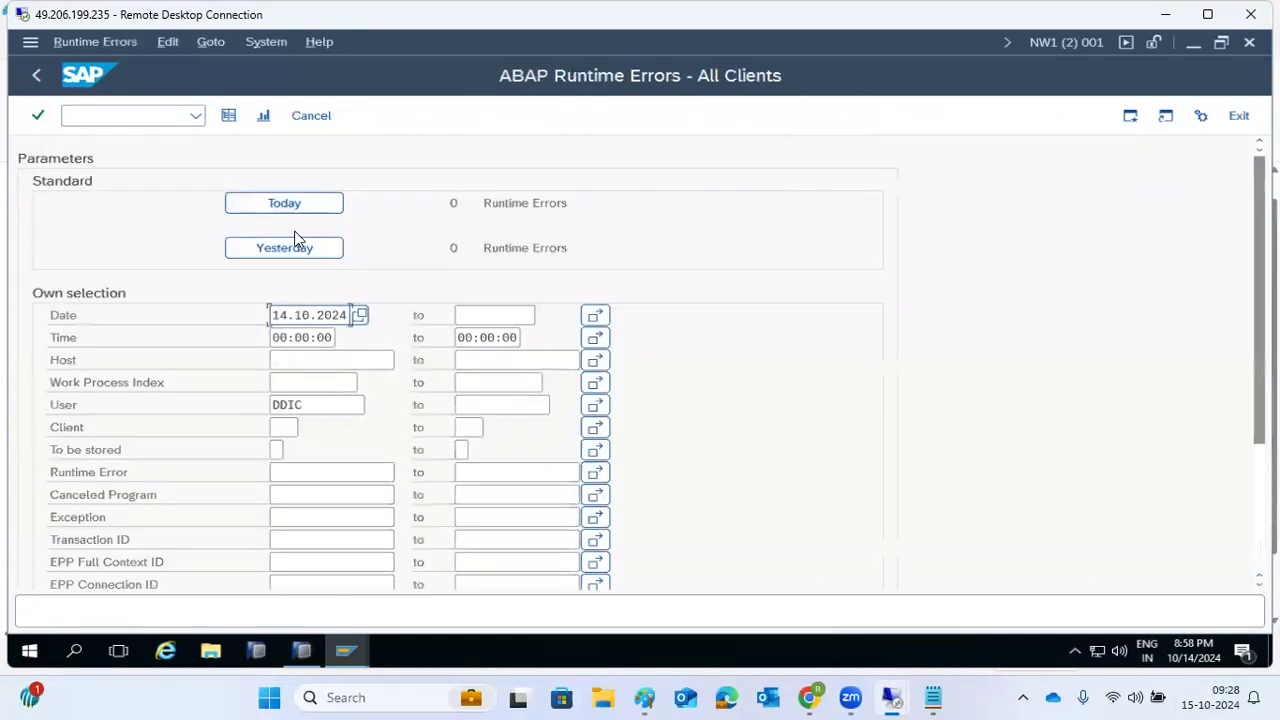
- Switch to the ECD client 100 session and run transaction ST22 for ABAP runtime errors
mouse_move(340, 648)
click(557, 606)
click(72, 115)
text(/nst22)
key(Return)
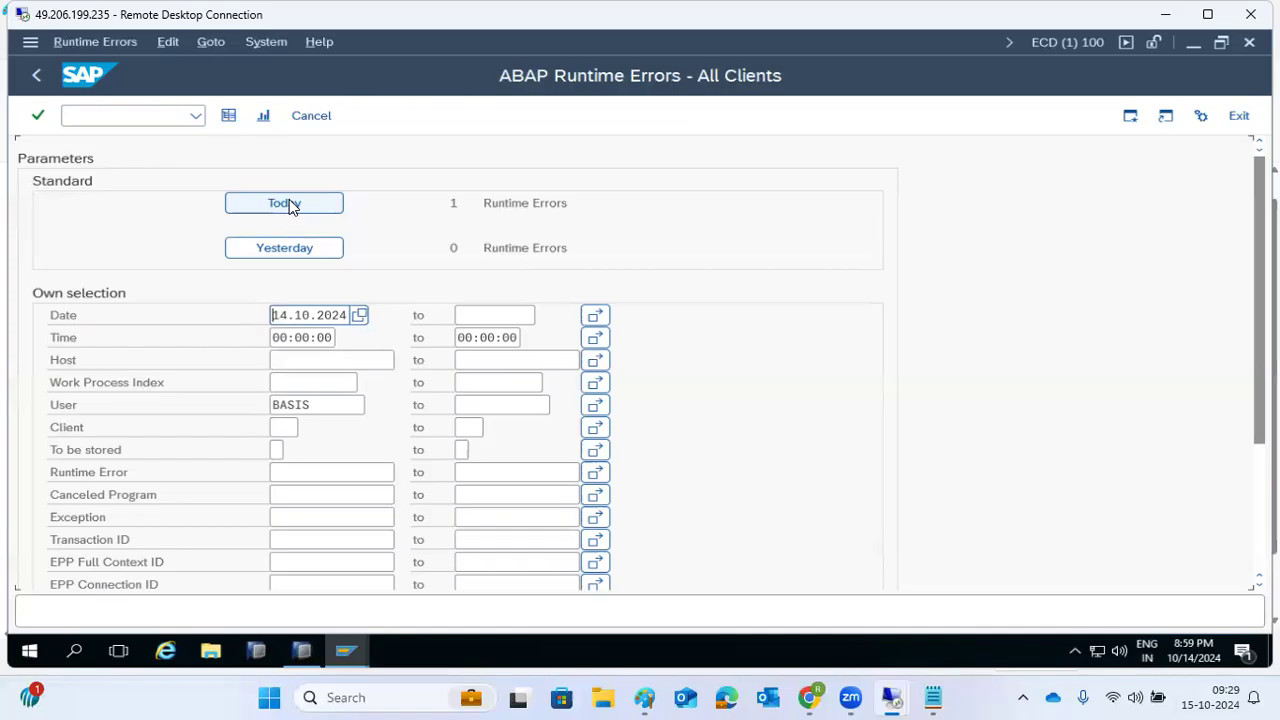
- List today's runtime errors and open the long text of the RAISE_EXCEPTION dump
click(288, 204)
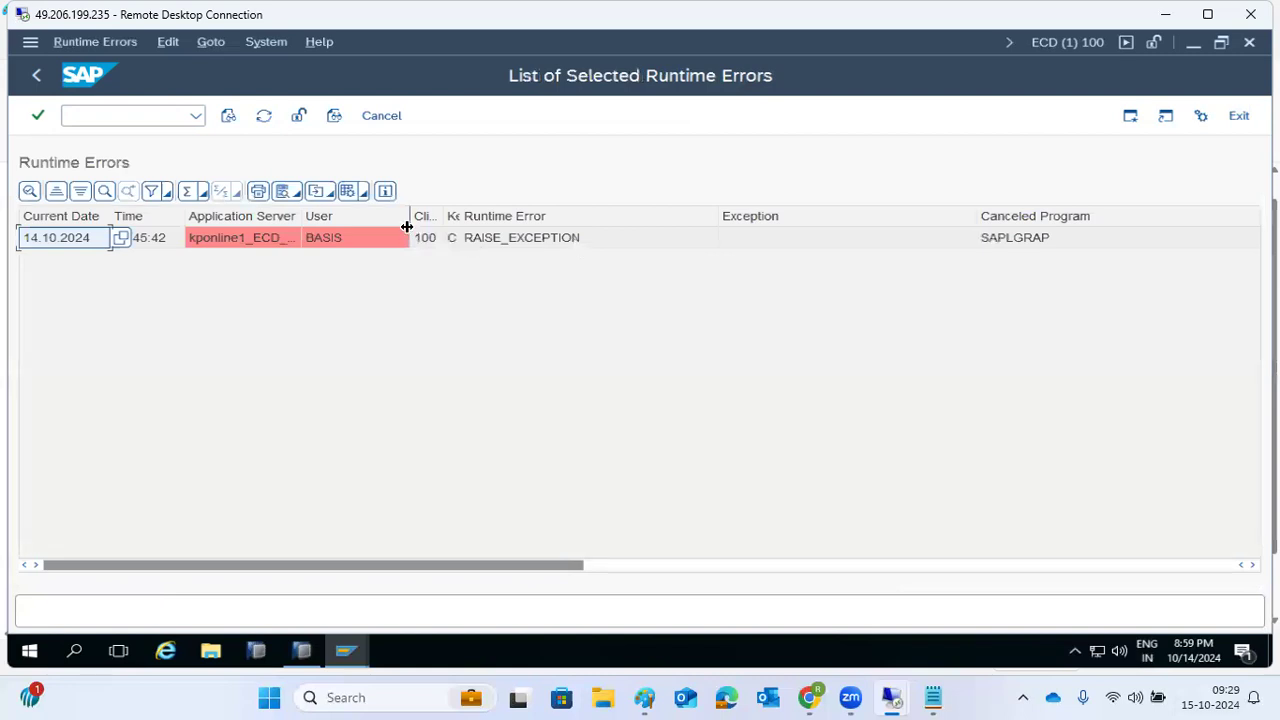
click(488, 237)
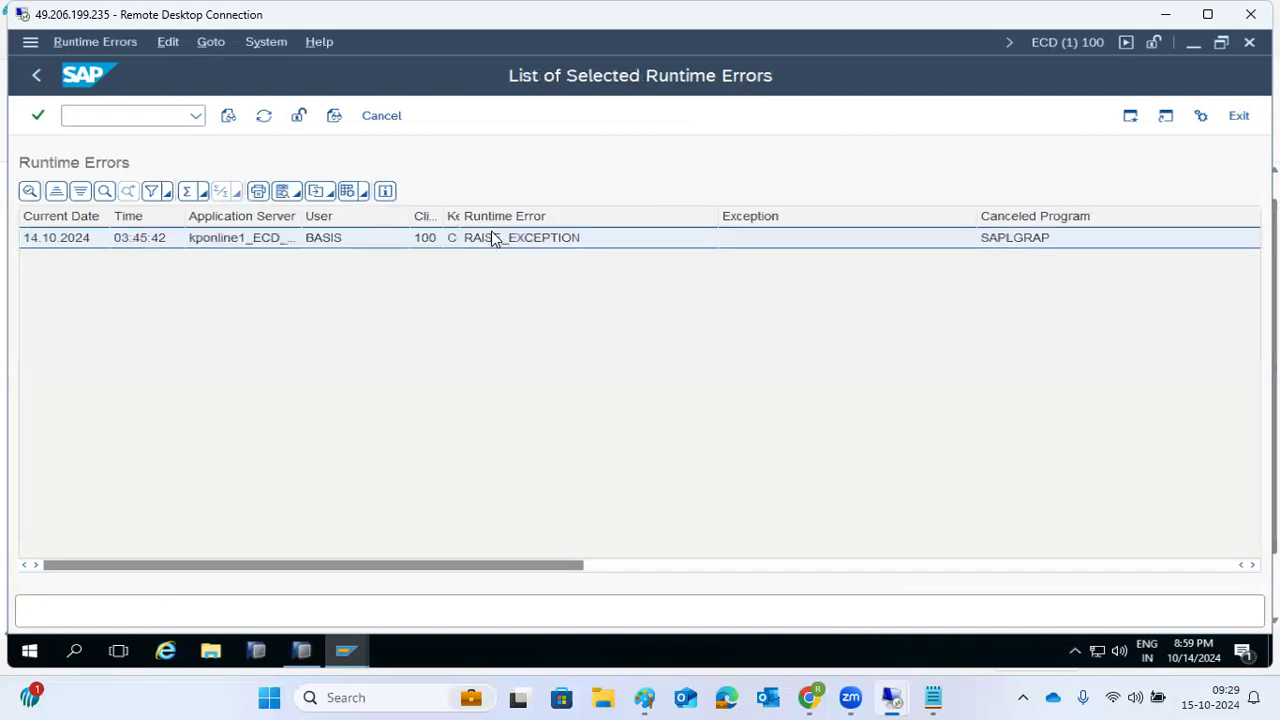
double_click(491, 237)
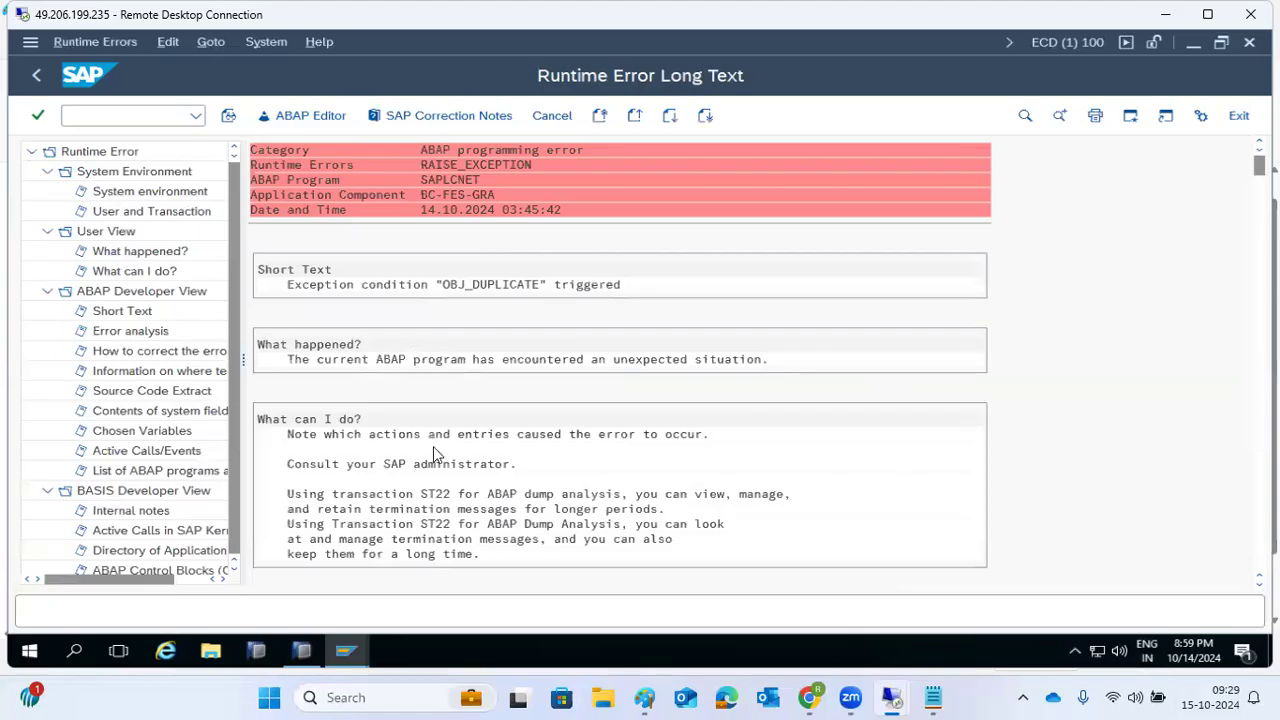
- Examine the dump's User and Transaction and System environment sections, then skip to the end of the long text
scroll(433, 446, down, 2)
click(155, 212)
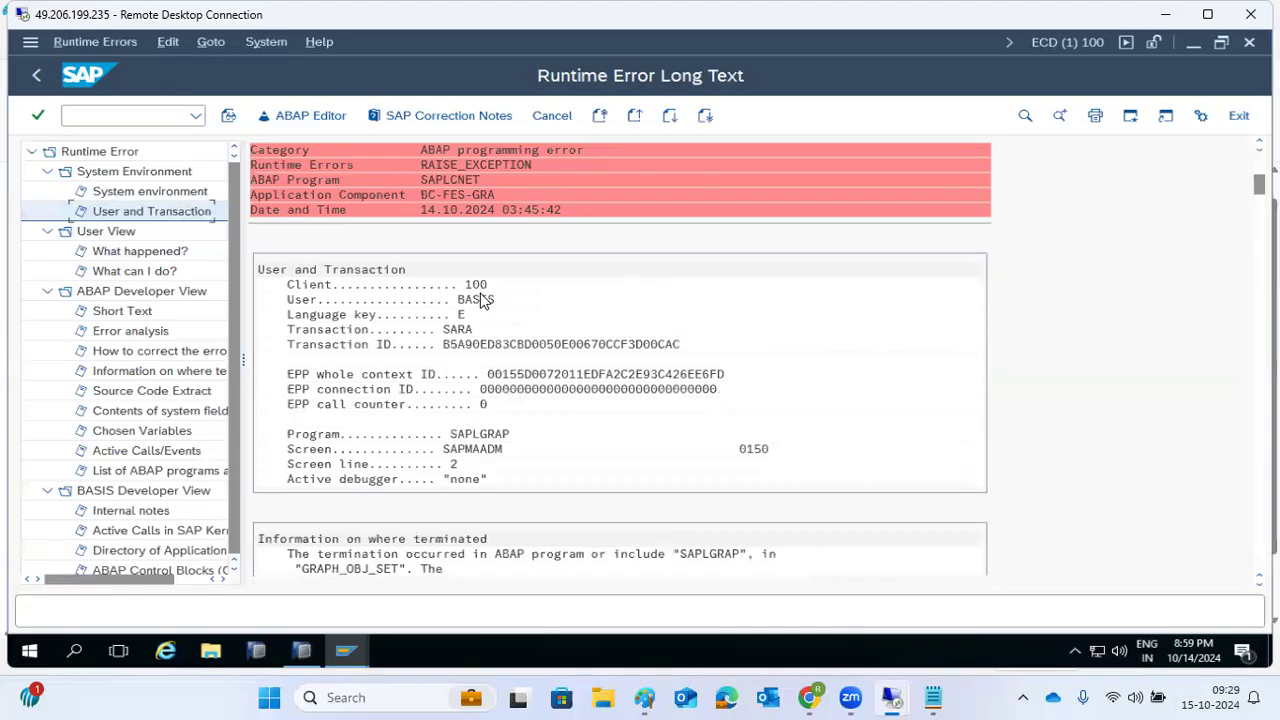
click(448, 330)
scroll(450, 338, up, 4)
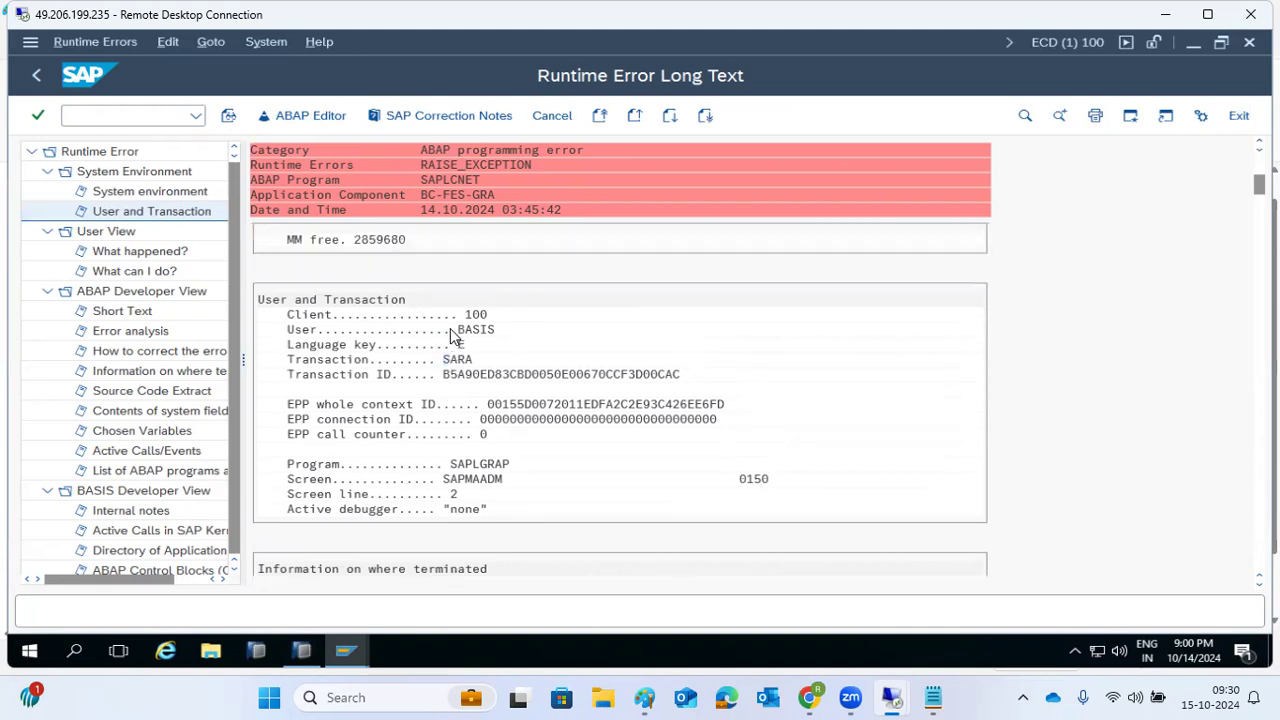
scroll(444, 338, up, 4)
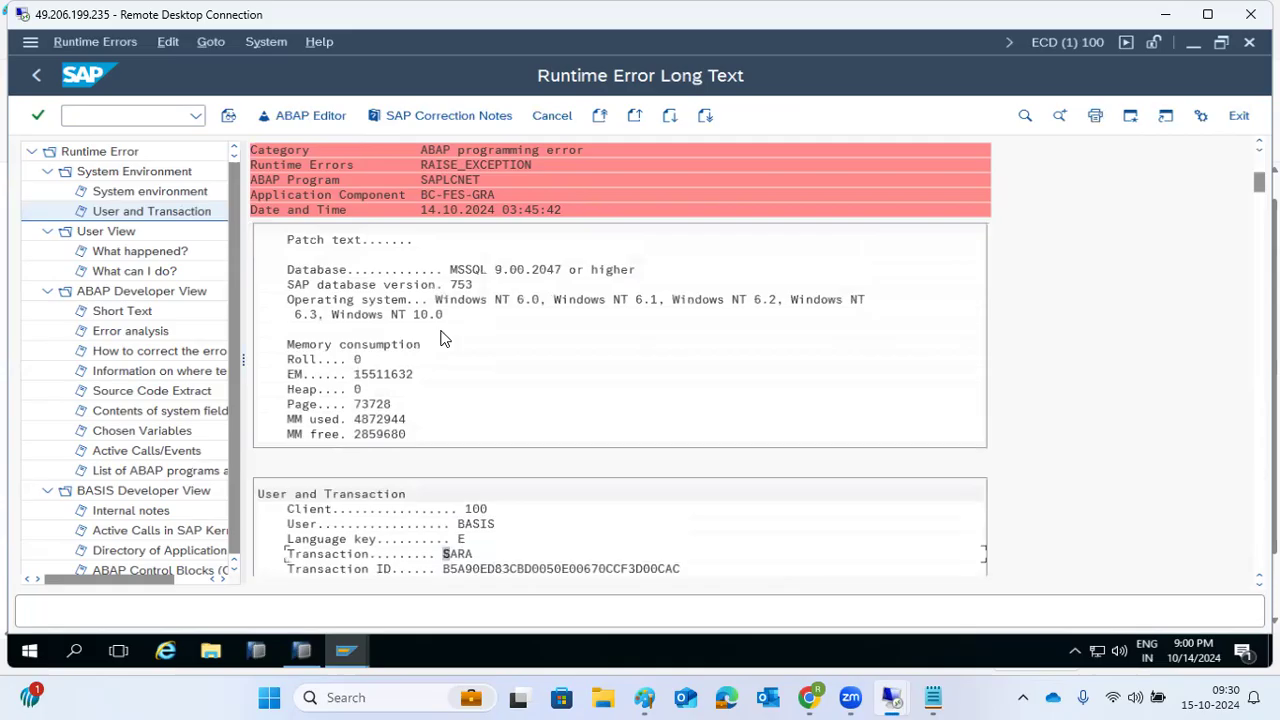
scroll(444, 338, up, 3)
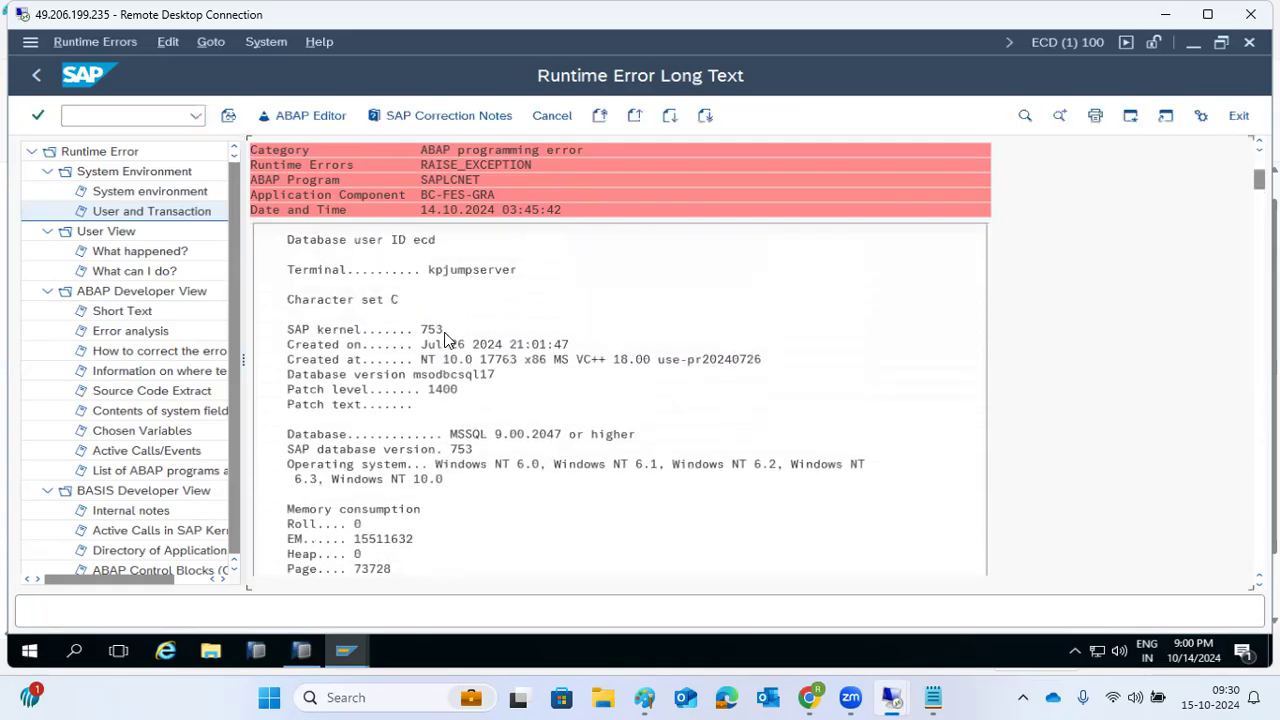
scroll(444, 338, up, 4)
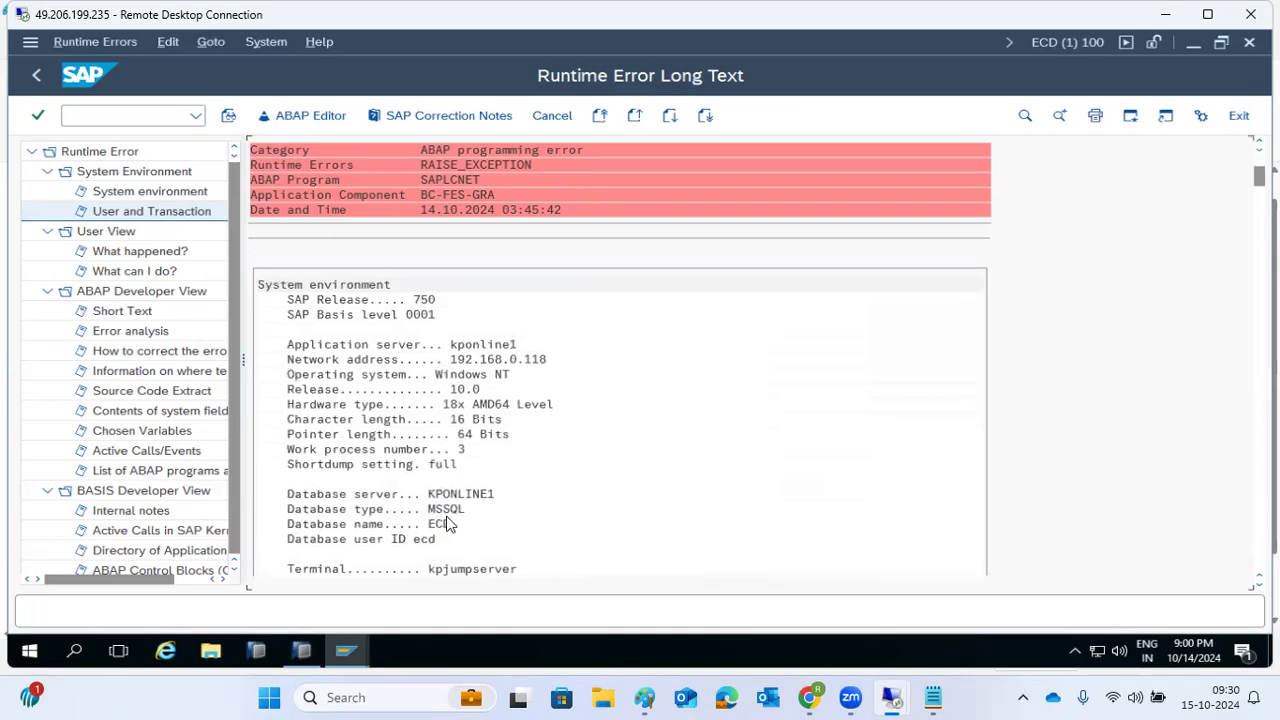
scroll(911, 470, up, 2)
scroll(911, 479, up, 2)
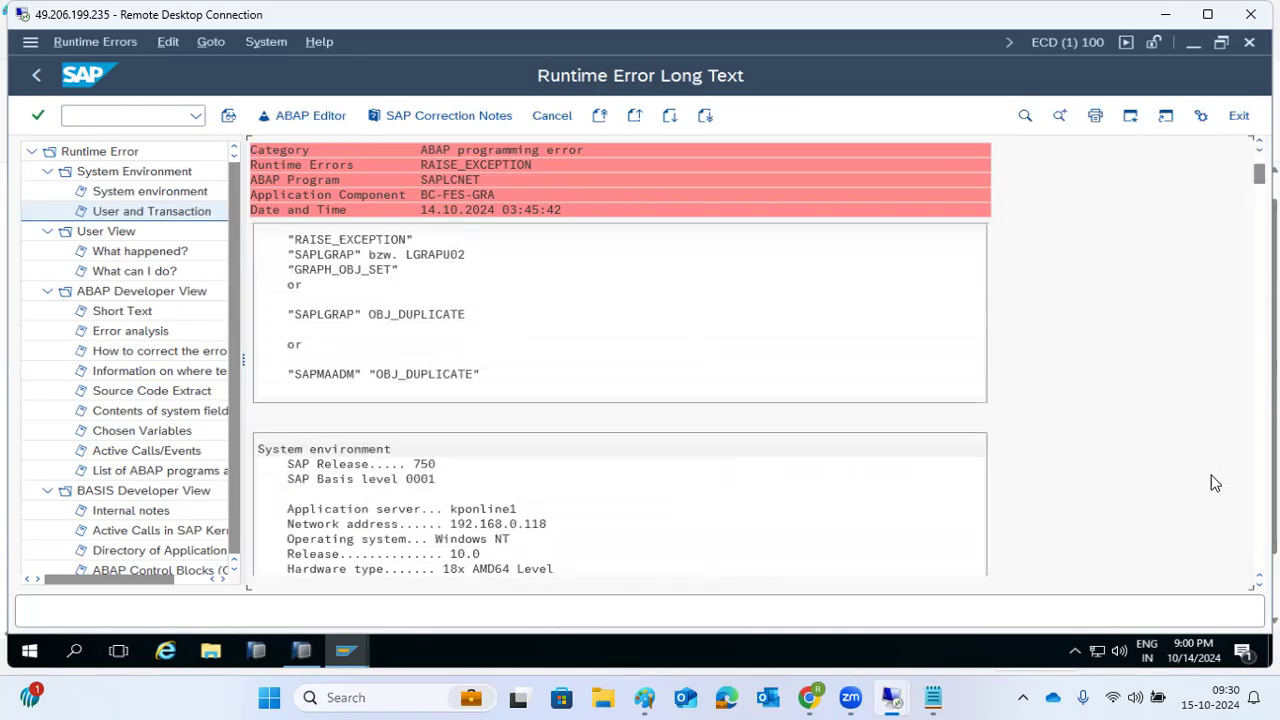
drag(1259, 172, 1246, 568)
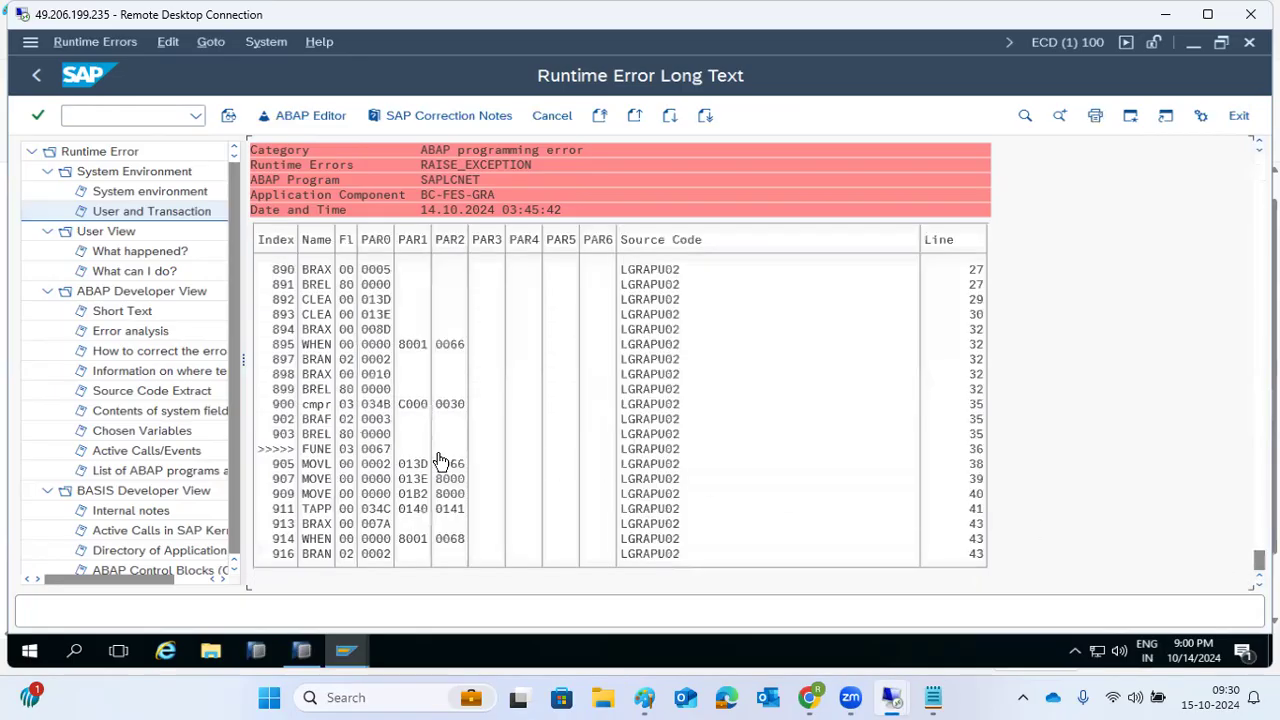
- Review the dump's sections from User and Transaction and What can I do? through How to correct the error to Source Code Extract
click(110, 213)
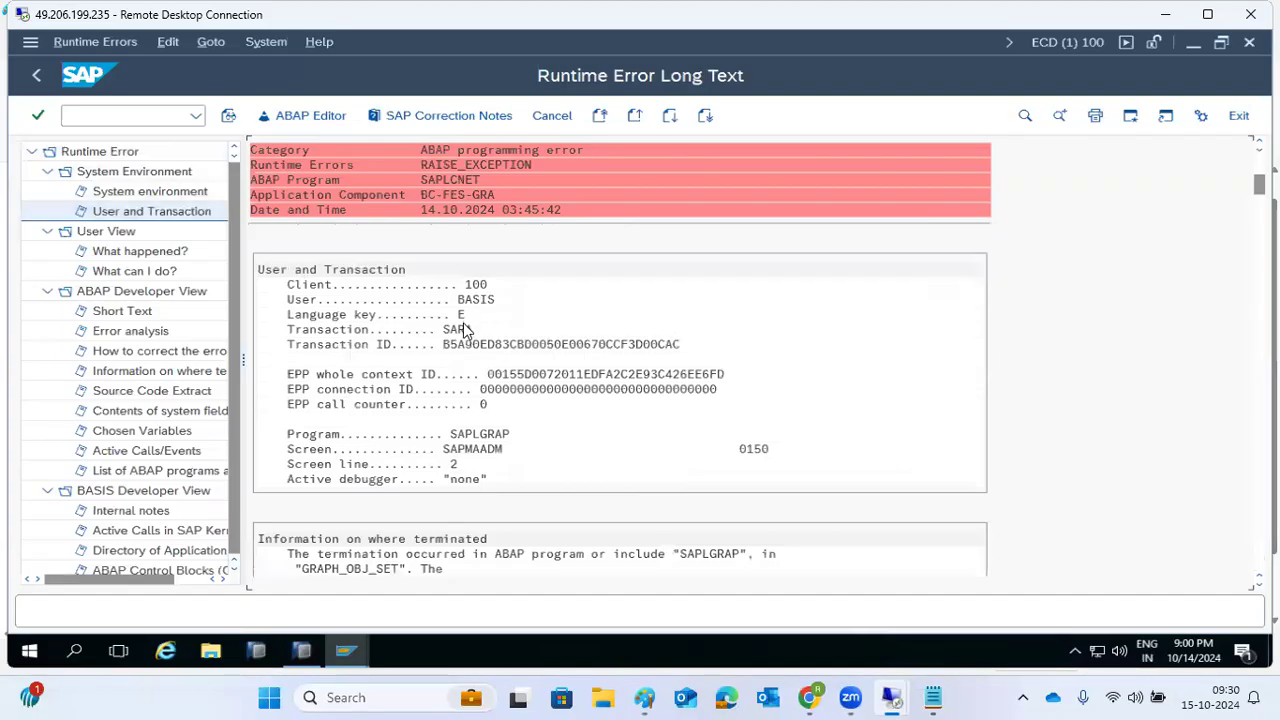
click(122, 274)
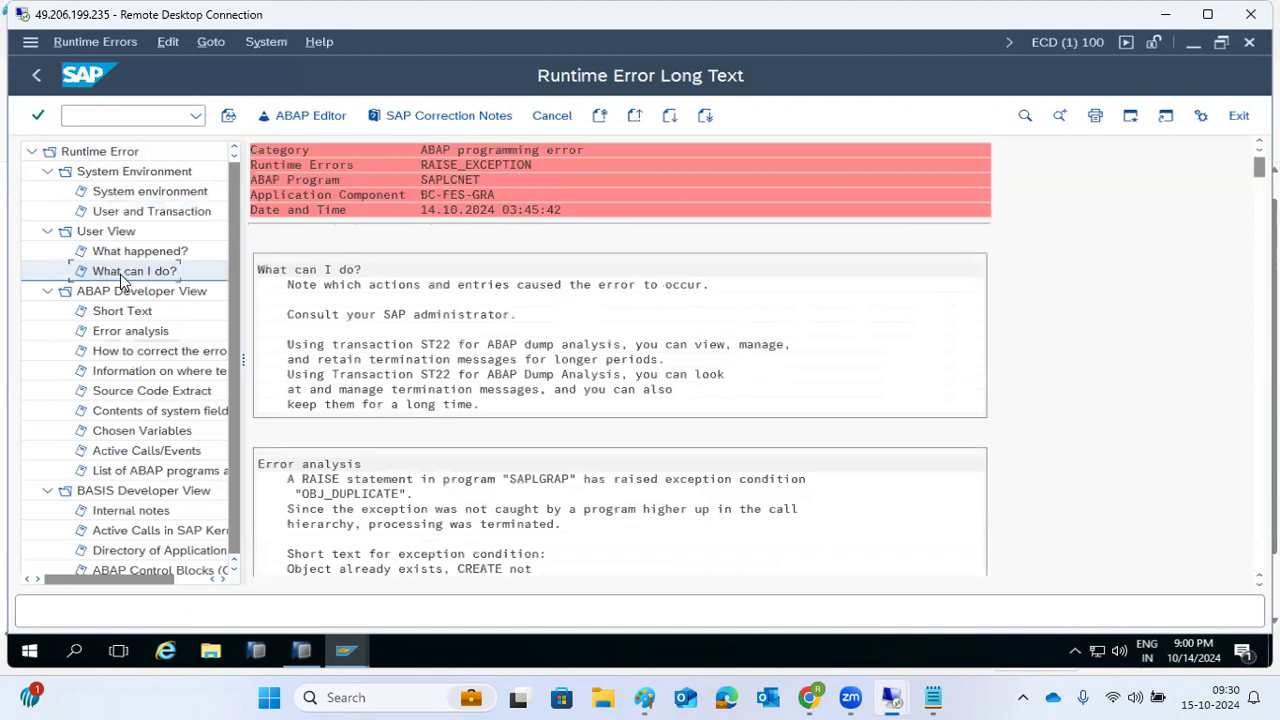
click(128, 252)
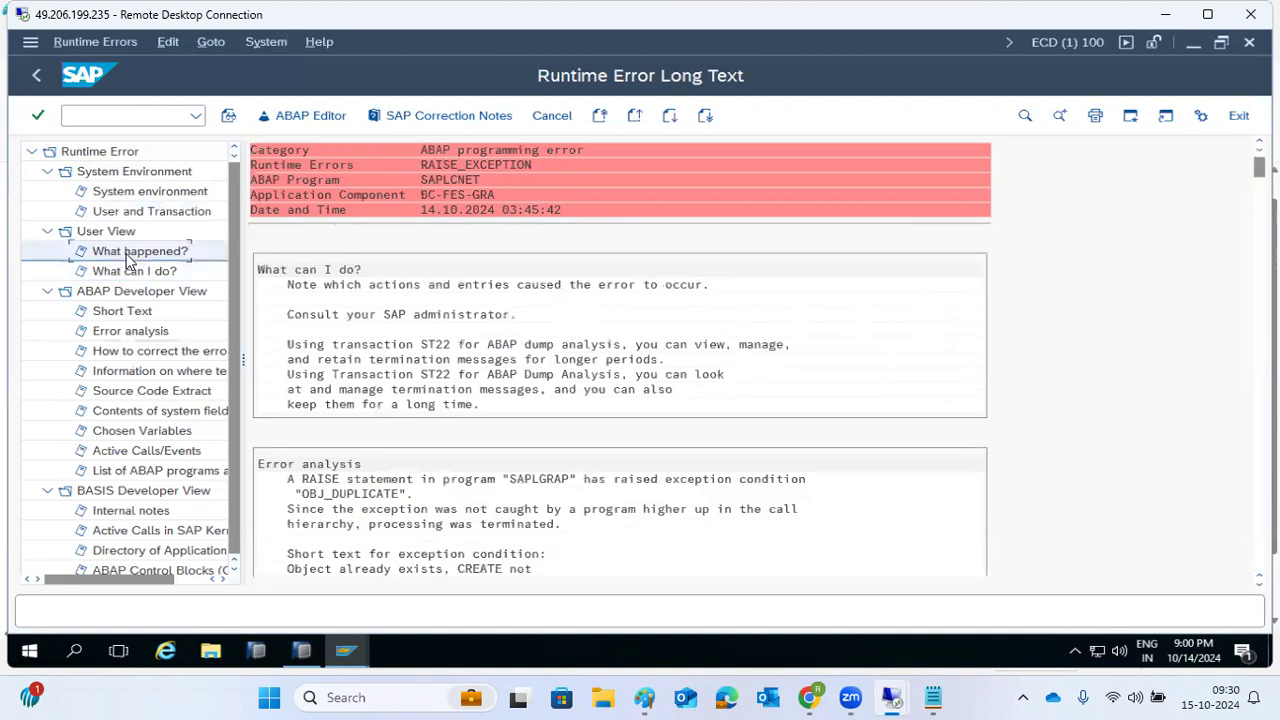
click(140, 352)
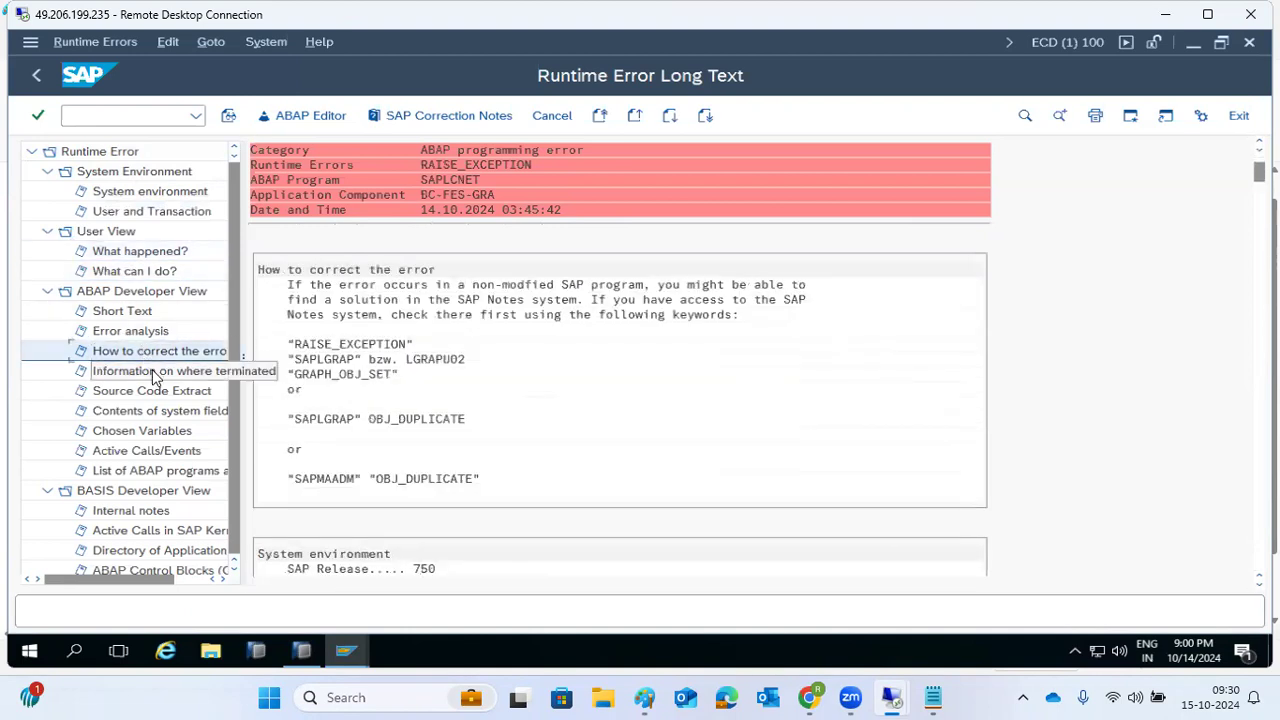
click(155, 375)
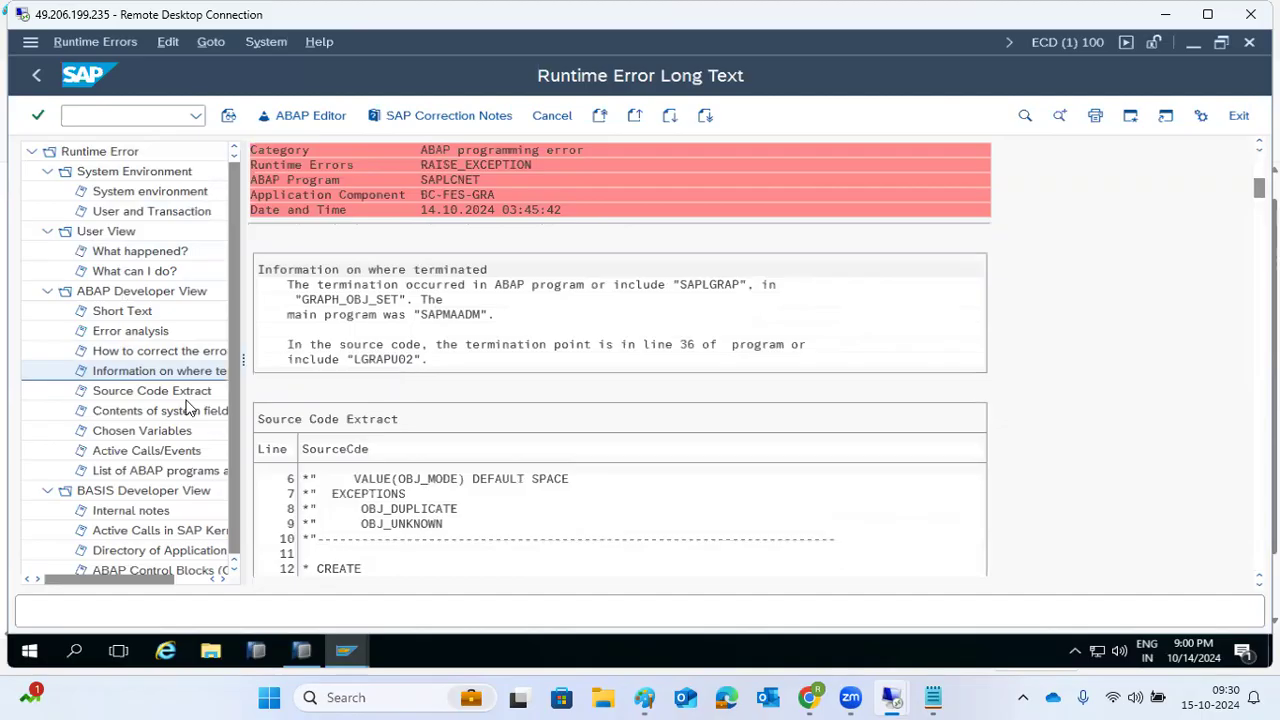
click(118, 396)
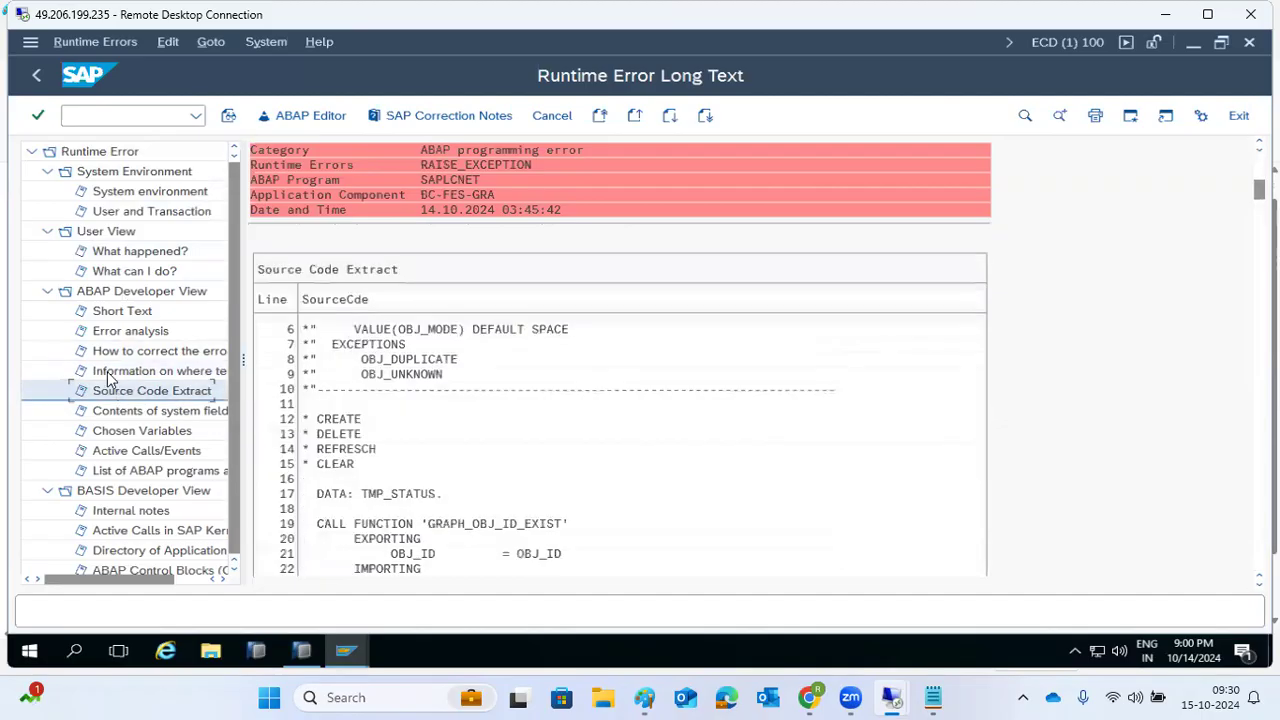
- Revisit the dump's Error analysis, How to correct the error and Information on where terminated sections
click(110, 372)
scroll(142, 470, down, 1)
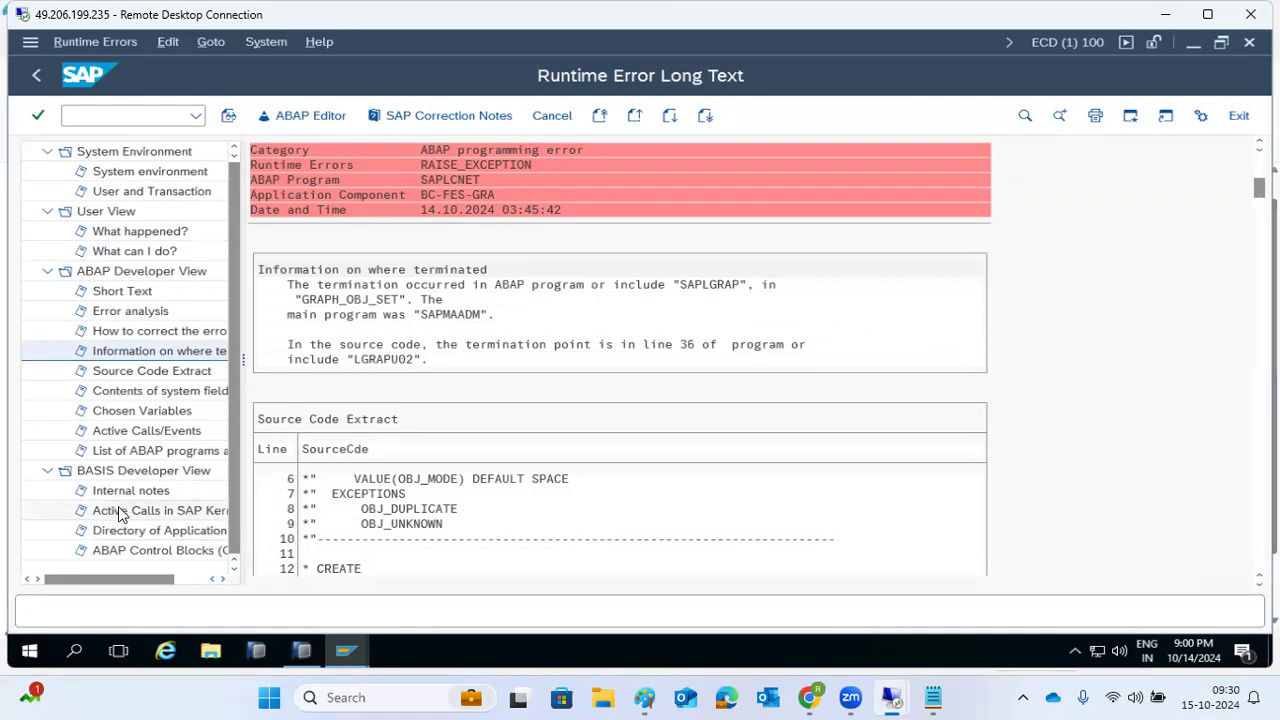
scroll(135, 470, up, 1)
click(130, 332)
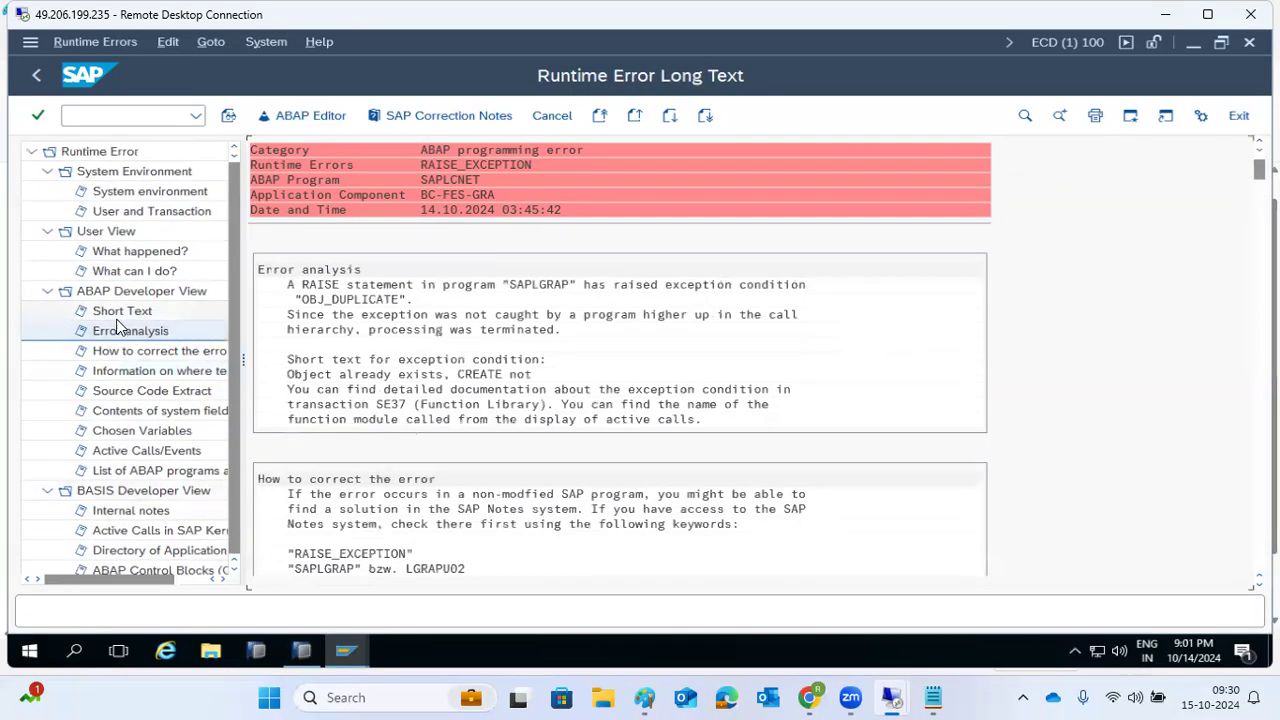
click(126, 350)
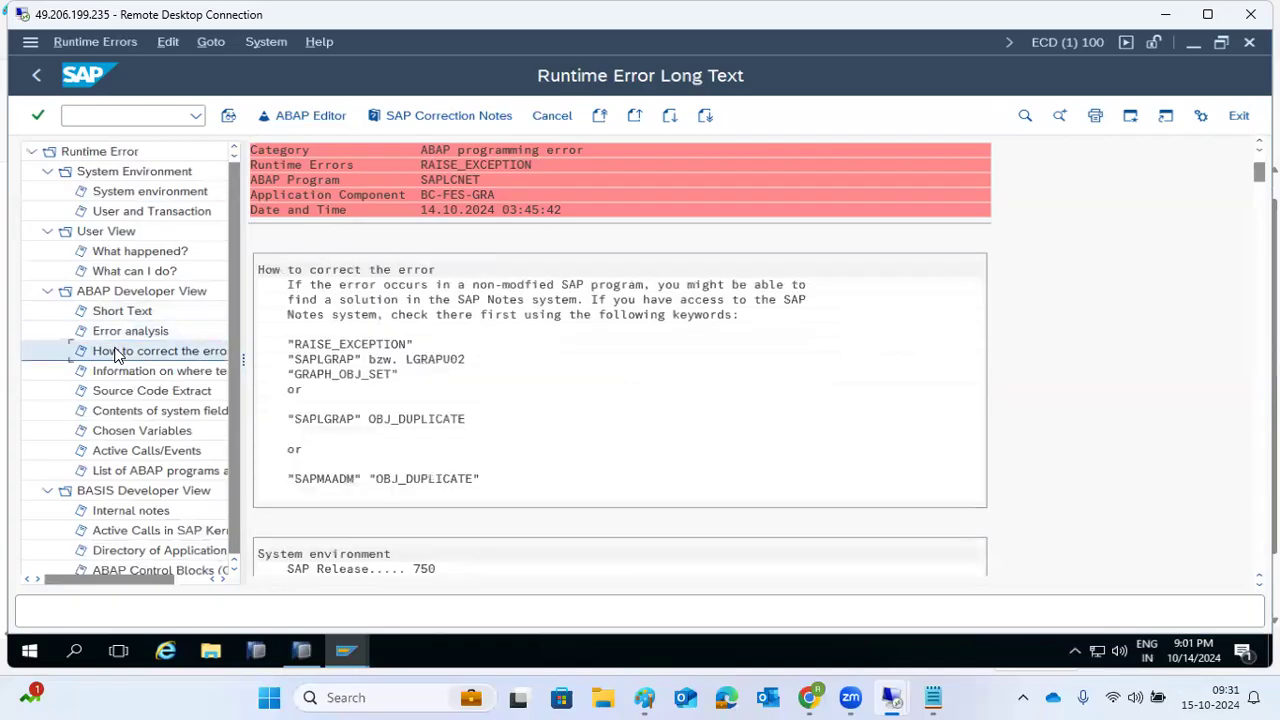
click(127, 378)
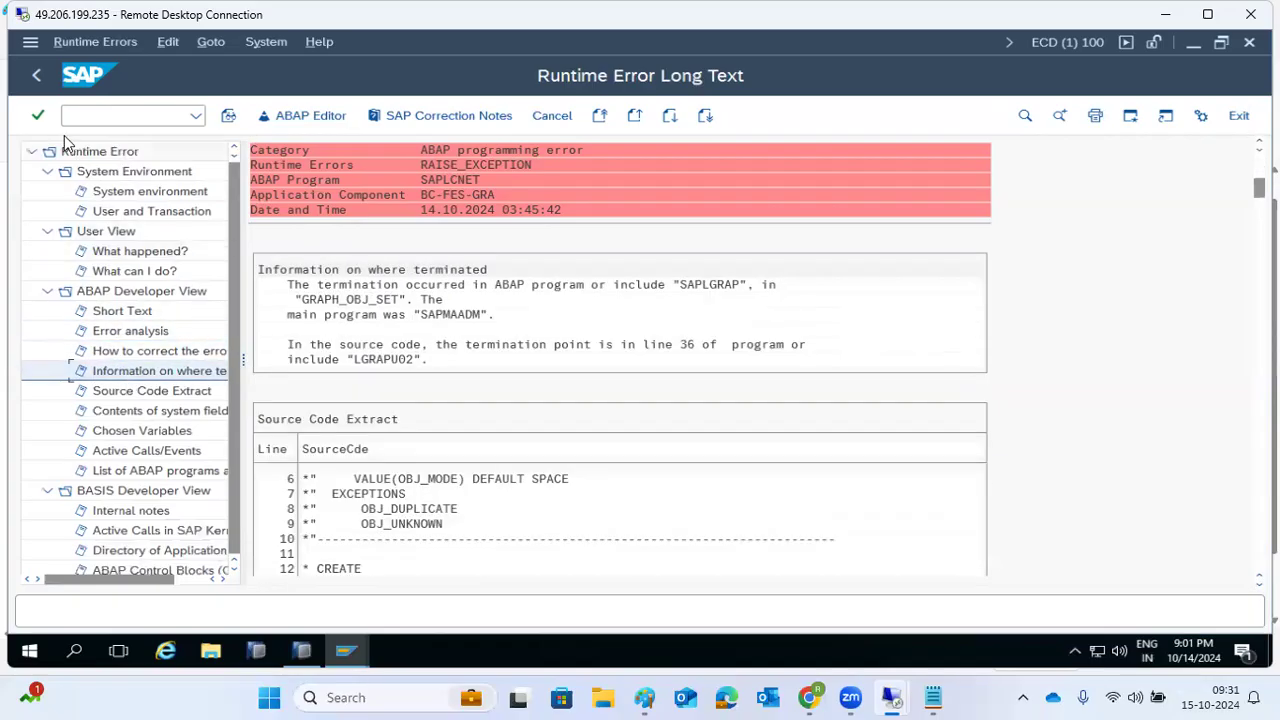
- Return to the runtime errors list, reopen the RAISE_EXCEPTION dump, and copy its text from Category through Short Text
click(36, 77)
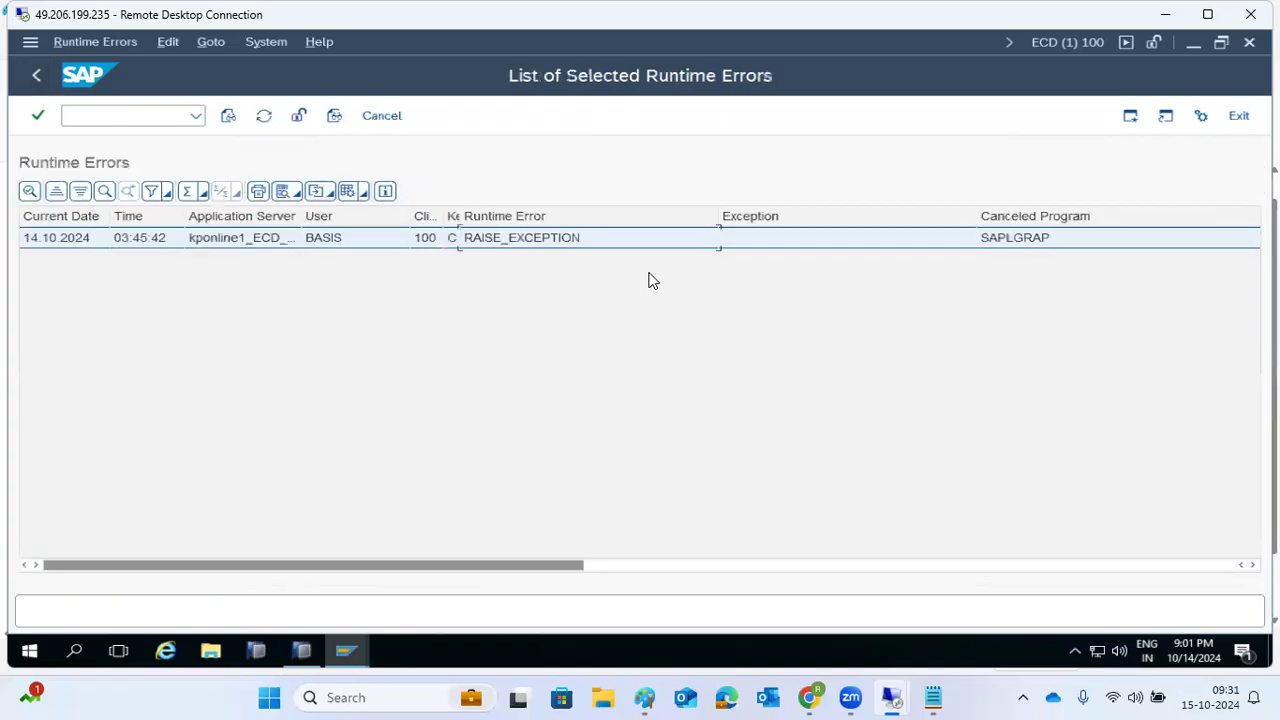
double_click(630, 238)
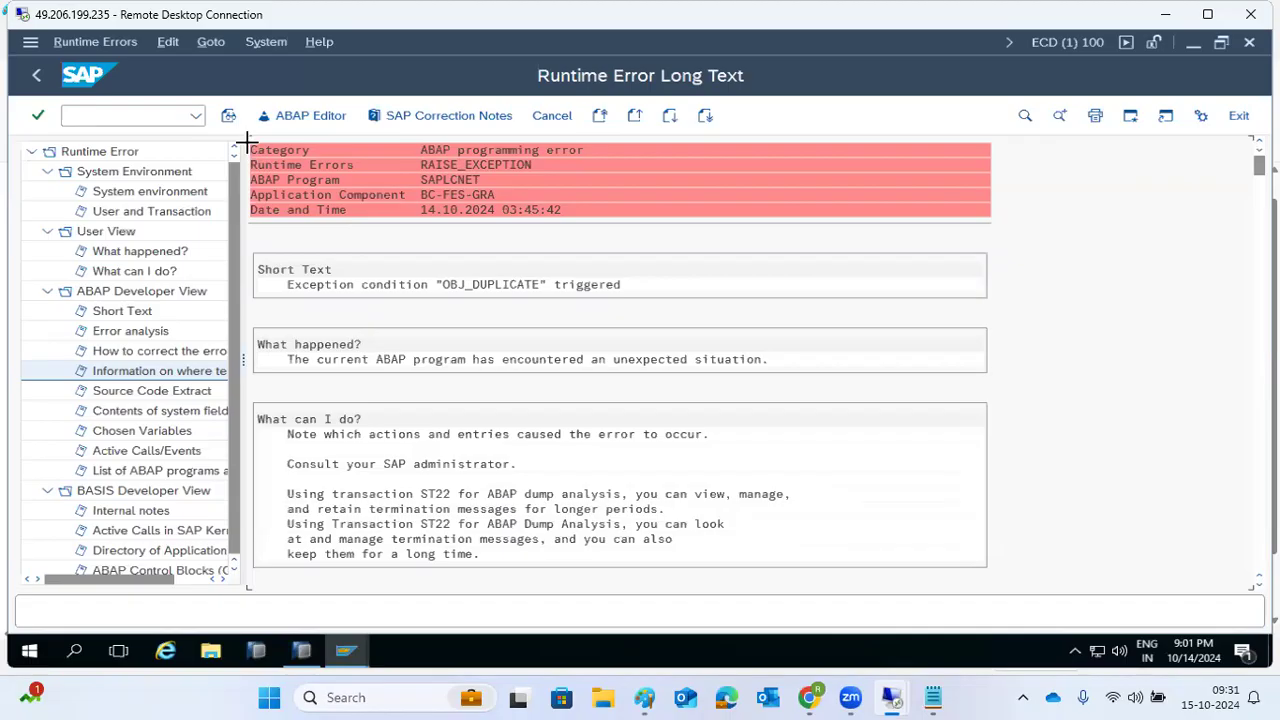
drag(247, 143, 678, 292)
- Switch to Chrome and search Google in a new tab with the copied dump text
click(810, 697)
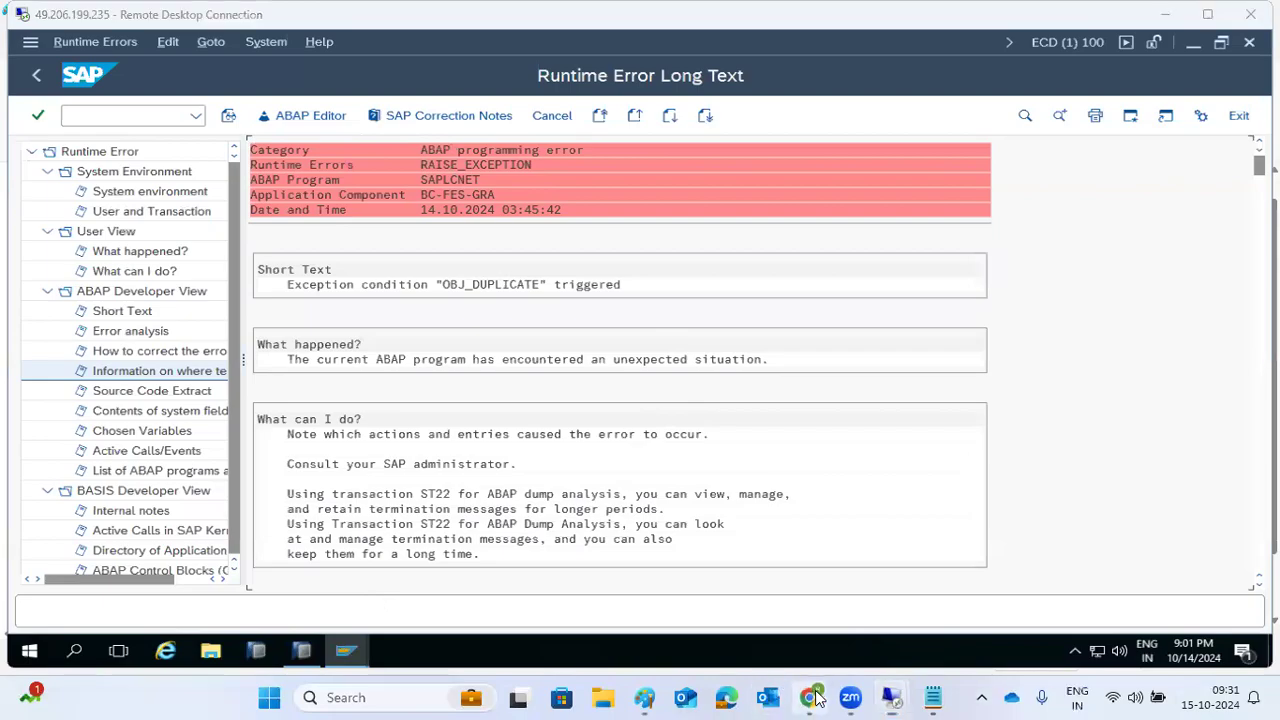
click(225, 20)
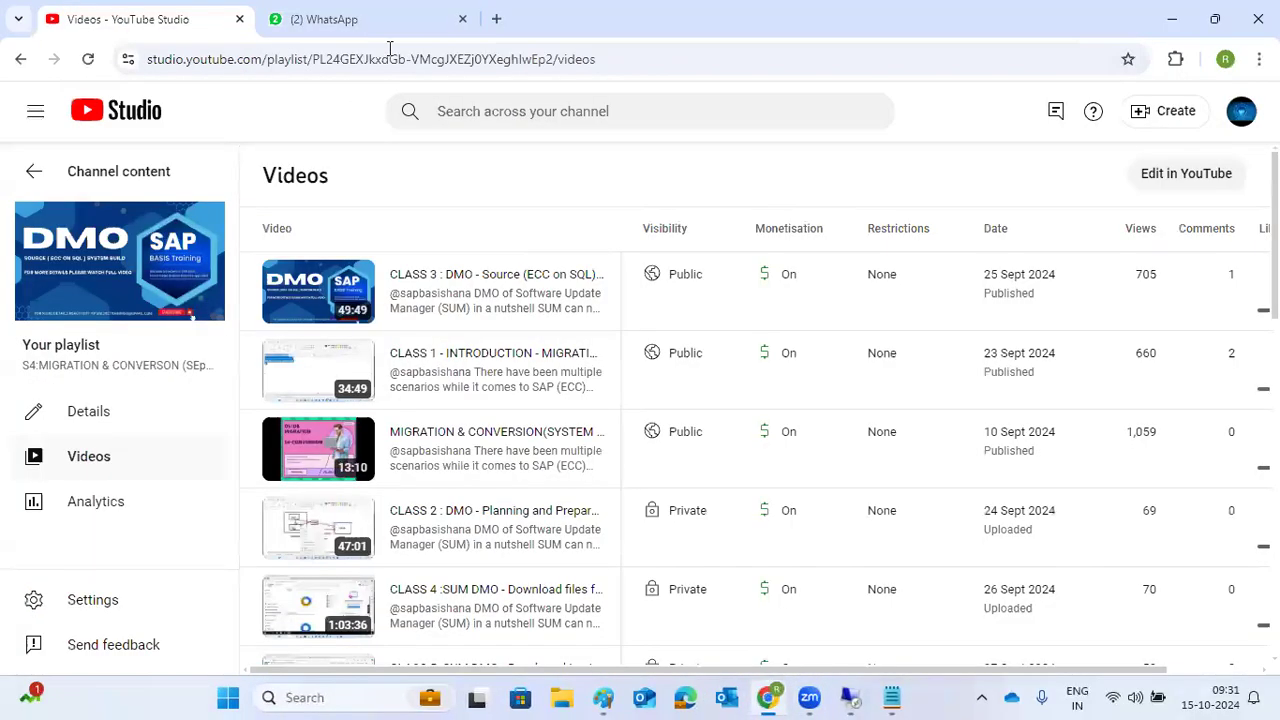
click(496, 19)
key(ctrl+v)
key(Return)
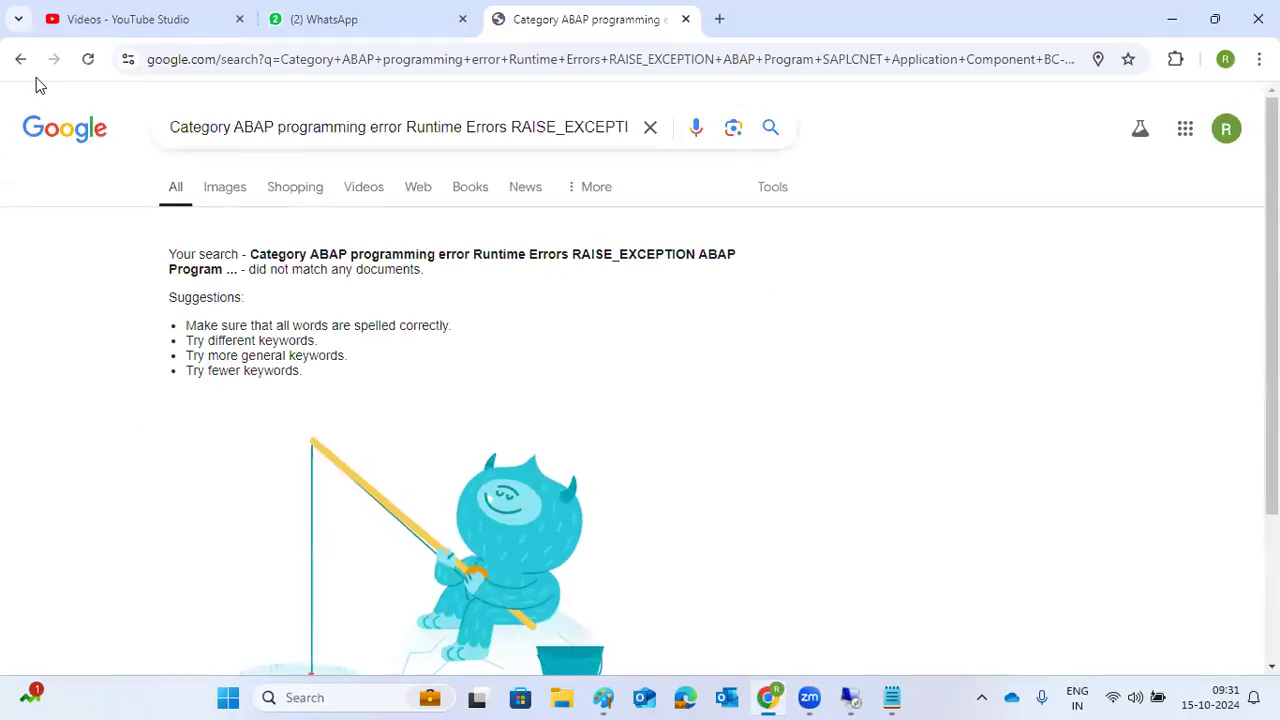
- Remove the date and time "14.10.2024 03:45:42" with its label from the Google query and search again
drag(543, 120, 686, 140)
click(437, 122)
click(437, 122)
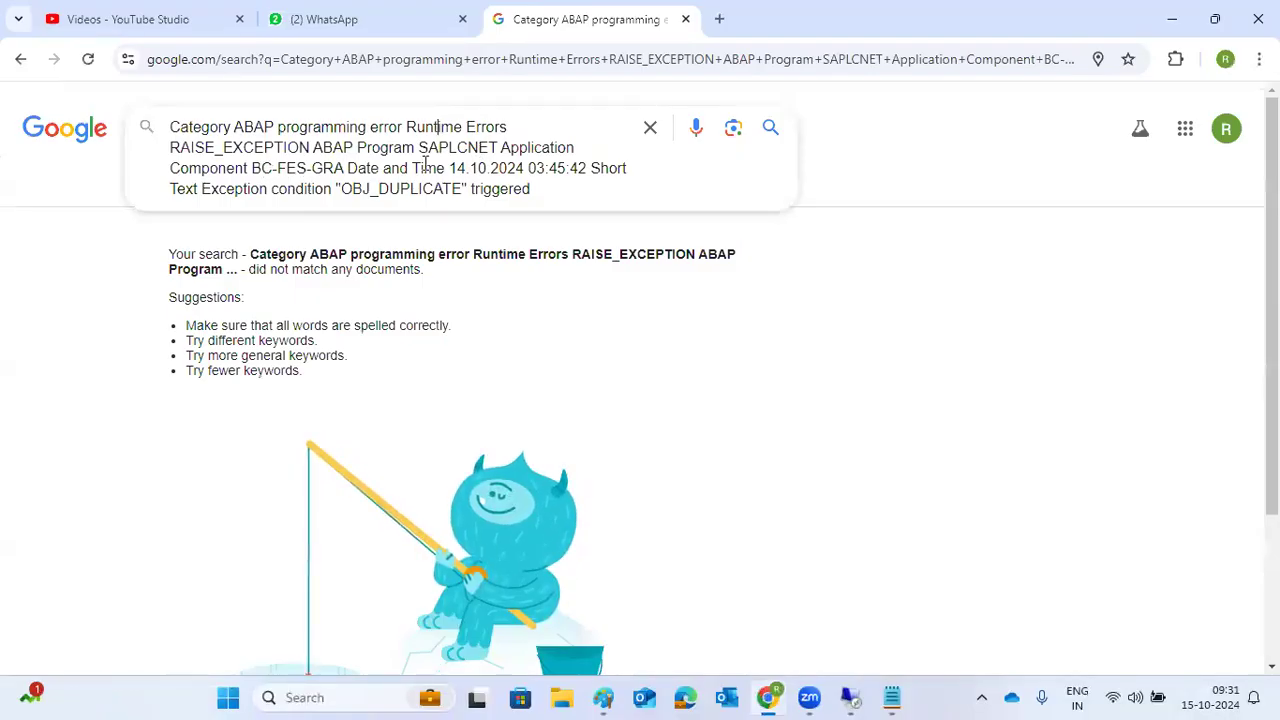
drag(345, 170, 585, 170)
key(BackSpace)
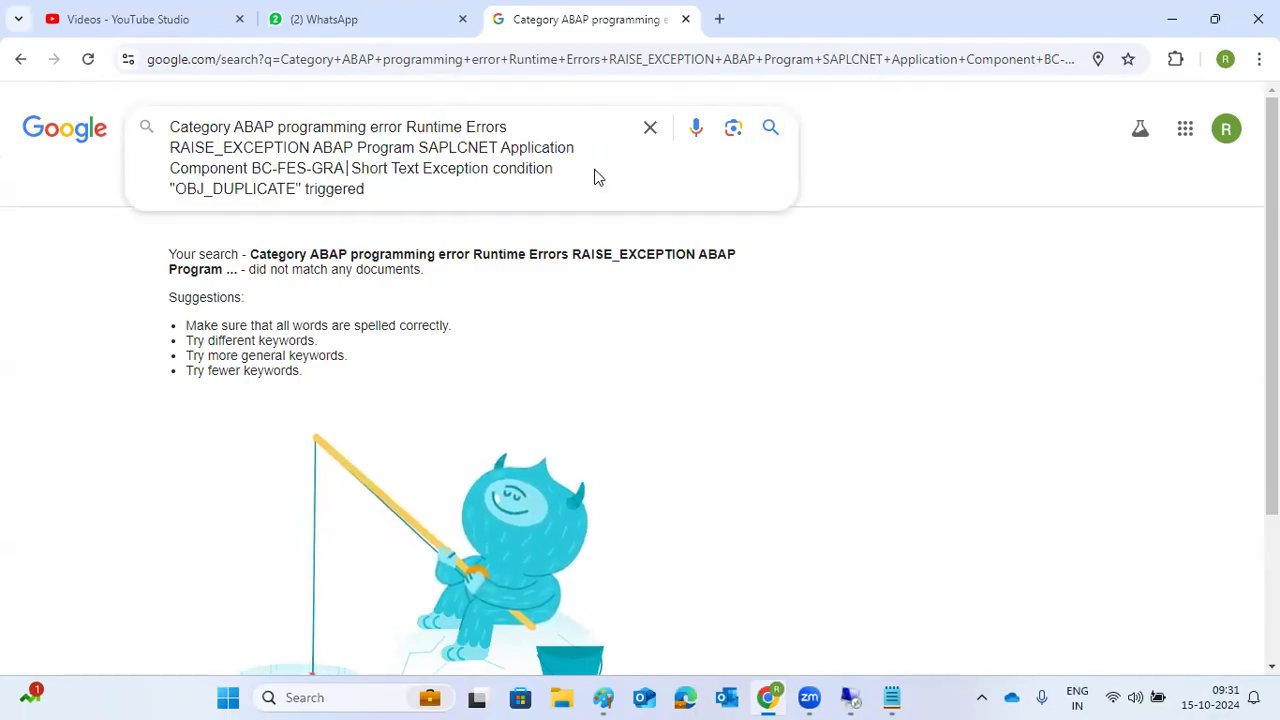
key(Return)
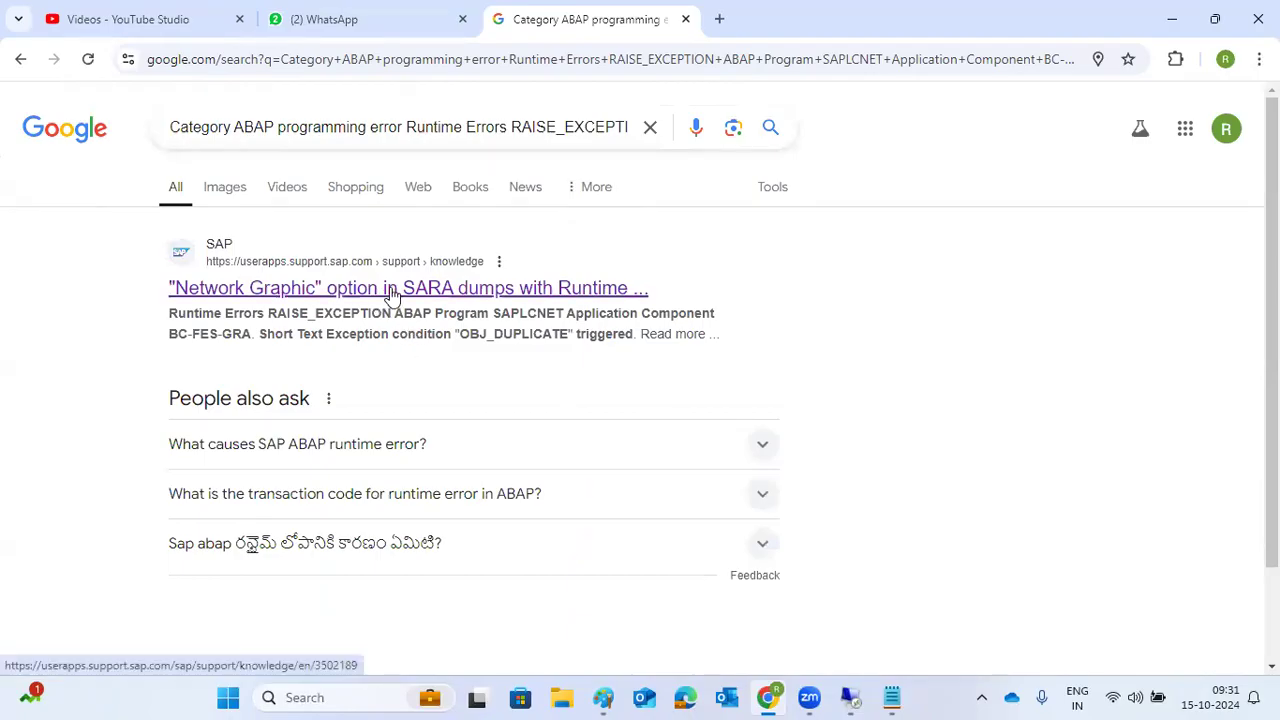
- Copy the link address of the SAP result about the "Network Graphic" option in SARA dumps, and open that article
right_click(316, 290)
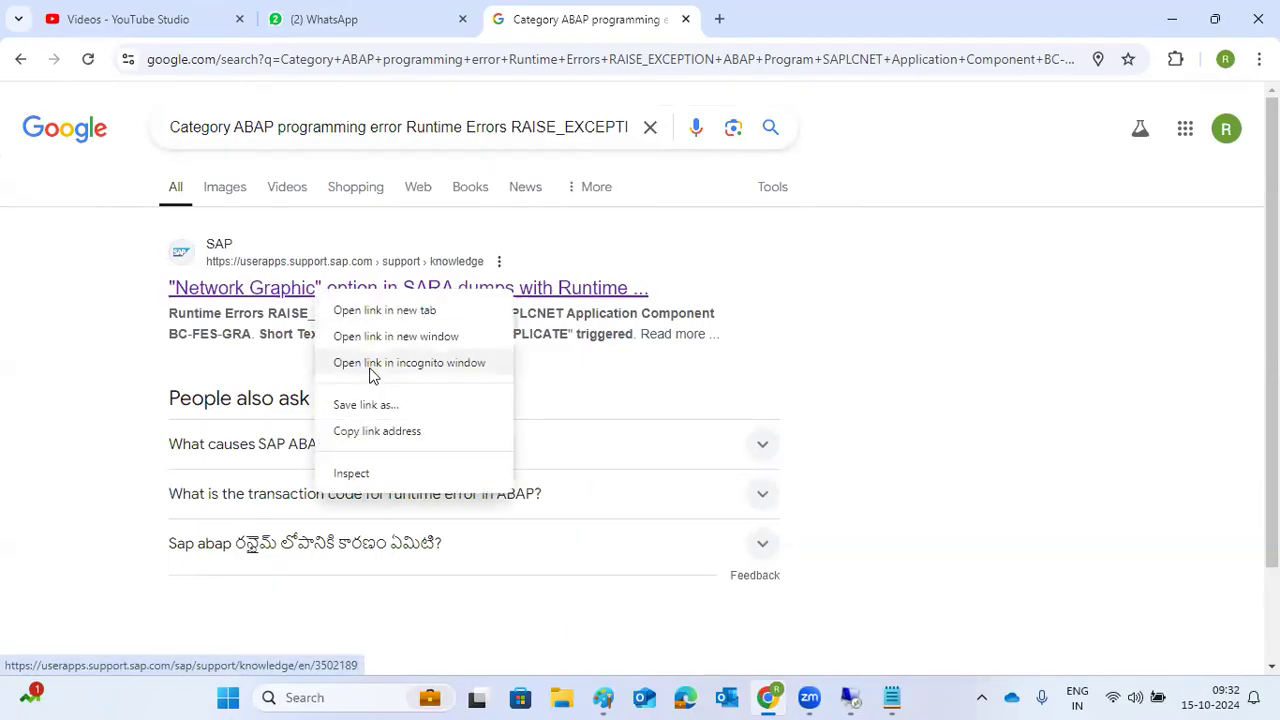
click(377, 432)
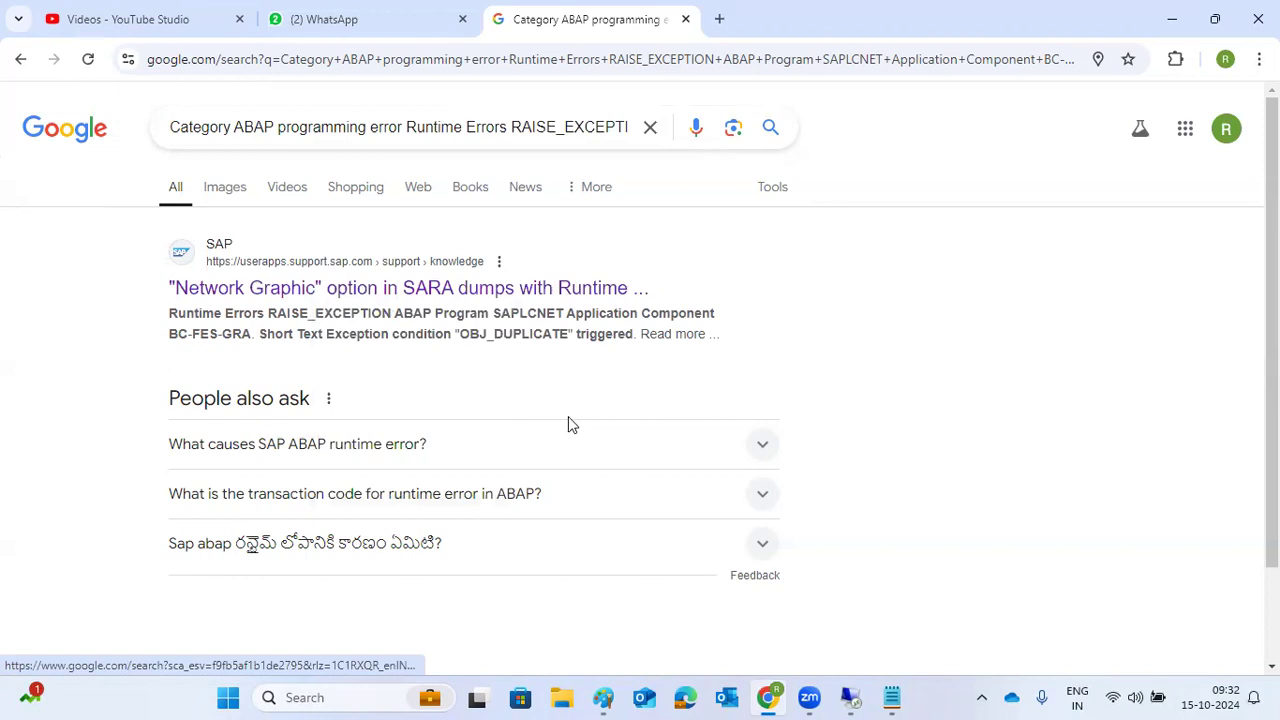
click(372, 288)
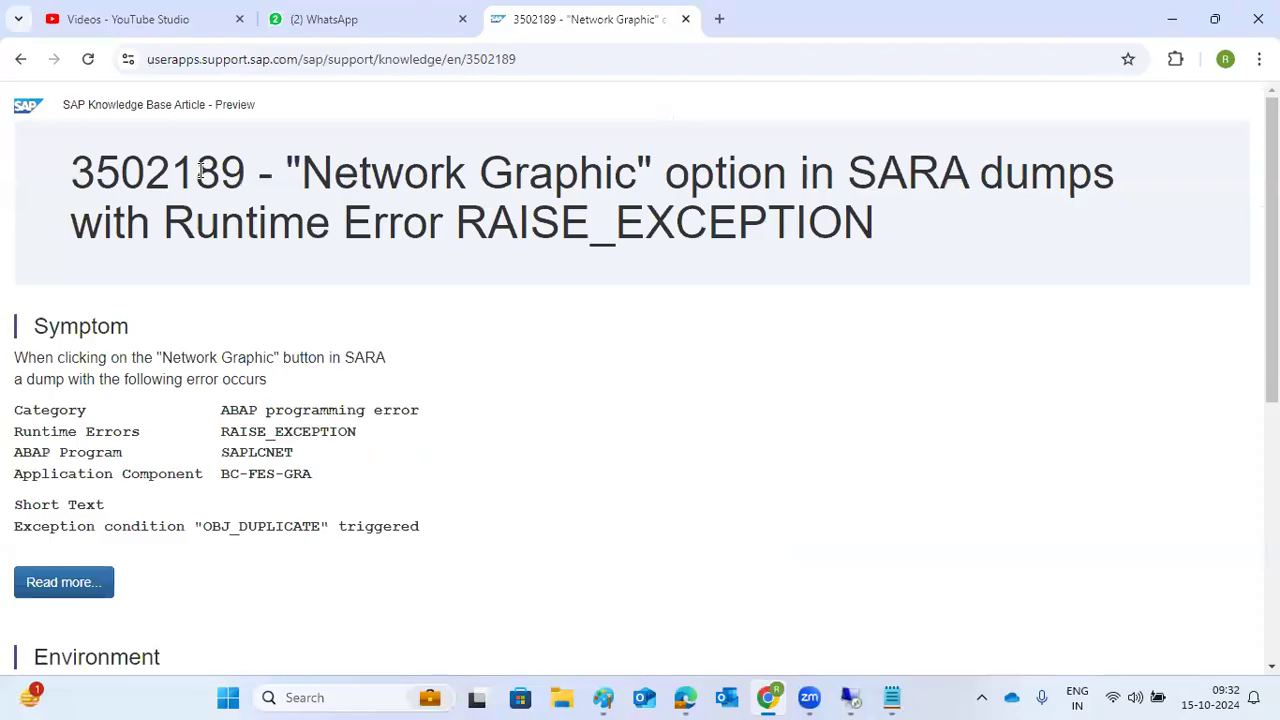
- Examine the title, symptom, short text and environment of SAP Knowledge Base Article 3502189
drag(555, 189, 690, 189)
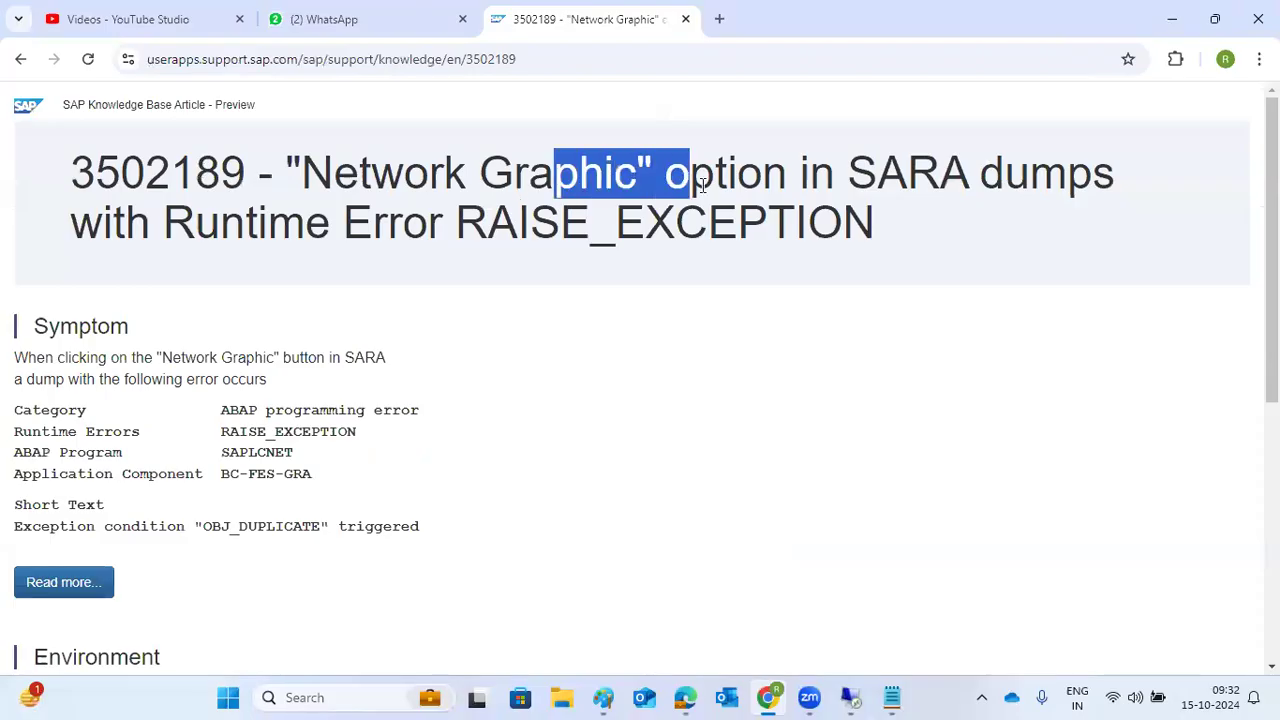
scroll(137, 523, down, 3)
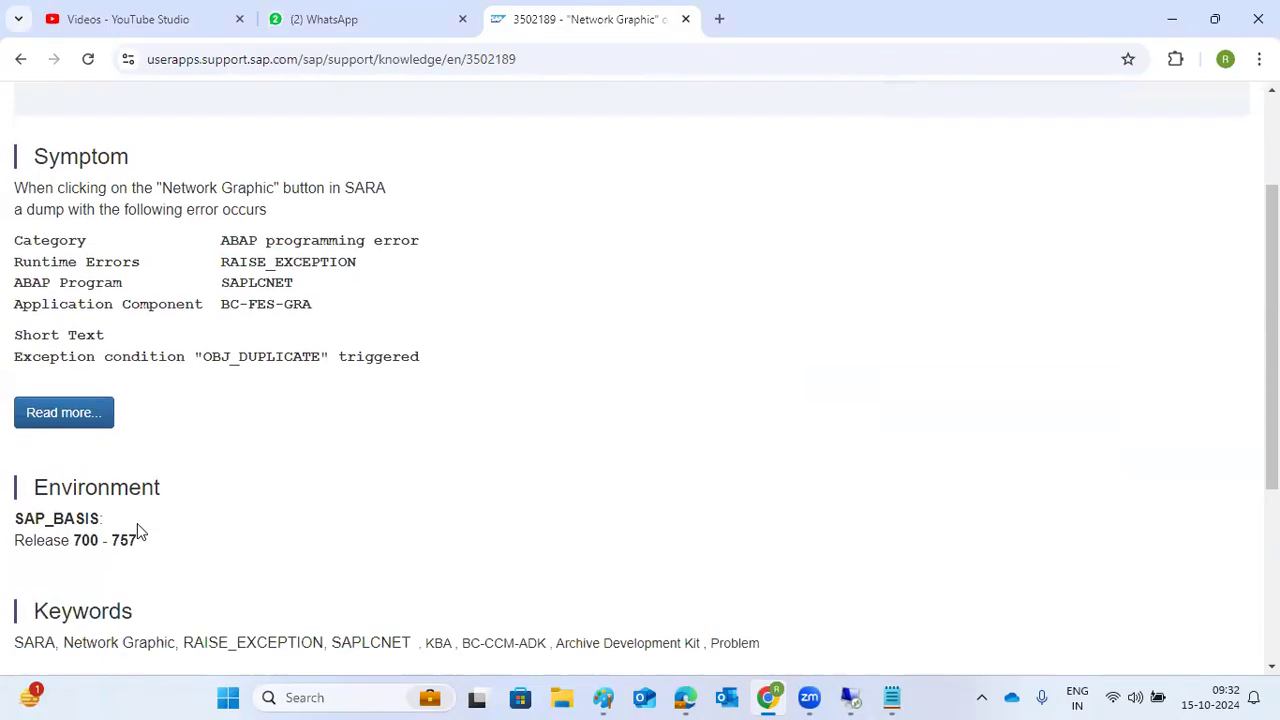
drag(210, 262, 257, 314)
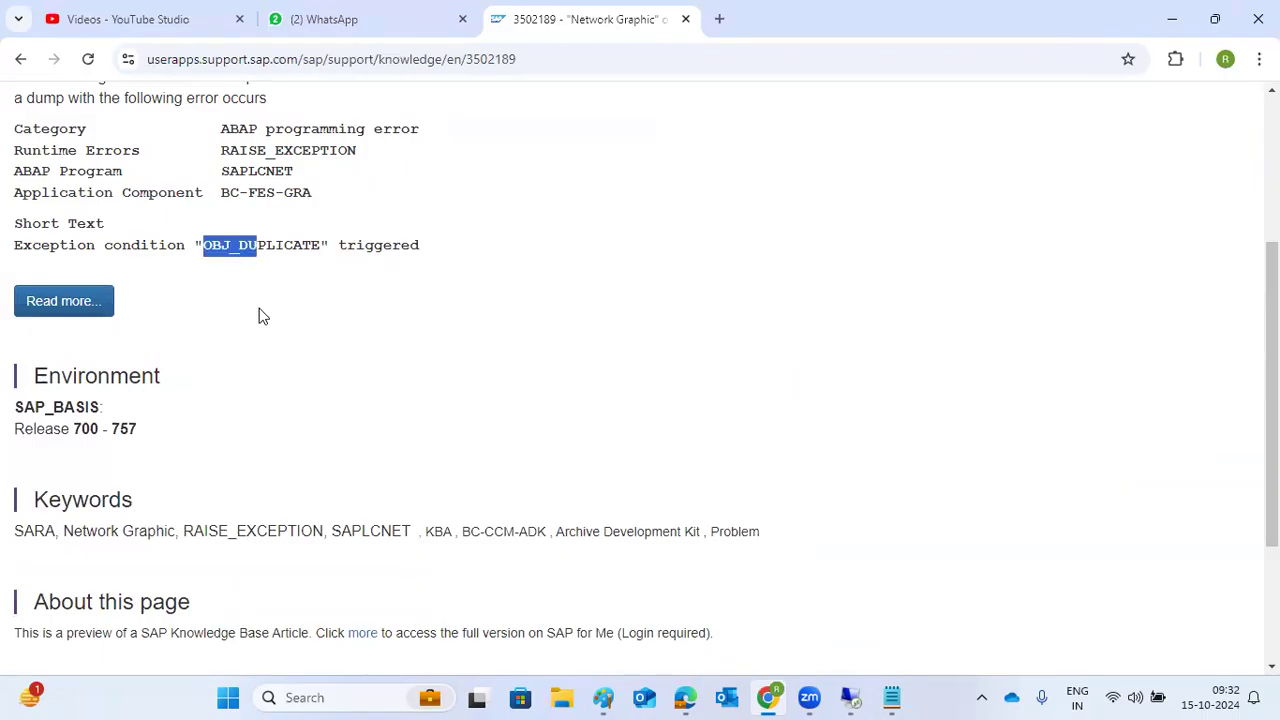
- Switch to the remote SAP session, open transaction SARA and try the Network Graphic without an archiving object
scroll(154, 507, down, 2)
scroll(237, 460, up, 3)
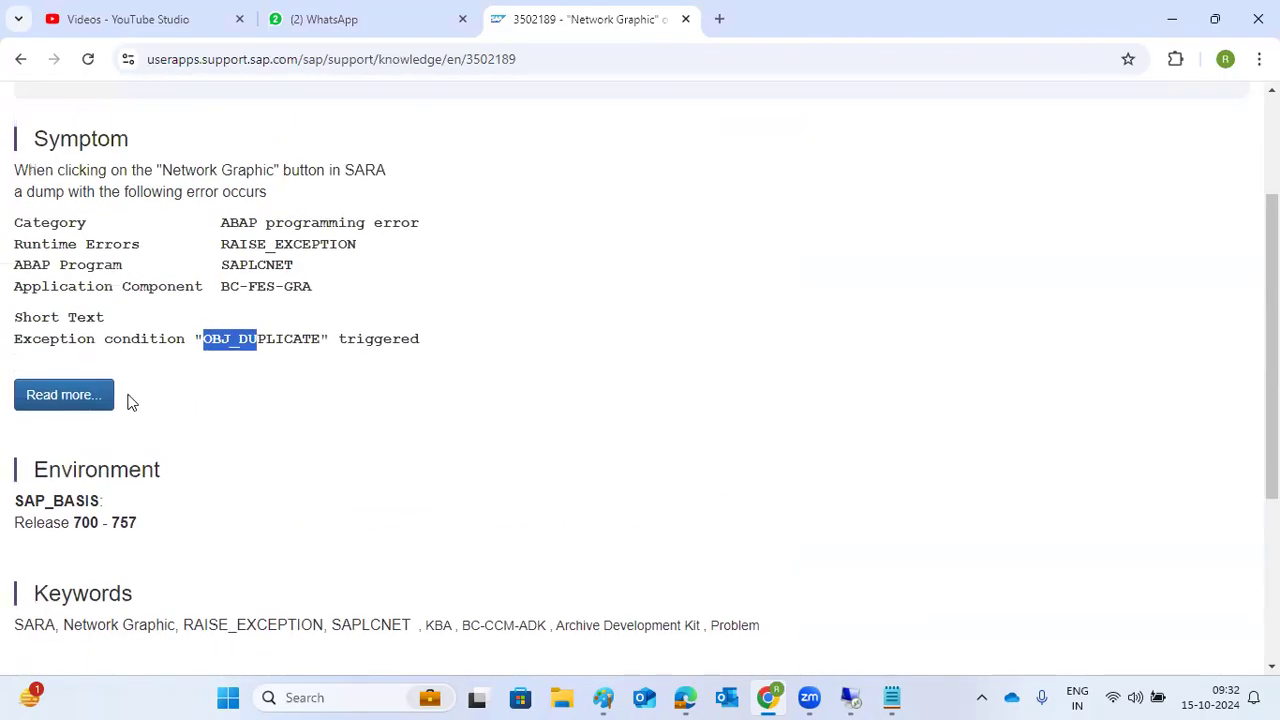
mouse_move(850, 697)
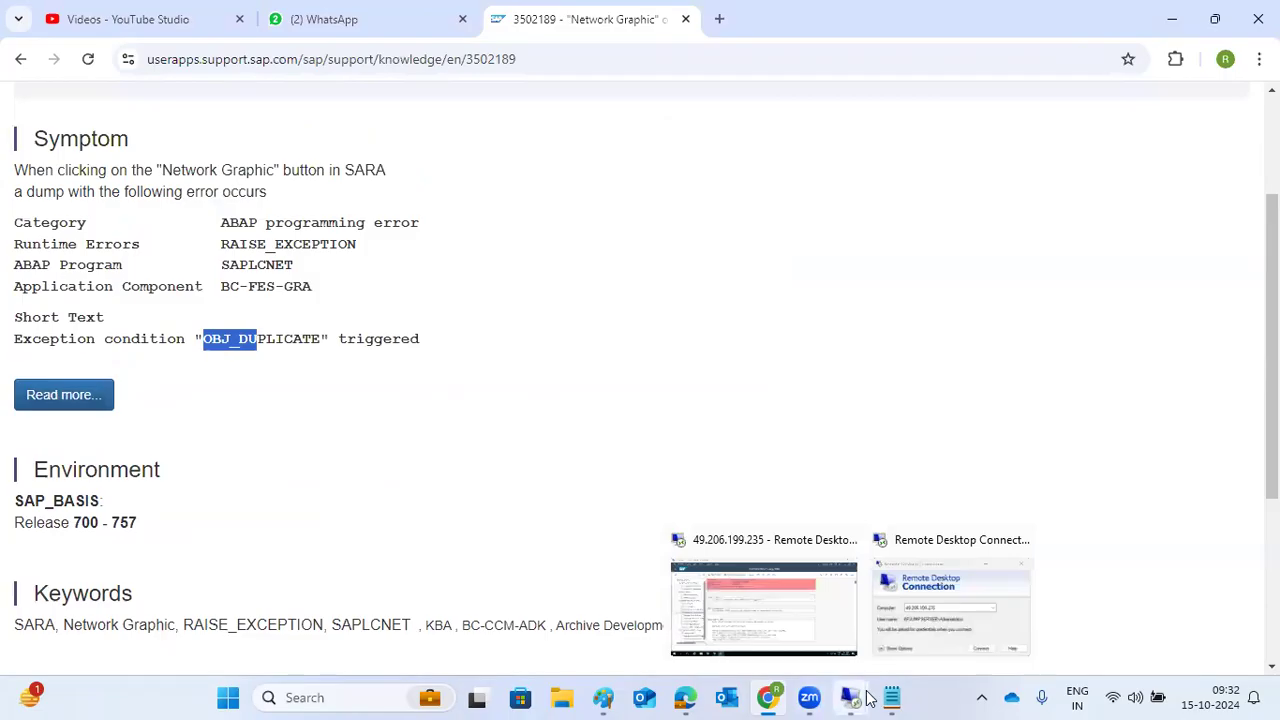
click(765, 590)
click(154, 116)
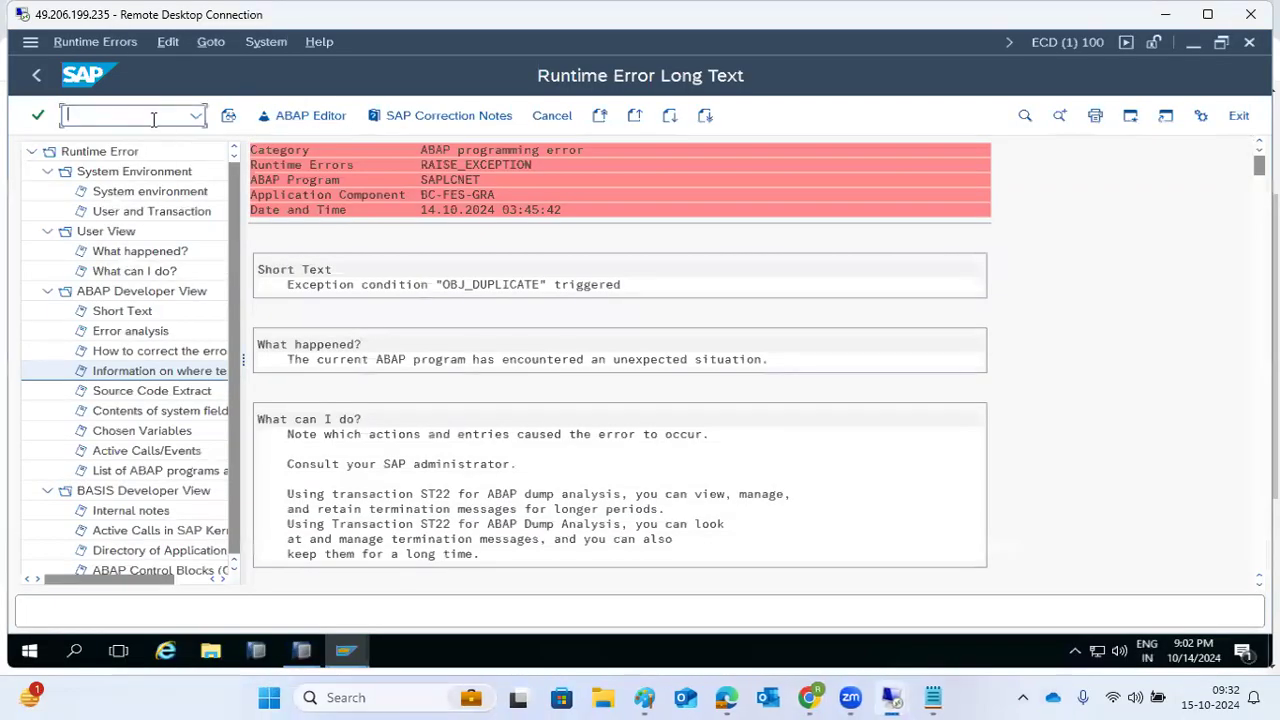
text(/nsara)
key(Return)
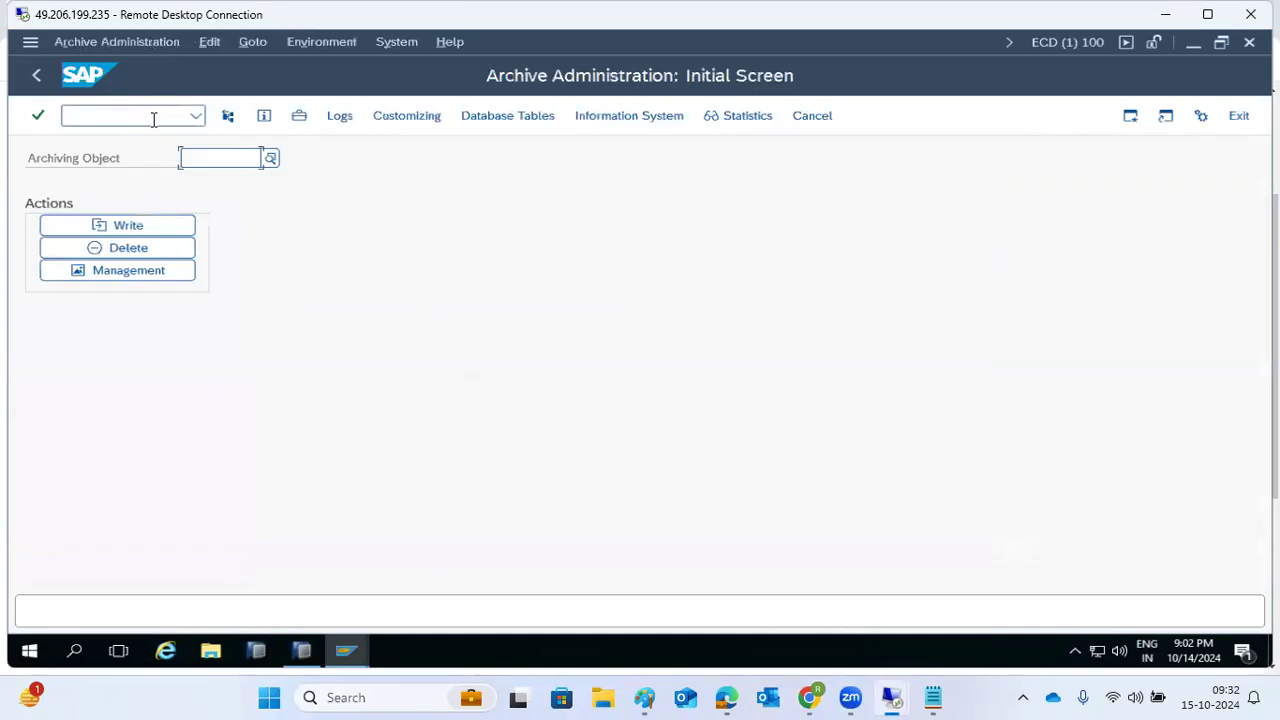
click(229, 116)
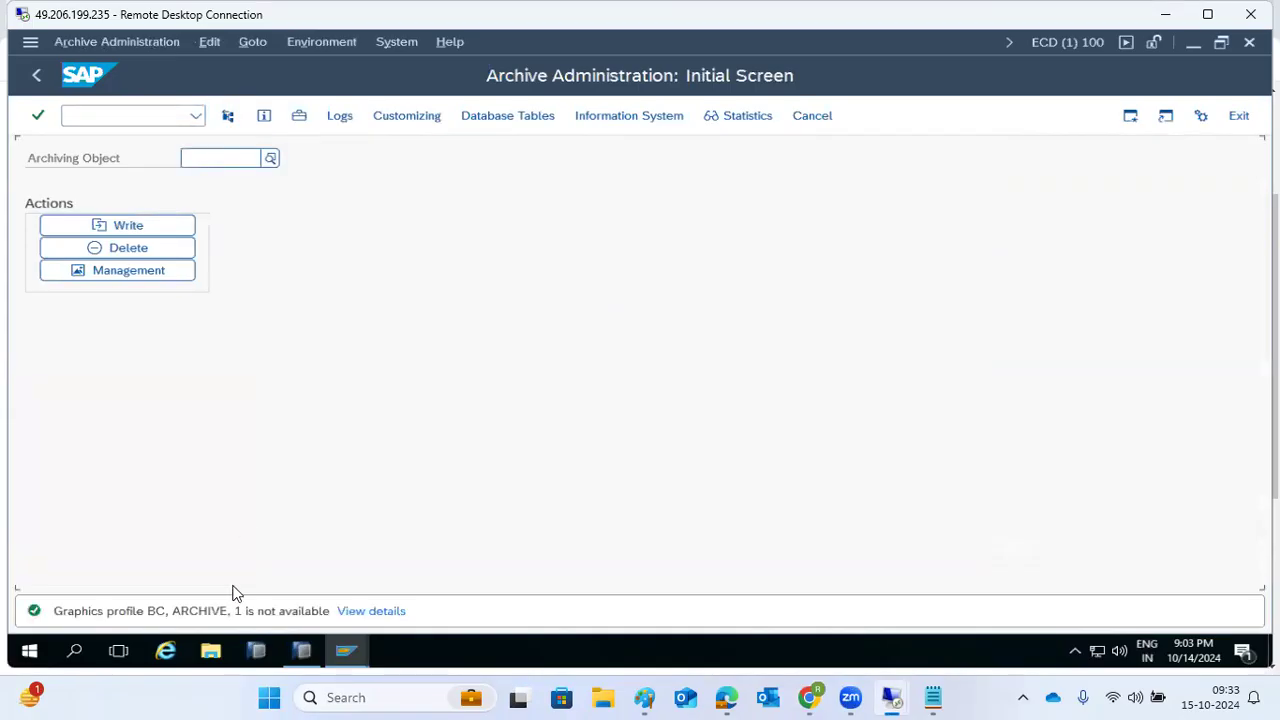
- Set the archiving object to CHANGEDOCU, run its Network Graphic to reproduce the dump, and return to SAP Easy Access
click(211, 157)
text(CHANGEDOCU)
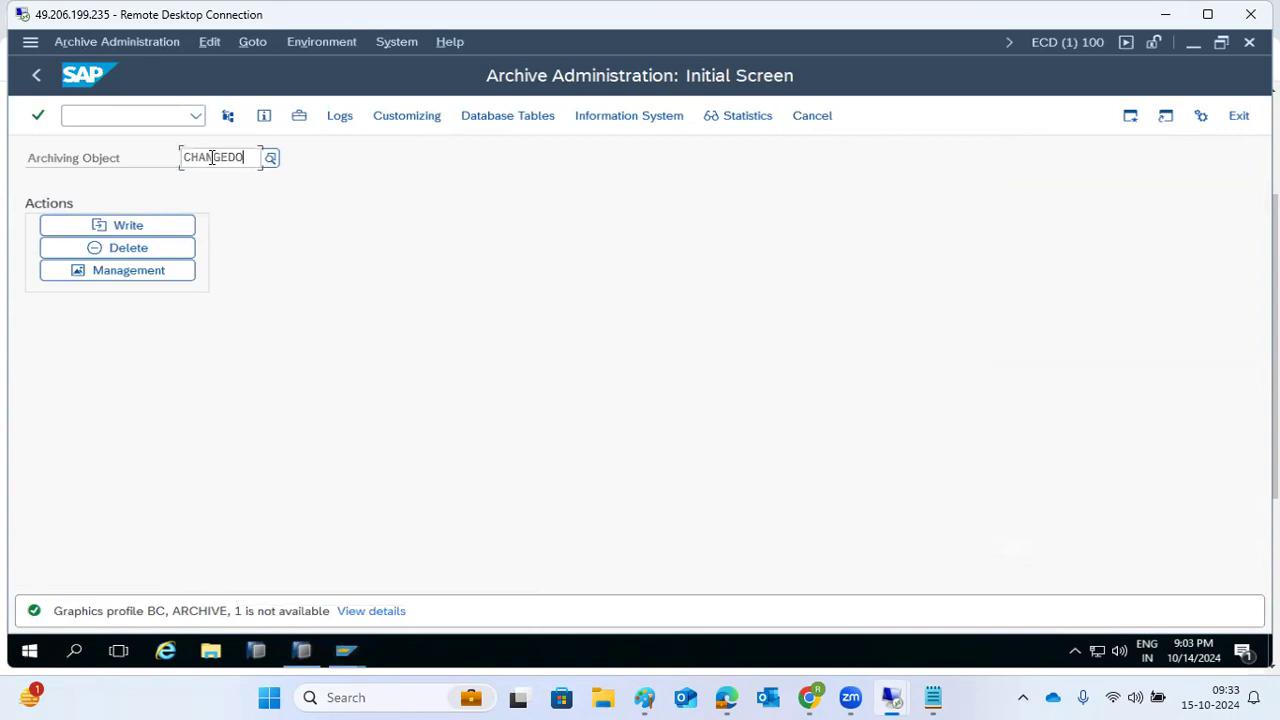
click(253, 229)
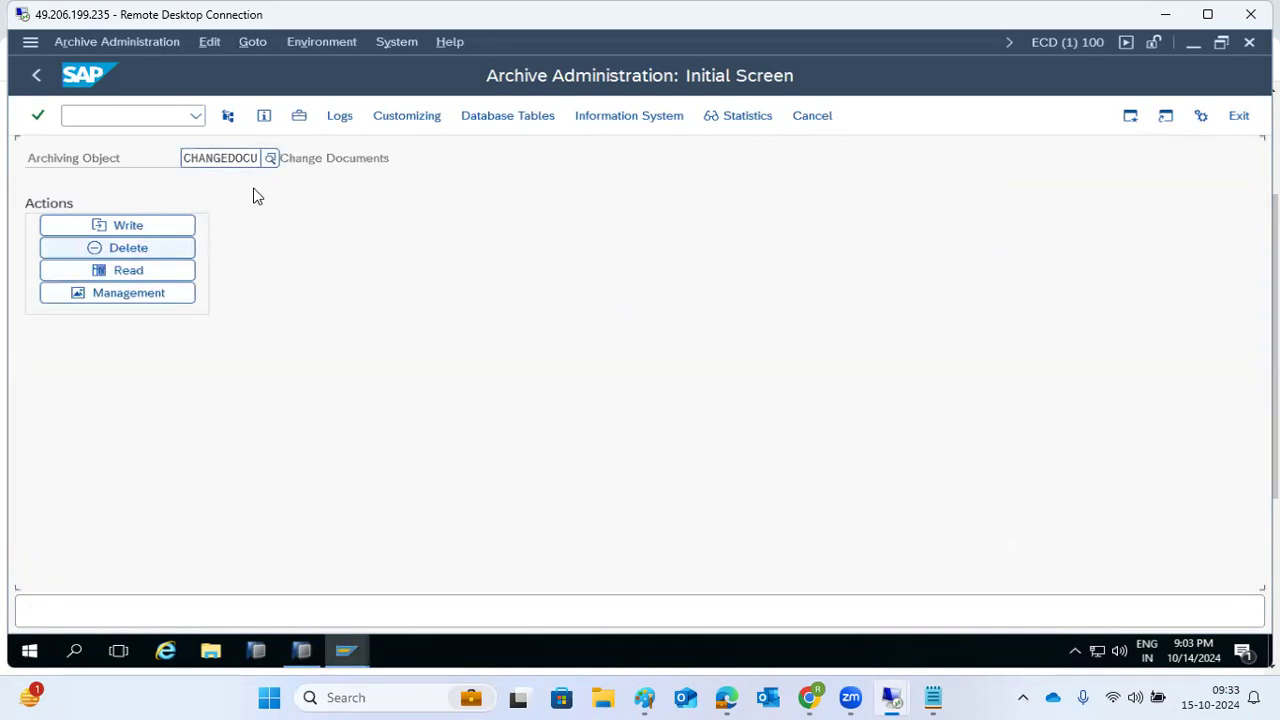
click(229, 118)
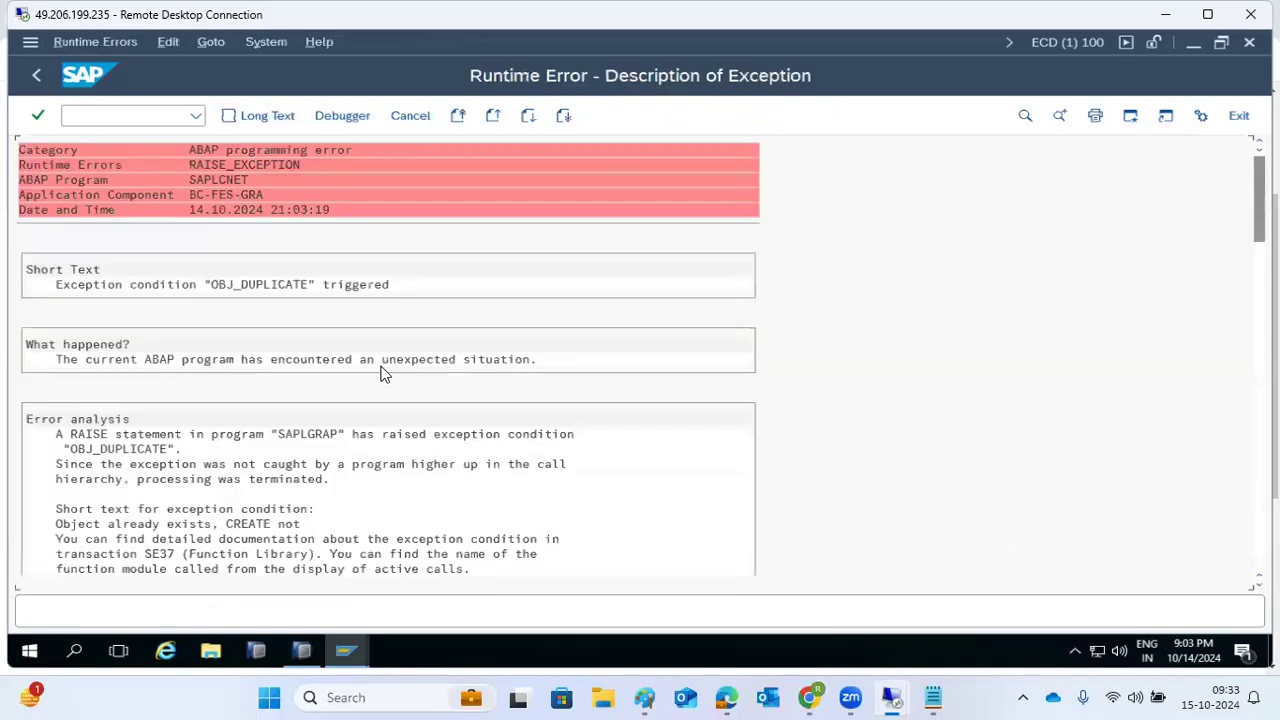
click(40, 76)
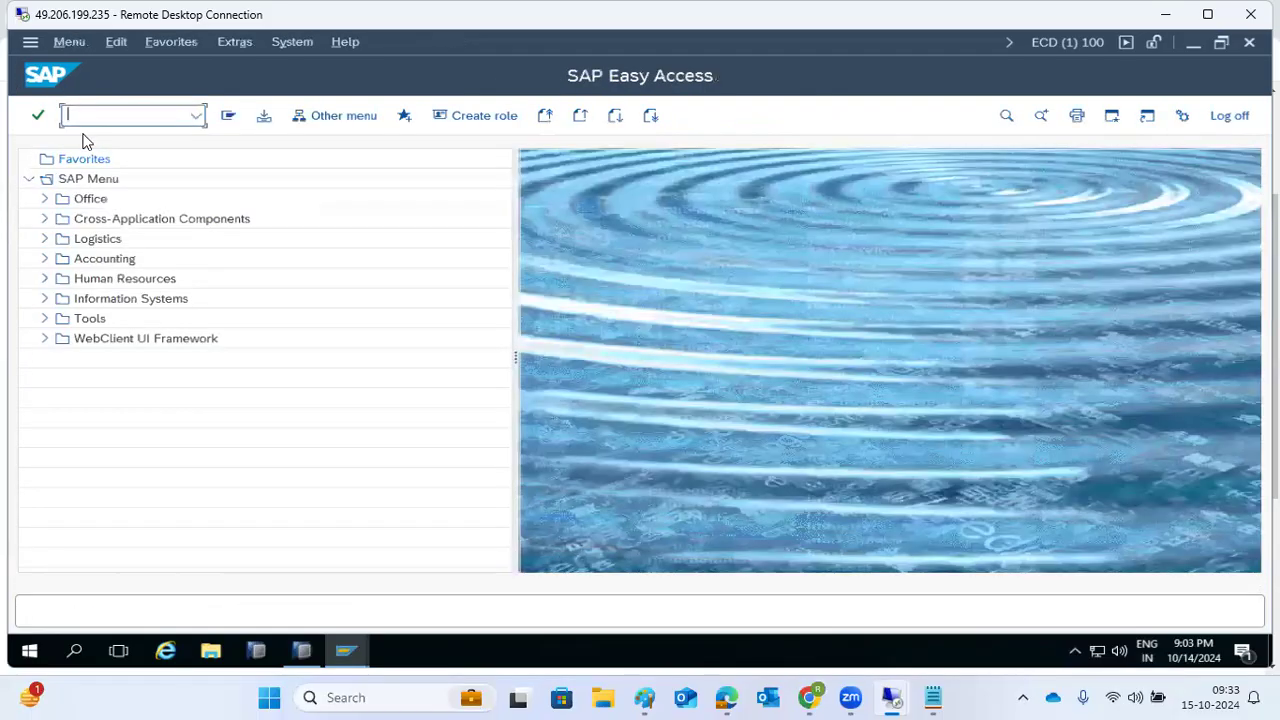
- Reopen transaction SARA, point out the Network Graphic option, and return to SAP Easy Access
text(sara)
key(Return)
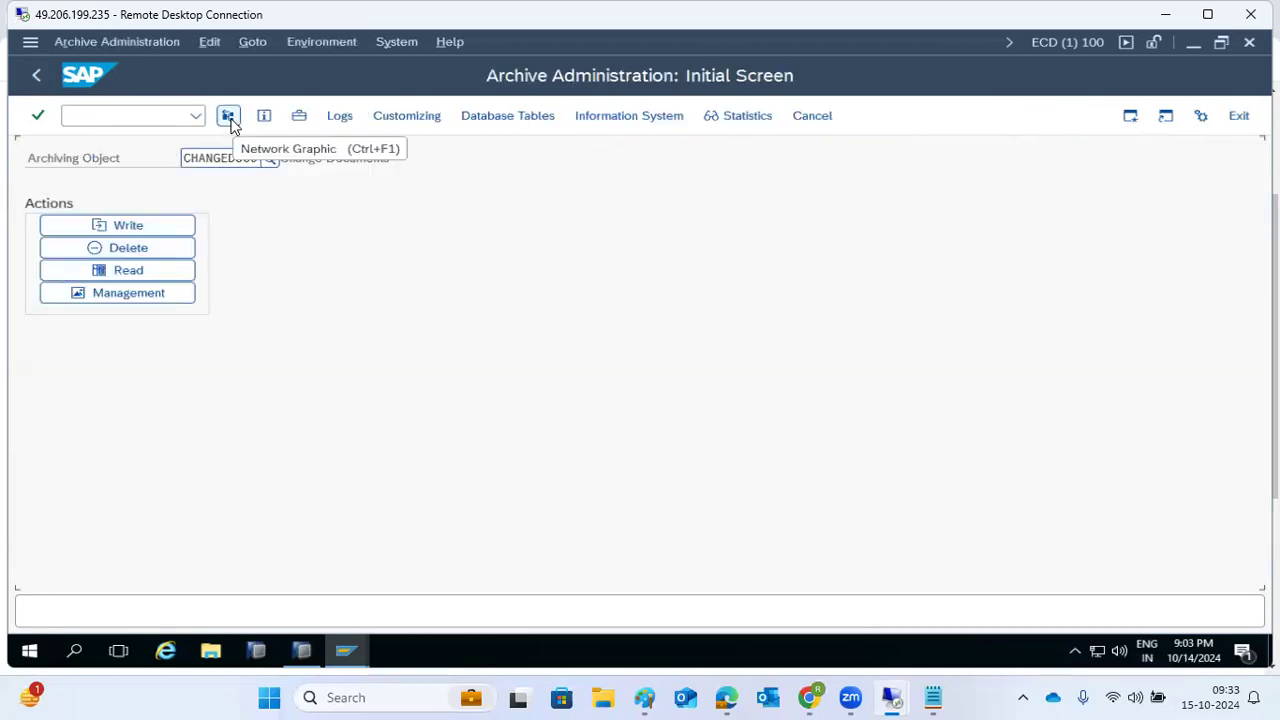
click(36, 75)
- Open transaction ST22, list today's runtime errors to check for the reproduced dump, and return to SAP Easy Access
text(st22)
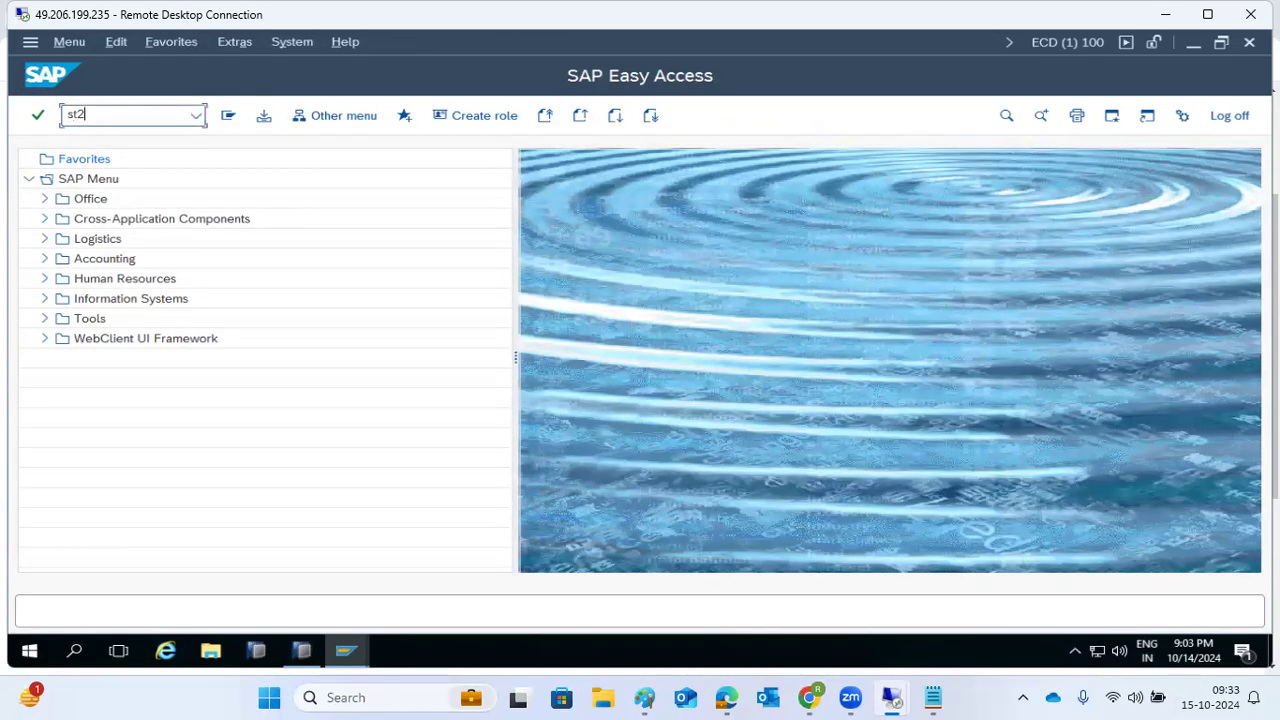
key(Return)
click(290, 205)
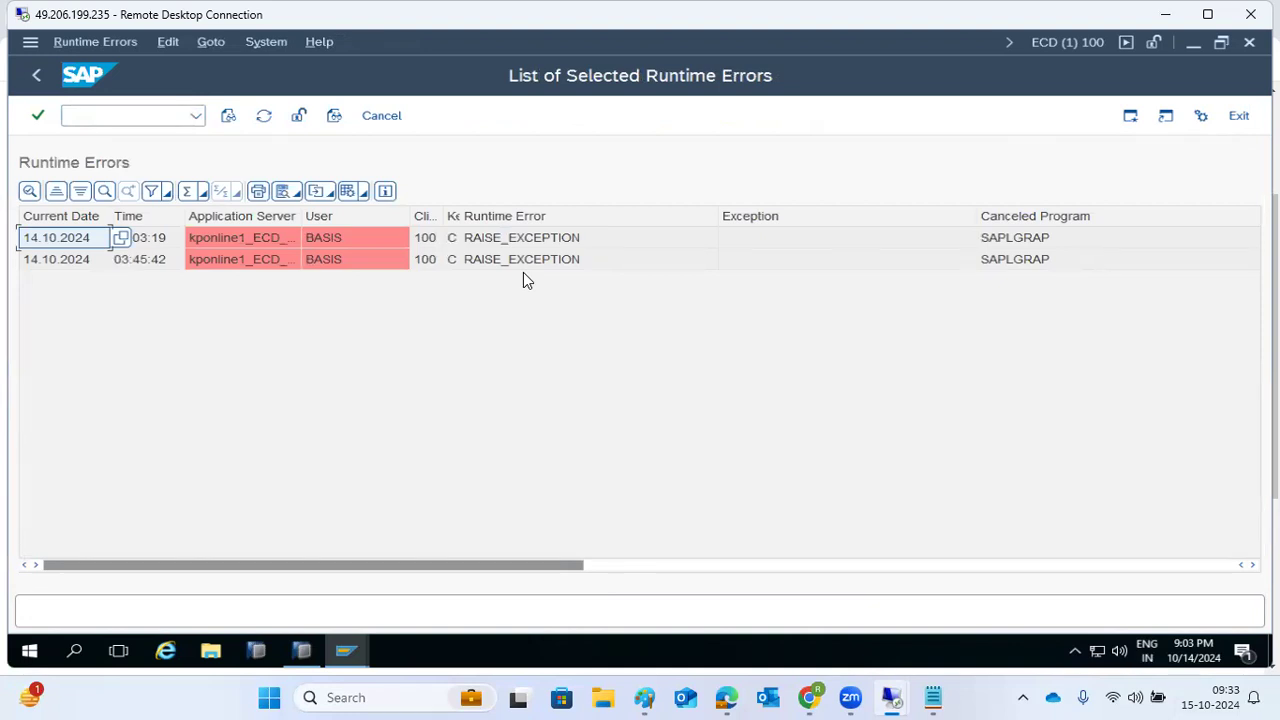
click(29, 82)
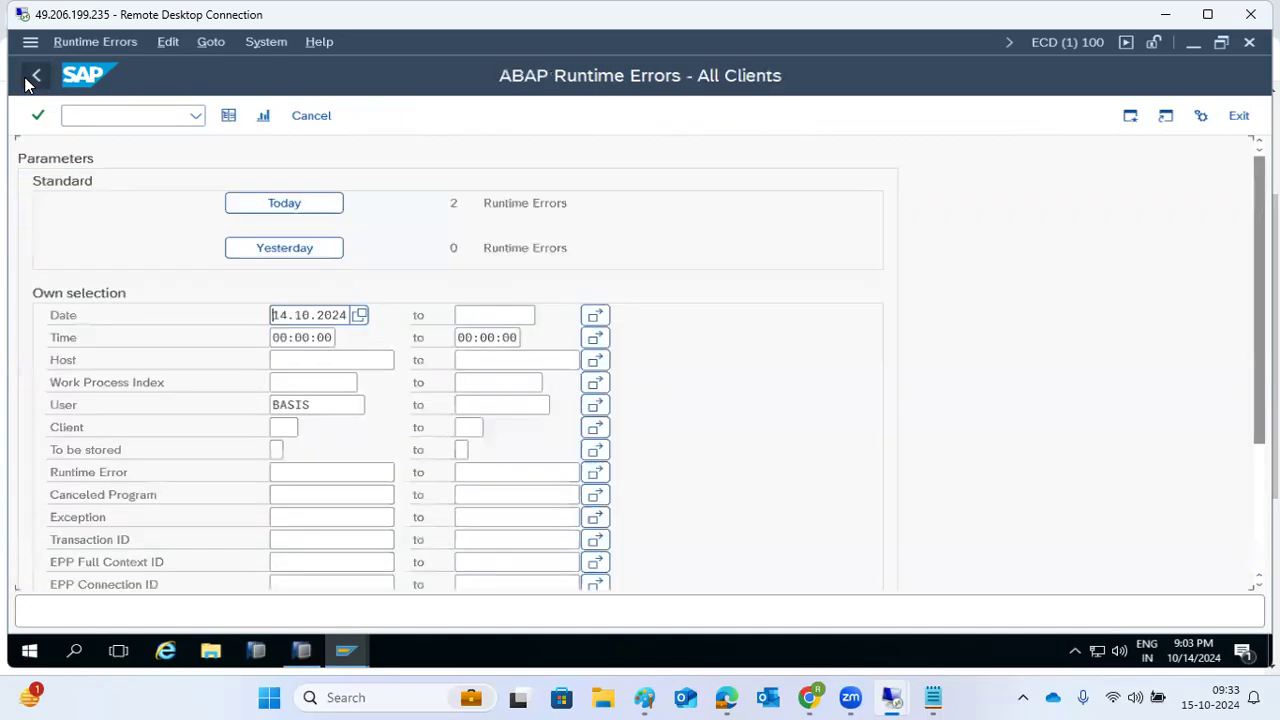
click(30, 80)
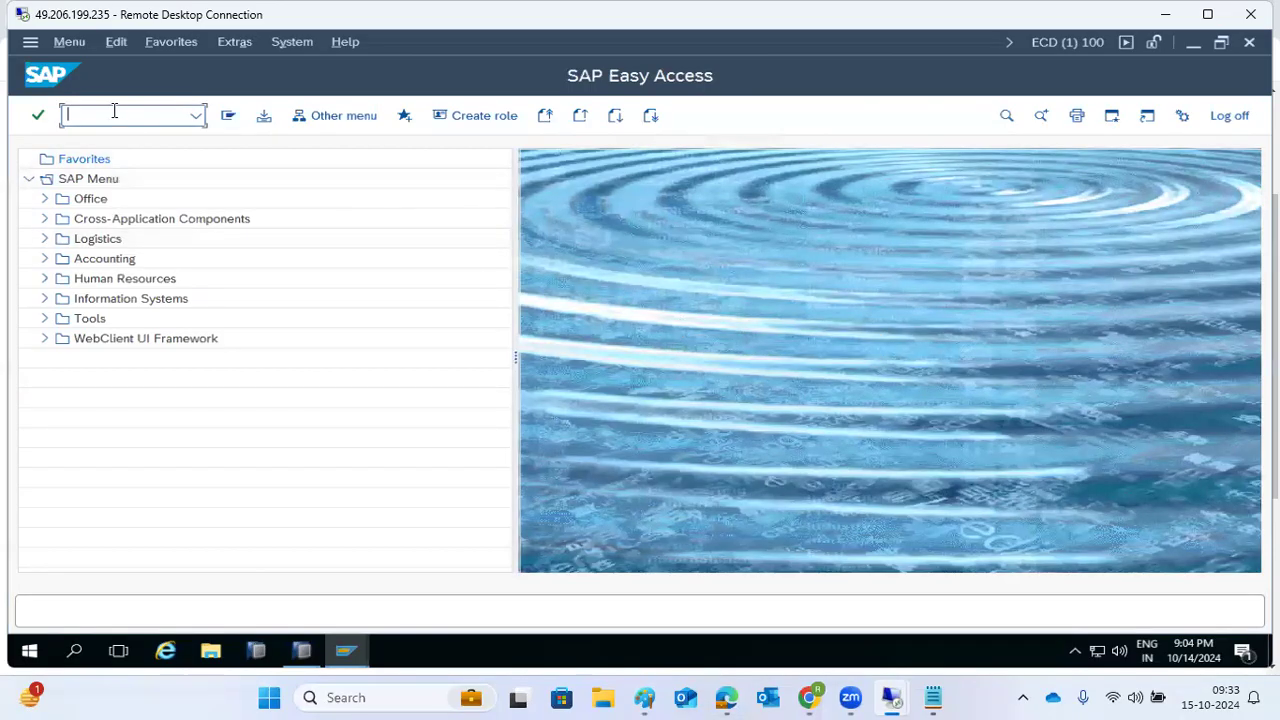
- Open transaction SM21, and in Paint add the line "SM21 - system log" beneath the ST22 note, highlighting both lines
text(sm21)
key(Return)
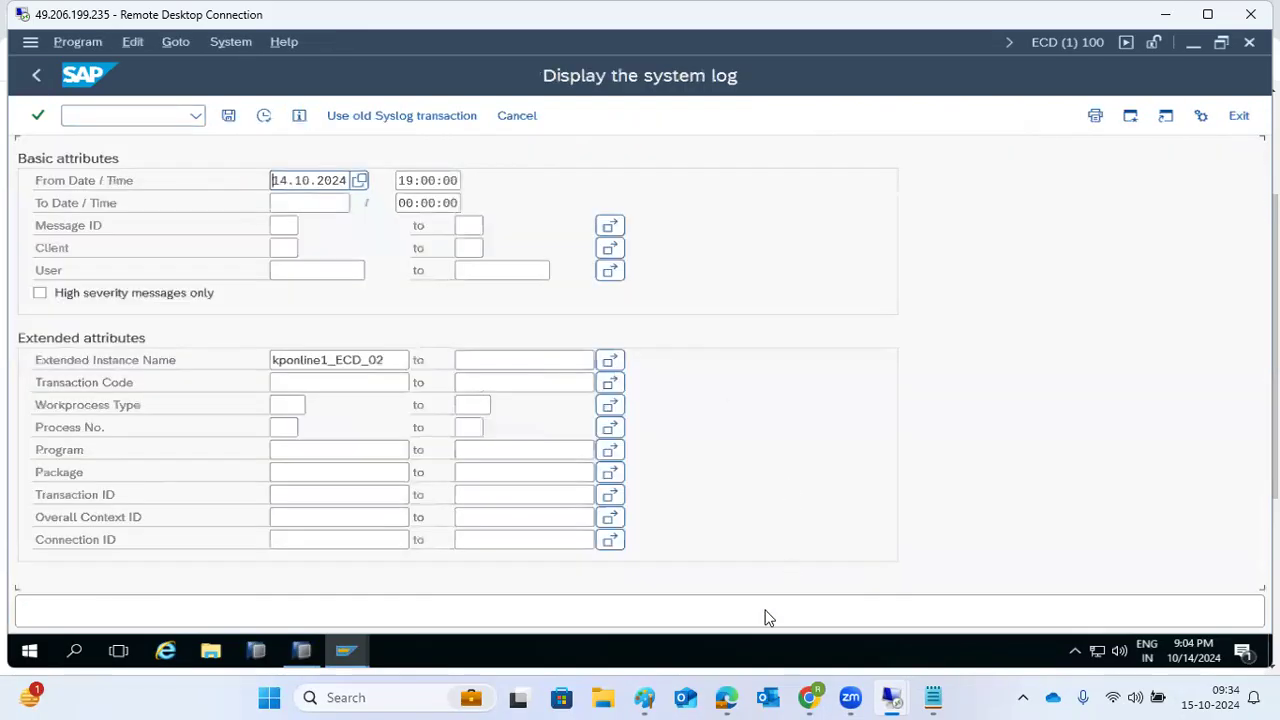
click(648, 697)
key(Return)
text(SM21 - syste)
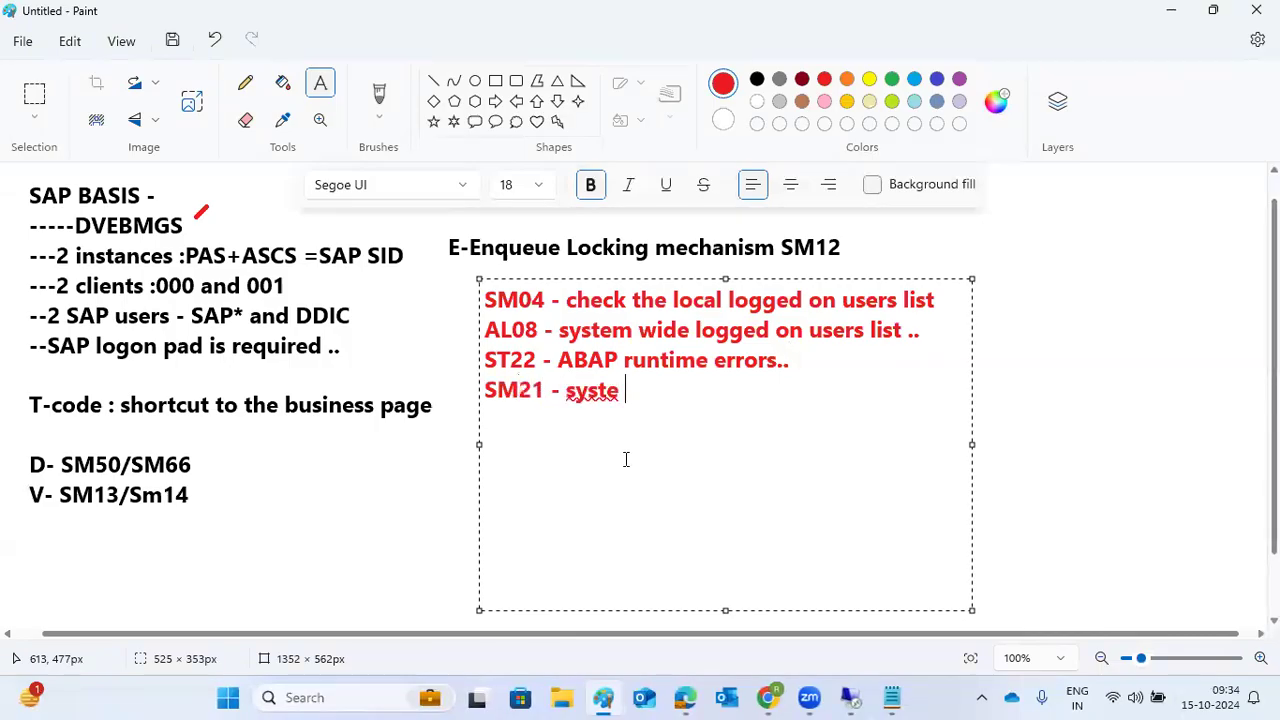
key(BackSpace)
text(m log)
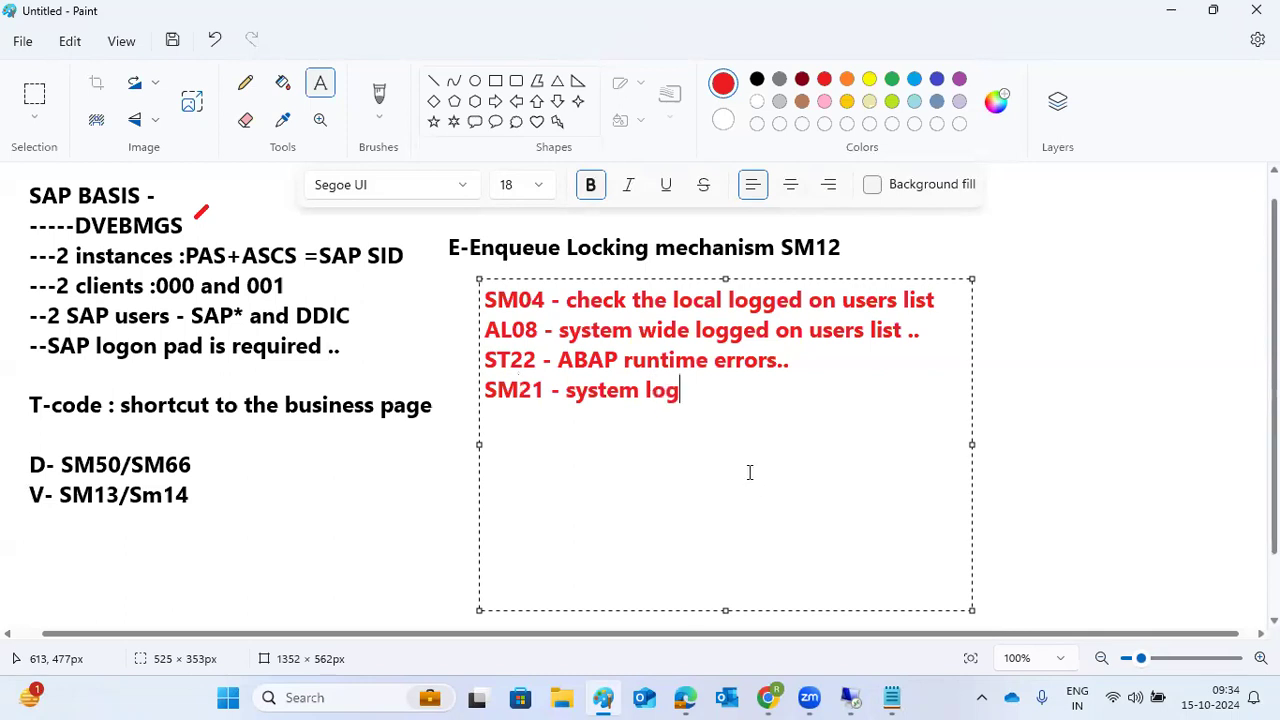
drag(681, 390, 484, 361)
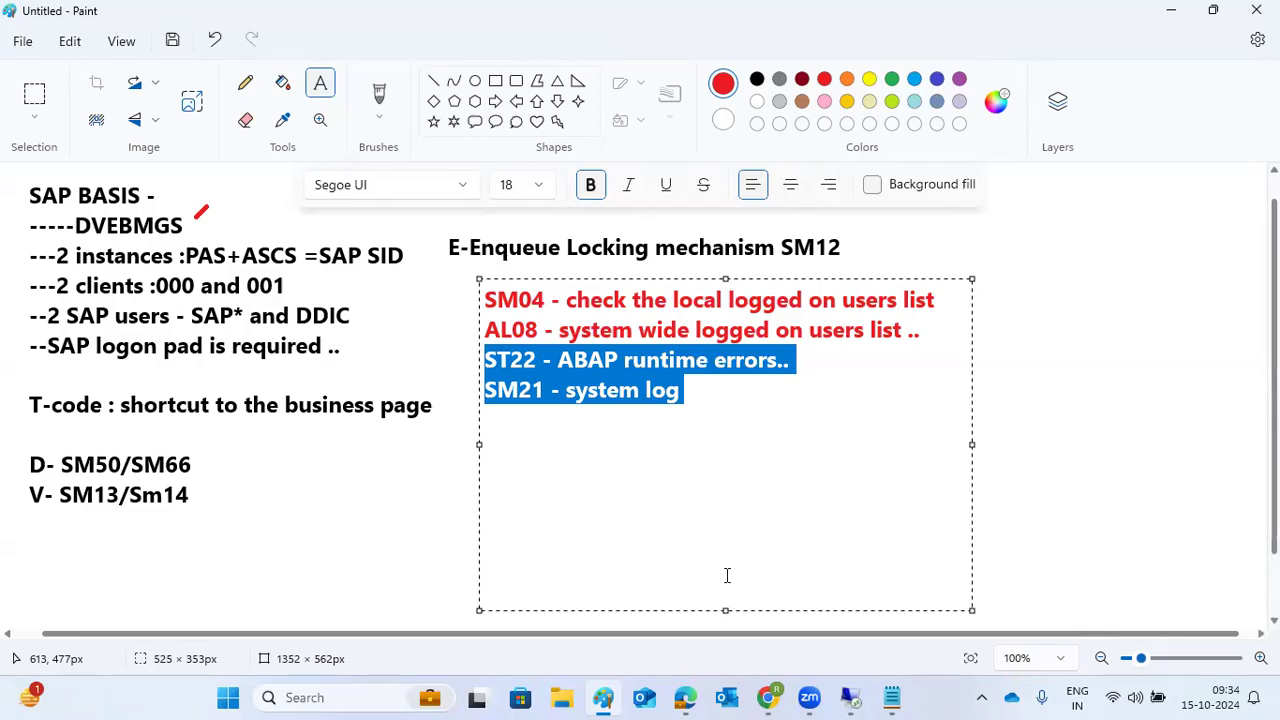
- Return to the remote SAP session, display the system log from 14.10.2024 19:00:00, and select the newest runtime error and short dump messages
click(848, 697)
click(746, 593)
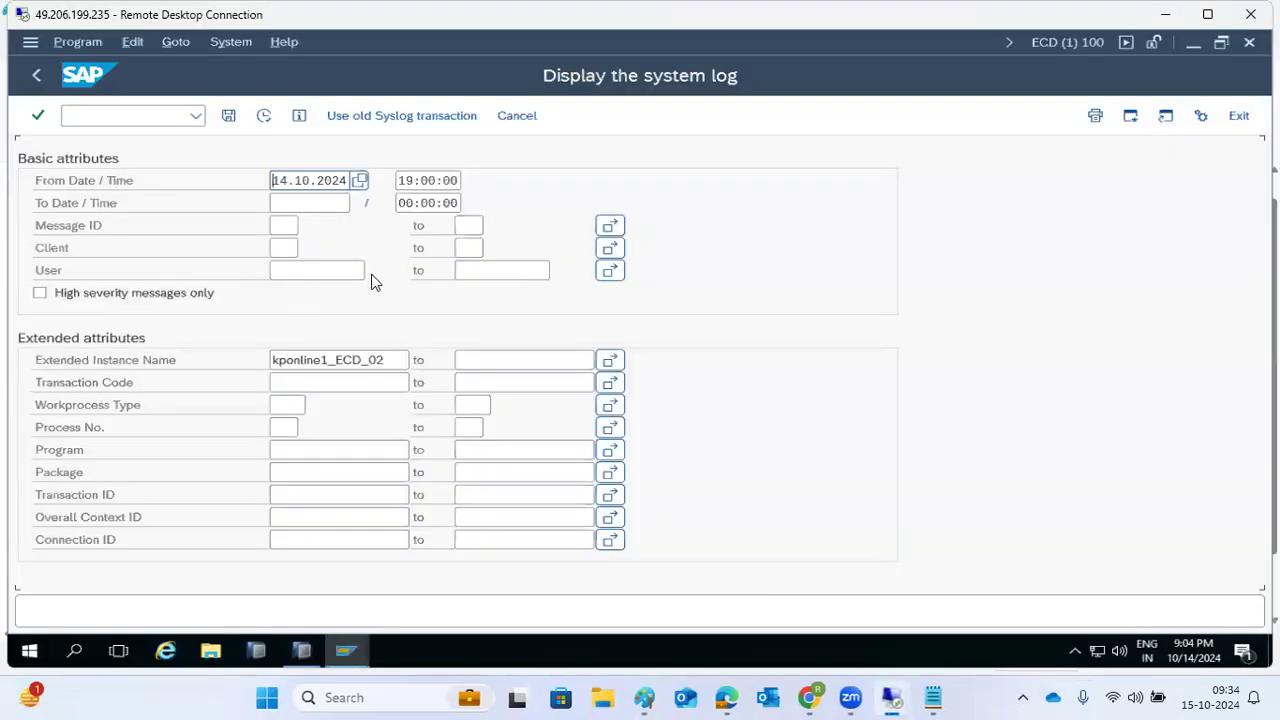
click(264, 116)
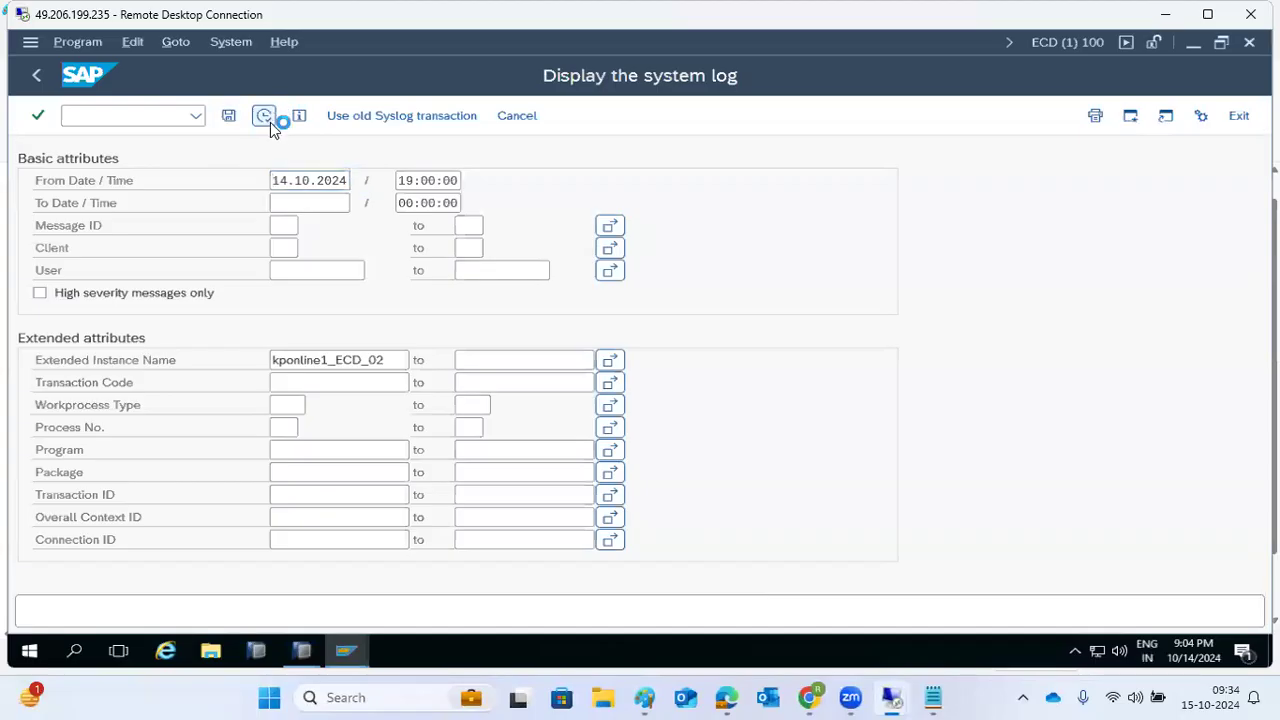
scroll(815, 392, down, 15)
scroll(815, 390, down, 17)
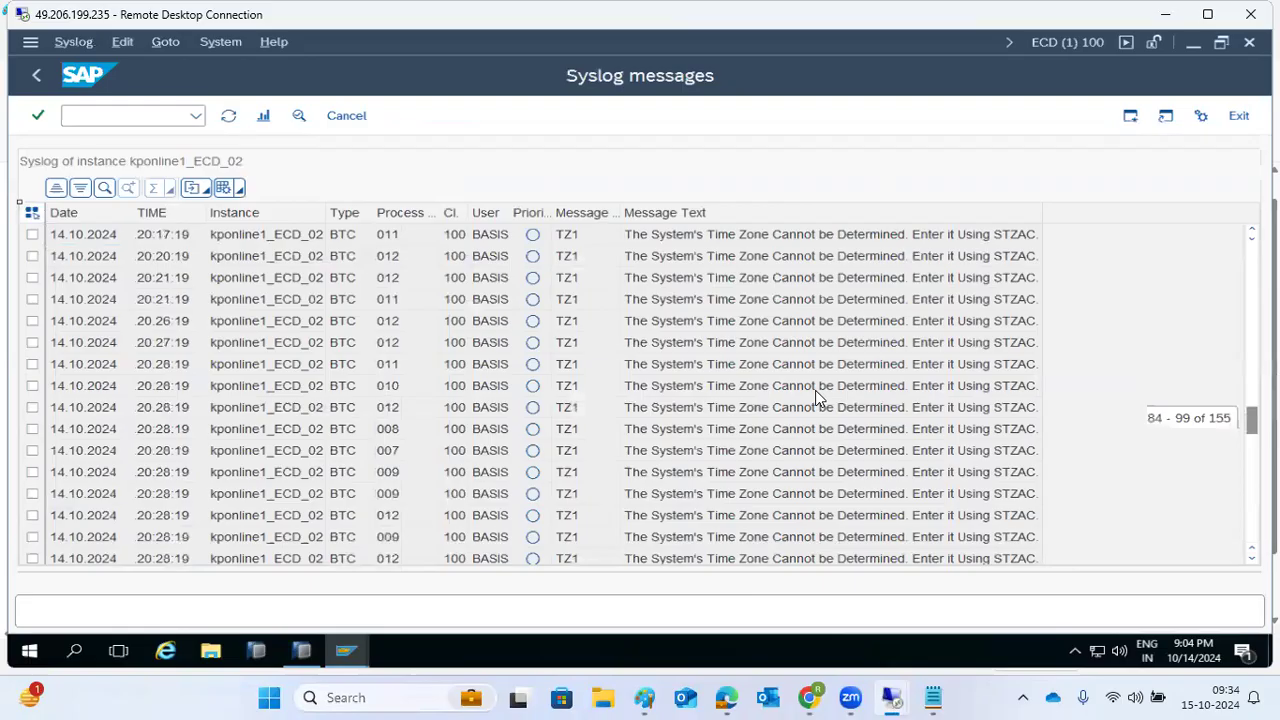
scroll(710, 390, down, 15)
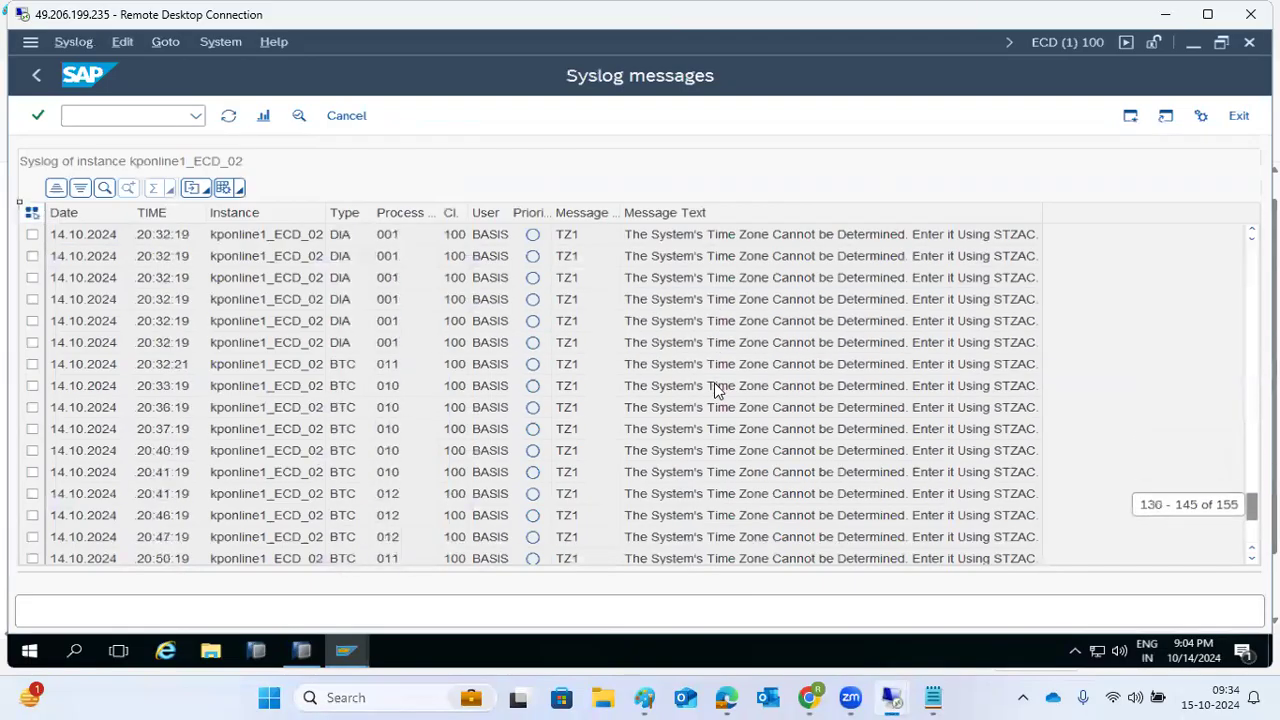
click(712, 517)
click(728, 537)
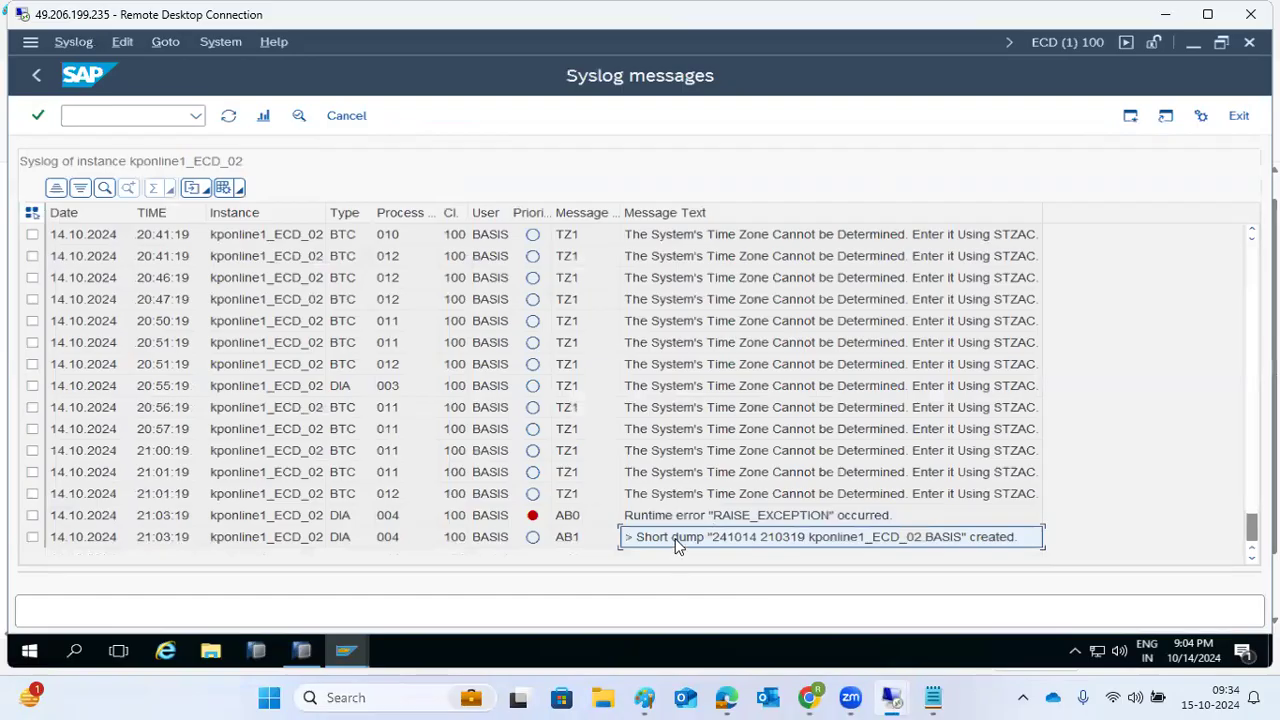
- Review the syslog messages back to the start of the list, and reselect the short dump and "RAISE_EXCEPTION" entries at its end
scroll(675, 538, up, 1)
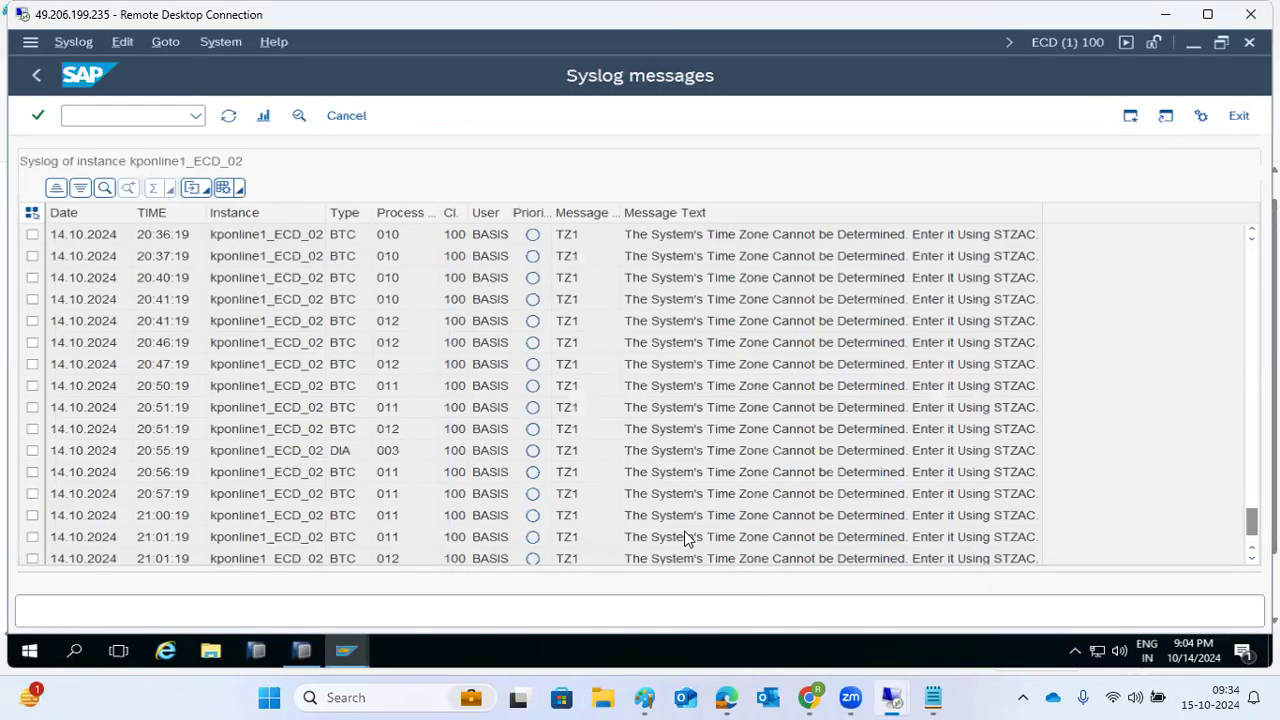
scroll(690, 460, up, 15)
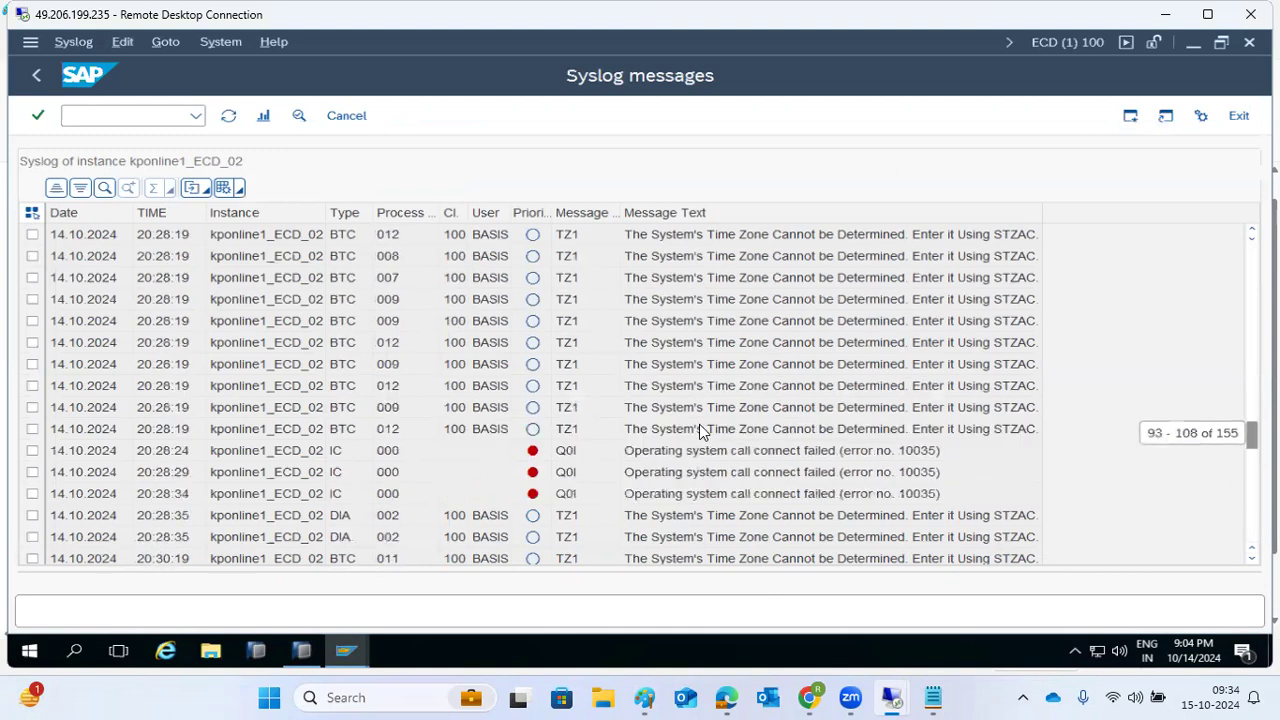
scroll(709, 434, up, 17)
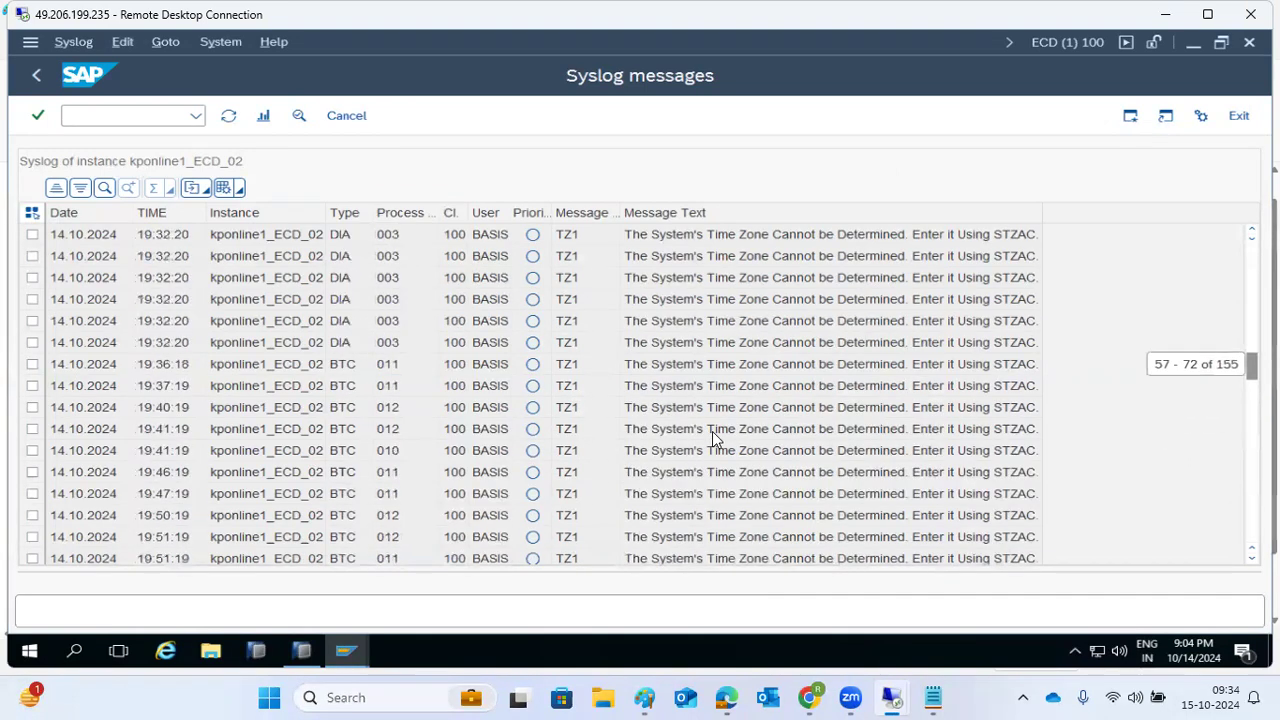
scroll(712, 431, up, 14)
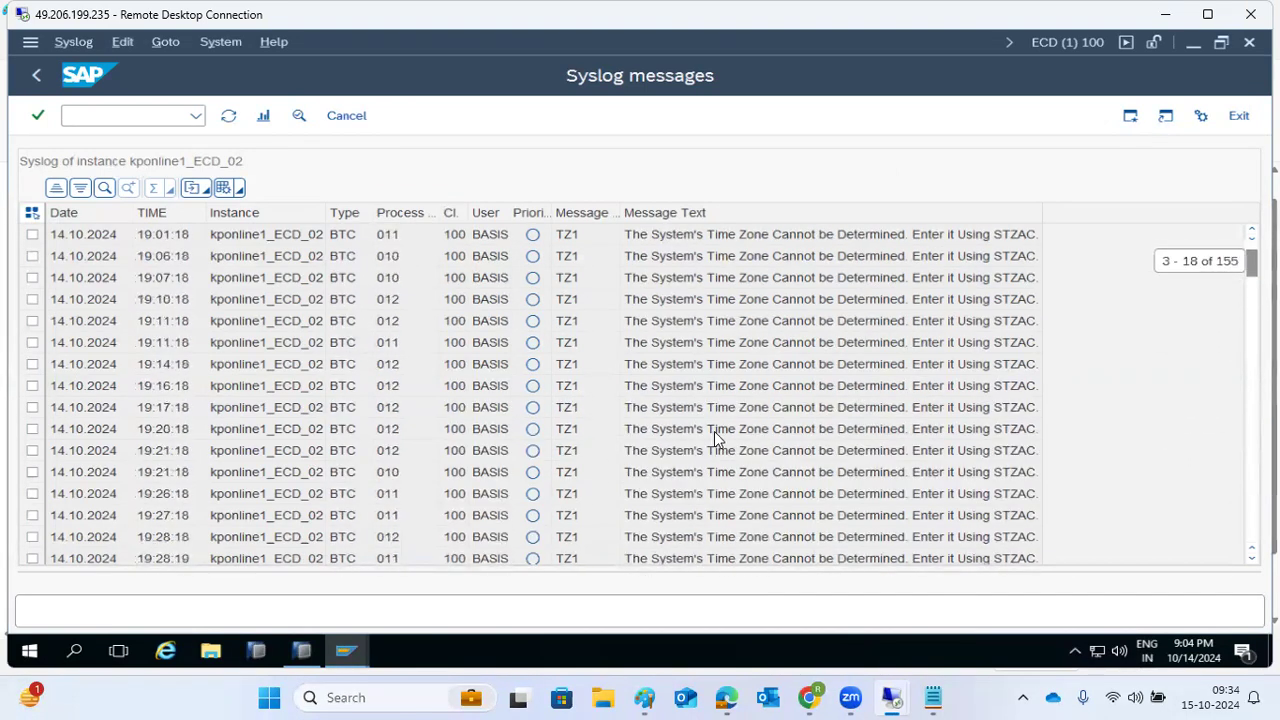
scroll(716, 433, down, 20)
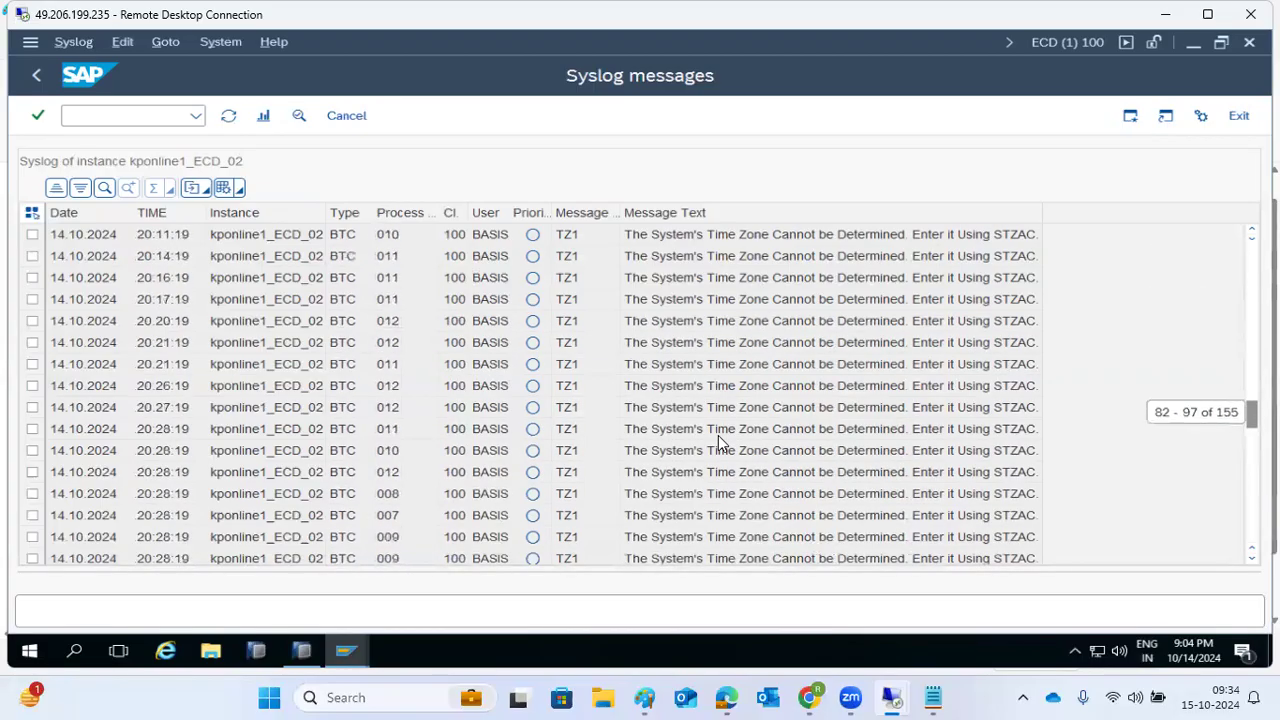
scroll(718, 435, down, 5)
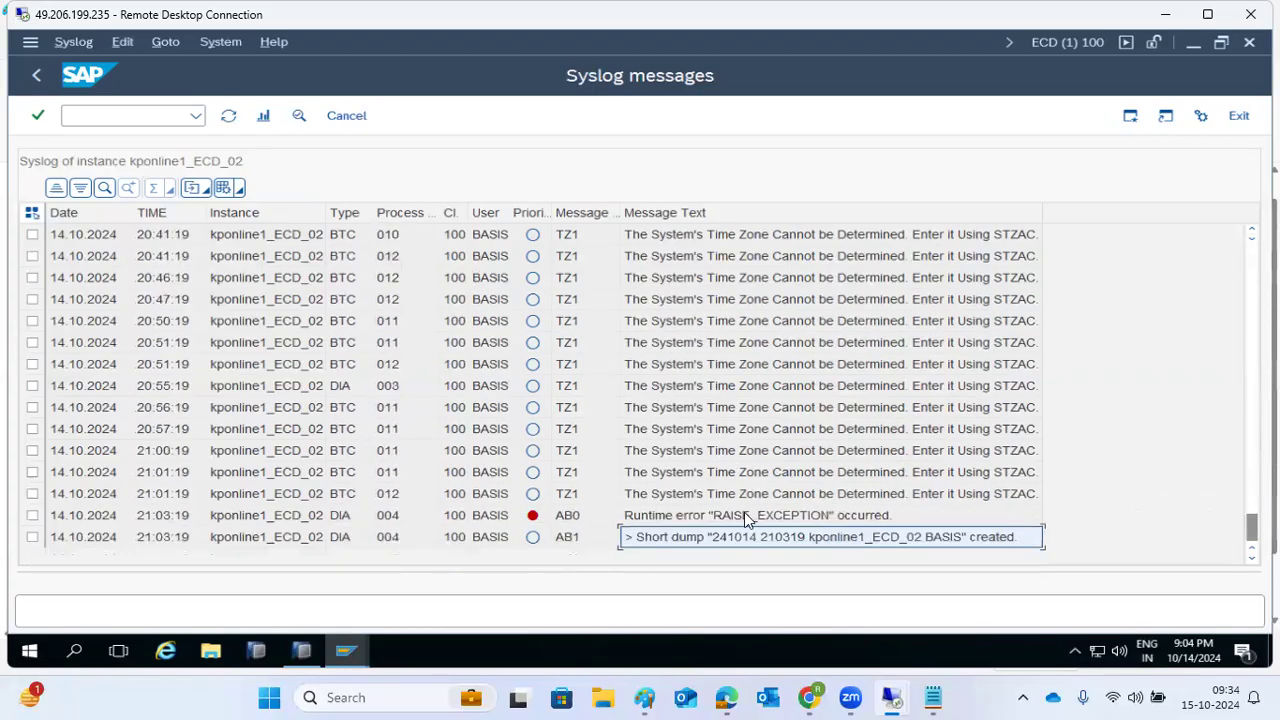
click(711, 543)
click(703, 508)
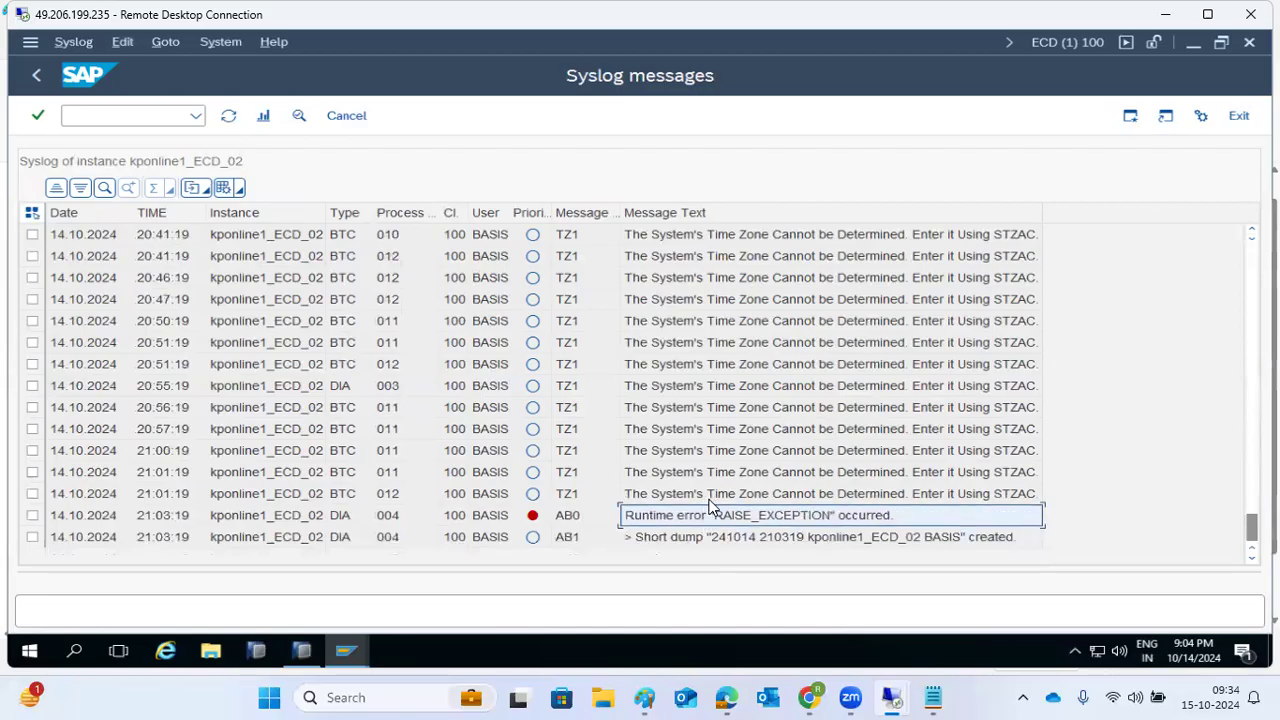
- Open the details of the 20:51:19 time zone message, examine its variable data and message text, and return to SAP Easy Access
click(778, 368)
double_click(778, 368)
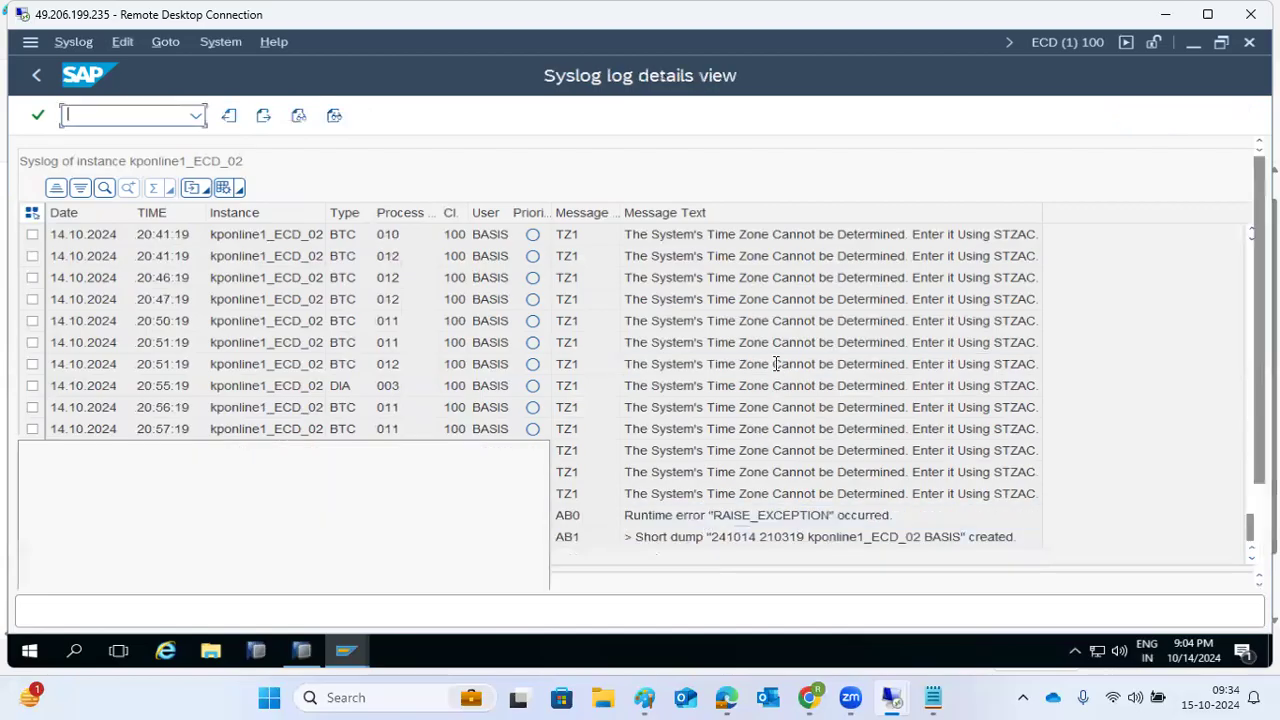
click(773, 362)
drag(773, 362, 955, 360)
click(953, 360)
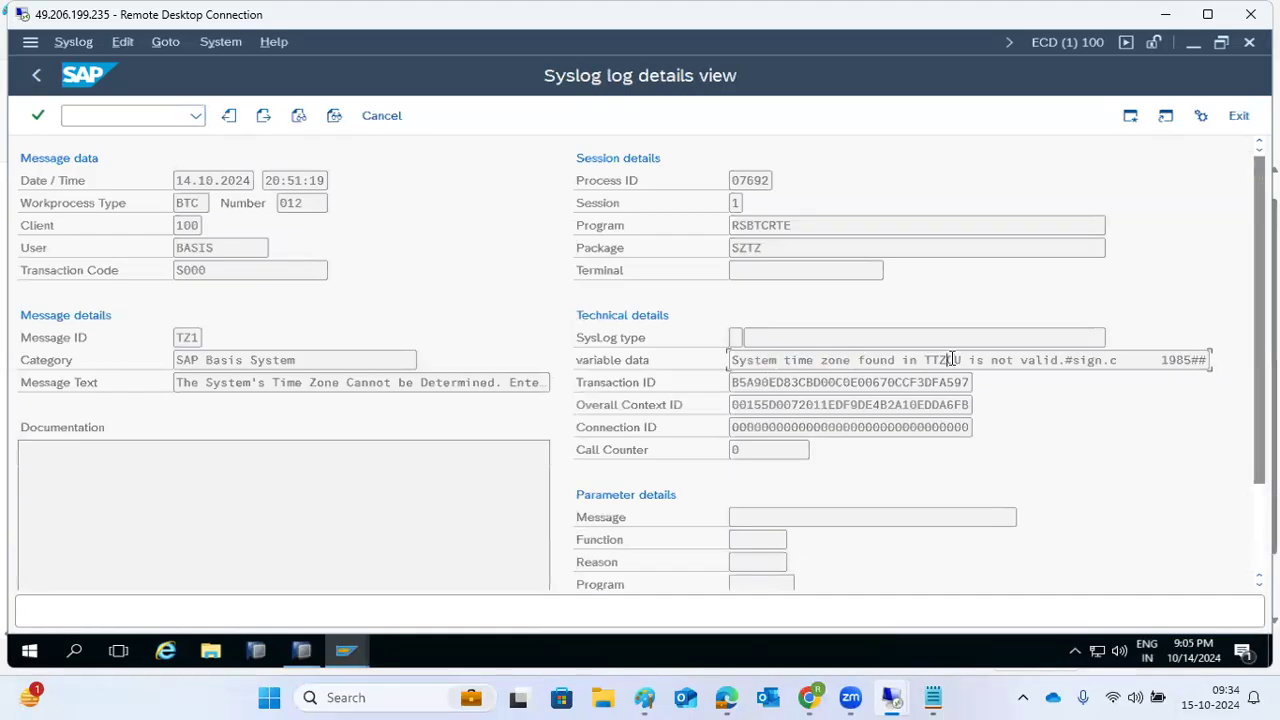
drag(228, 382, 544, 386)
click(503, 382)
click(35, 77)
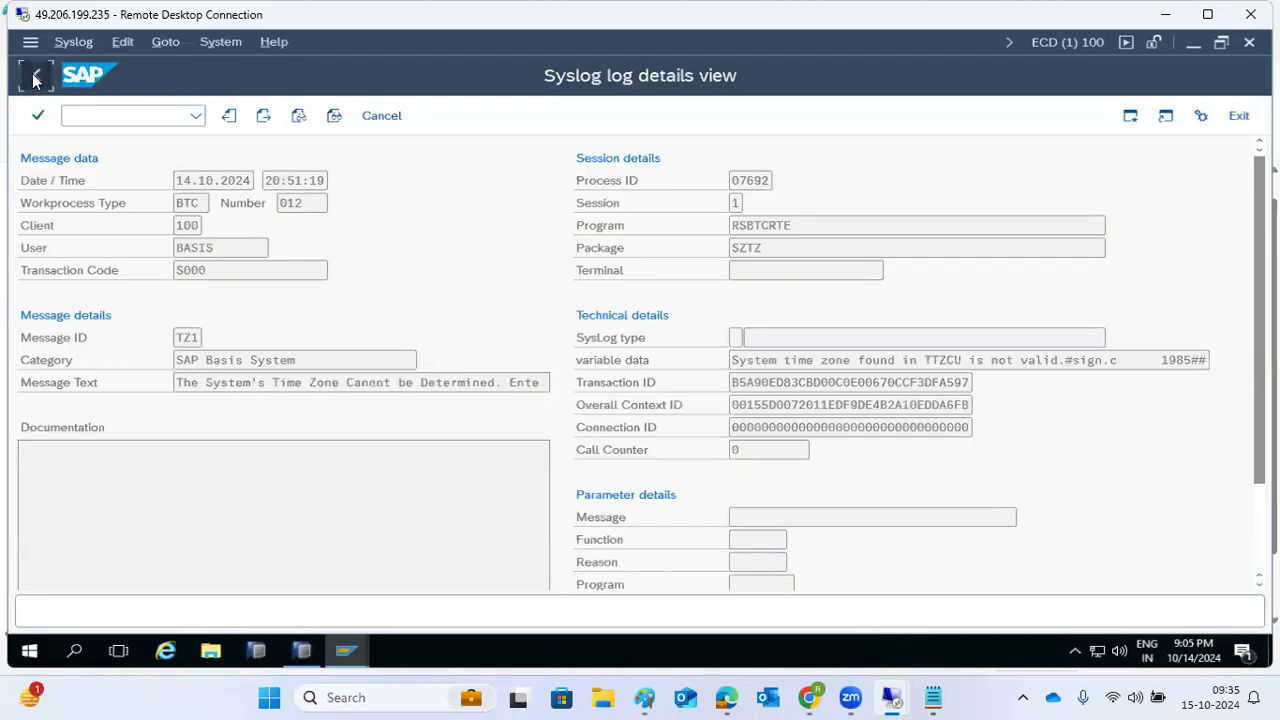
click(35, 79)
click(35, 79)
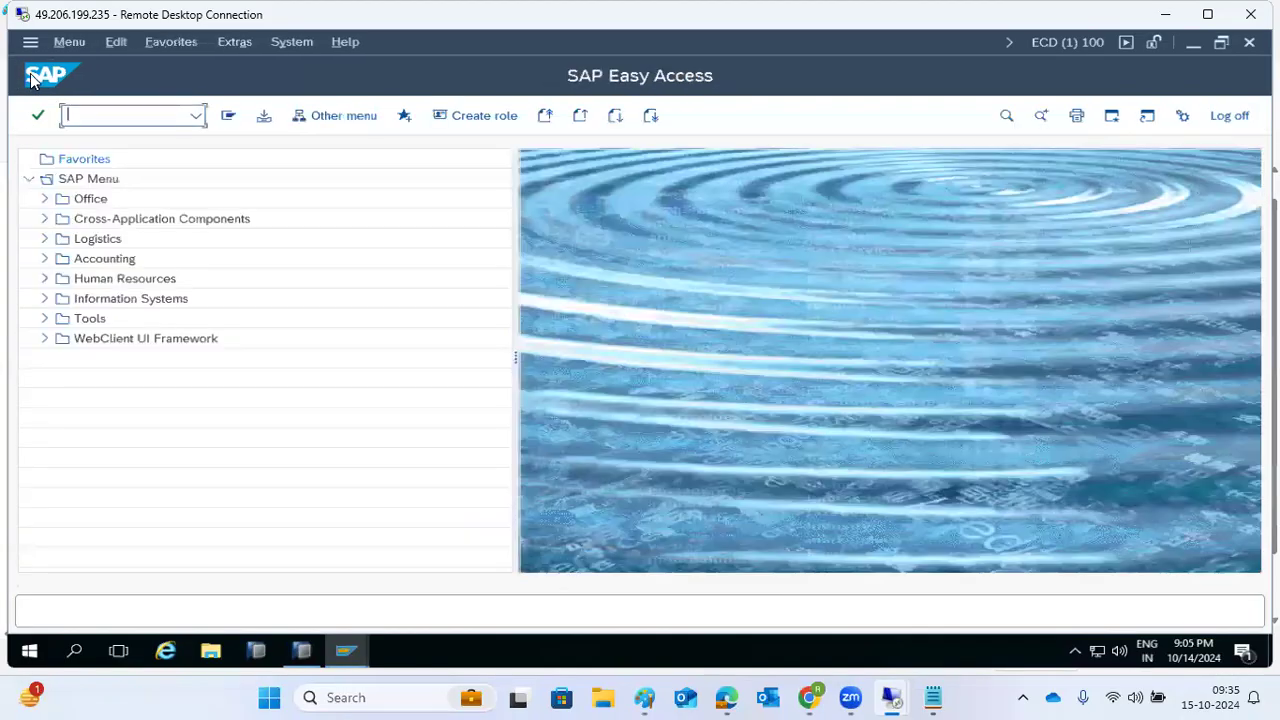
mouse_move(349, 648)
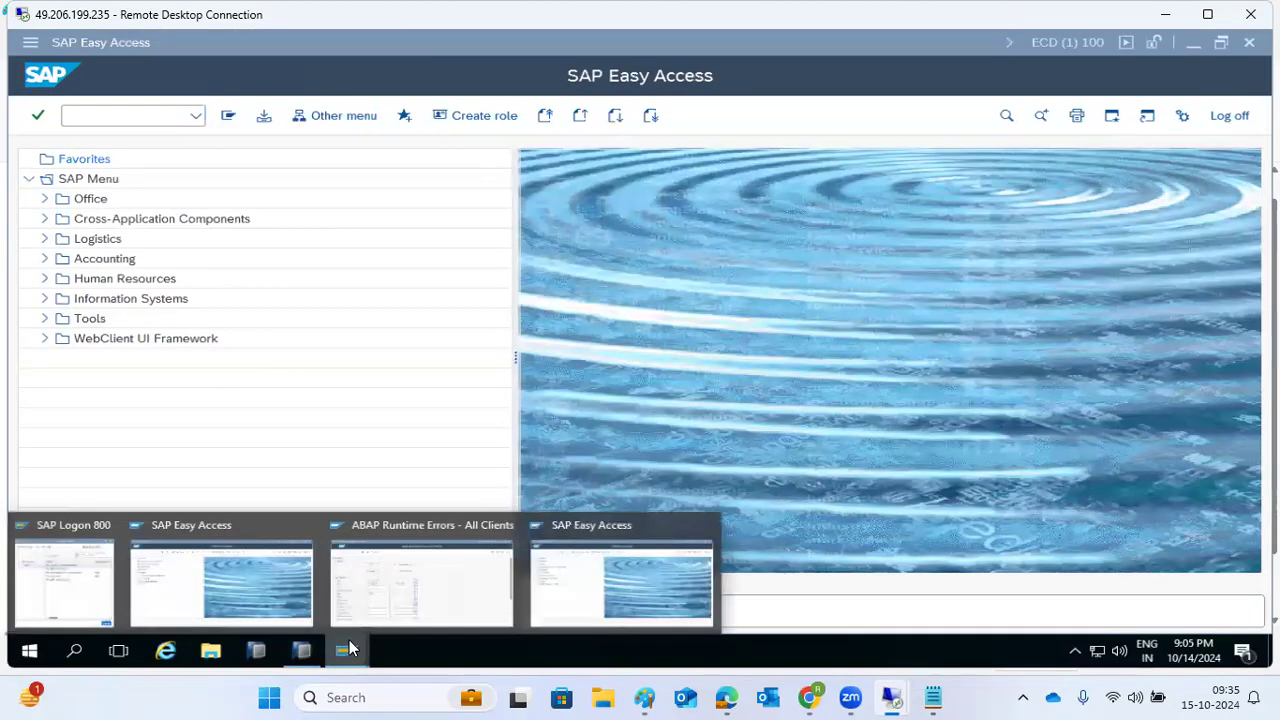
- Switch to the NW1 SAP session and display its system log from 14.10.2024 19:00:00 in transaction SM21
click(238, 570)
text(sm21)
key(Return)
click(264, 117)
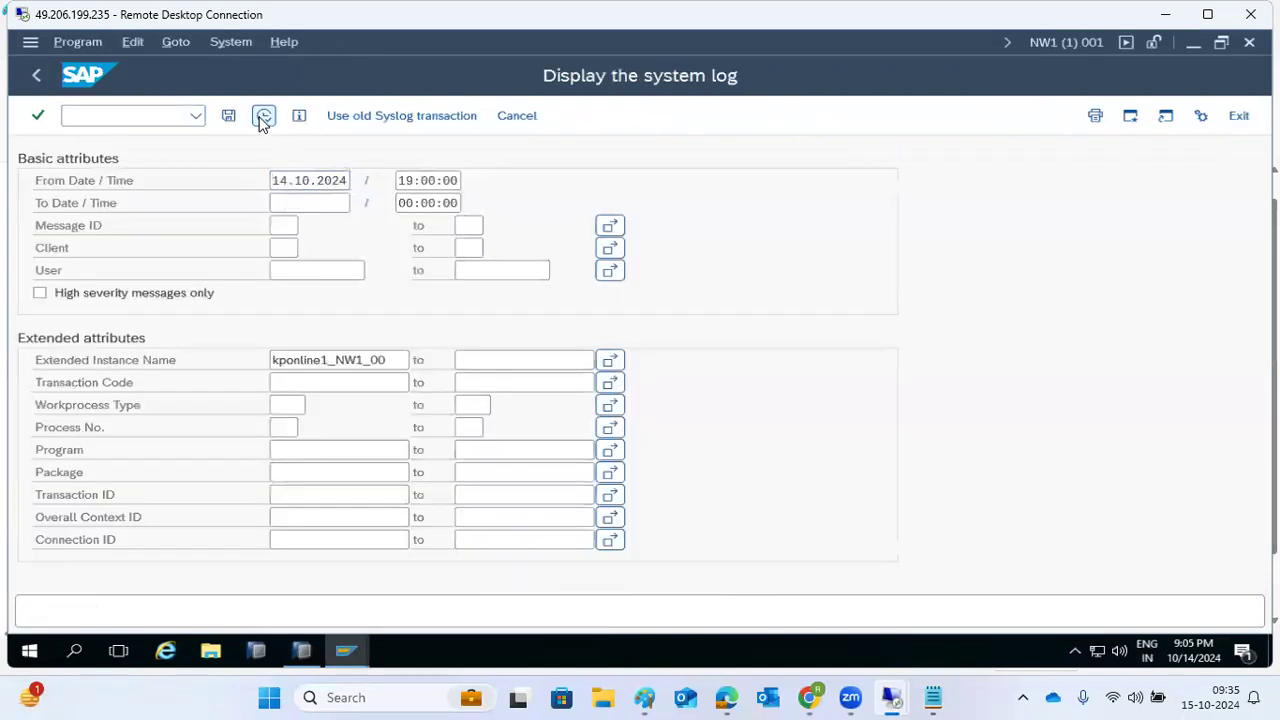
- Examine the syslog messages on deleted lock entries, deleted update requests, the update termination and the canceled transaction
click(740, 369)
click(744, 382)
click(733, 360)
click(727, 345)
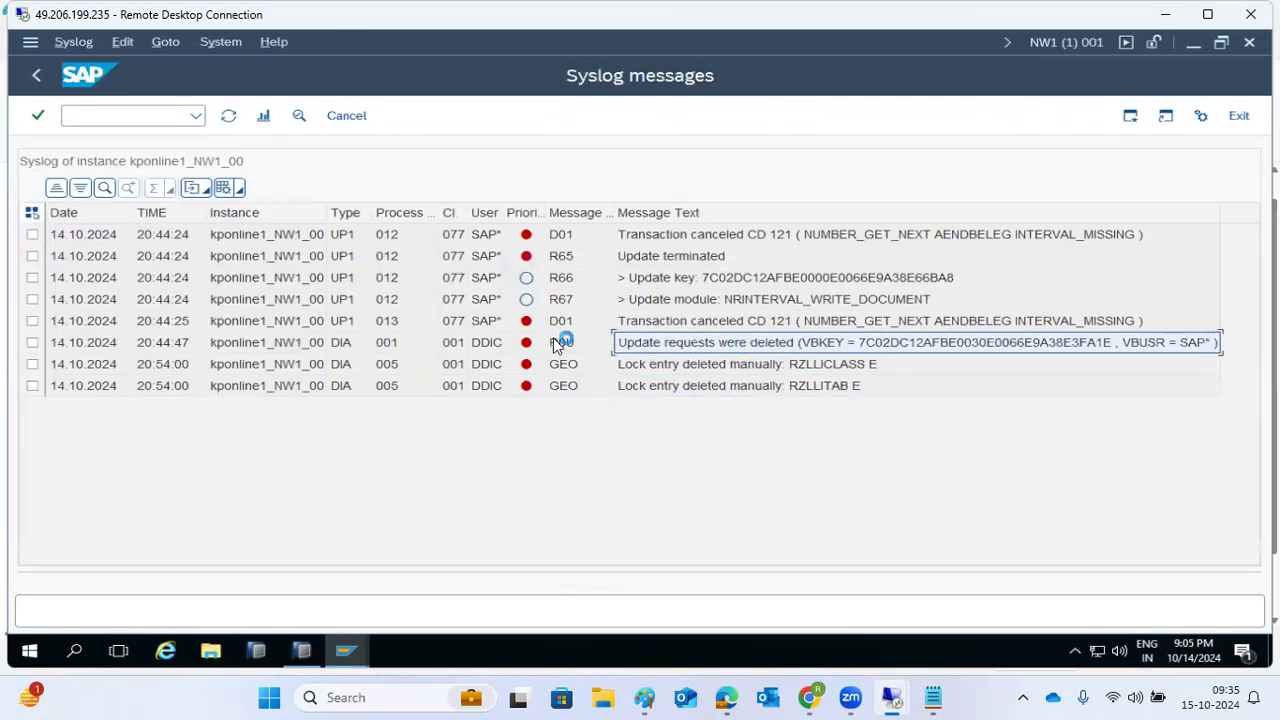
click(489, 343)
click(697, 279)
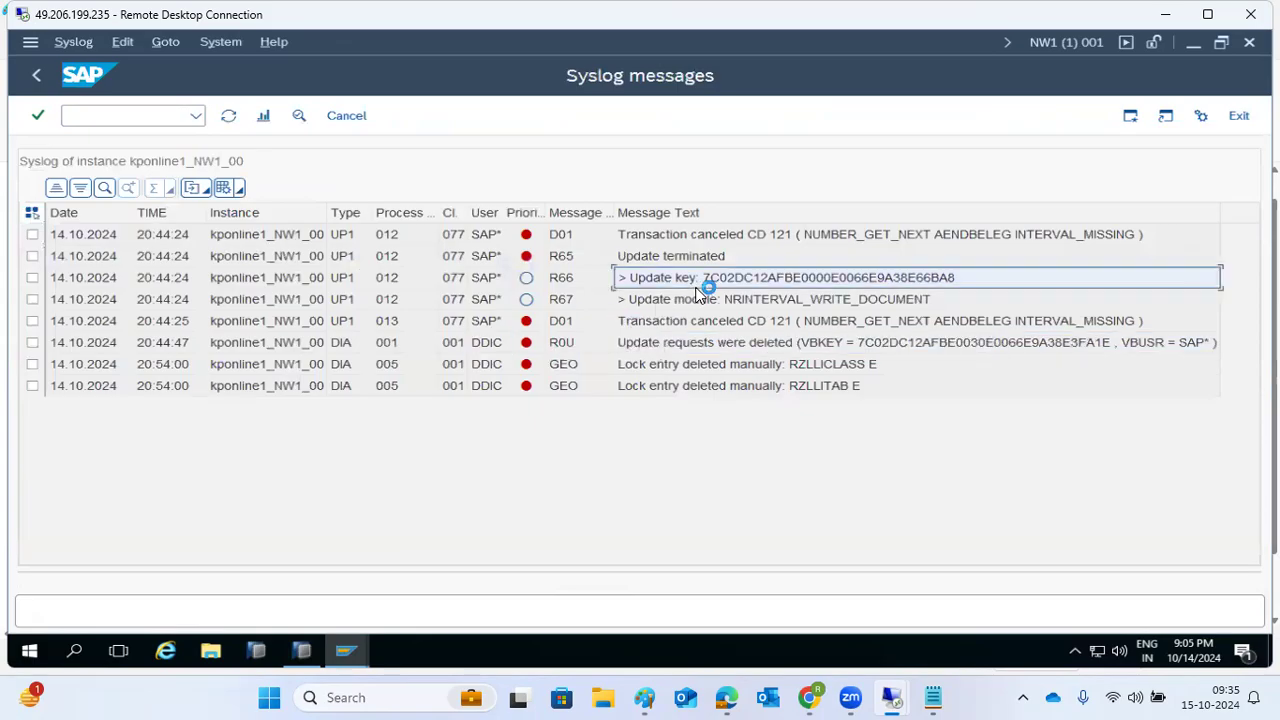
click(690, 259)
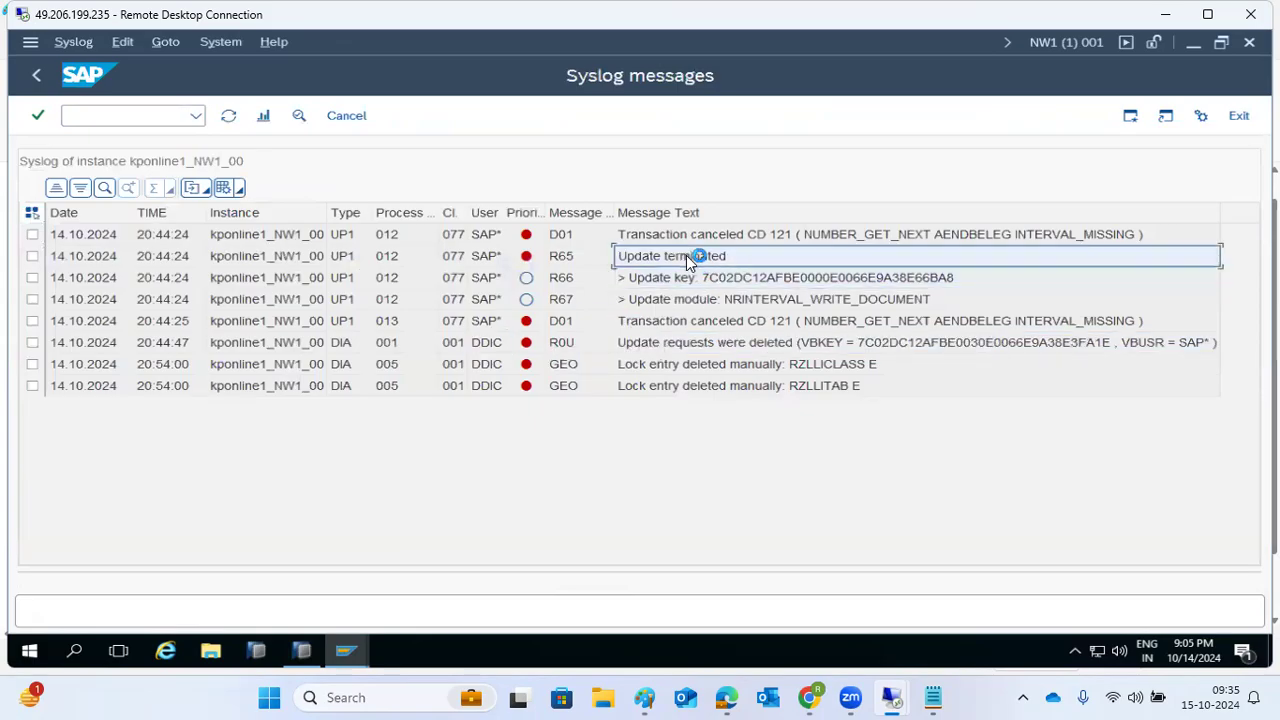
click(684, 238)
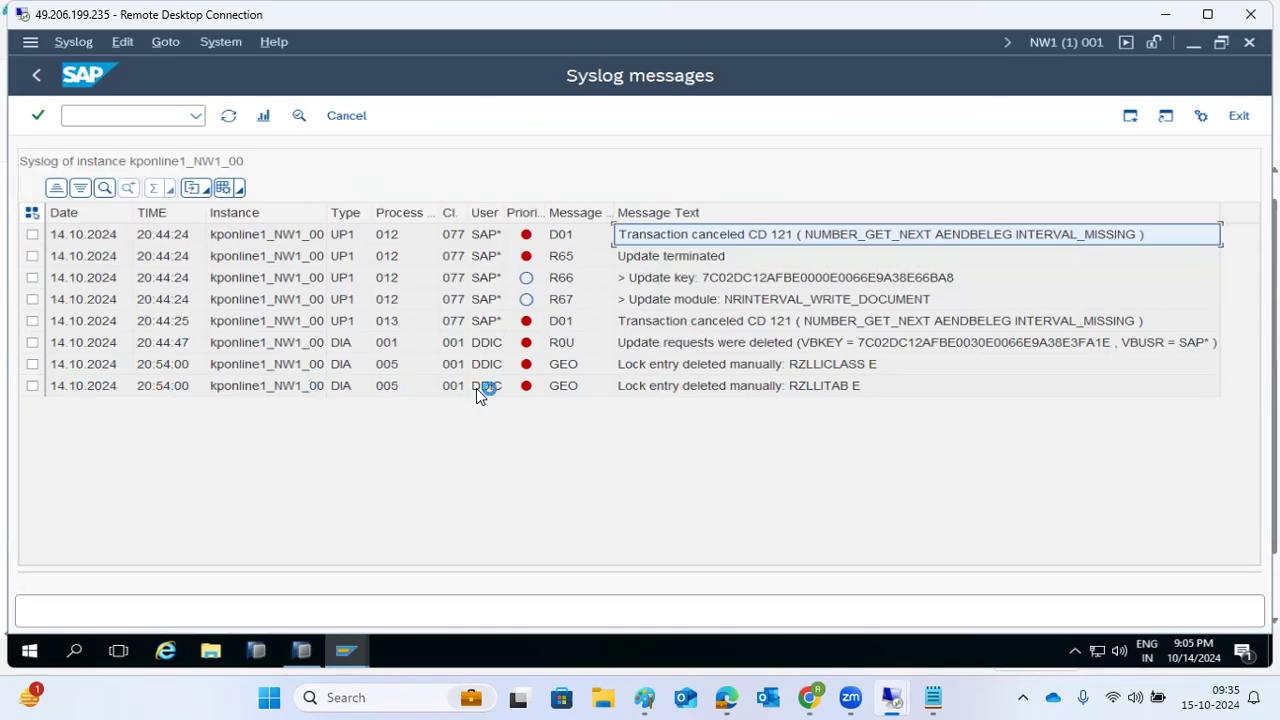
- Review the lock deletion messages, inspect the details of the 20:44:47 update request deletion, and return to the system log selection screen
click(711, 364)
click(708, 388)
click(704, 364)
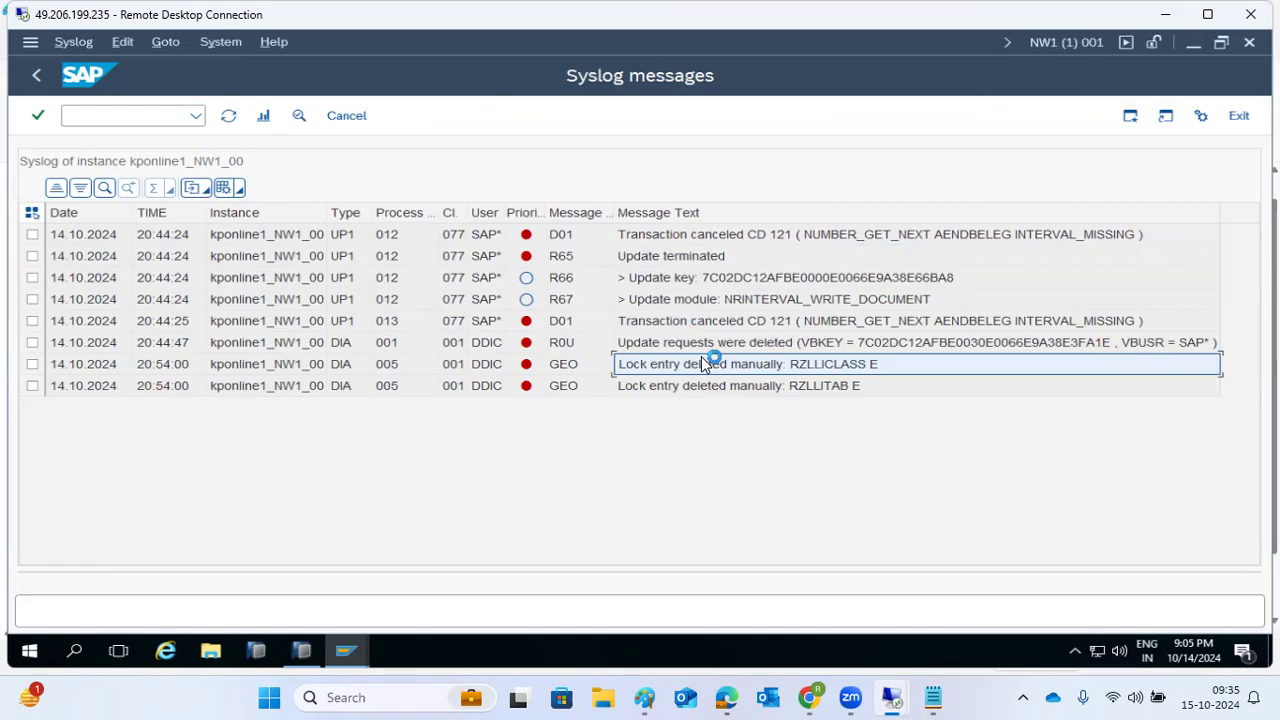
click(700, 342)
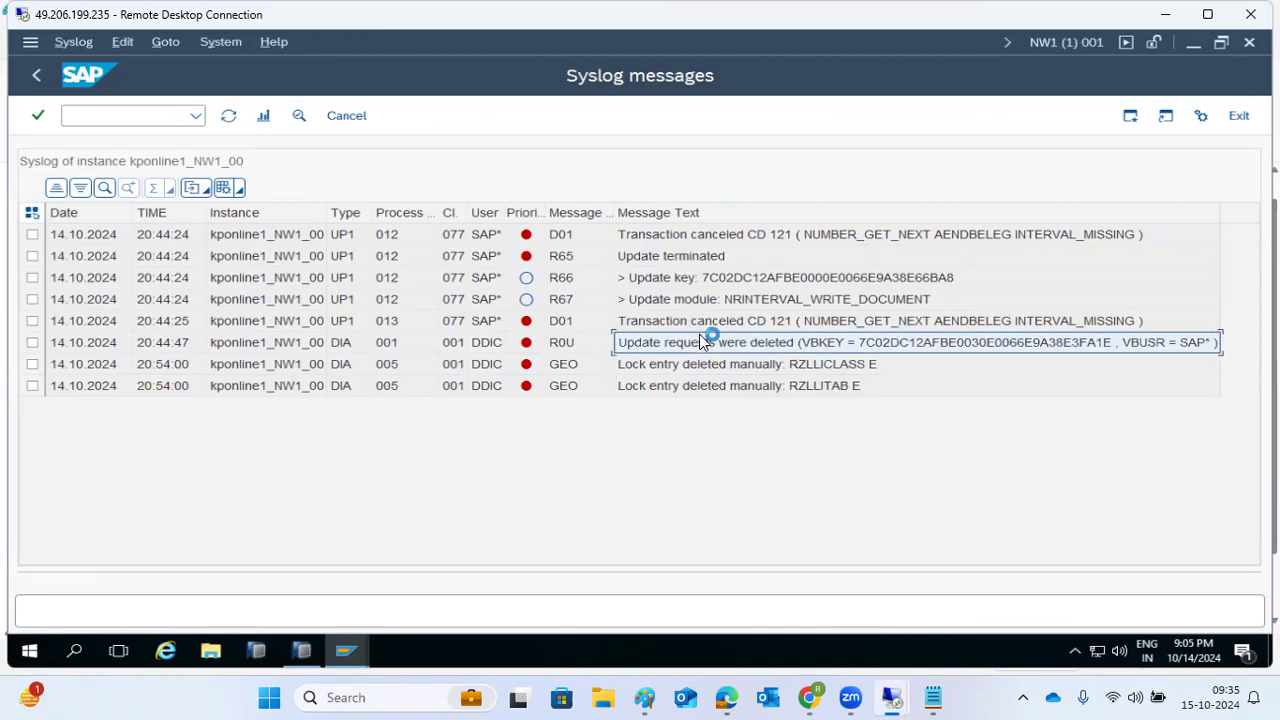
click(491, 346)
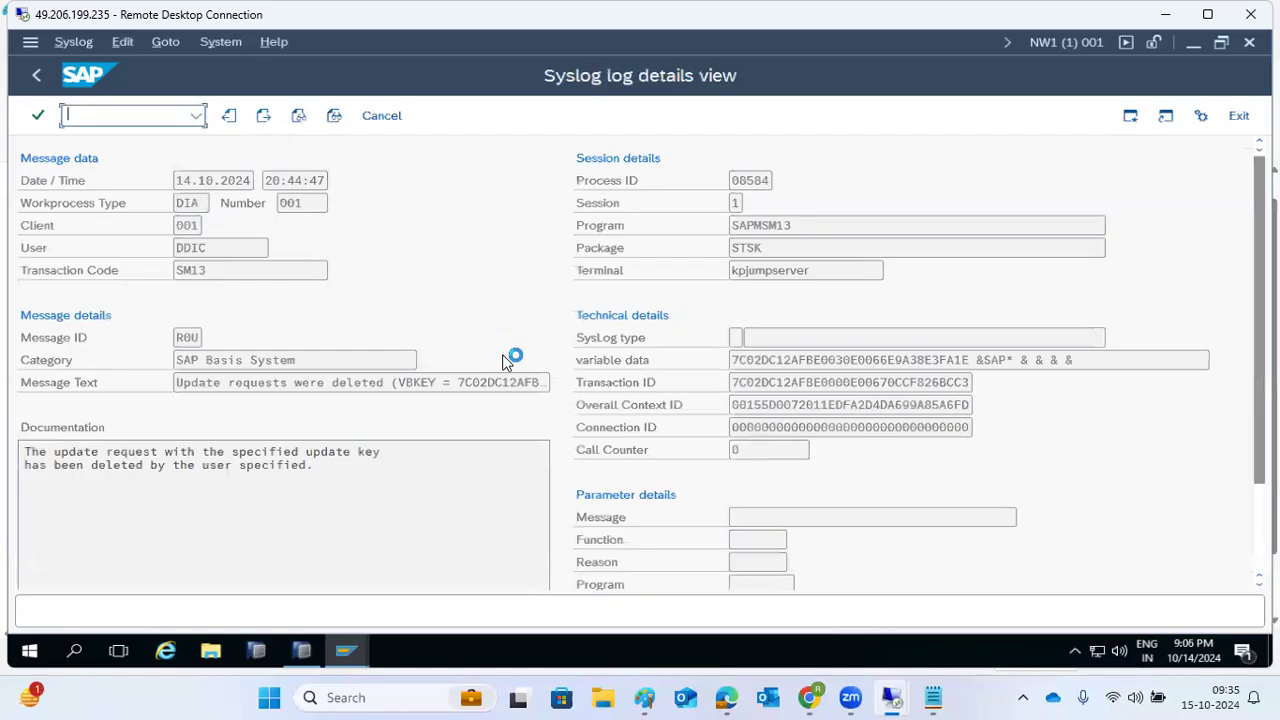
click(36, 78)
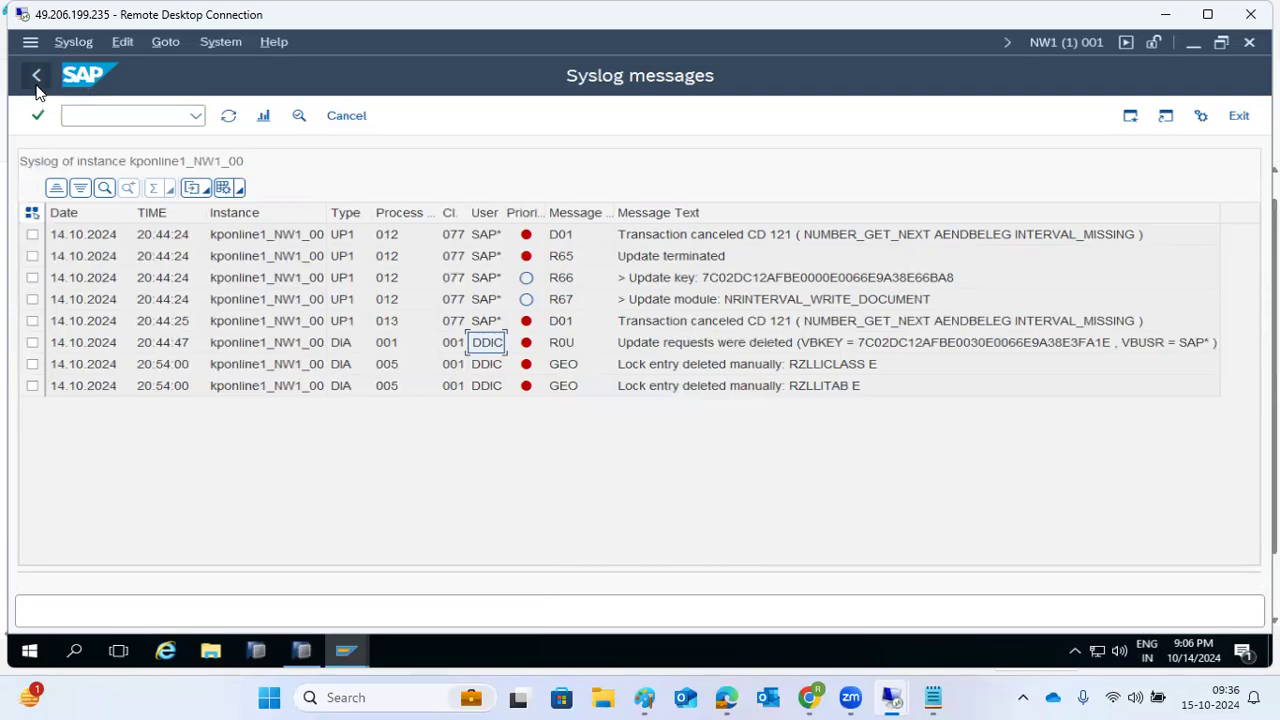
click(36, 88)
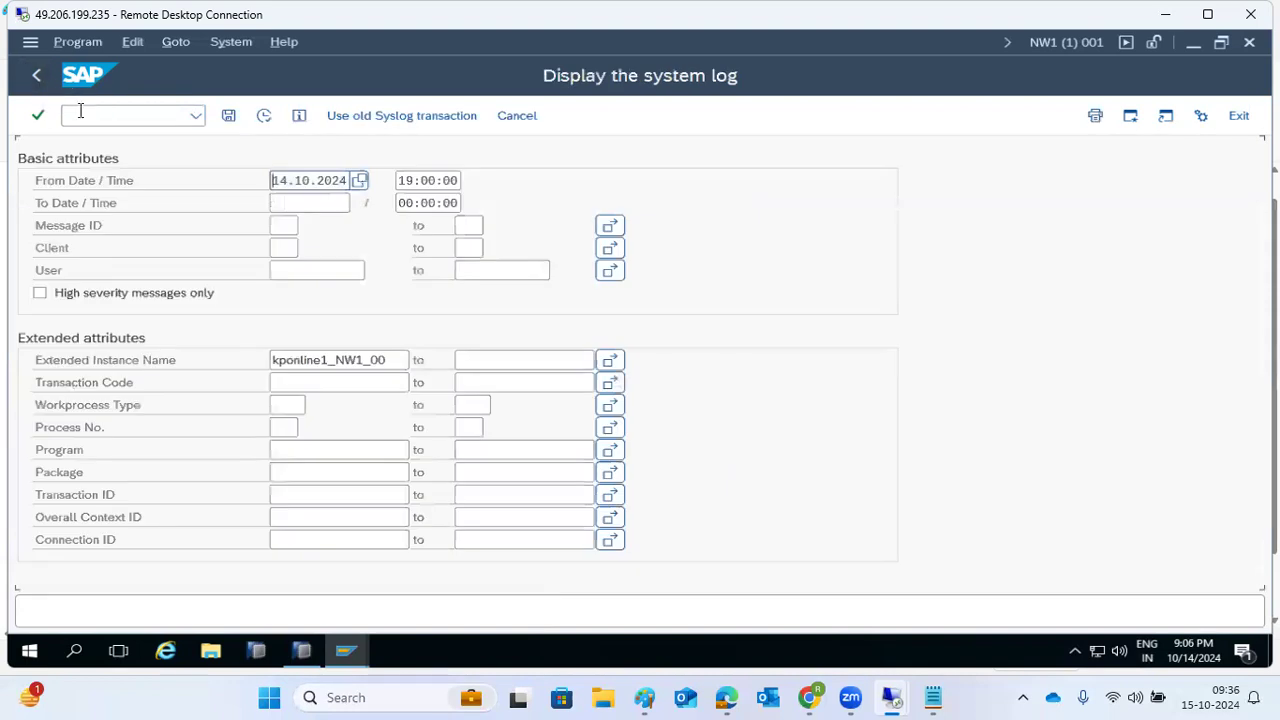
- Open transaction ST22 for ABAP runtime errors, and return to SAP Easy Access
text(/nst22)
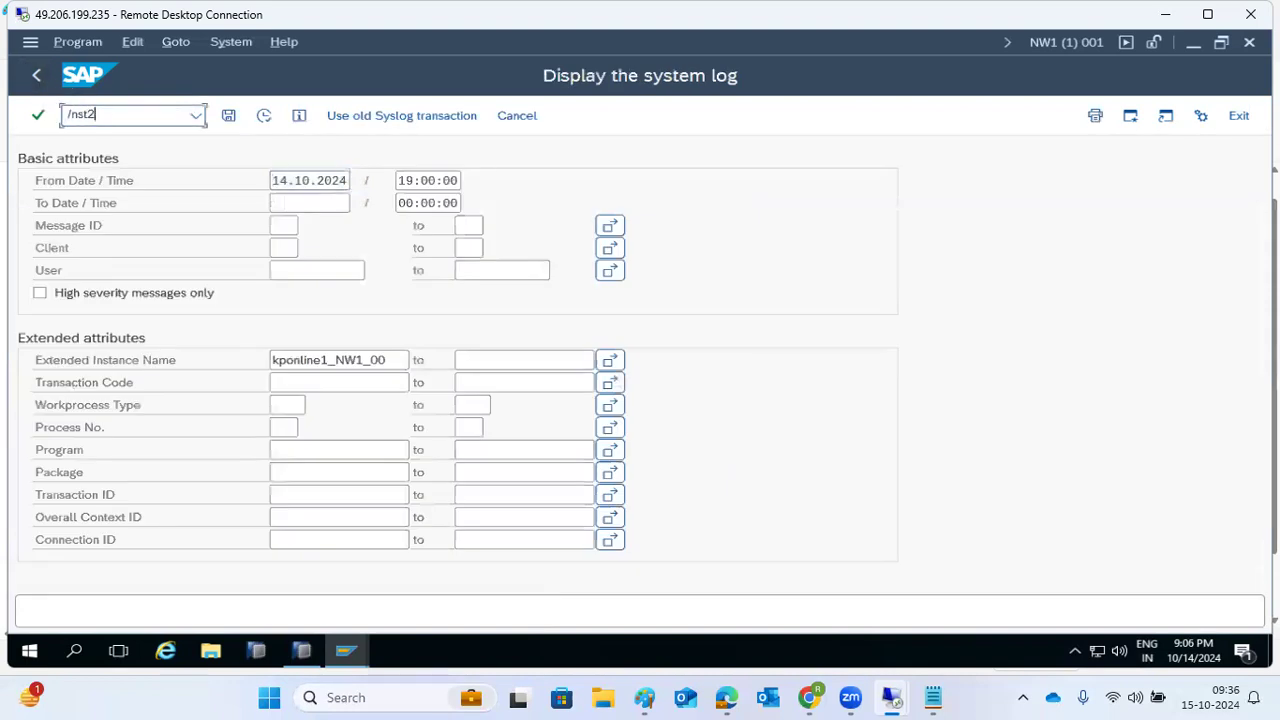
key(Return)
click(36, 78)
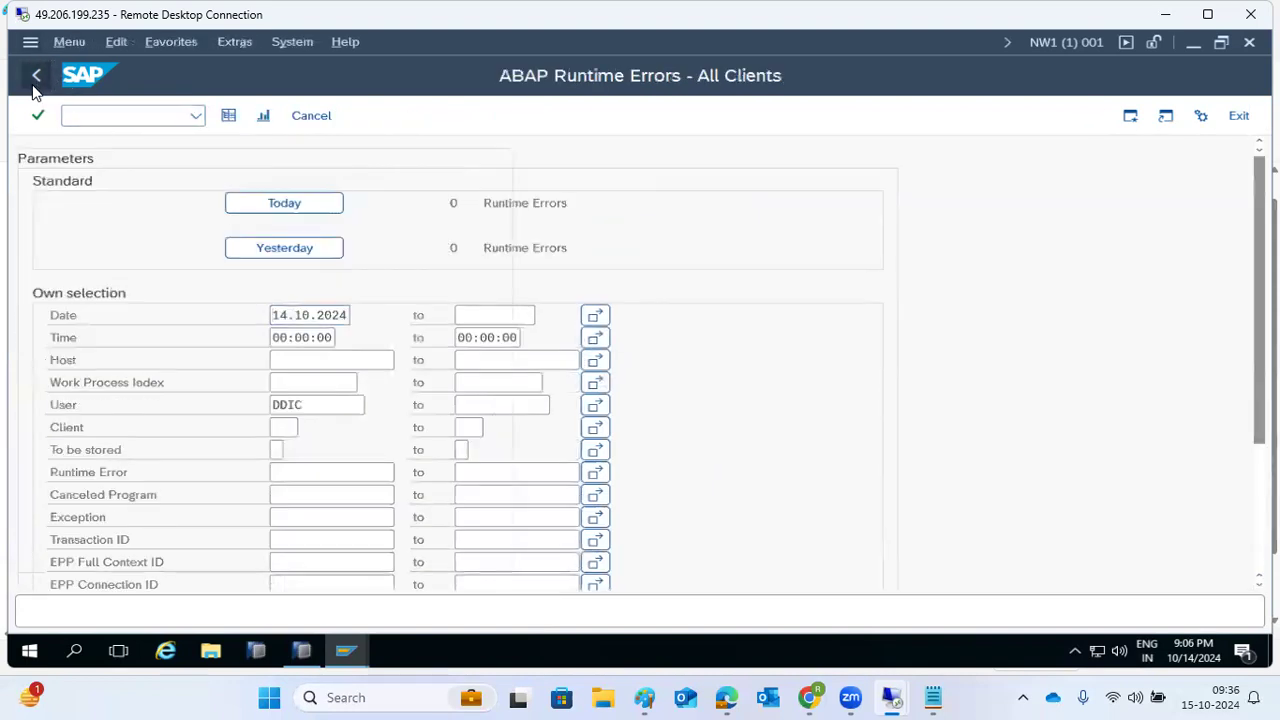
- Display the system log again through transaction SM21, and return to its selection screen
text(sm21)
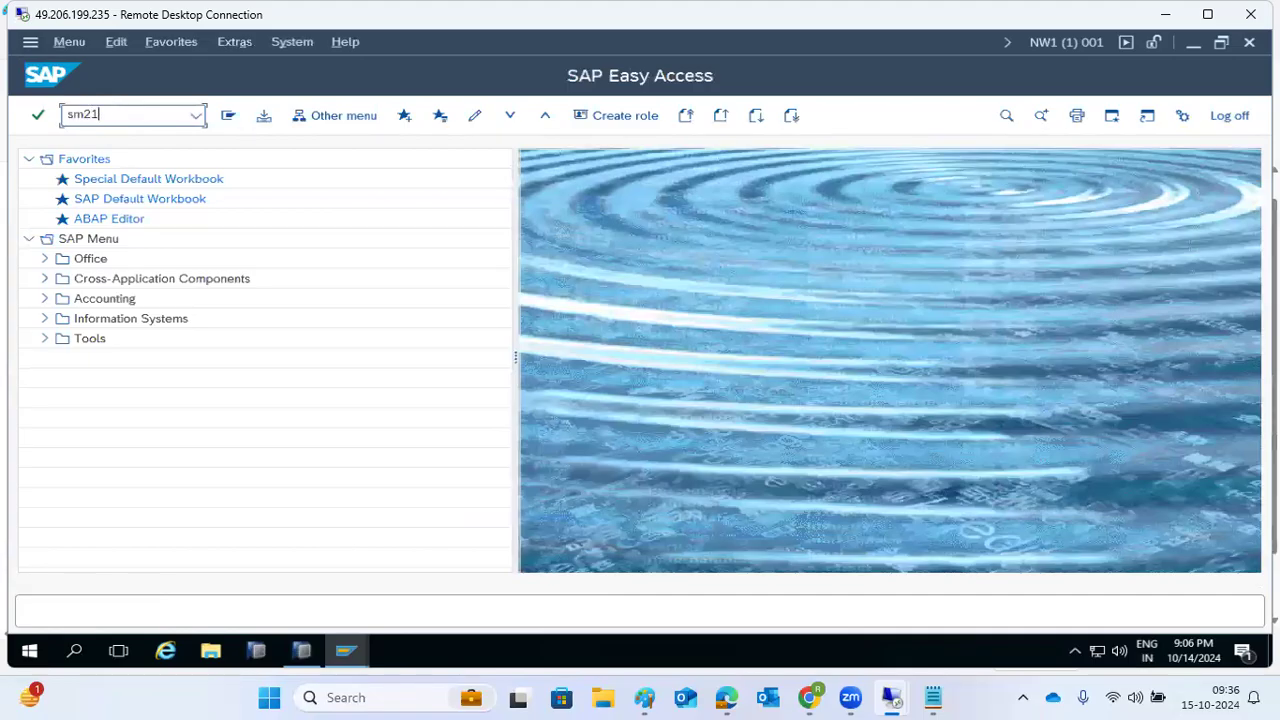
key(Return)
click(268, 120)
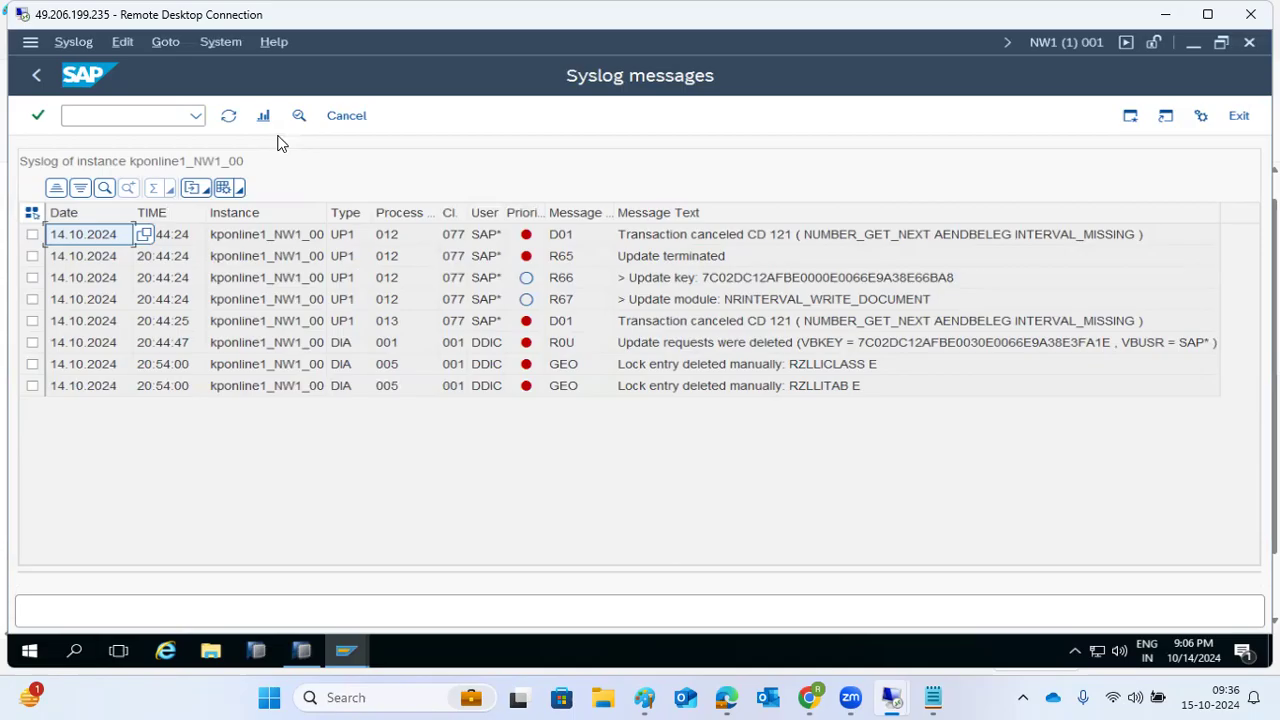
click(21, 85)
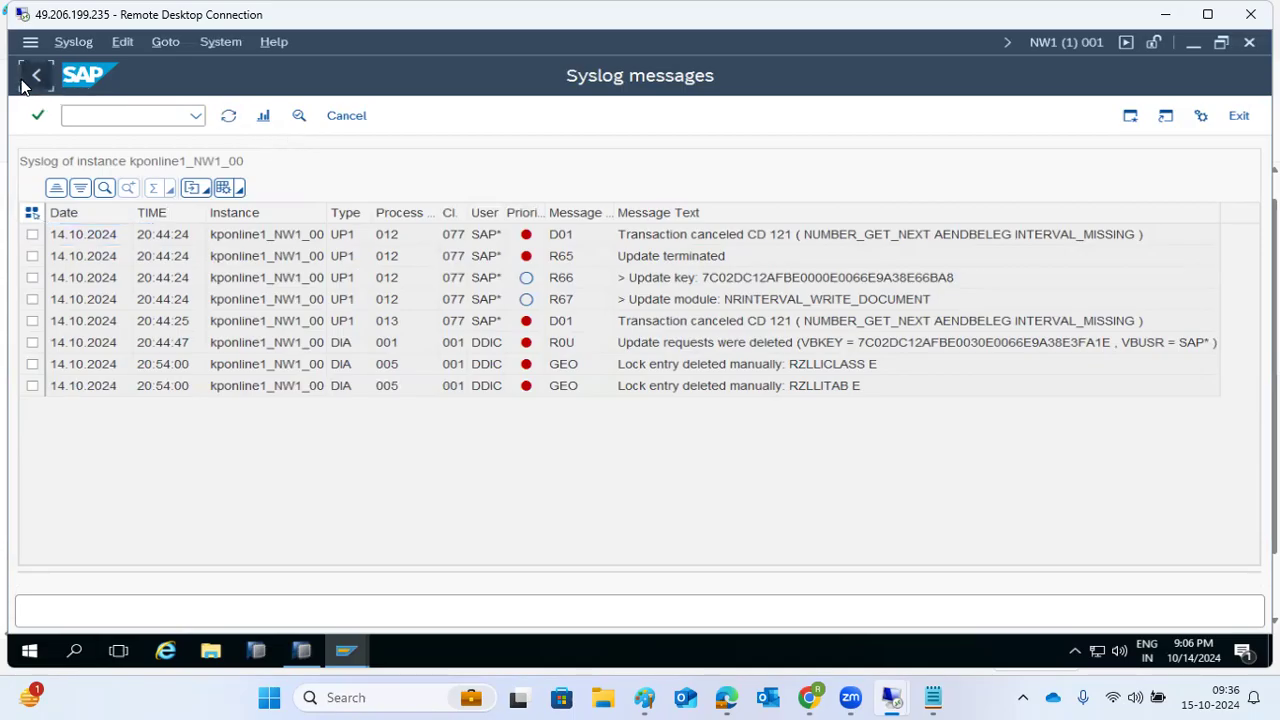
- Clear the highlight on the ST22 and SM21 notes in Paint, and return the remote SAP session to SAP Easy Access
click(644, 697)
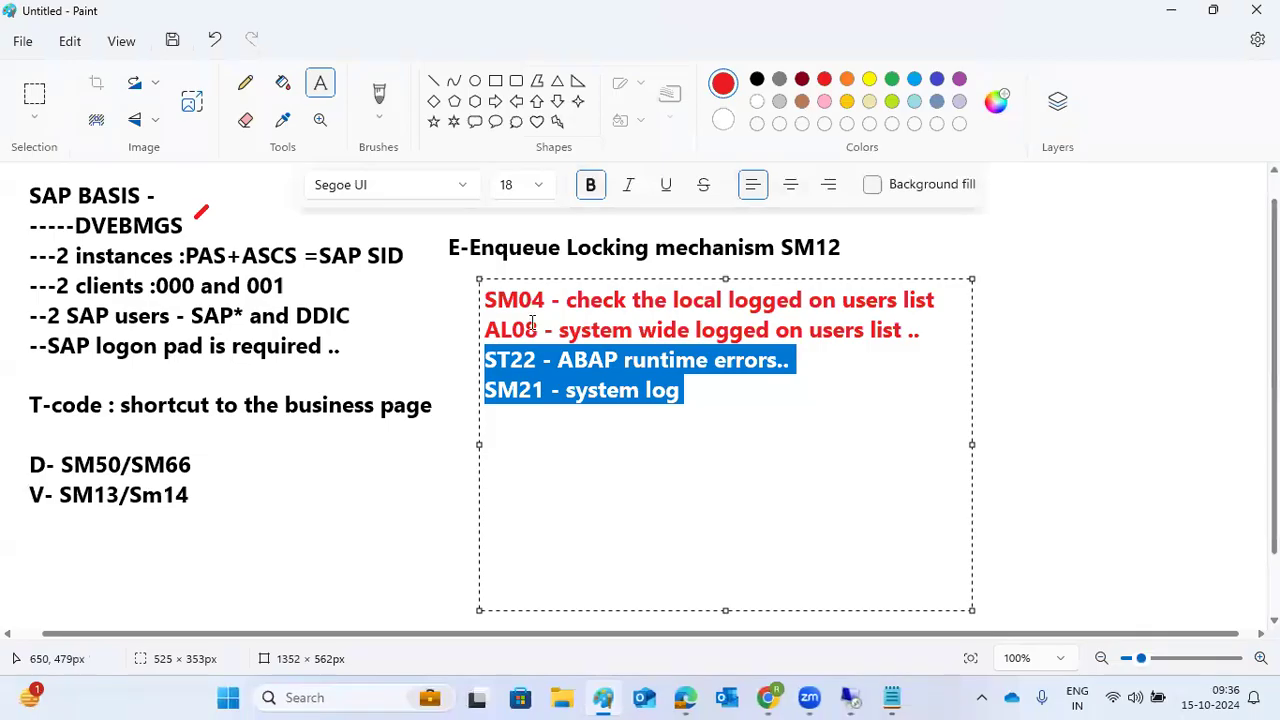
click(537, 331)
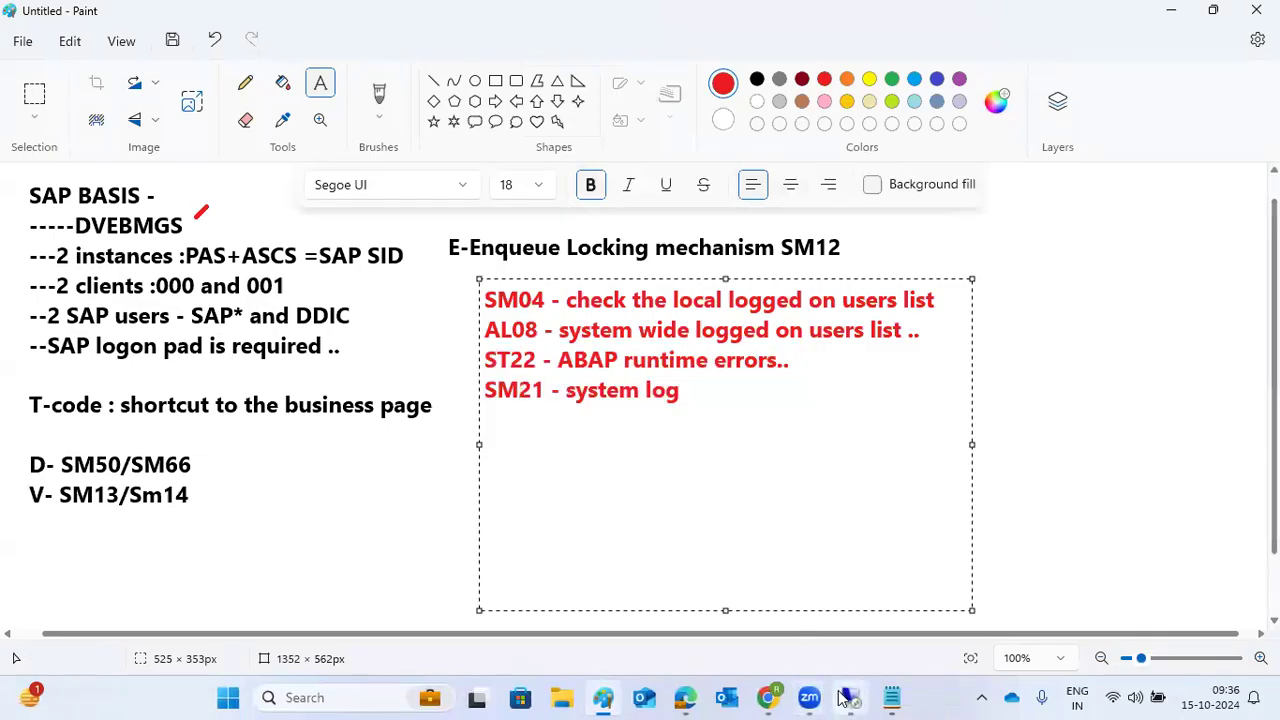
mouse_move(851, 697)
click(735, 571)
click(122, 116)
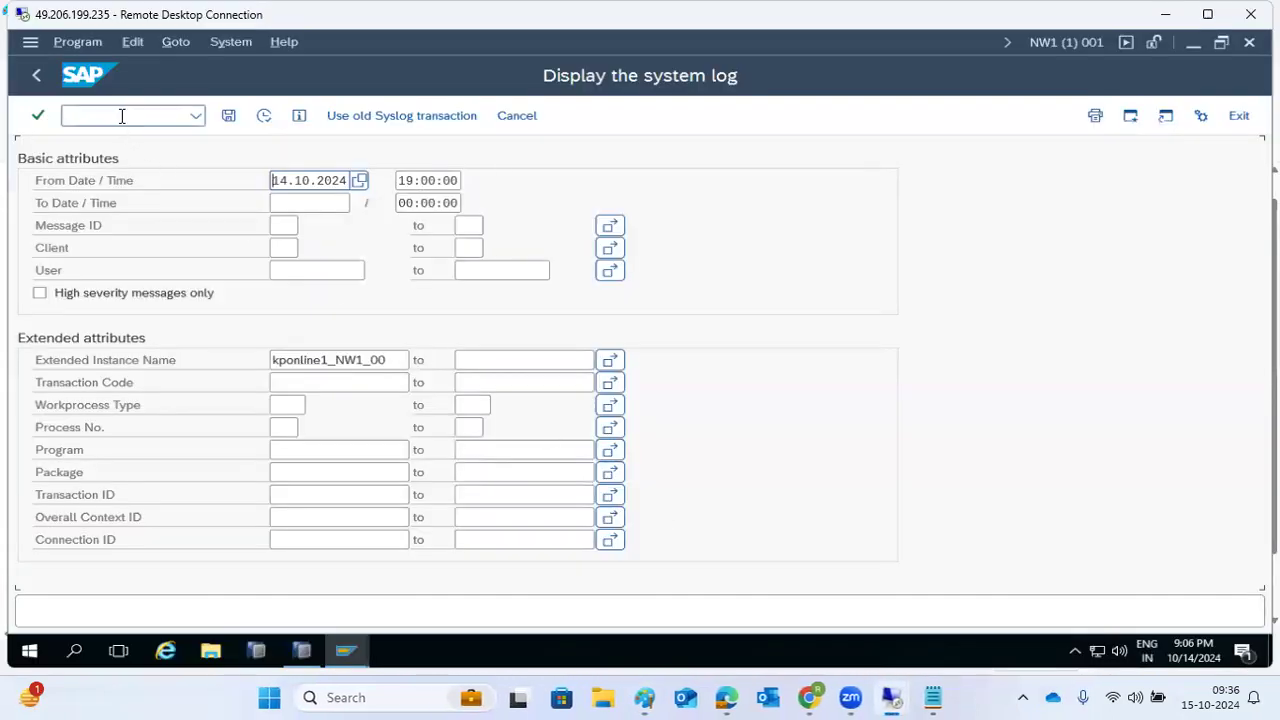
text(/n)
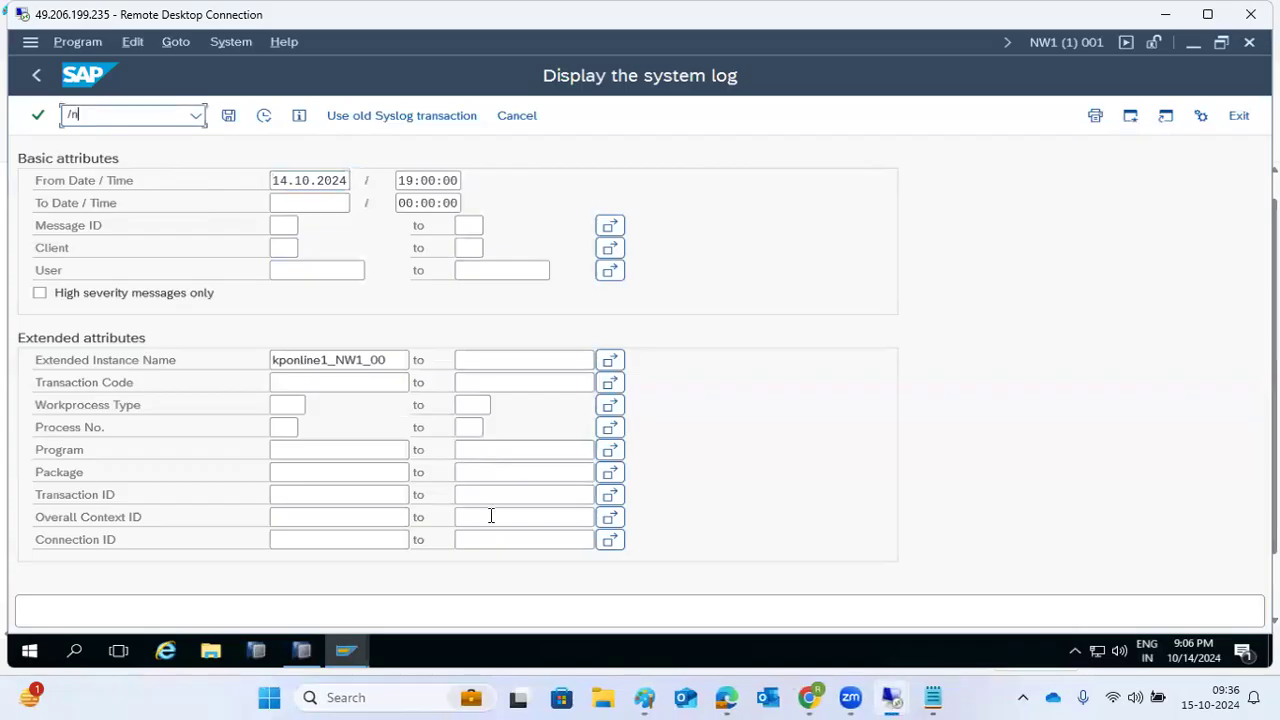
click(640, 697)
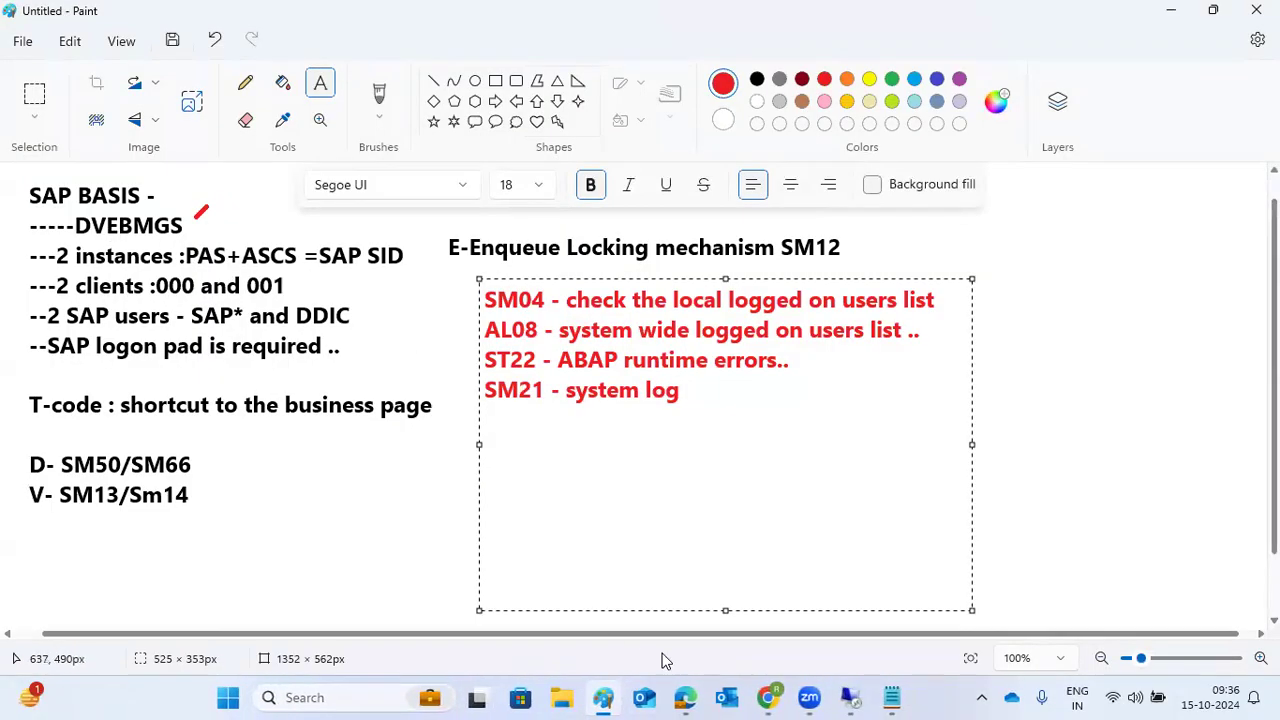
mouse_move(853, 698)
click(789, 612)
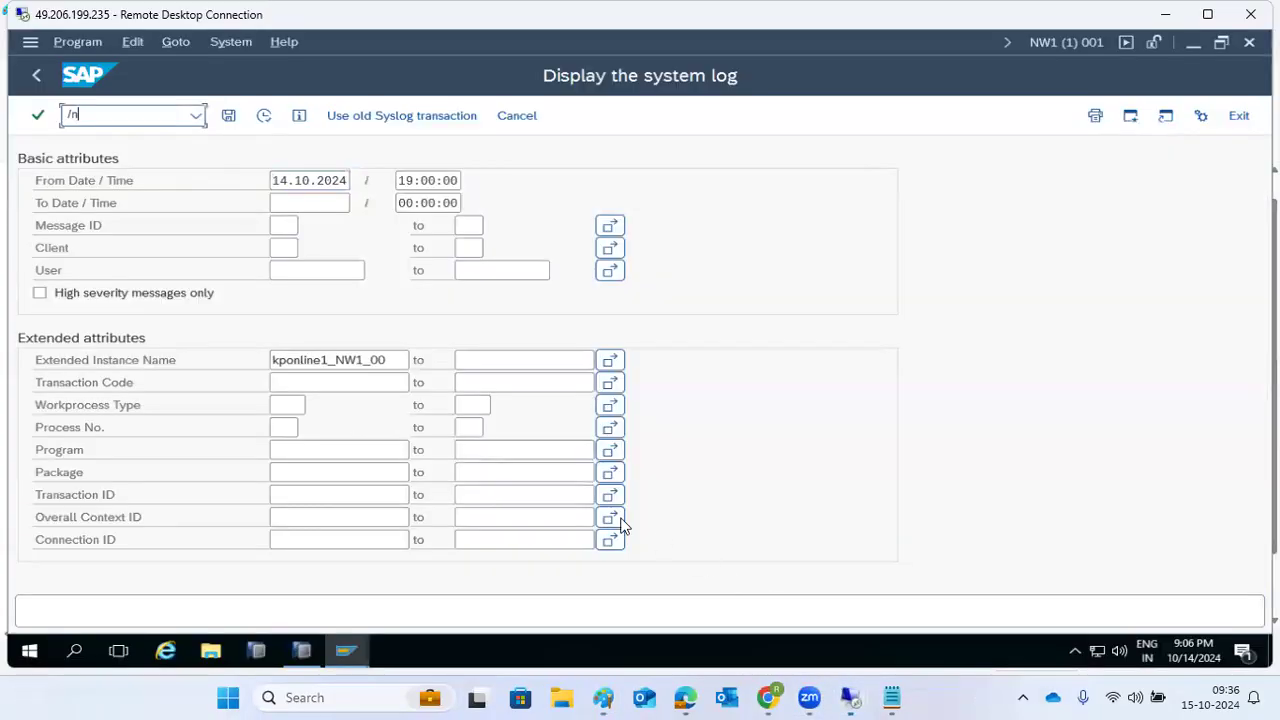
key(Return)
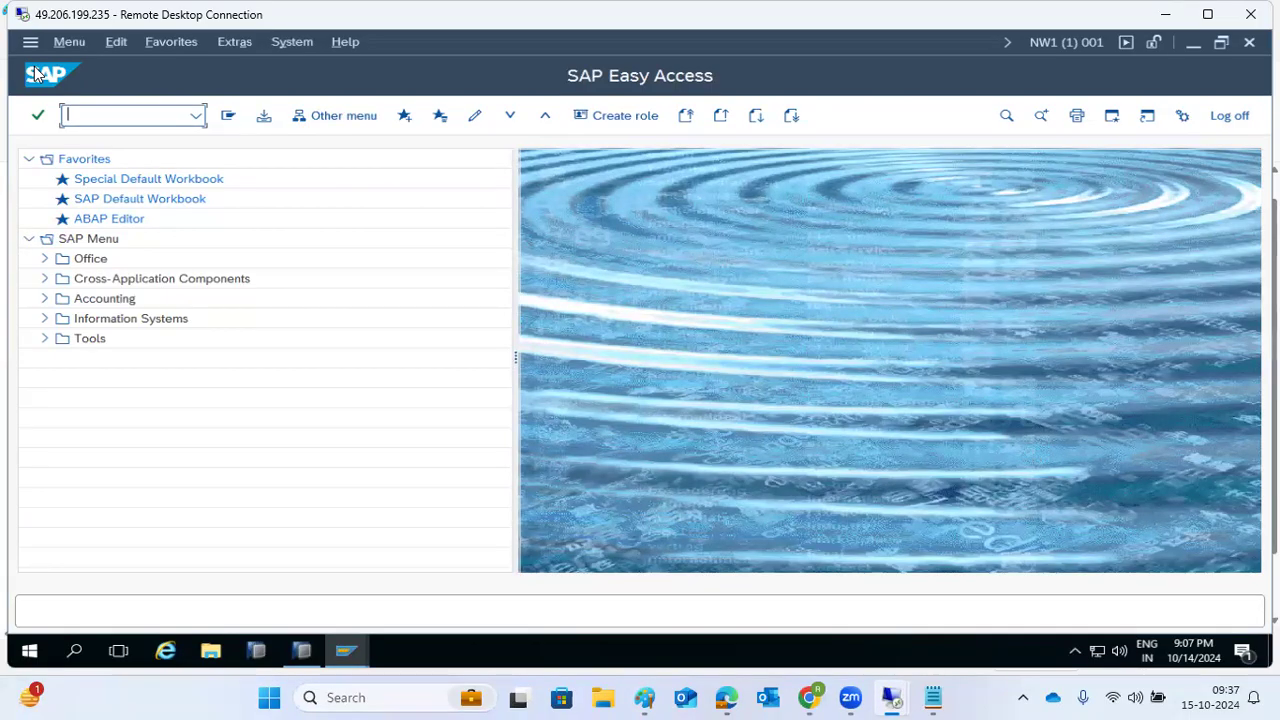
- In Paint, add the line "SA38 or SE38 - programs and reports execution" beneath the SM21 note
click(648, 697)
click(707, 397)
key(Return)
text(SA38)
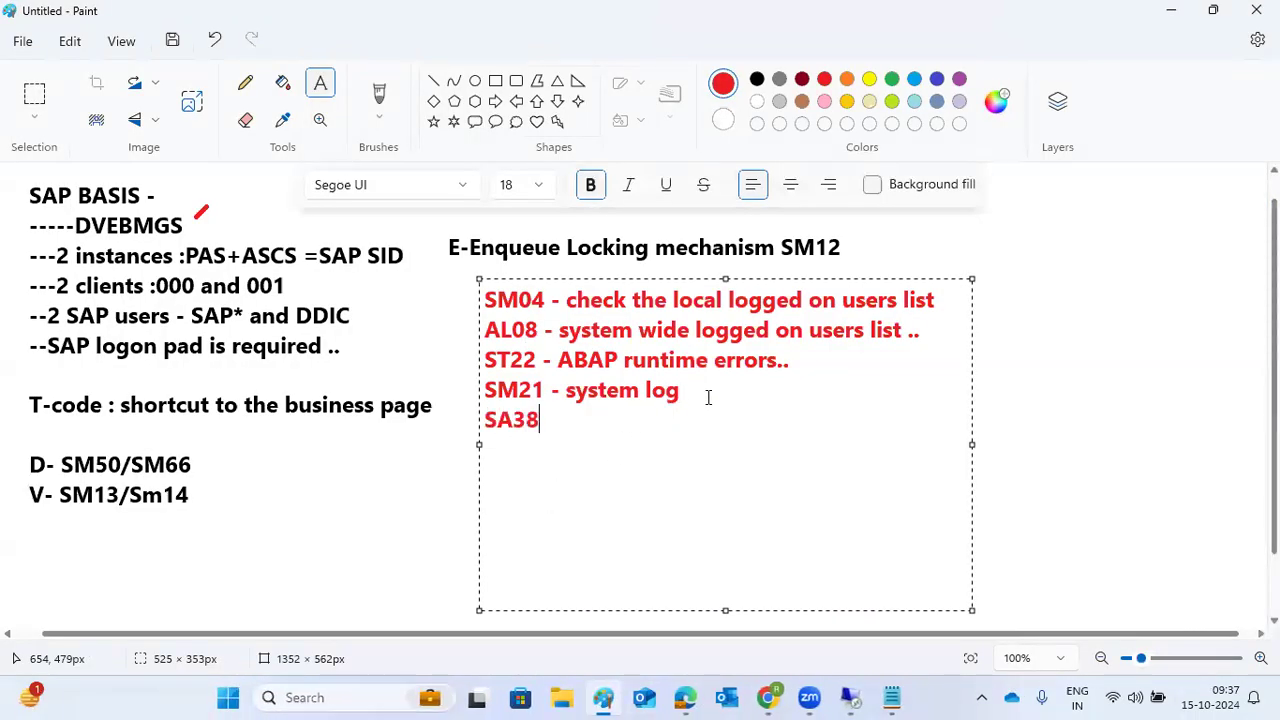
text( or SE3)
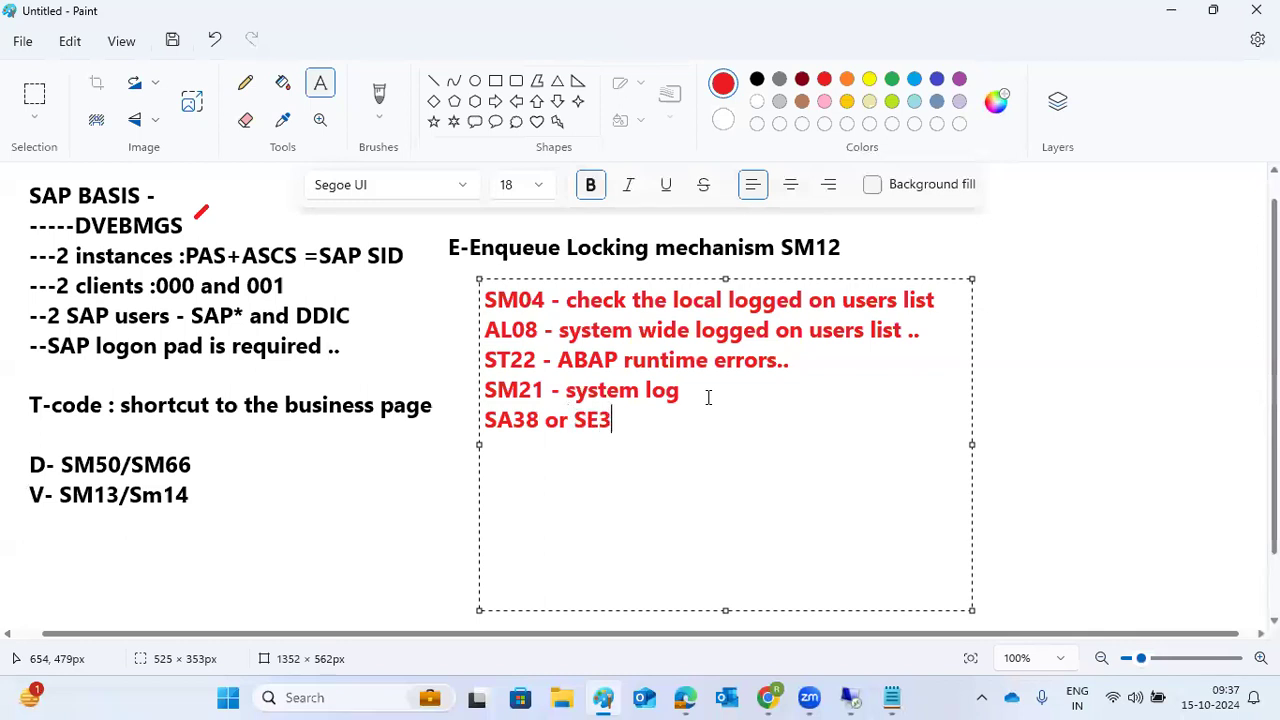
text(8 - programs )
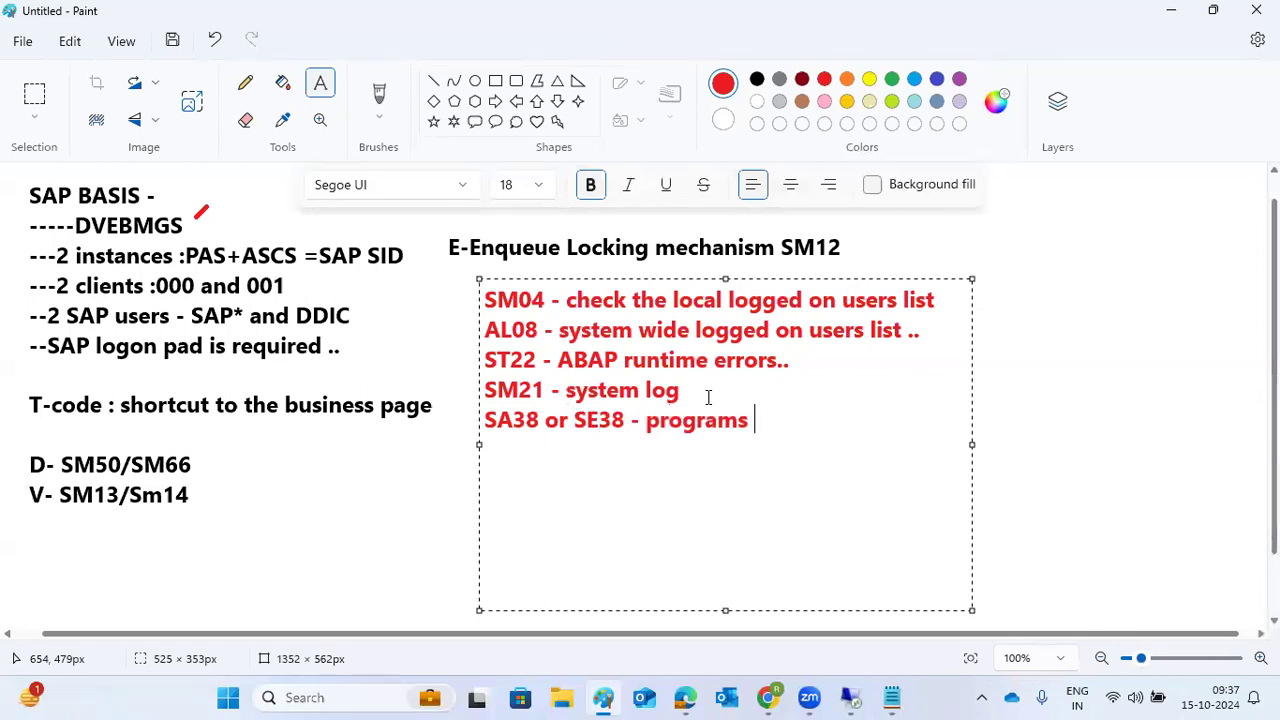
text(and reports ex)
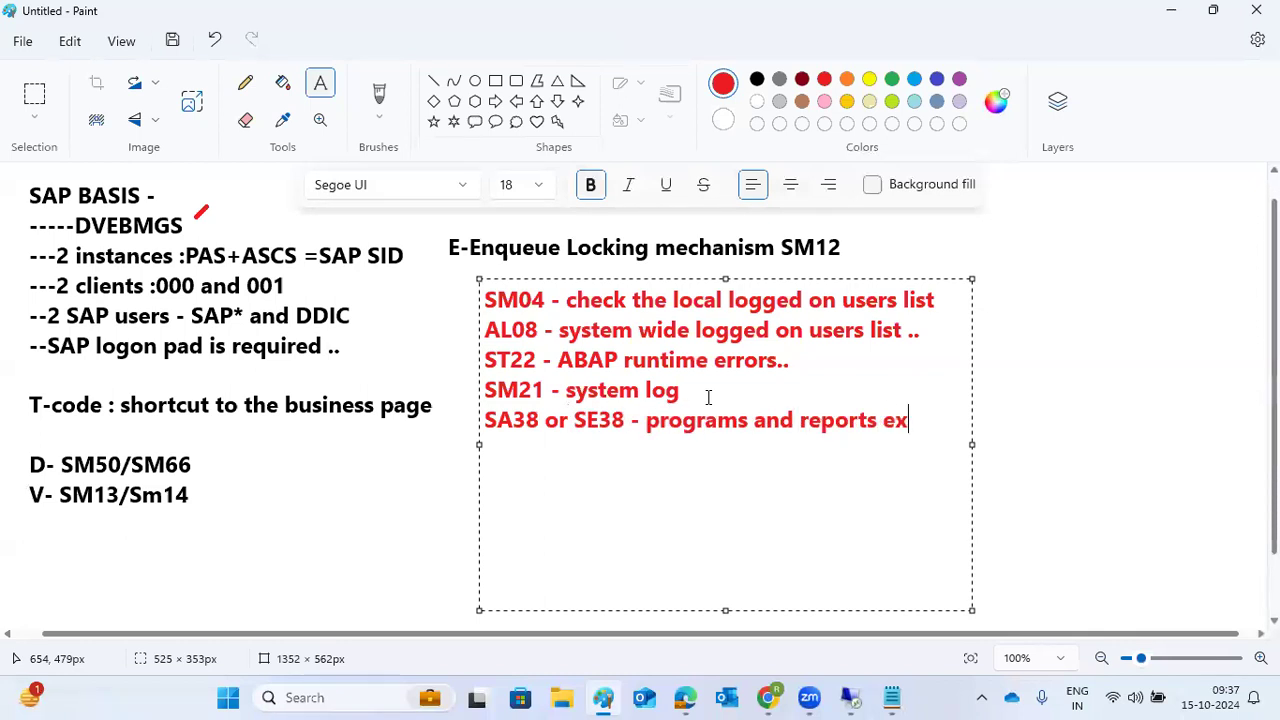
text(ecution)
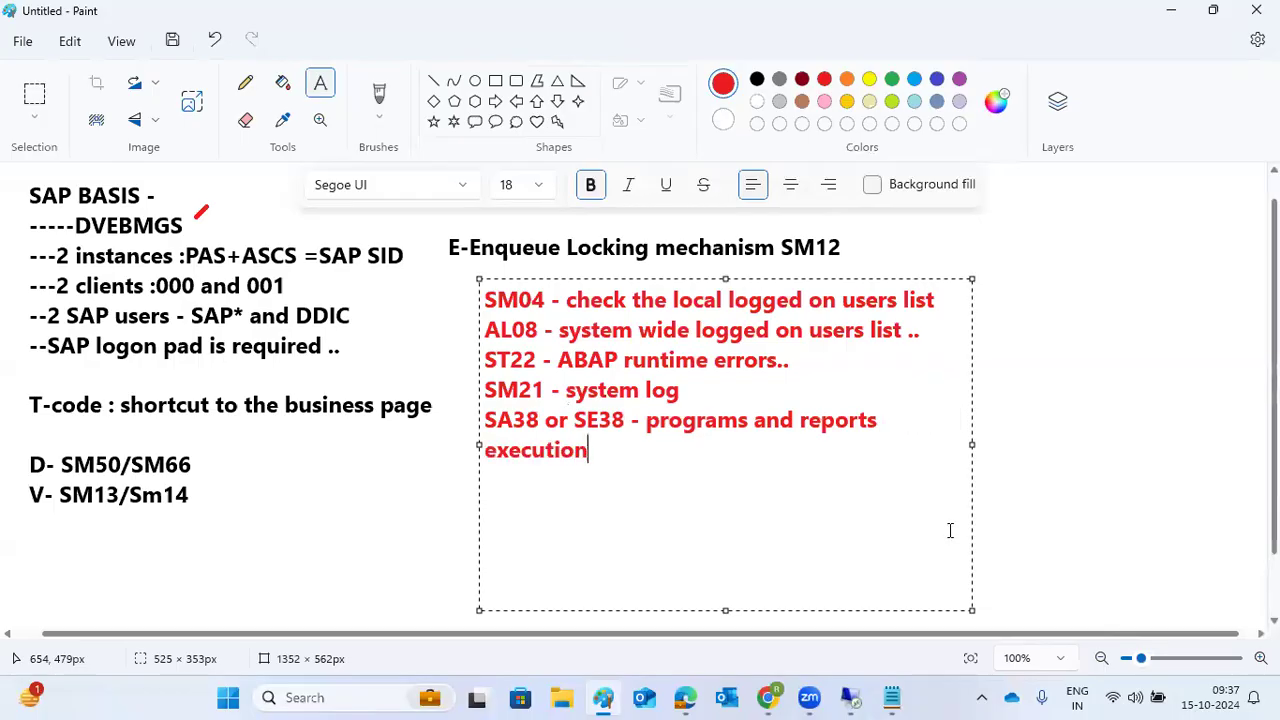
- Return to the remote SAP session, execute program RSUPGRES in transaction SA38, and exit the resulting dialog
mouse_move(860, 695)
click(774, 602)
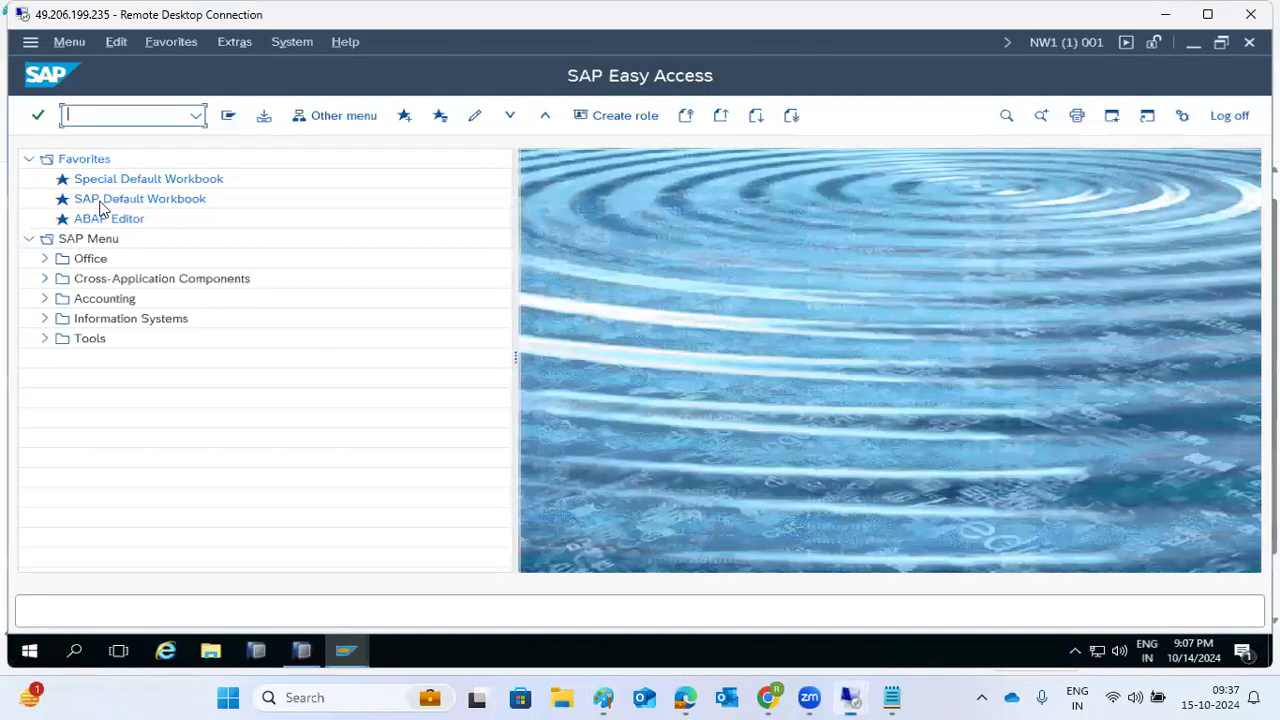
text(sa38)
key(Return)
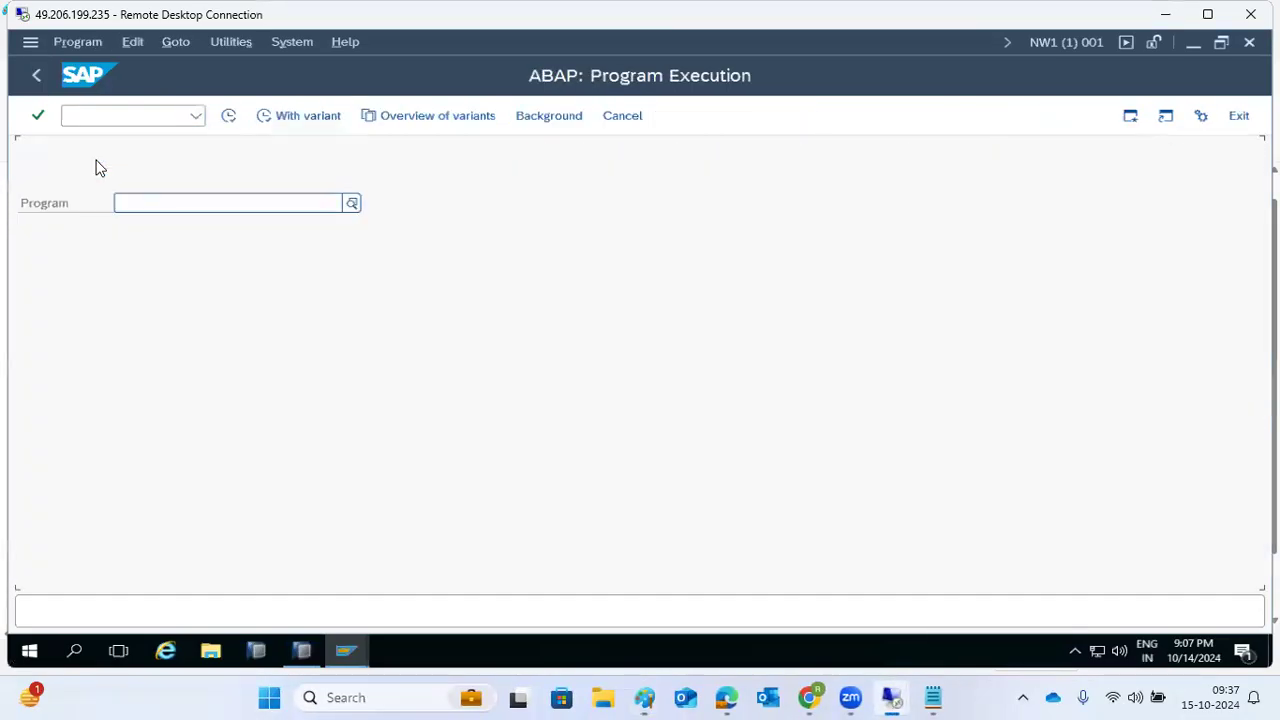
click(118, 205)
click(169, 234)
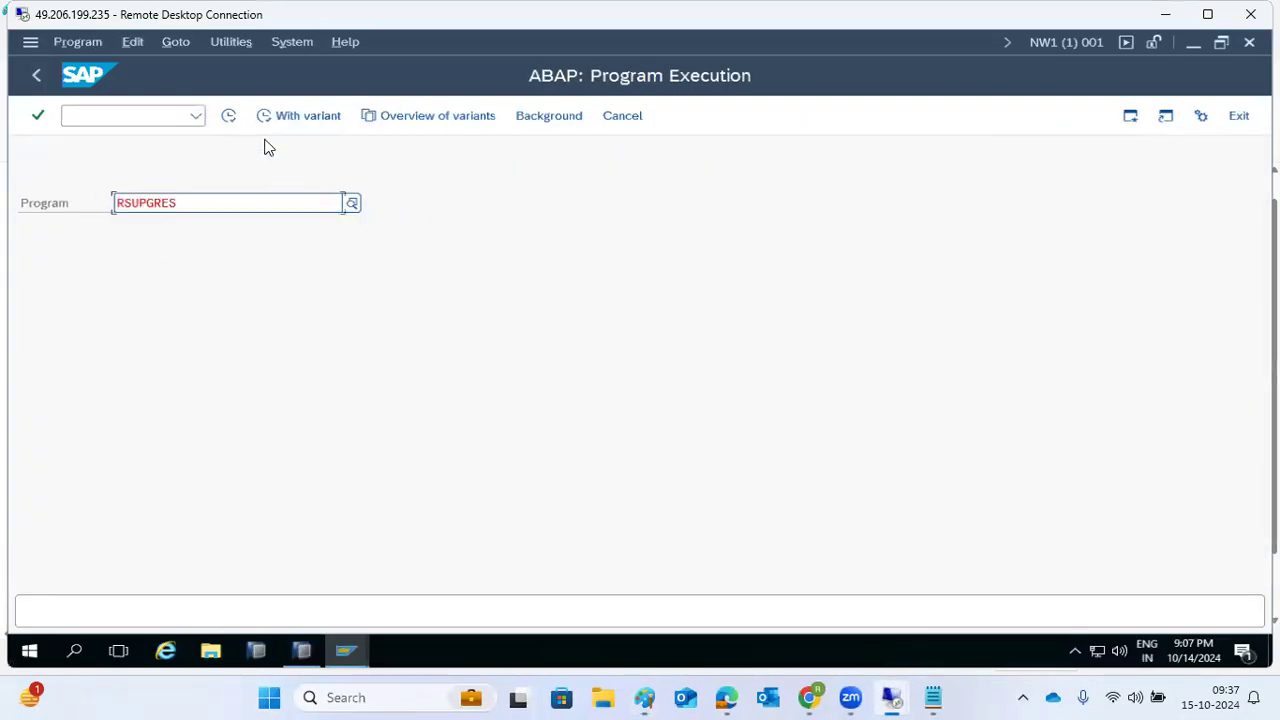
click(228, 117)
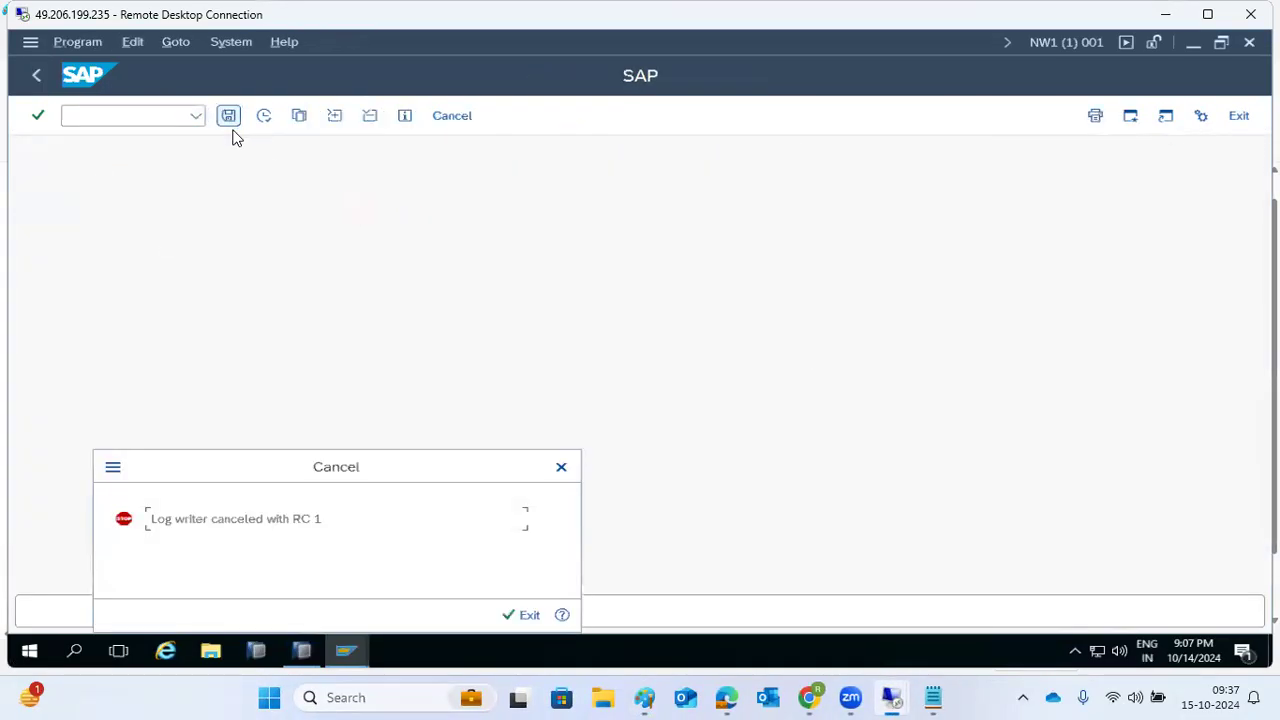
click(529, 614)
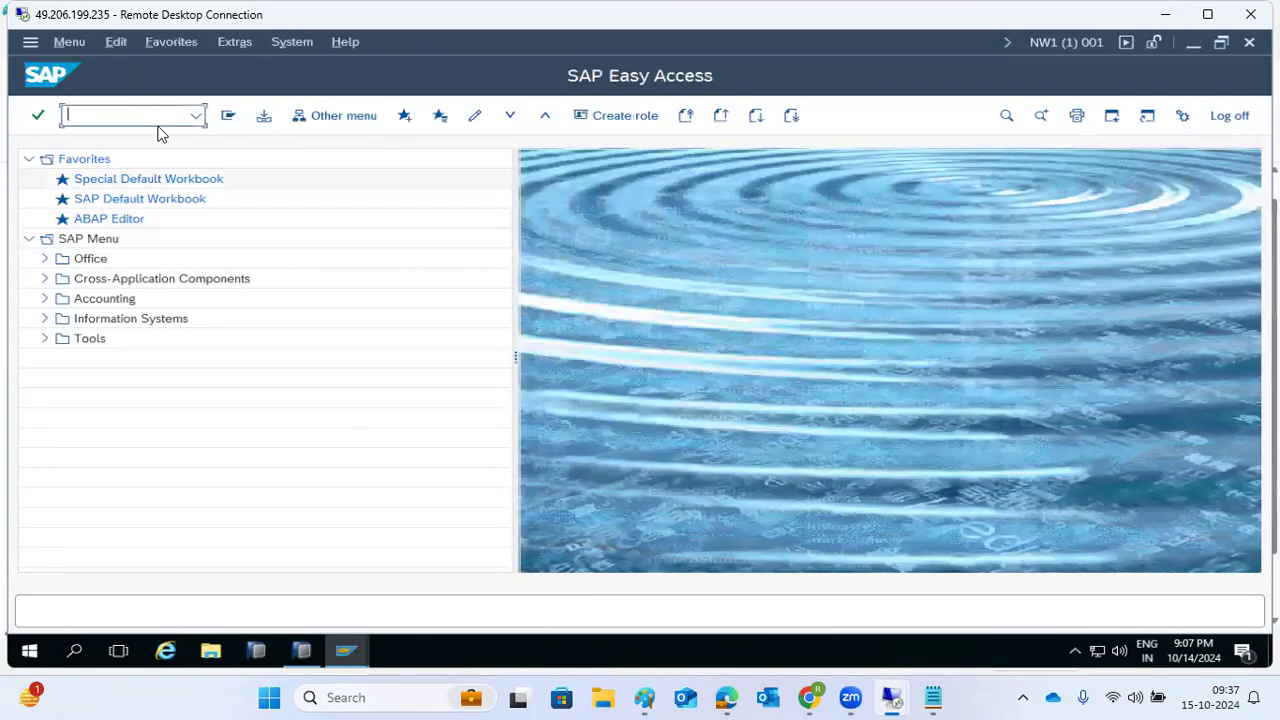
- Open transaction SE38 and display the source code of program RSUPGRES
text(/ns)
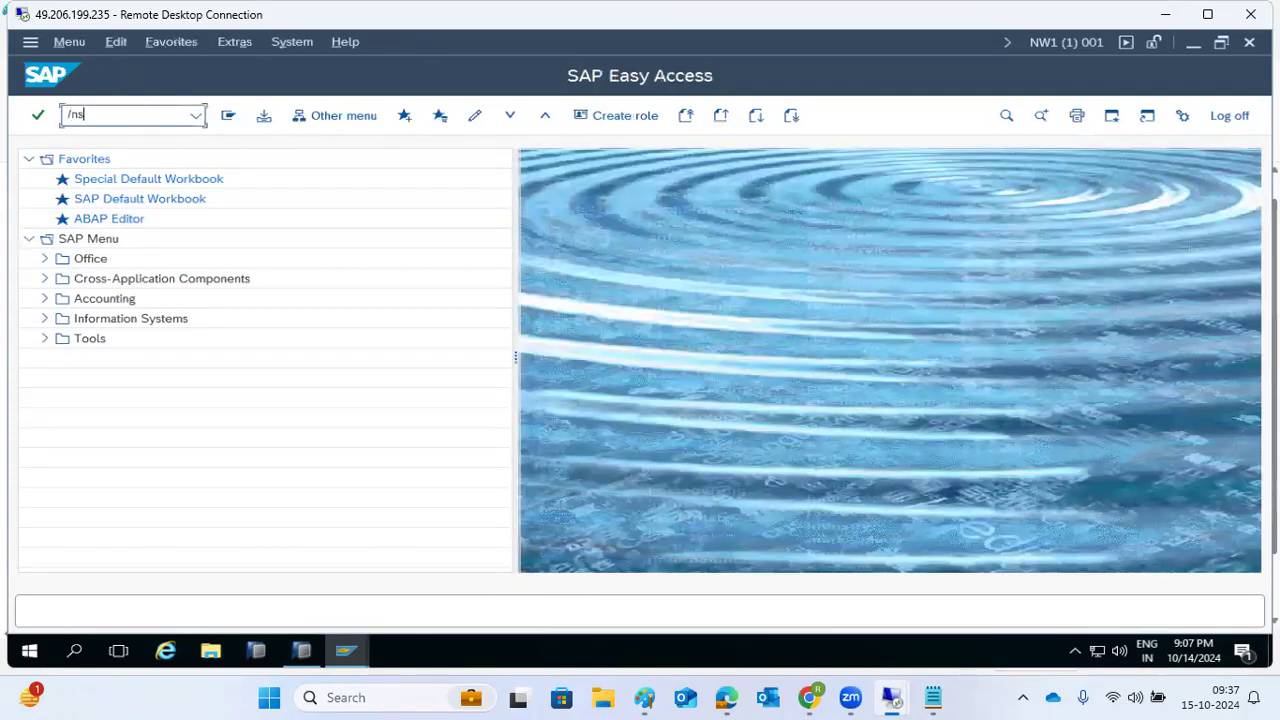
text(e38)
key(Return)
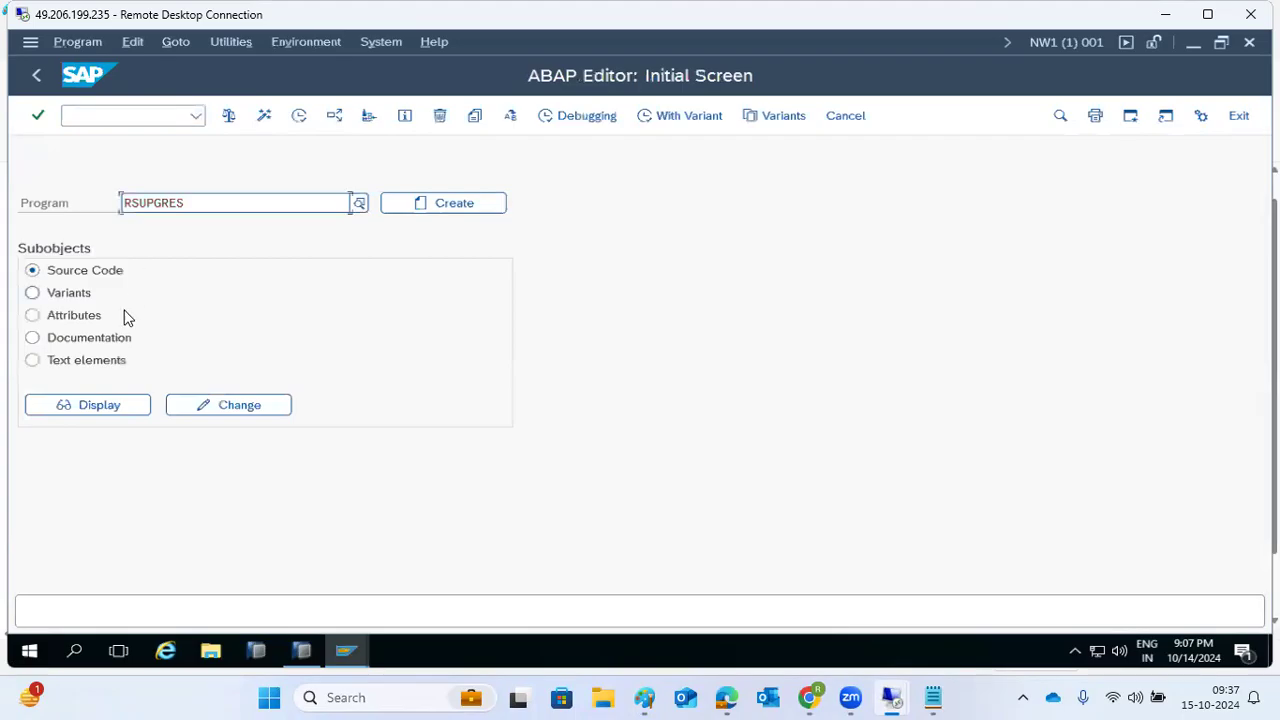
click(76, 408)
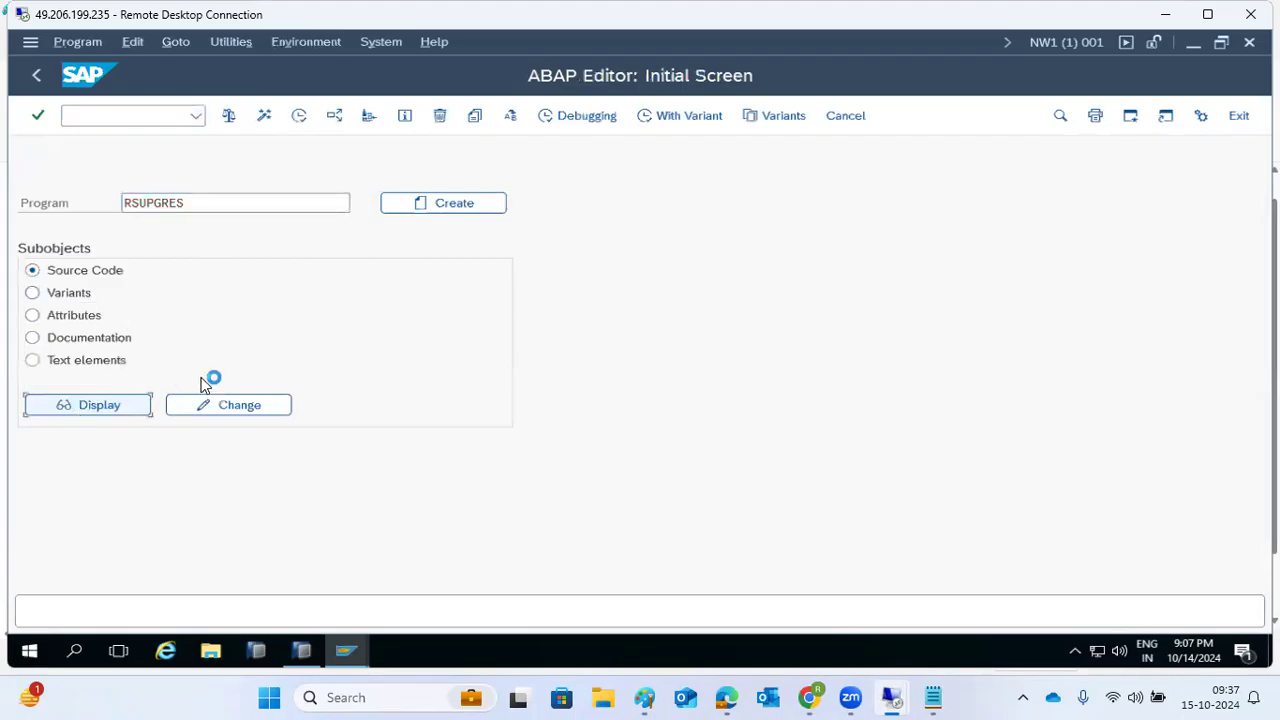
- Look through the RSUPGRES source code to its end, highlight the closing lines, and return to SAP Easy Access
scroll(251, 303, down, 13)
scroll(257, 331, up, 3)
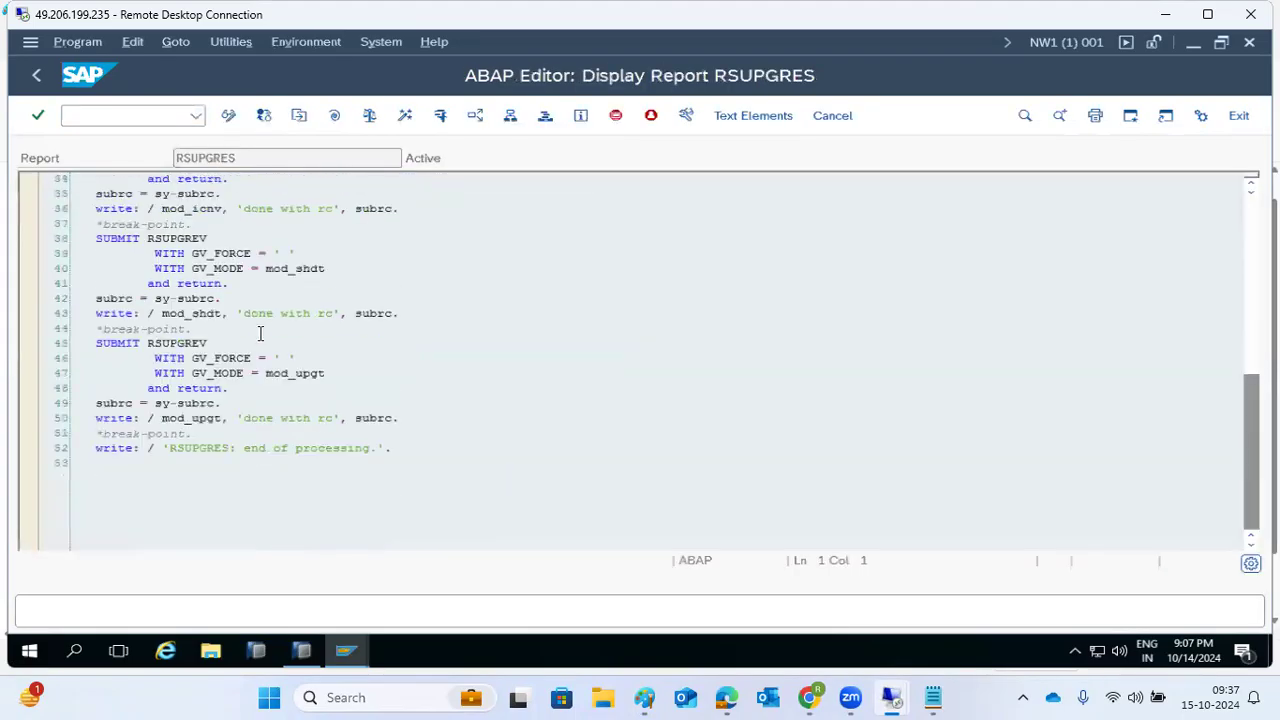
drag(97, 318, 262, 460)
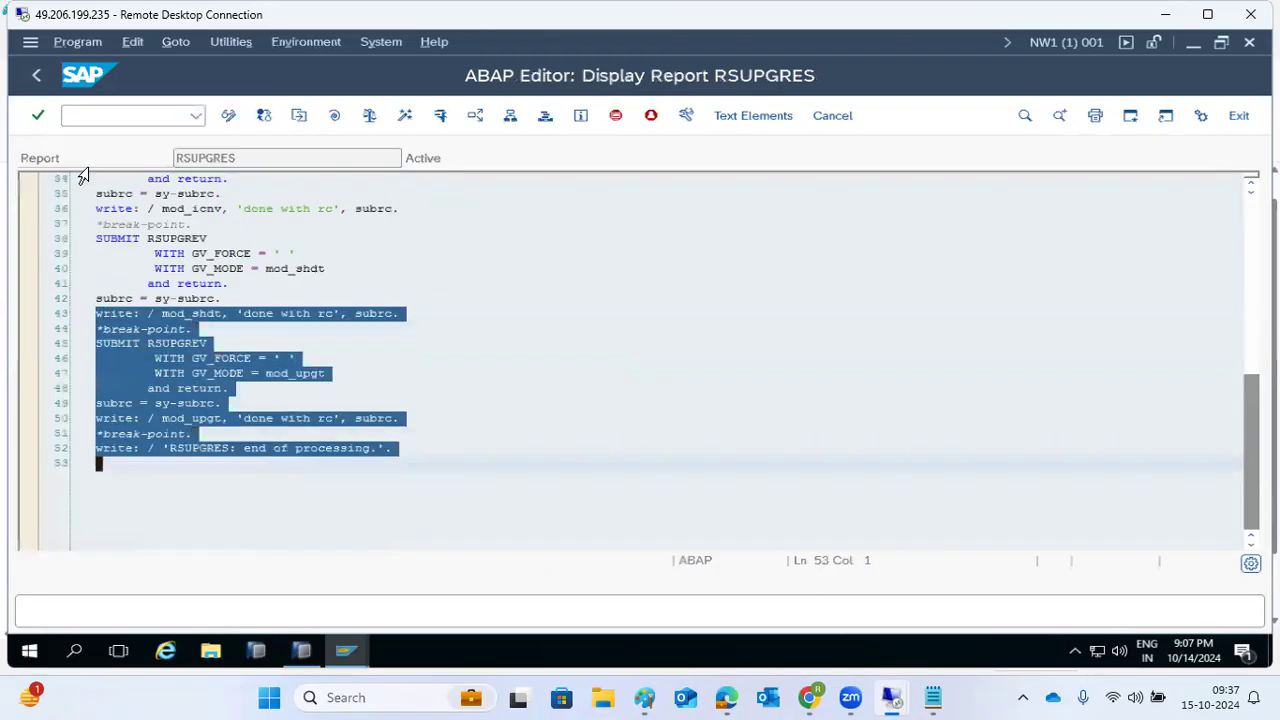
click(35, 74)
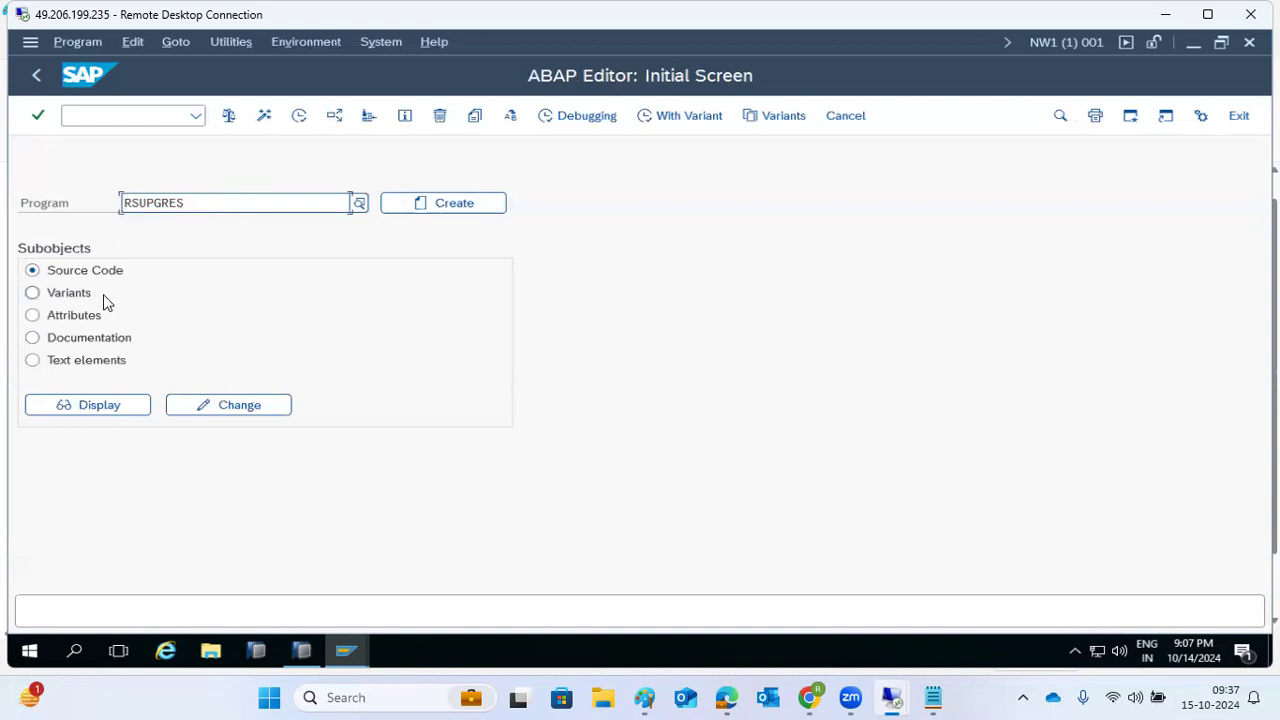
click(36, 75)
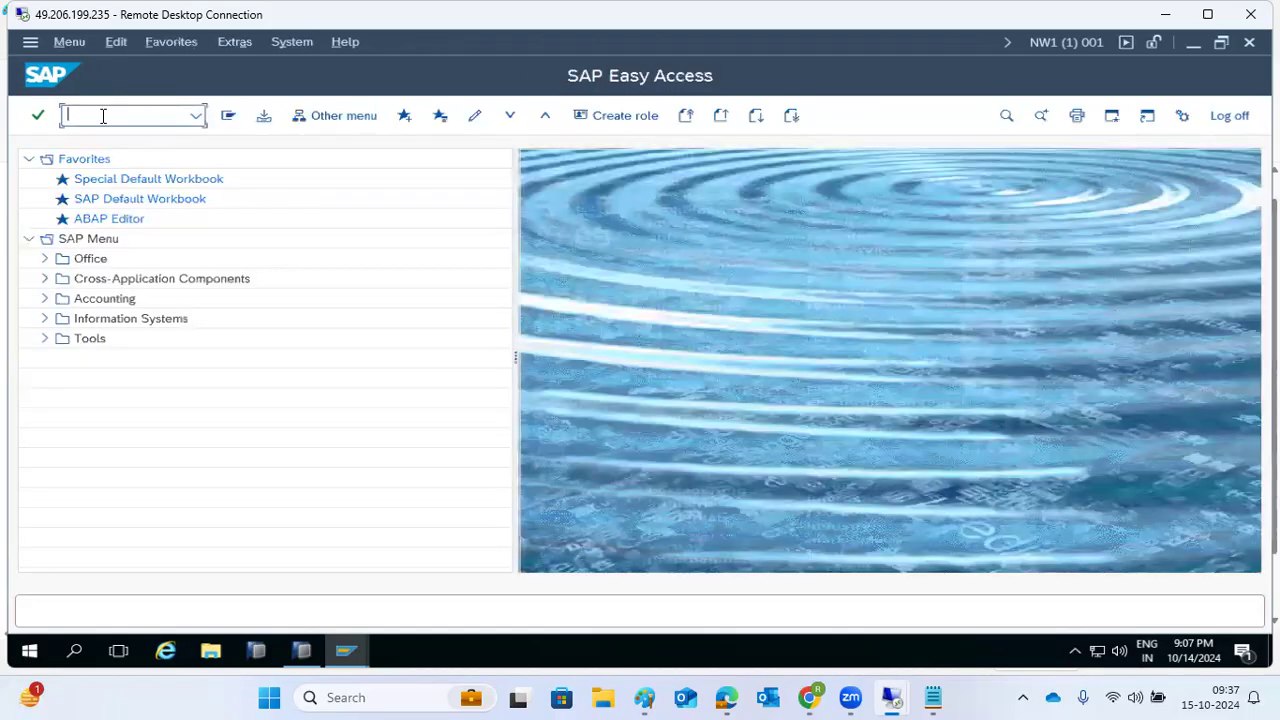
- Open transactions SA38 and SE38 in turn to compare their initial screens, returning to SAP Easy Access after each
text(sa38)
key(Return)
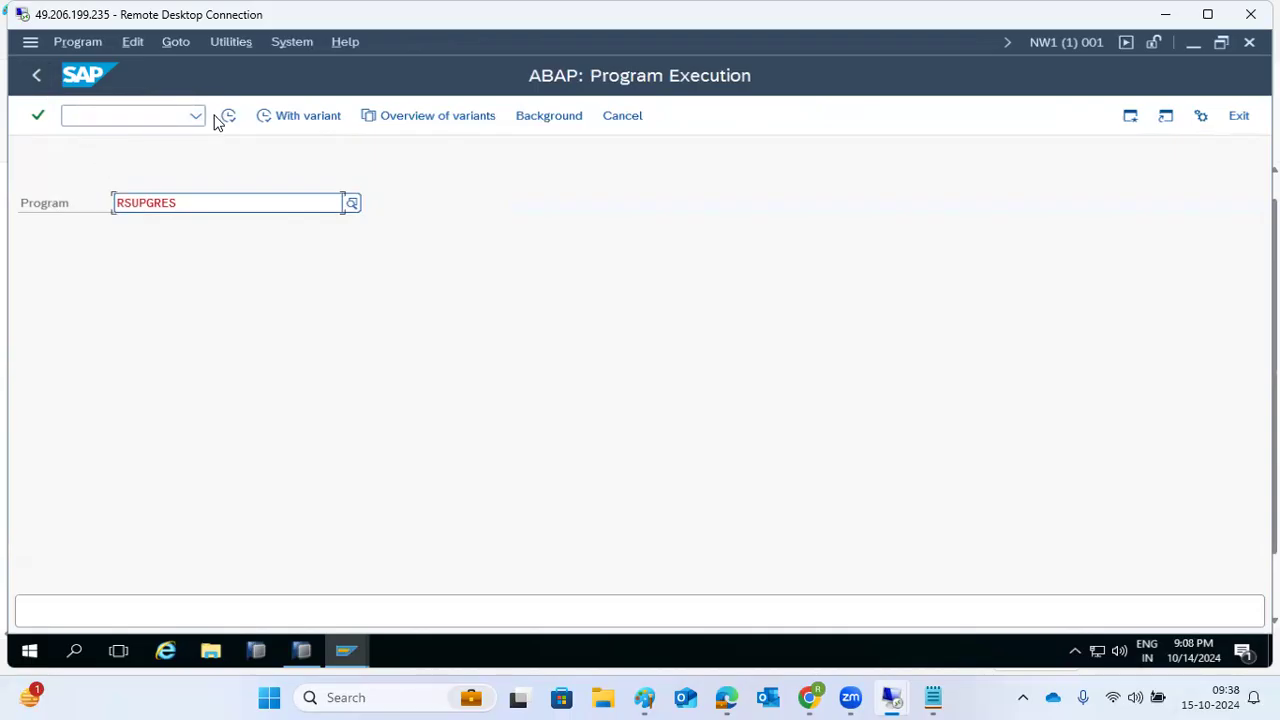
click(37, 78)
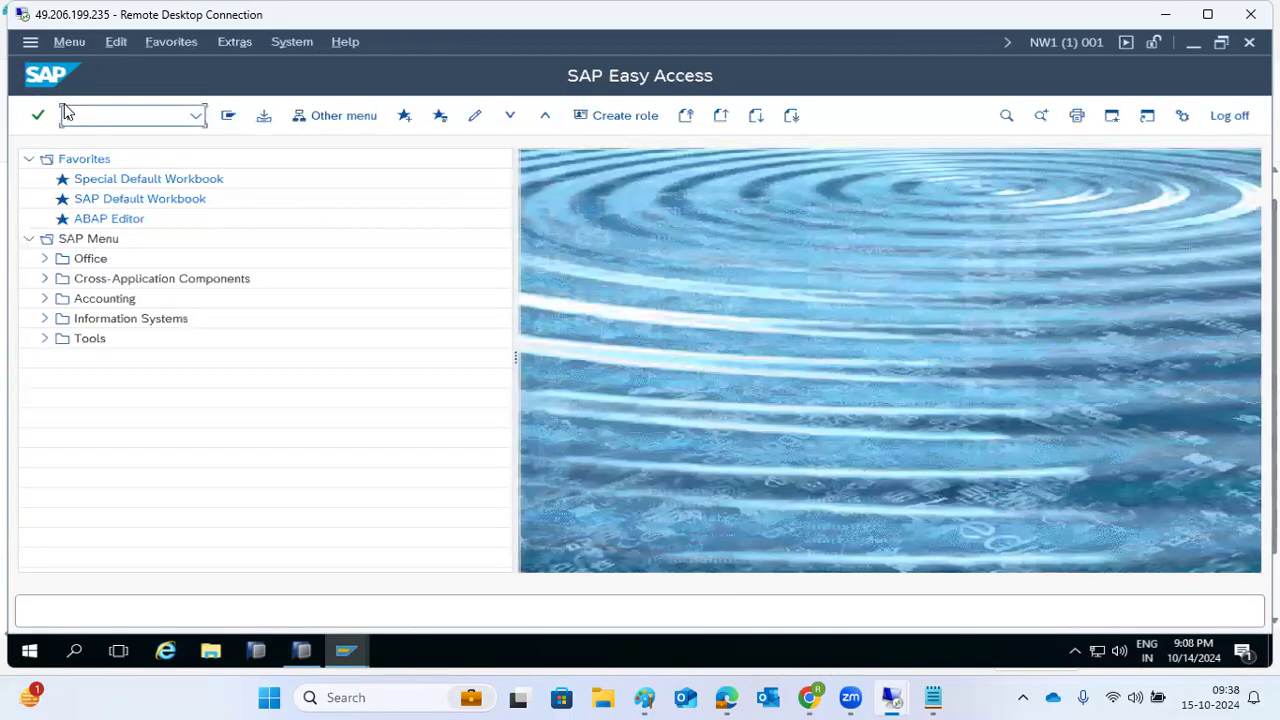
text(se38)
key(Return)
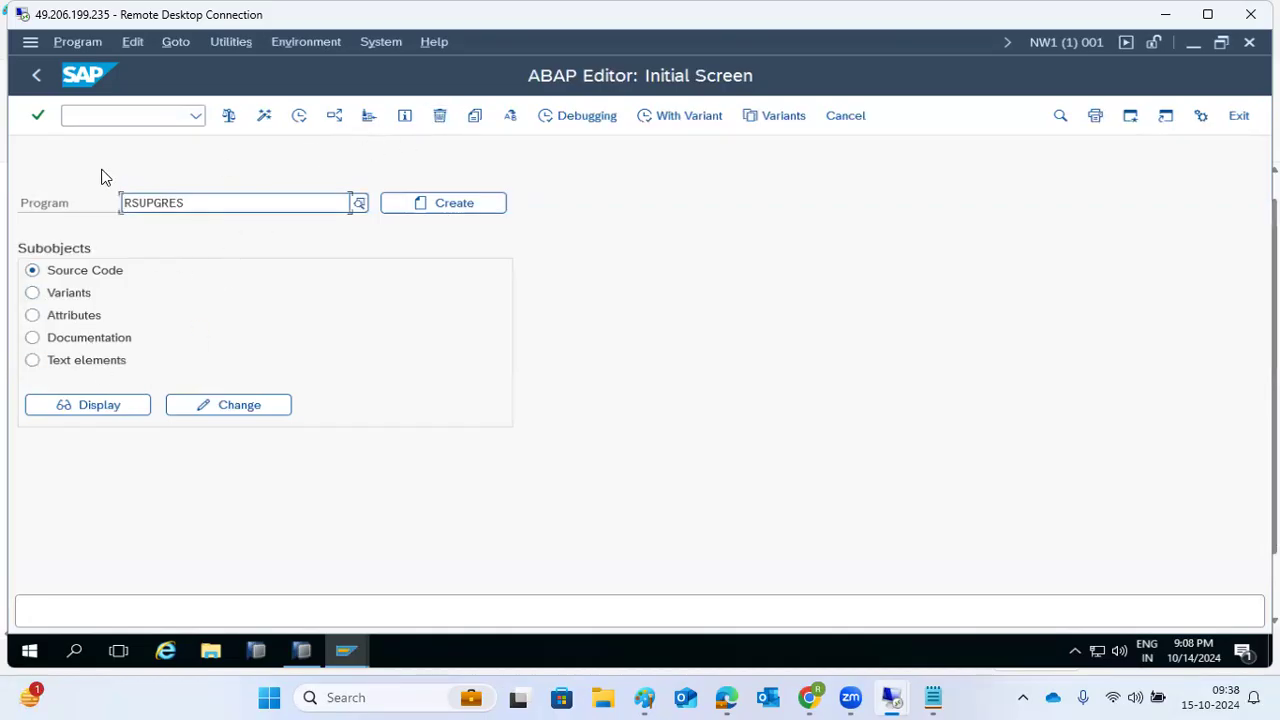
click(37, 70)
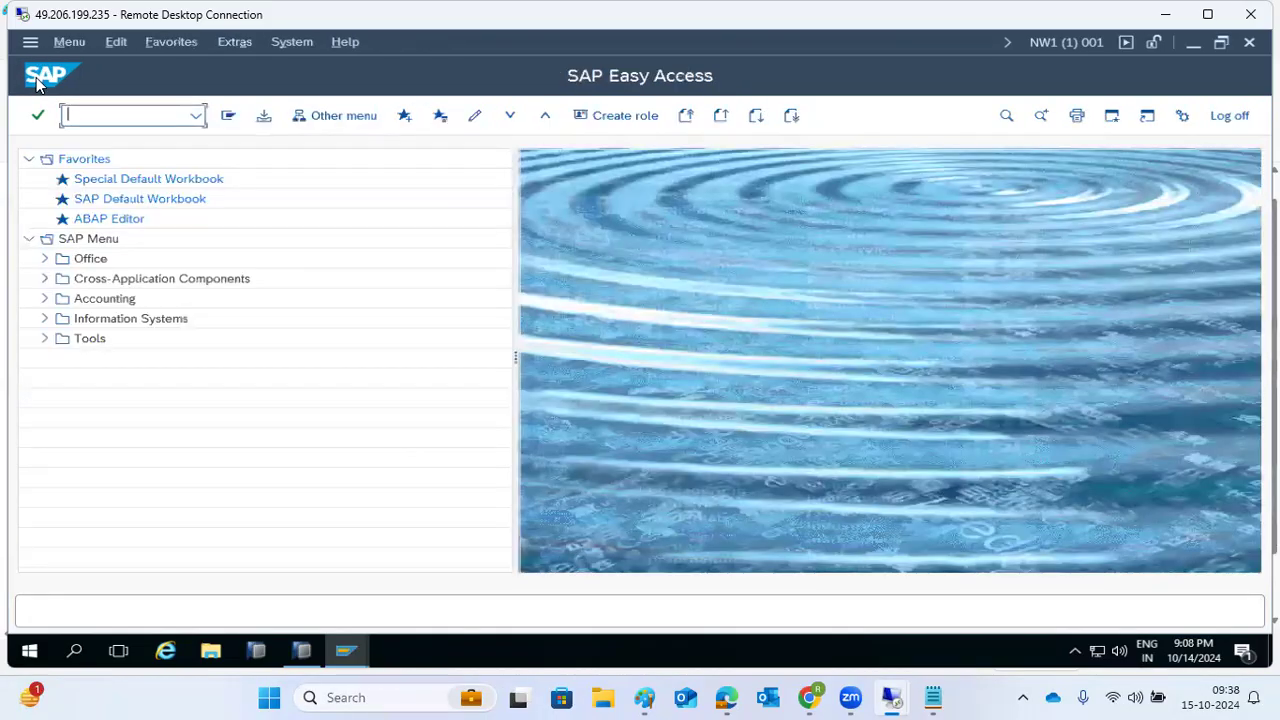
- Switch to Paint, highlight the SA38 or SE38 note, and return to the remote SAP session
click(644, 697)
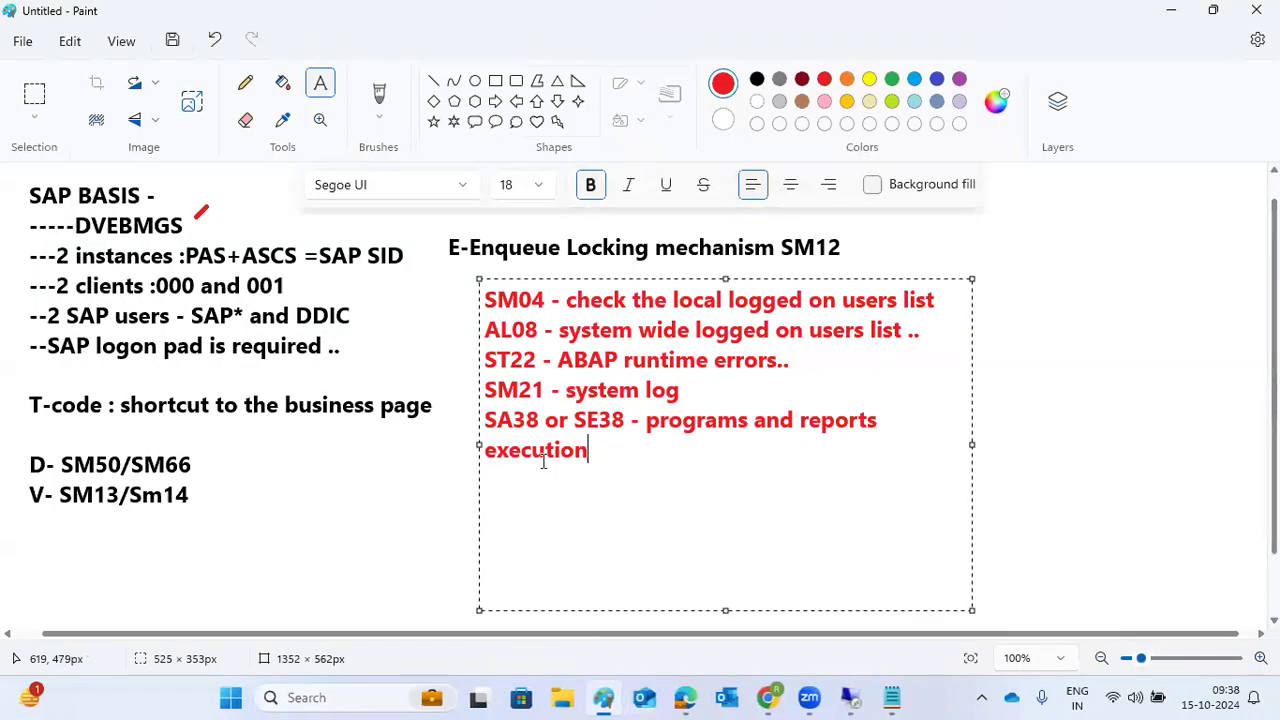
mouse_move(512, 420)
mouse_down()
mouse_move(601, 438)
mouse_move(623, 457)
mouse_up()
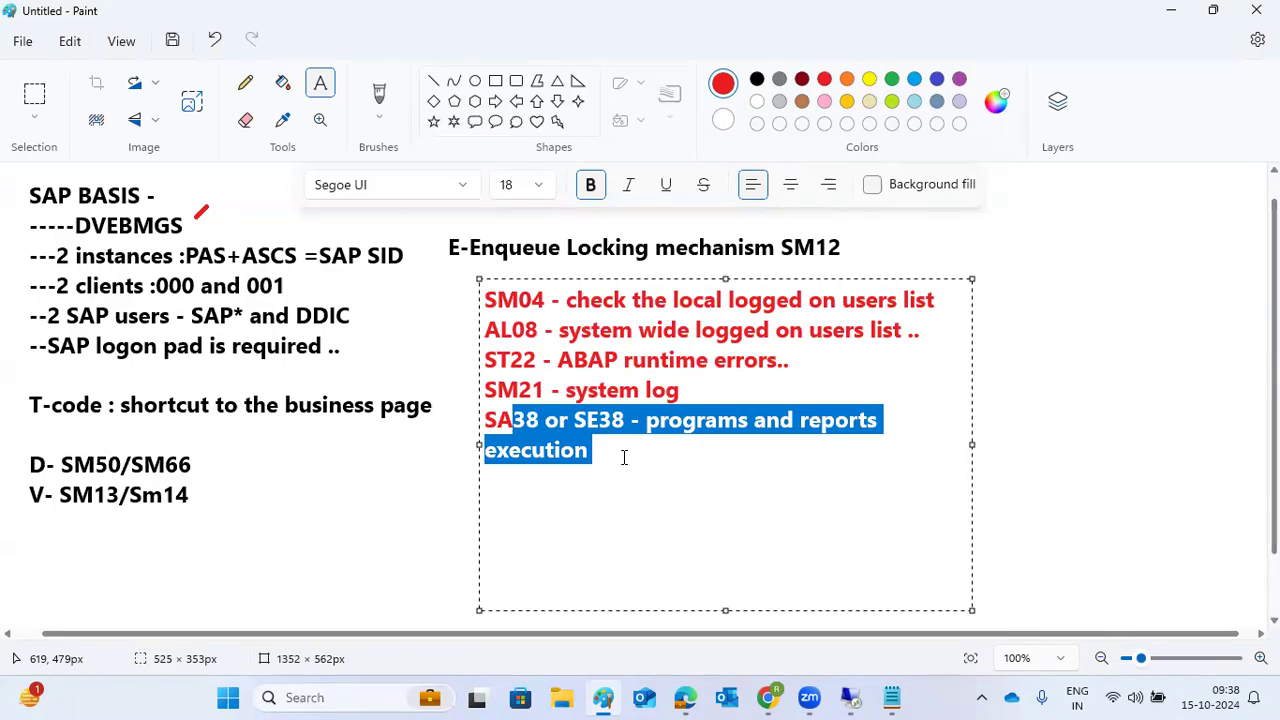
mouse_move(850, 697)
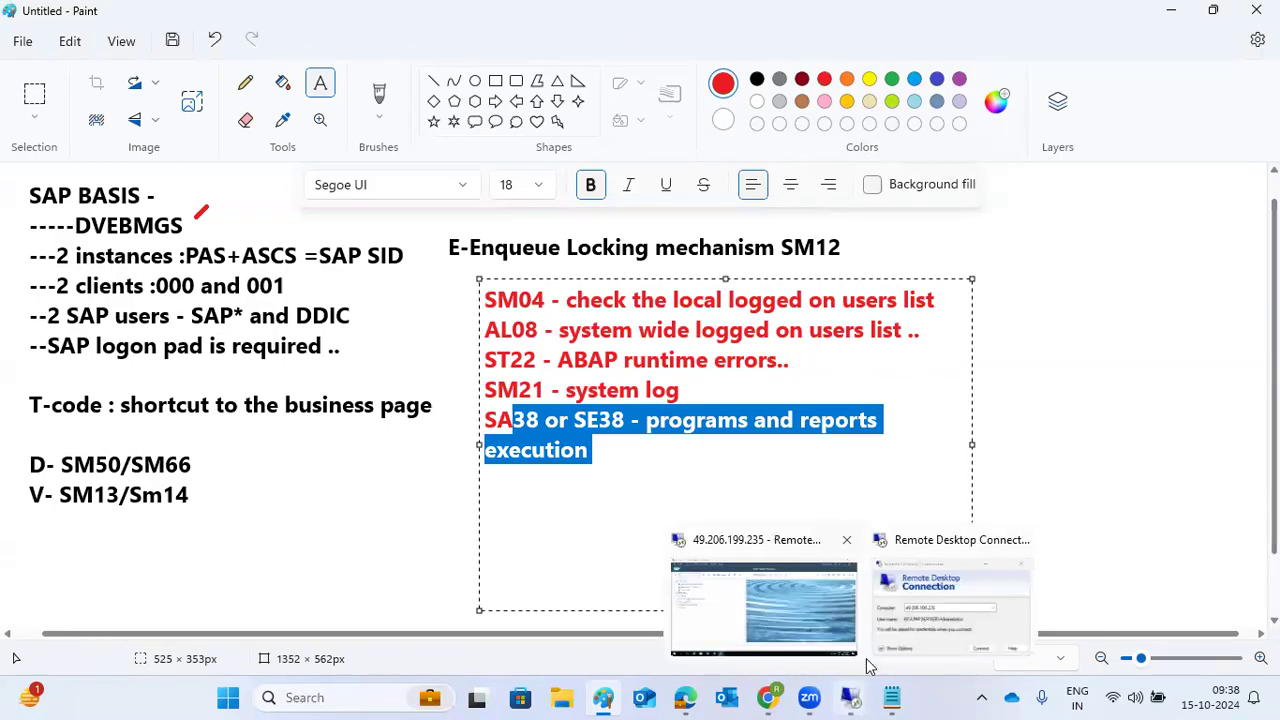
click(783, 597)
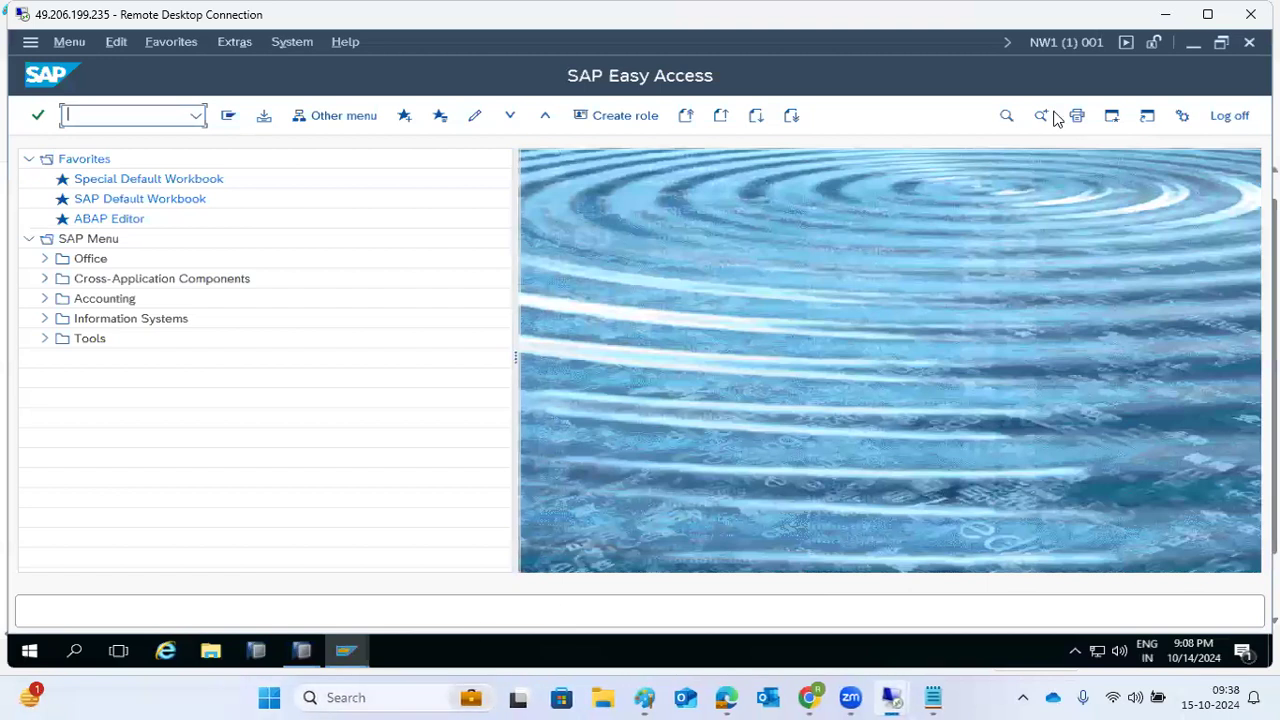
- Log off from all open SAP sessions, leaving the ABAP Runtime Errors transaction and confirming the log-off
click(1226, 117)
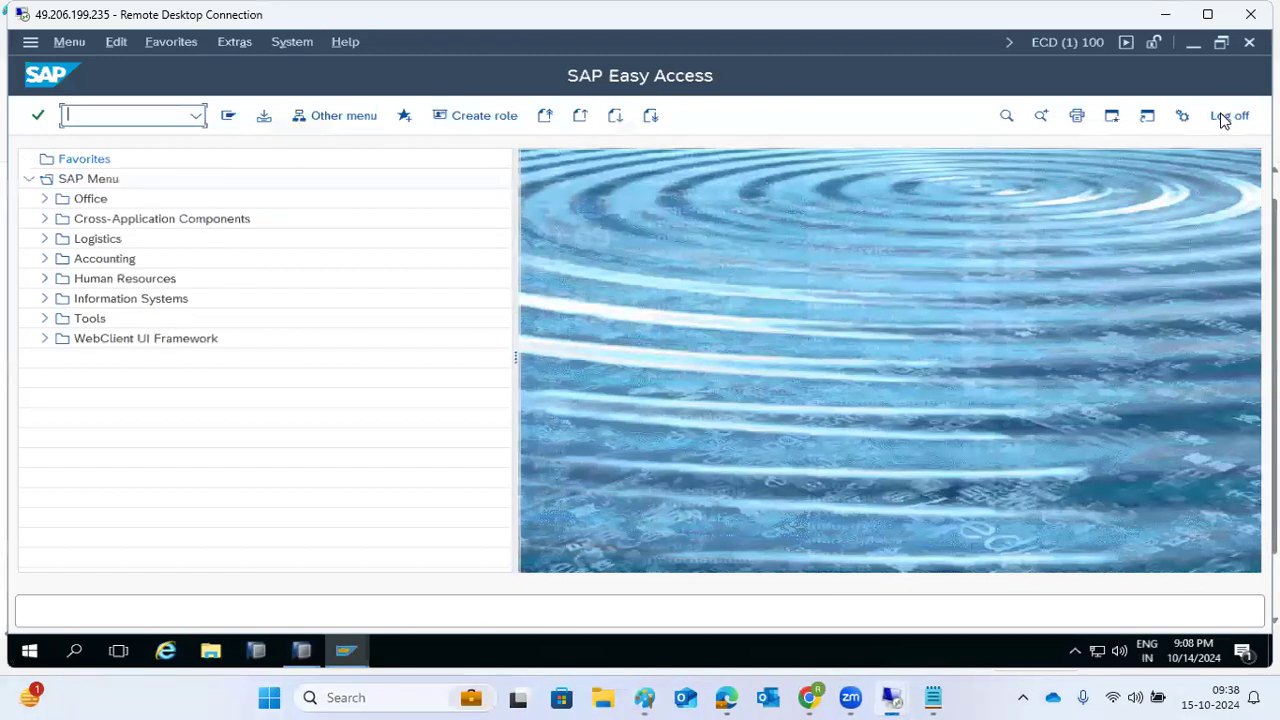
click(1224, 118)
click(230, 401)
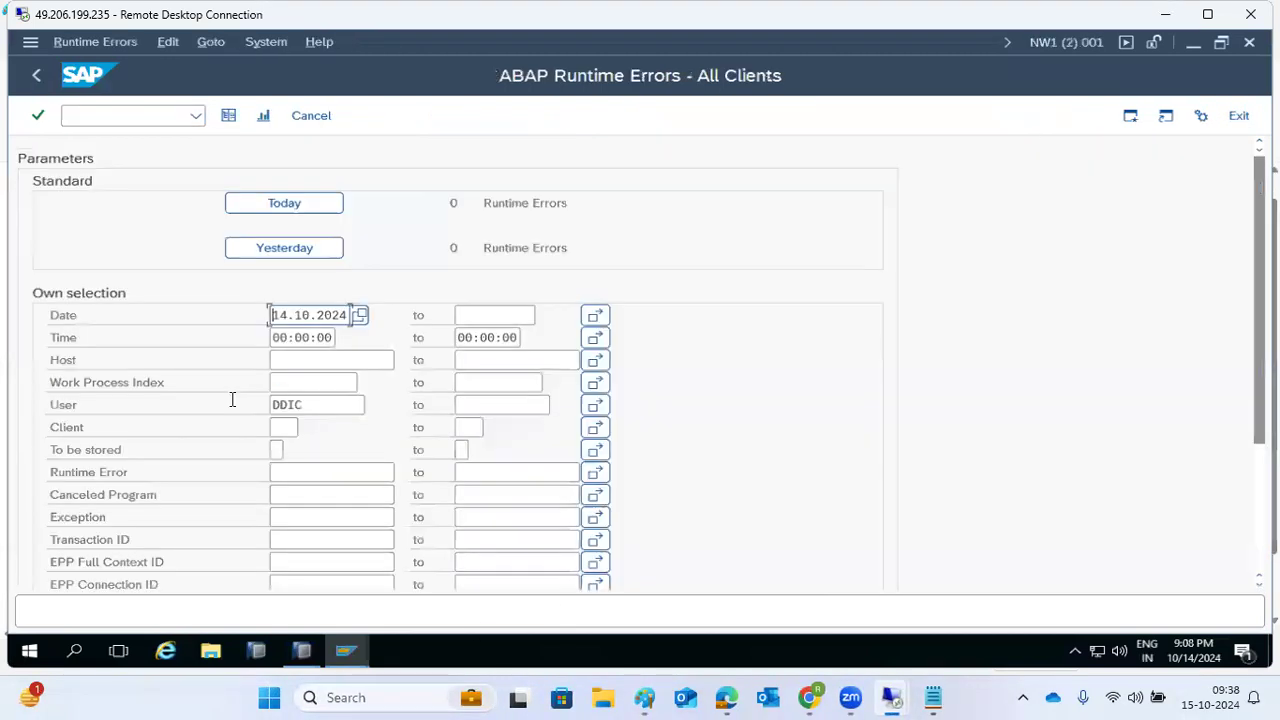
click(36, 76)
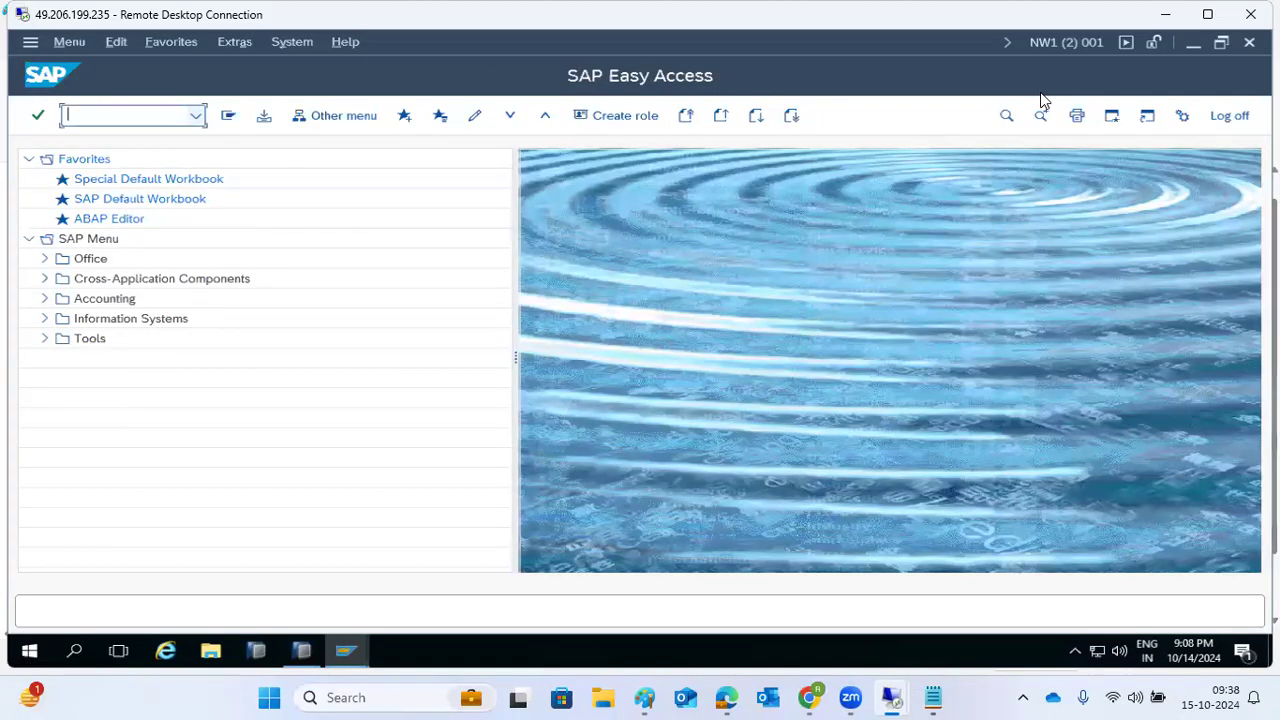
click(1230, 115)
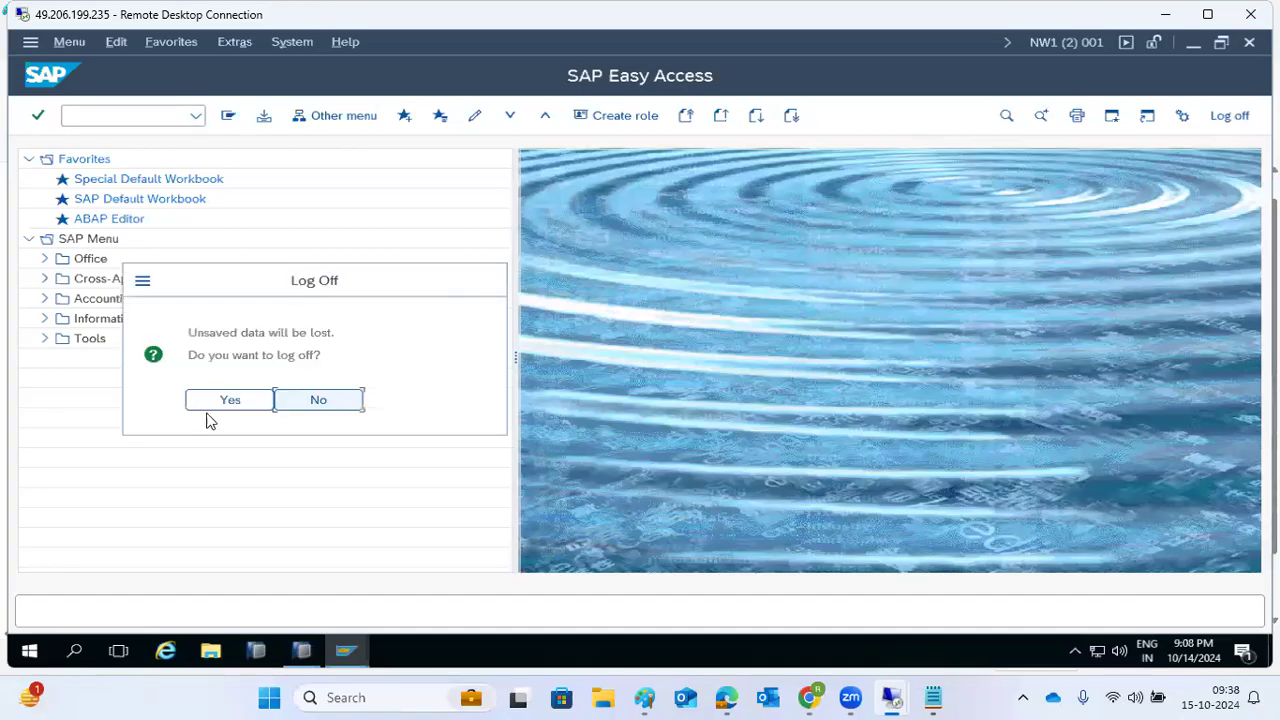
click(212, 402)
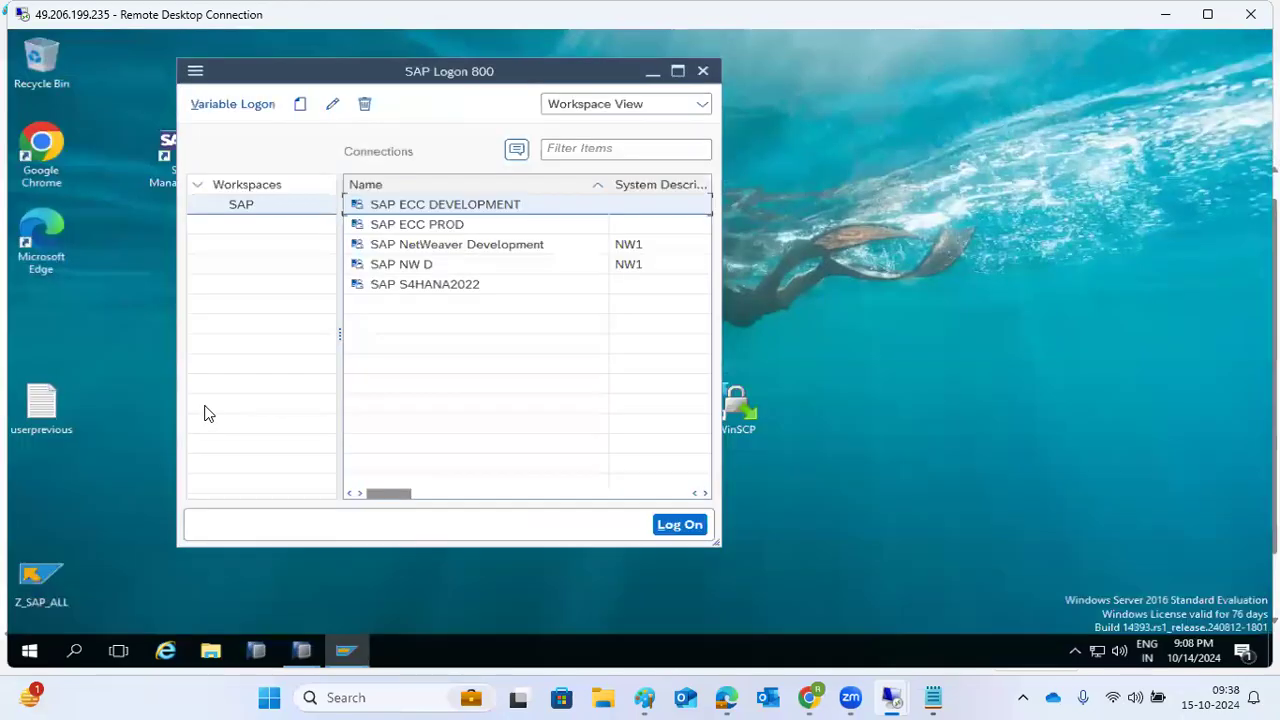
- Delete the connection entry SAP NW D from SAP Logon and select SAP ECC DEVELOPMENT
click(420, 264)
right_click(416, 264)
click(447, 310)
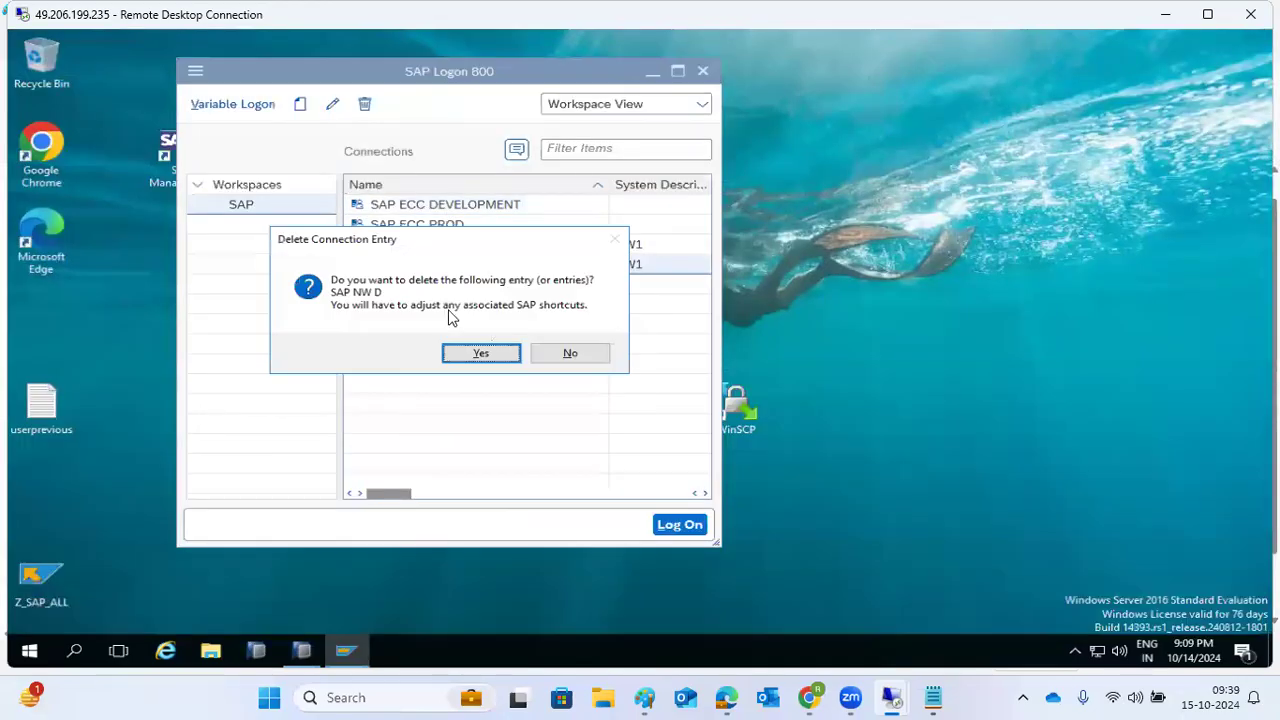
click(495, 356)
click(421, 200)
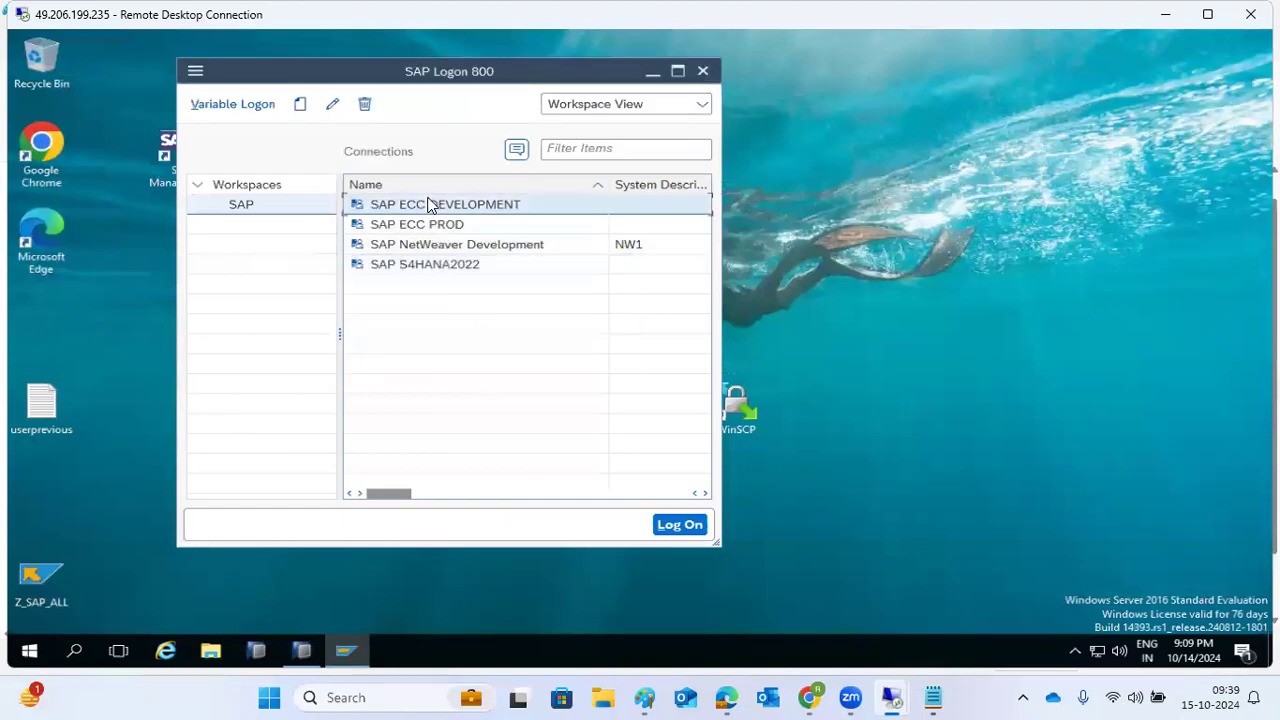
- Display the comment field in SAP Logon and add the comment "SM50" to the SAP ECC DEVELOPMENT connection
click(447, 250)
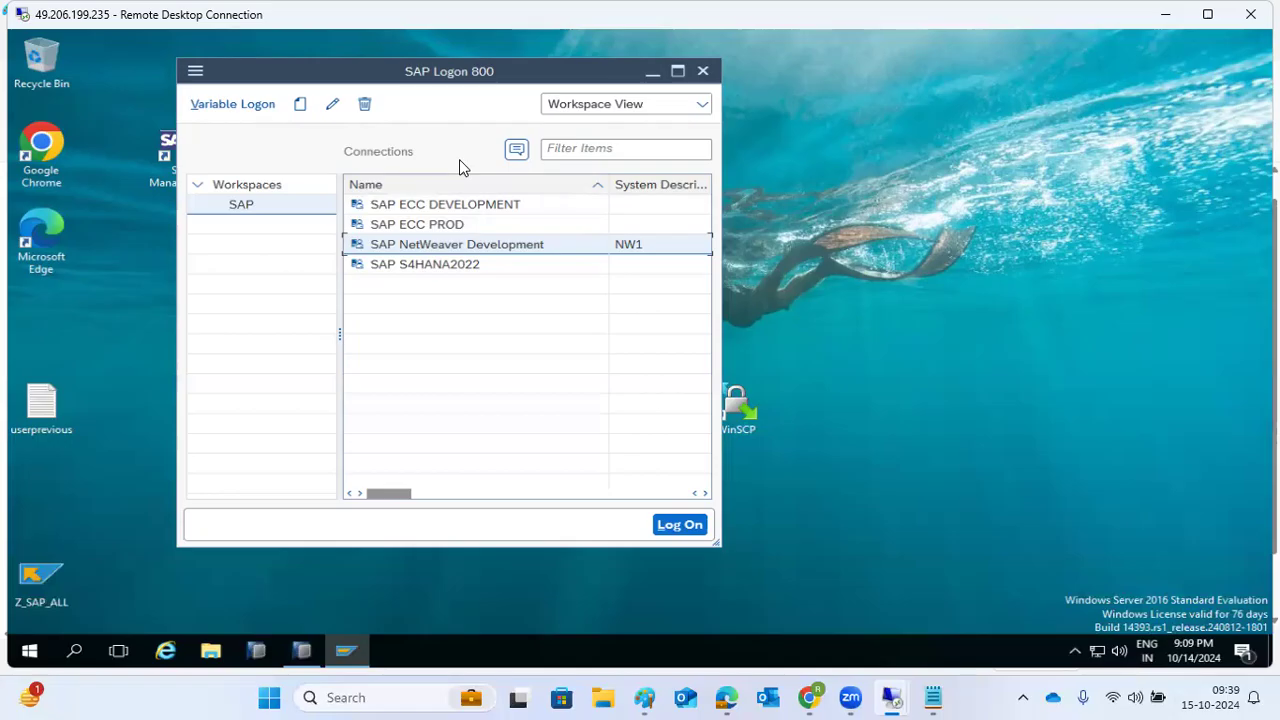
click(518, 150)
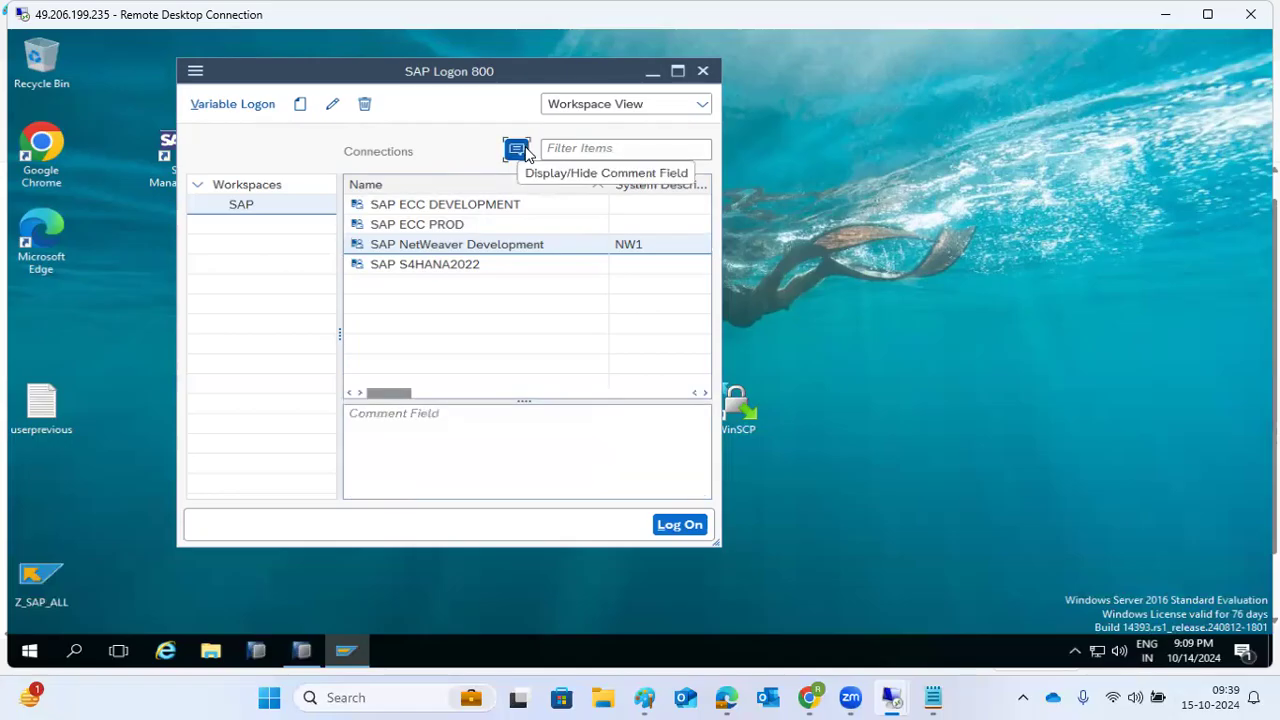
click(437, 204)
click(393, 423)
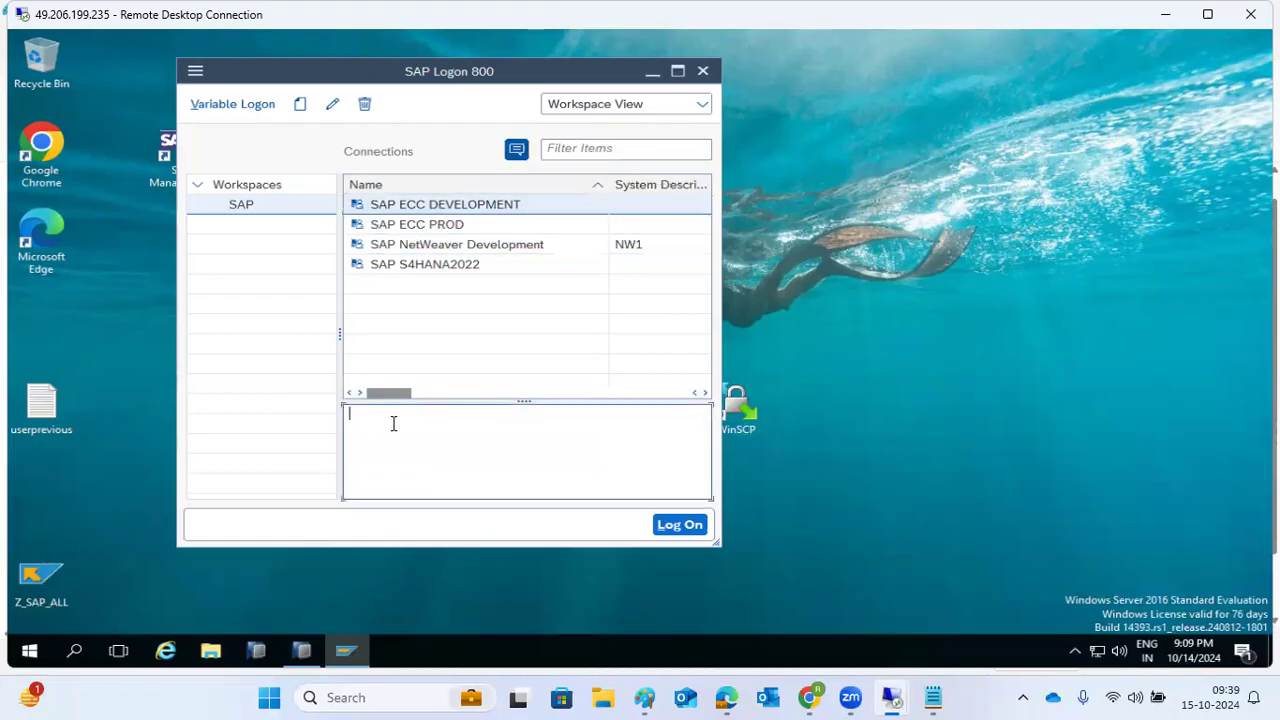
text(SM50)
- Open the logon screen of SAP ECC DEVELOPMENT, log off from it, and minimize SAP Logon
click(660, 528)
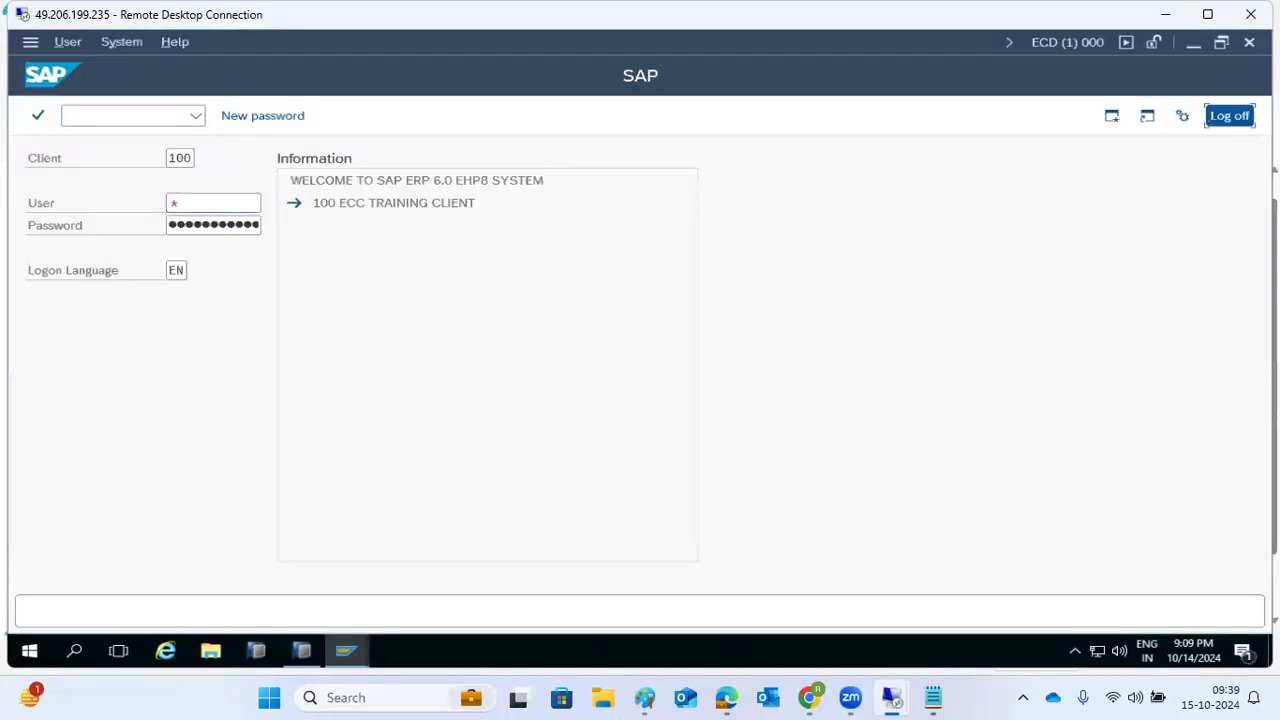
click(1229, 115)
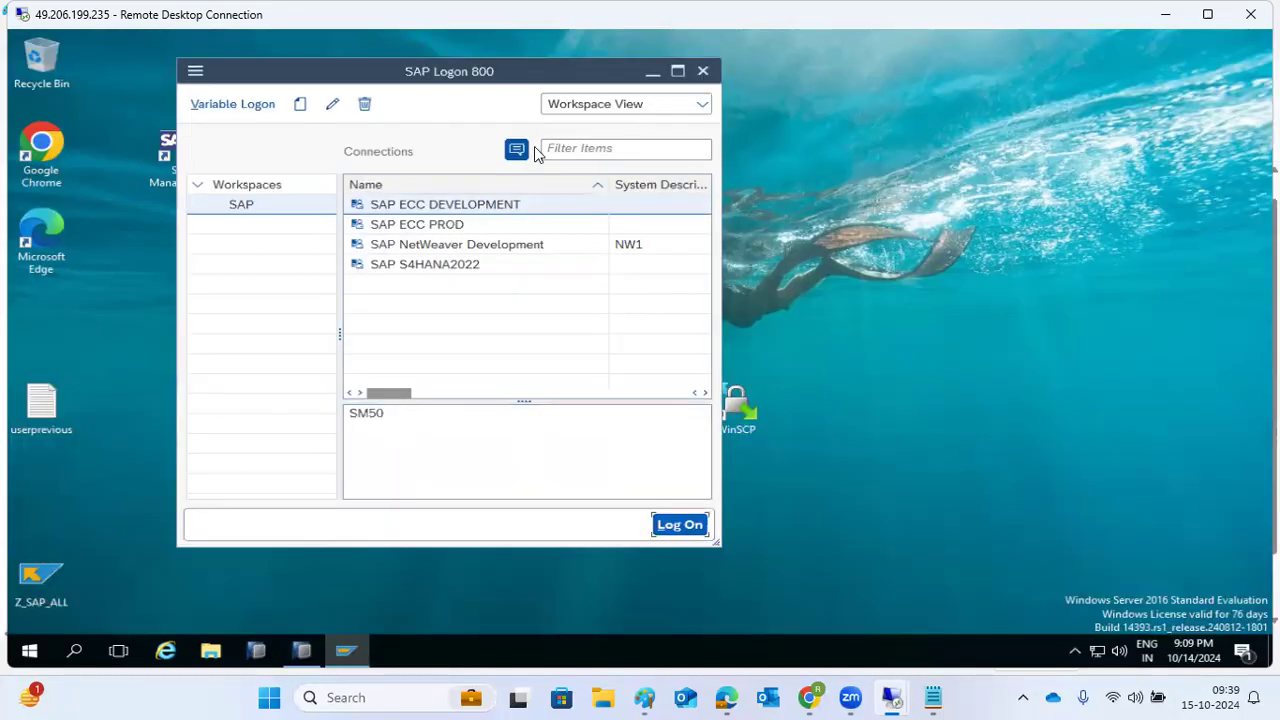
click(652, 72)
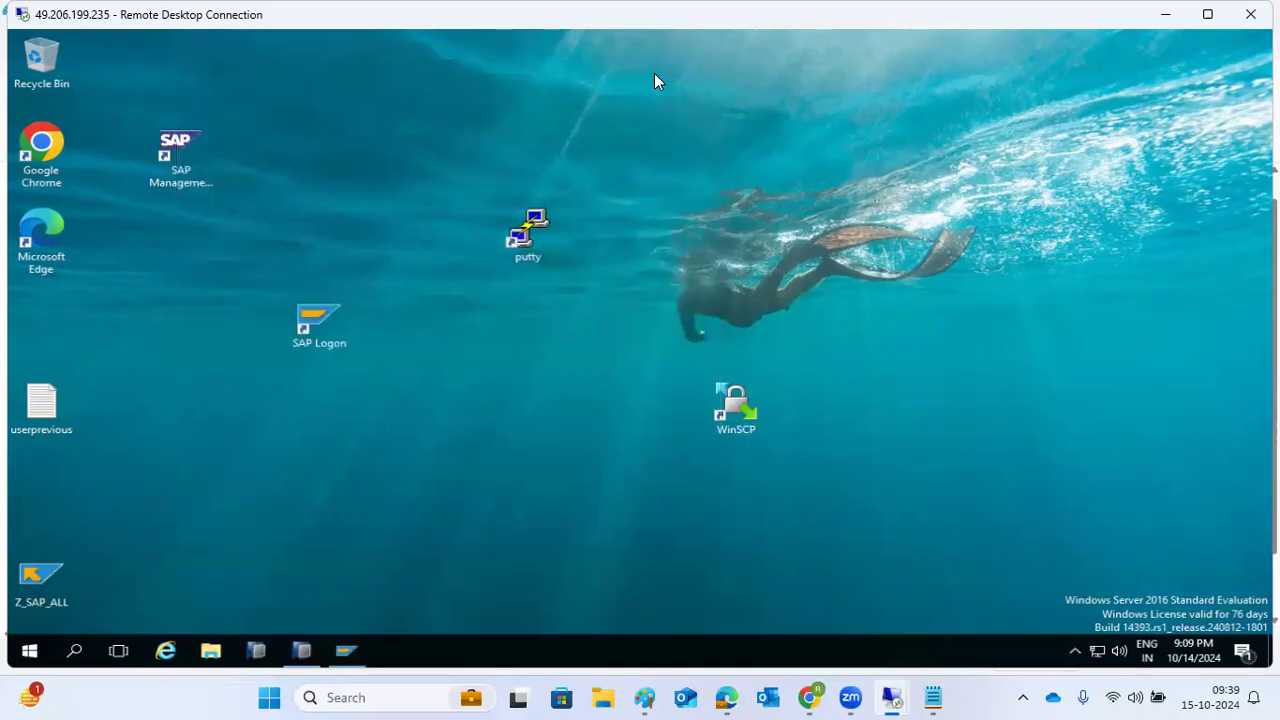